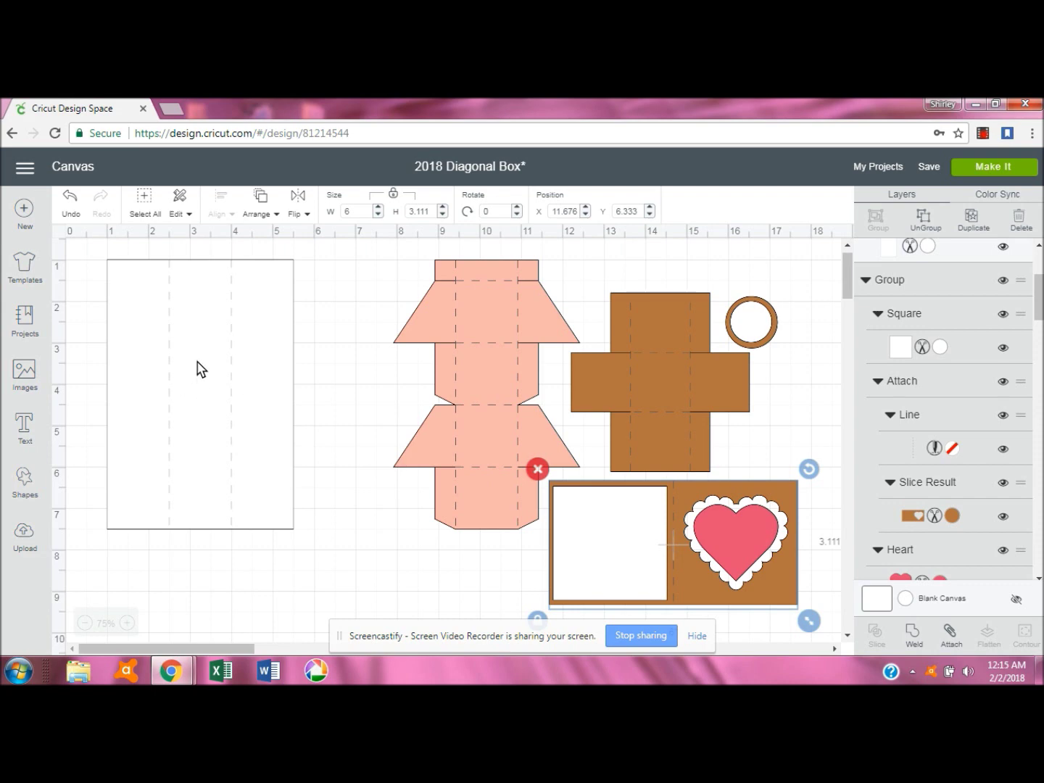
Add a score line to the canvas beside the two vertical fold lines on the white panel.
{"action": "left_click", "coordinate": [24, 478]}
{"action": "left_click", "coordinate": [144, 592]}
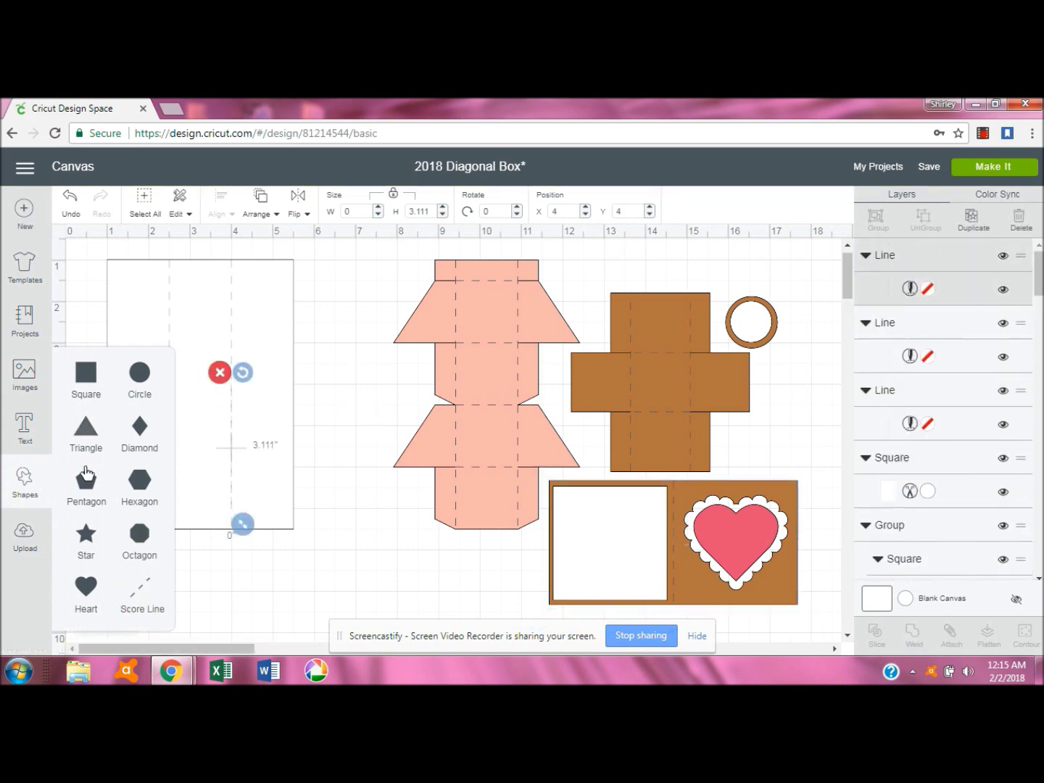
{"action": "left_click", "coordinate": [22, 482]}
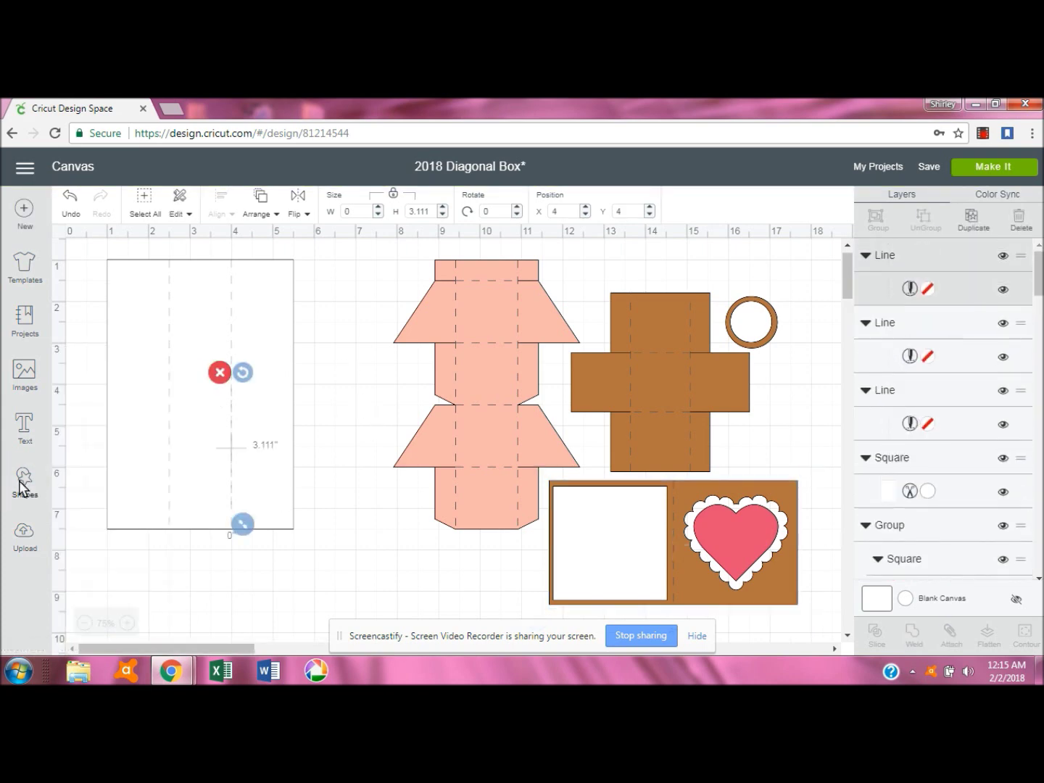
{"action": "left_click", "coordinate": [489, 212]}
{"action": "type", "text": "9"}
{"action": "key", "text": "Return"}
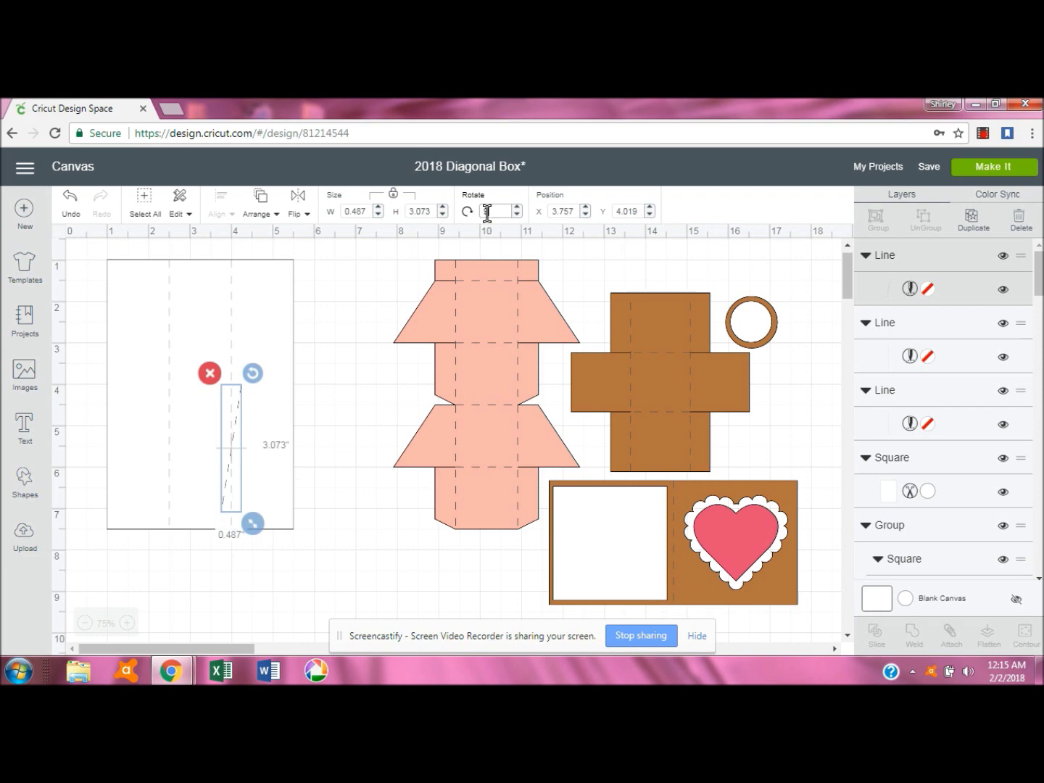
{"action": "left_click", "coordinate": [488, 212]}
{"action": "left_click", "coordinate": [72, 195]}
{"action": "left_click", "coordinate": [69, 197]}
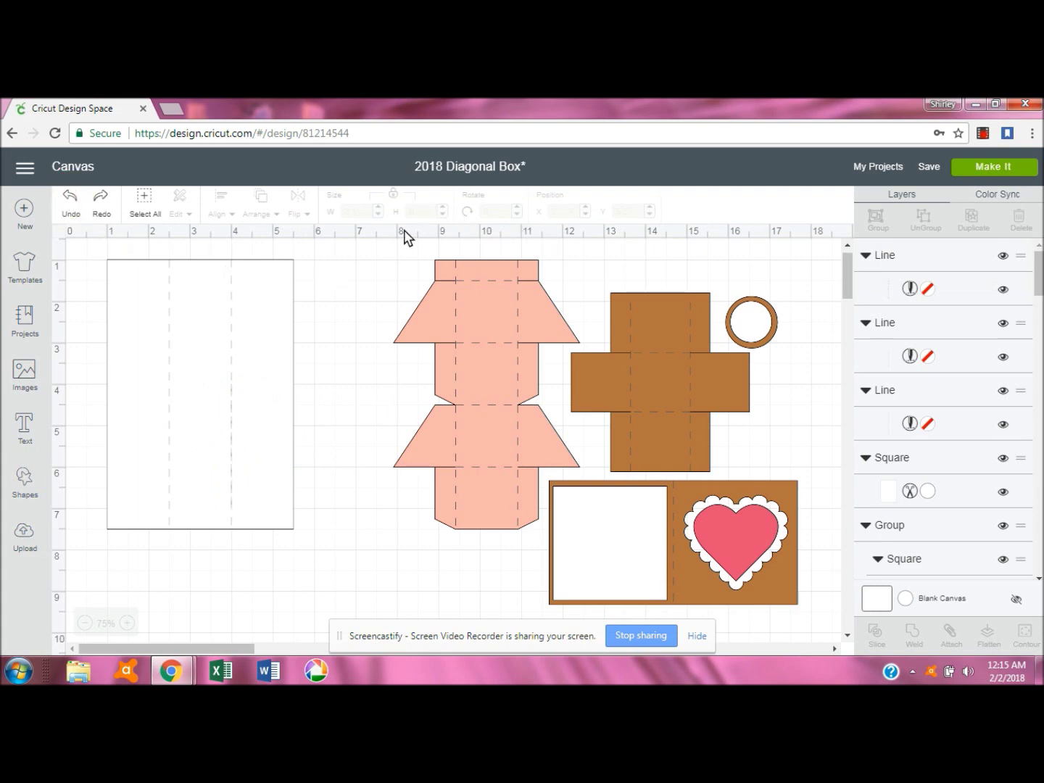
Rotate the newly added score line to 90 degrees so it runs horizontally.
{"action": "left_click", "coordinate": [231, 426]}
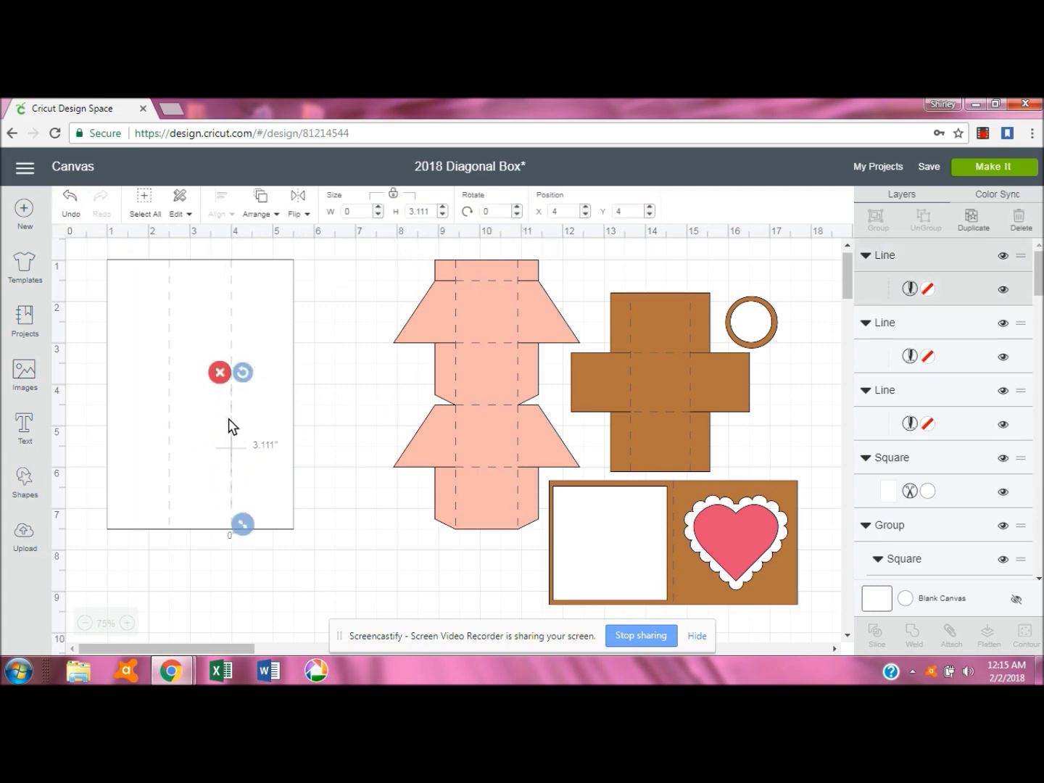
{"action": "left_click", "coordinate": [487, 211]}
{"action": "type", "text": "90"}
{"action": "key", "text": "Return"}
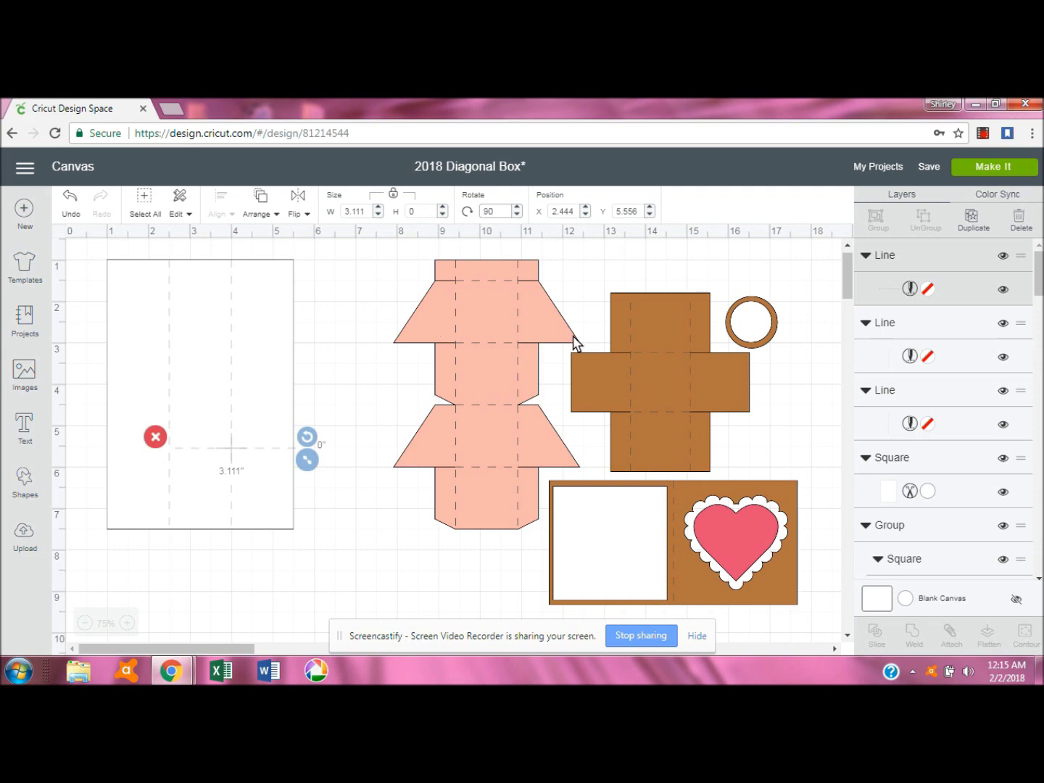
{"action": "left_click", "coordinate": [550, 217]}
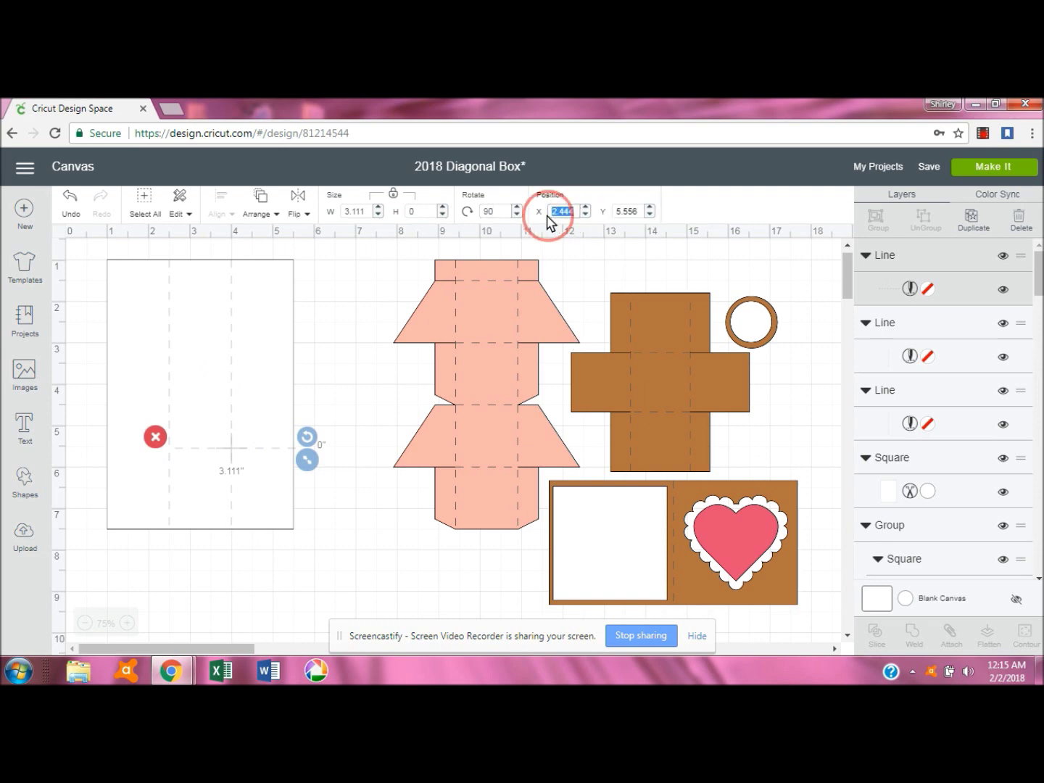
{"action": "type", "text": "0.5"}
{"action": "key", "text": "Tab"}
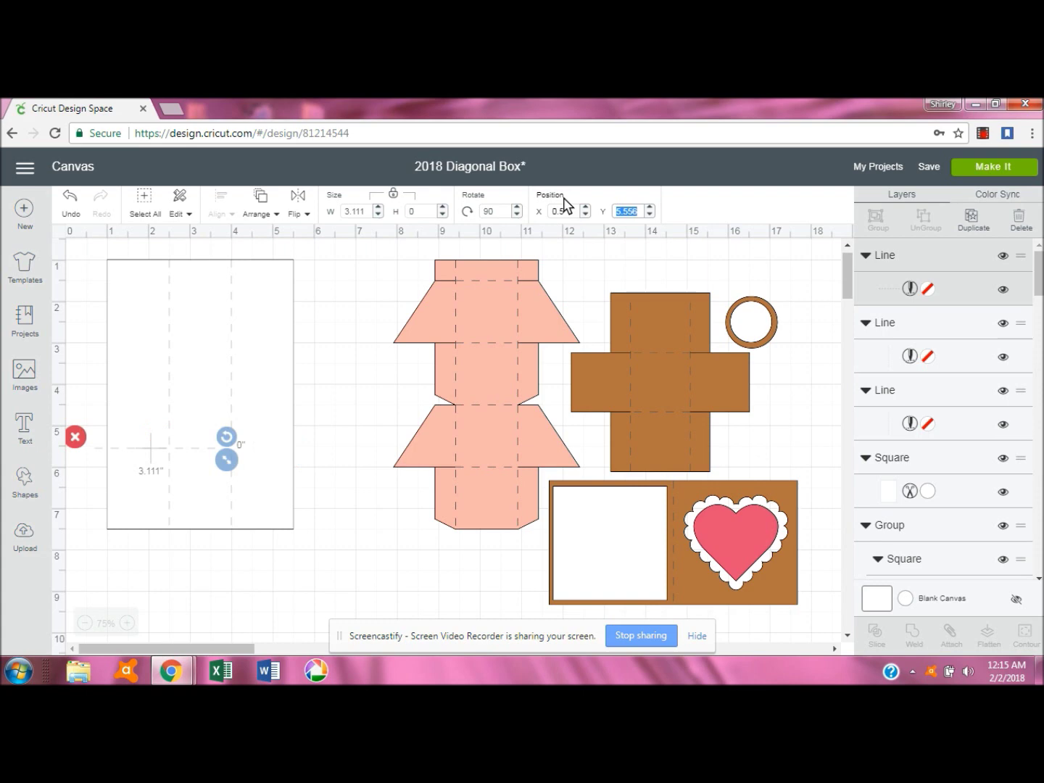
Position the horizontal score line at X 1 and Y 1.5, near the white panel's upper edge.
{"action": "left_click", "coordinate": [552, 210]}
{"action": "type", "text": "1"}
{"action": "key", "text": "Tab"}
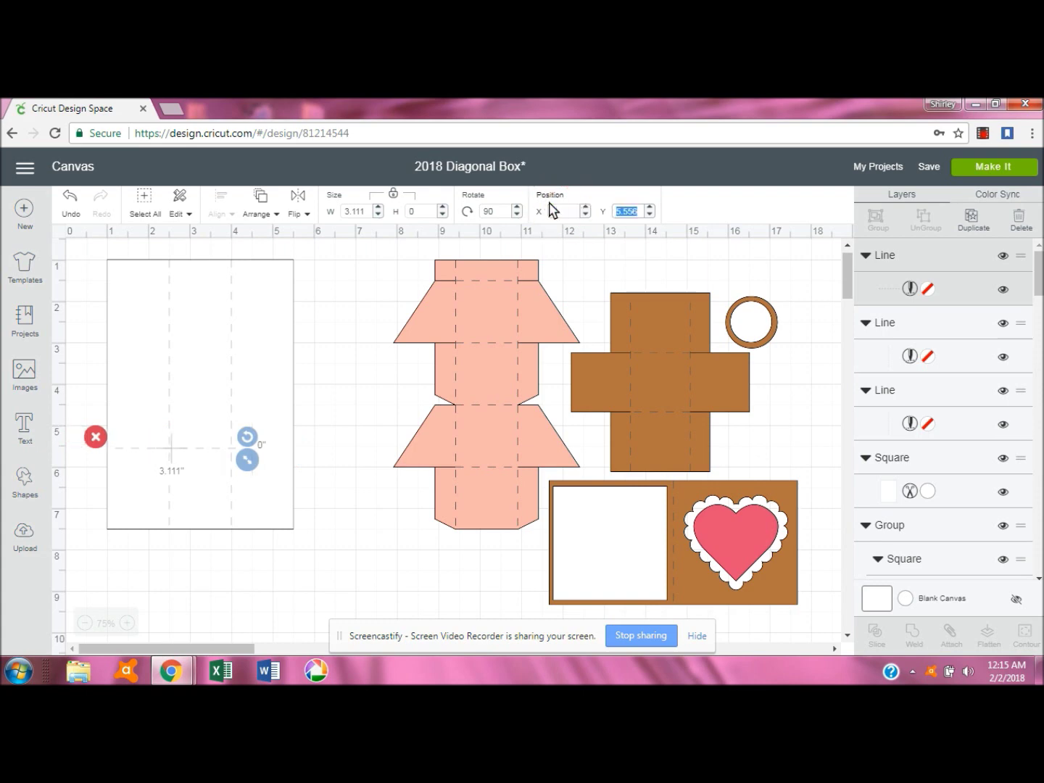
{"action": "type", "text": "1.5"}
{"action": "key", "text": "Tab"}
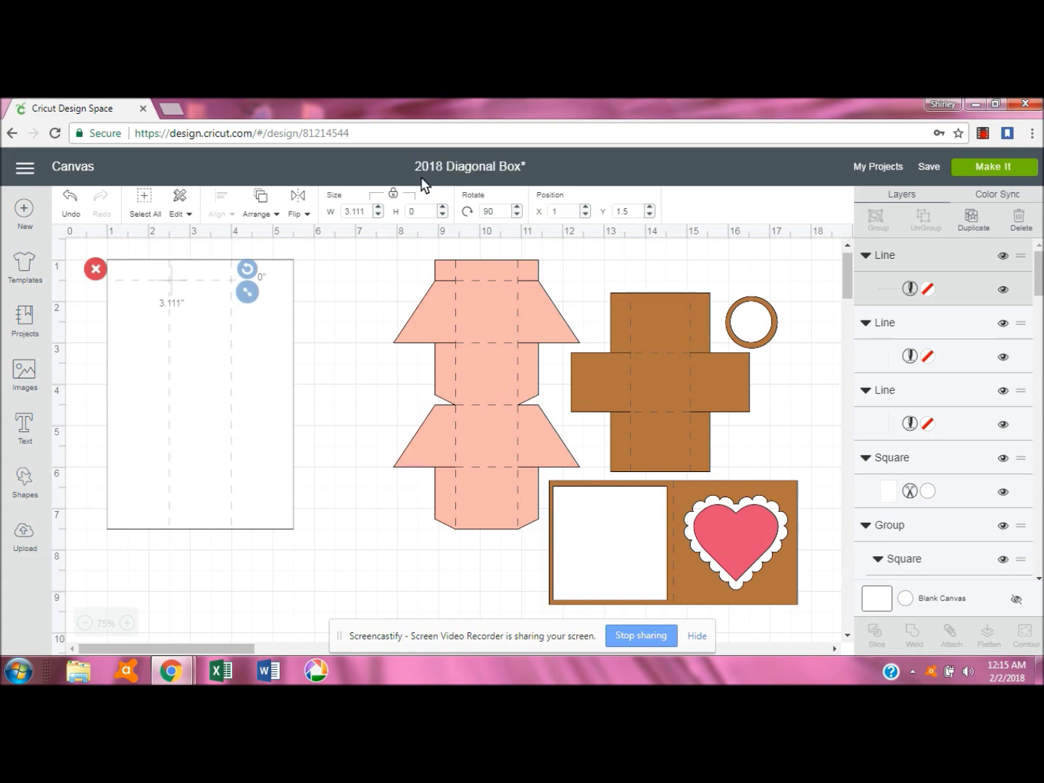
Set the horizontal score line's width to 4.5 inches to span the white panel.
{"action": "double_click", "coordinate": [344, 211]}
{"action": "type", "text": "4.5"}
{"action": "key", "text": "Tab"}
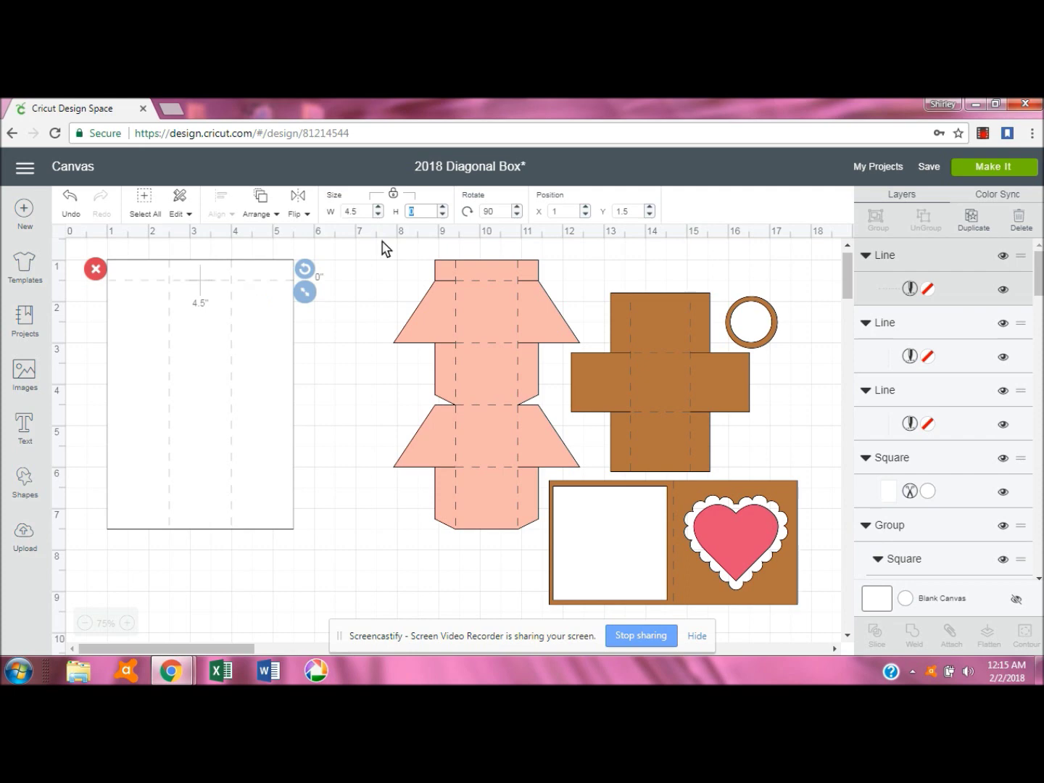
Duplicate the horizontal score line and place the copy at X 1, Y 3.
{"action": "left_click", "coordinate": [973, 220]}
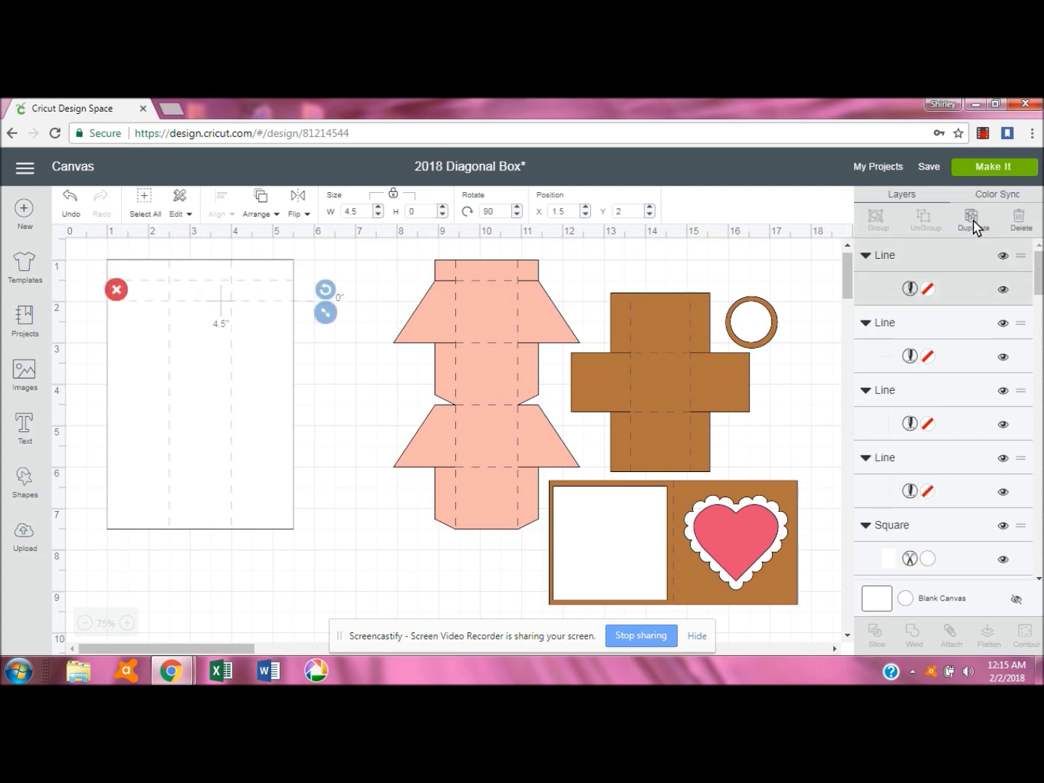
{"action": "double_click", "coordinate": [566, 213]}
{"action": "type", "text": "1"}
{"action": "key", "text": "Tab"}
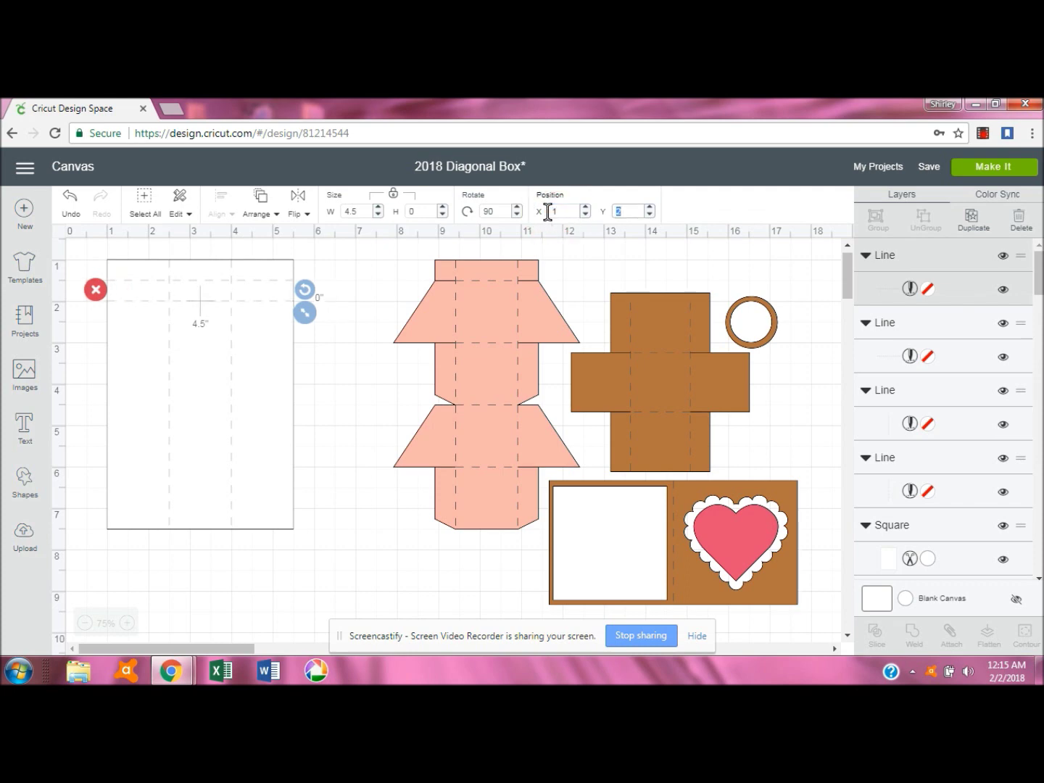
{"action": "type", "text": "3"}
{"action": "key", "text": "Return"}
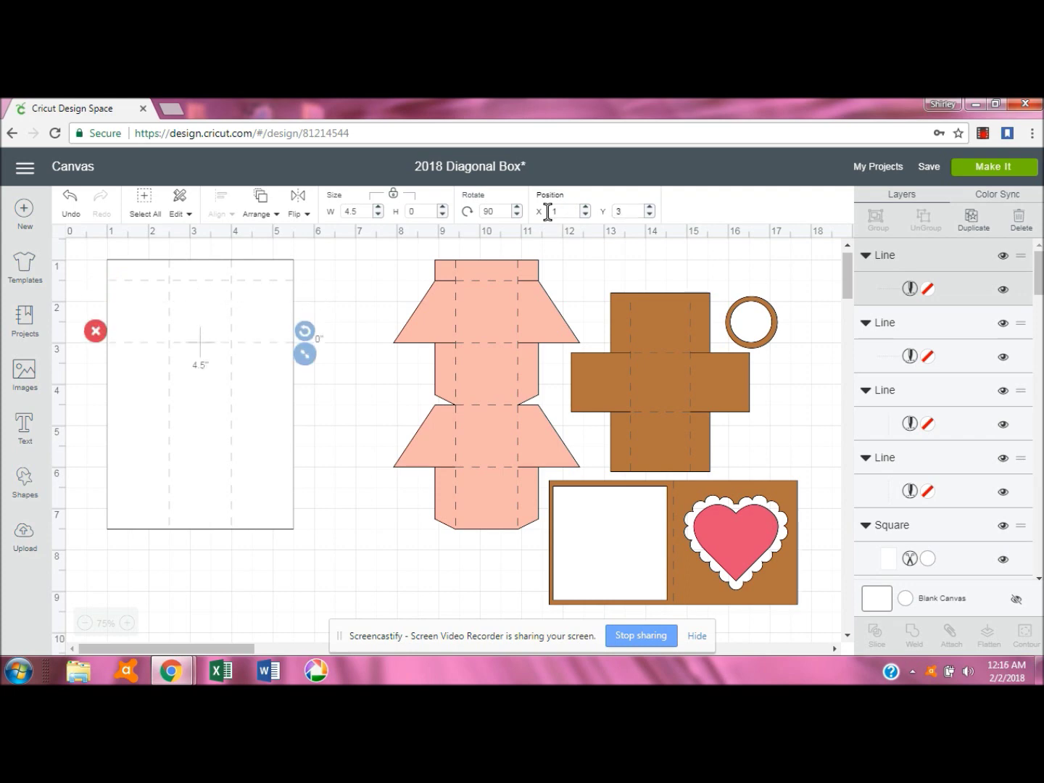
Duplicate the score line again and place this copy at X 1, Y 4.5.
{"action": "left_click", "coordinate": [972, 217]}
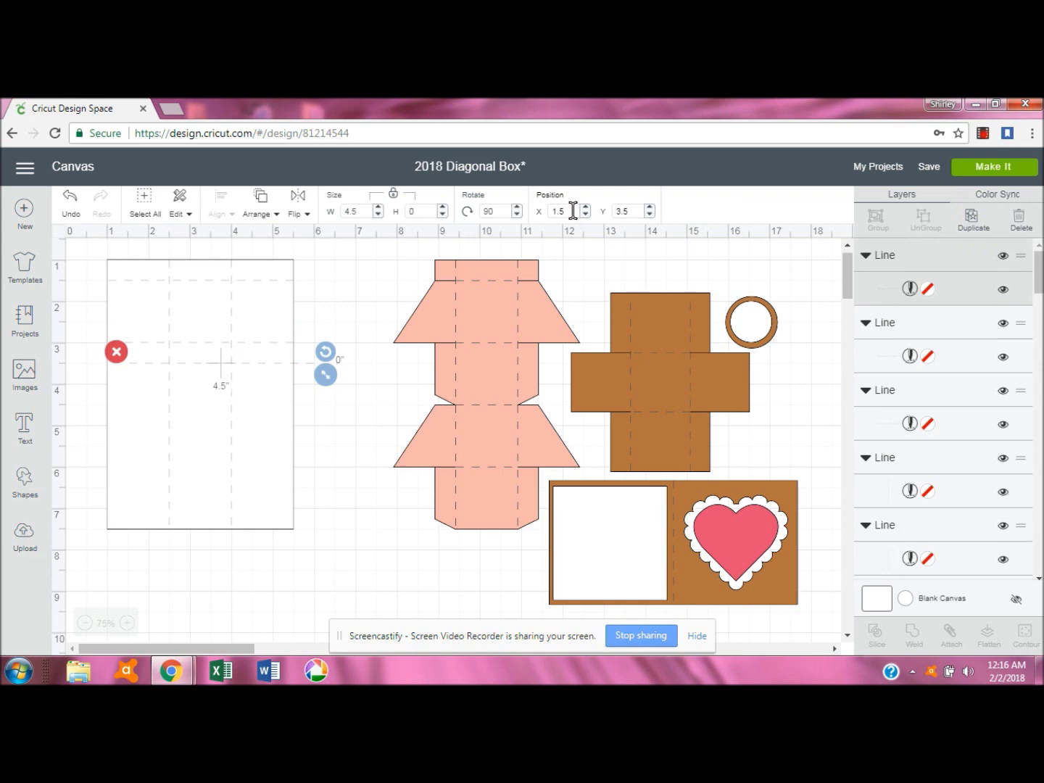
{"action": "type", "text": "1"}
{"action": "key", "text": "Tab"}
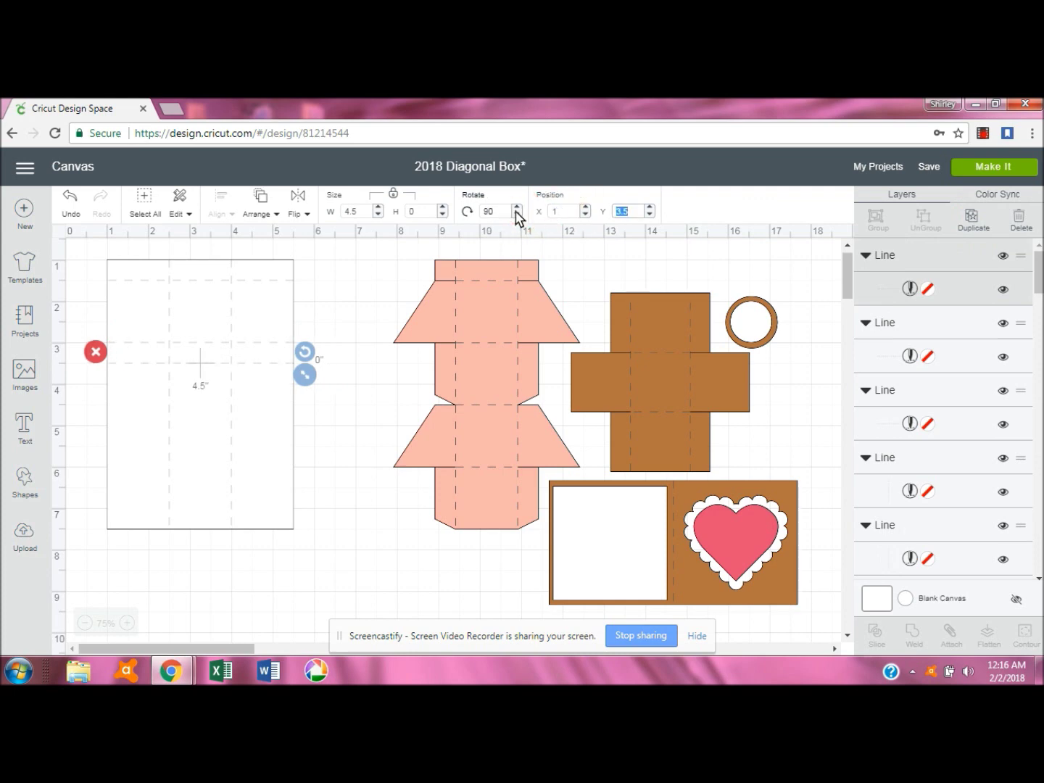
{"action": "type", "text": "4.5"}
{"action": "key", "text": "Tab"}
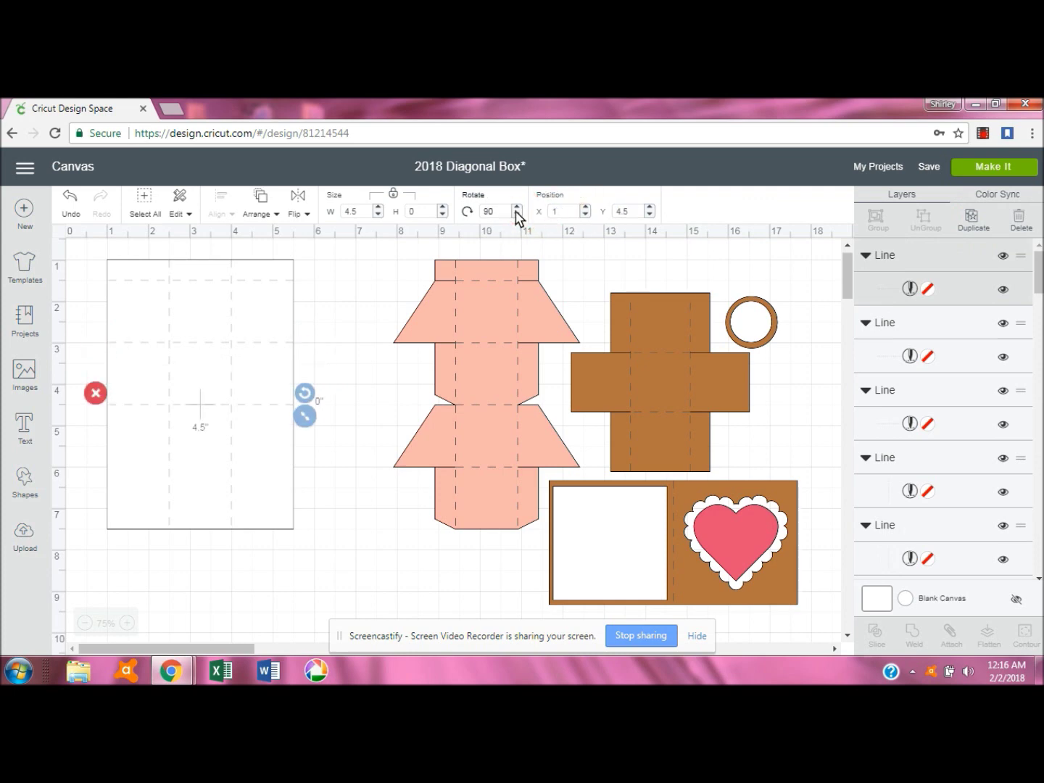
Make another copy of the score line, place it at X 1, Y 6, and deselect it.
{"action": "left_click", "coordinate": [975, 217]}
{"action": "double_click", "coordinate": [573, 211]}
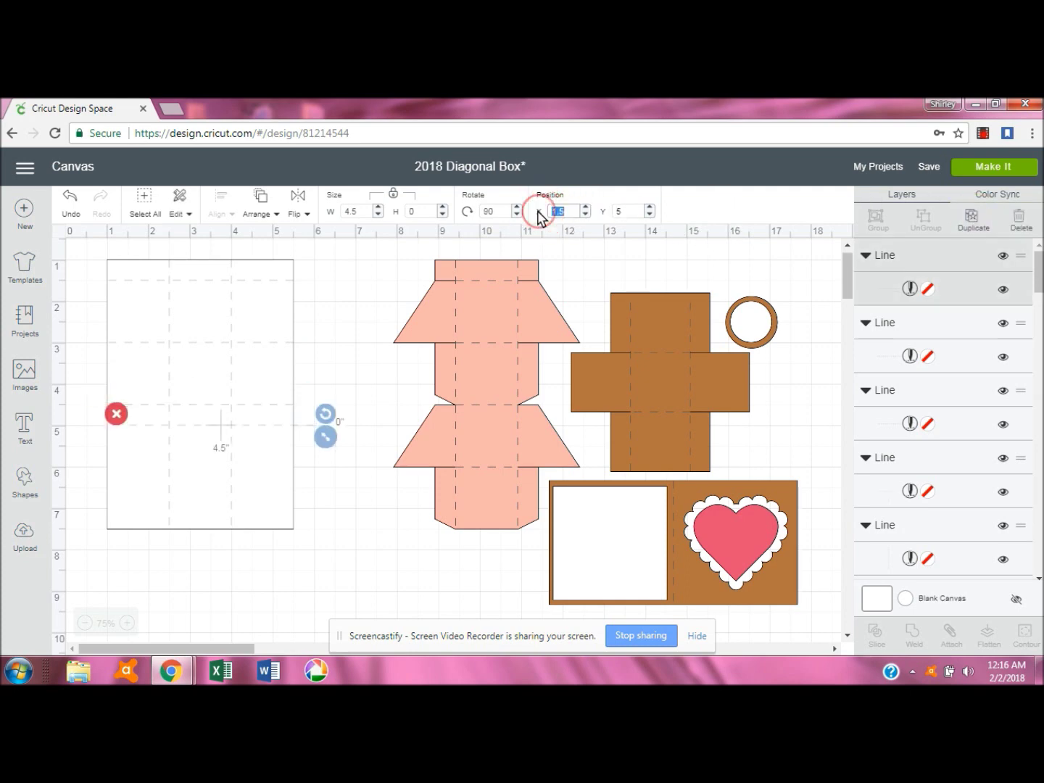
{"action": "type", "text": "1"}
{"action": "key", "text": "Tab"}
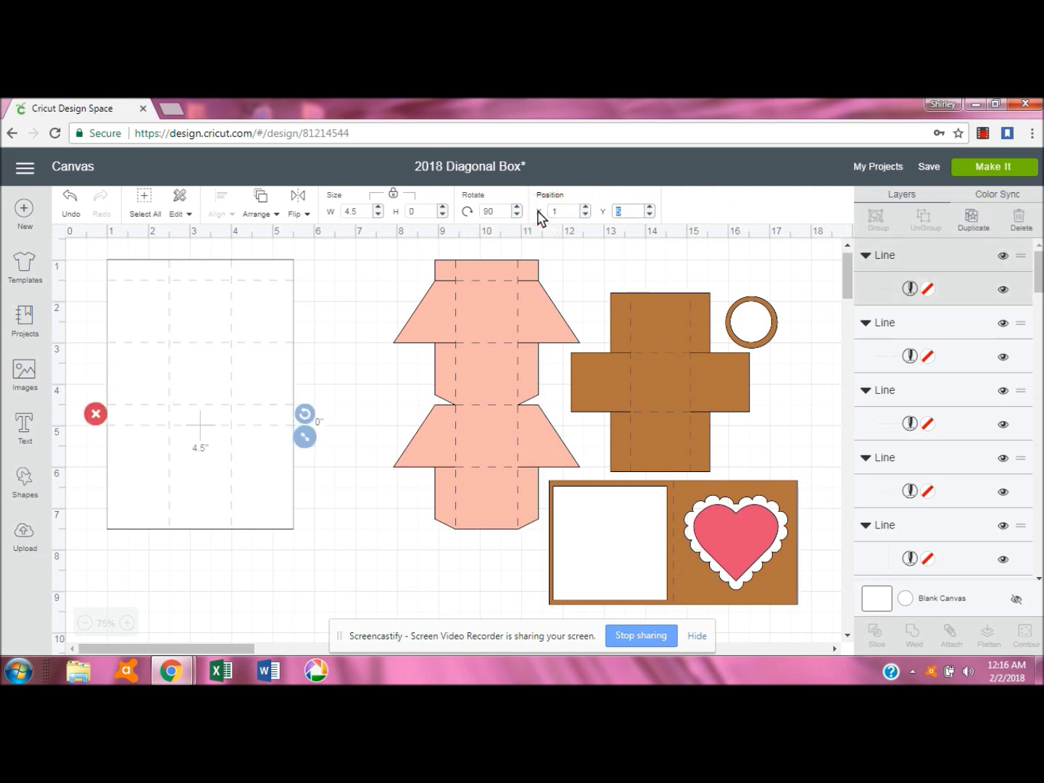
{"action": "type", "text": "6"}
{"action": "key", "text": "Tab"}
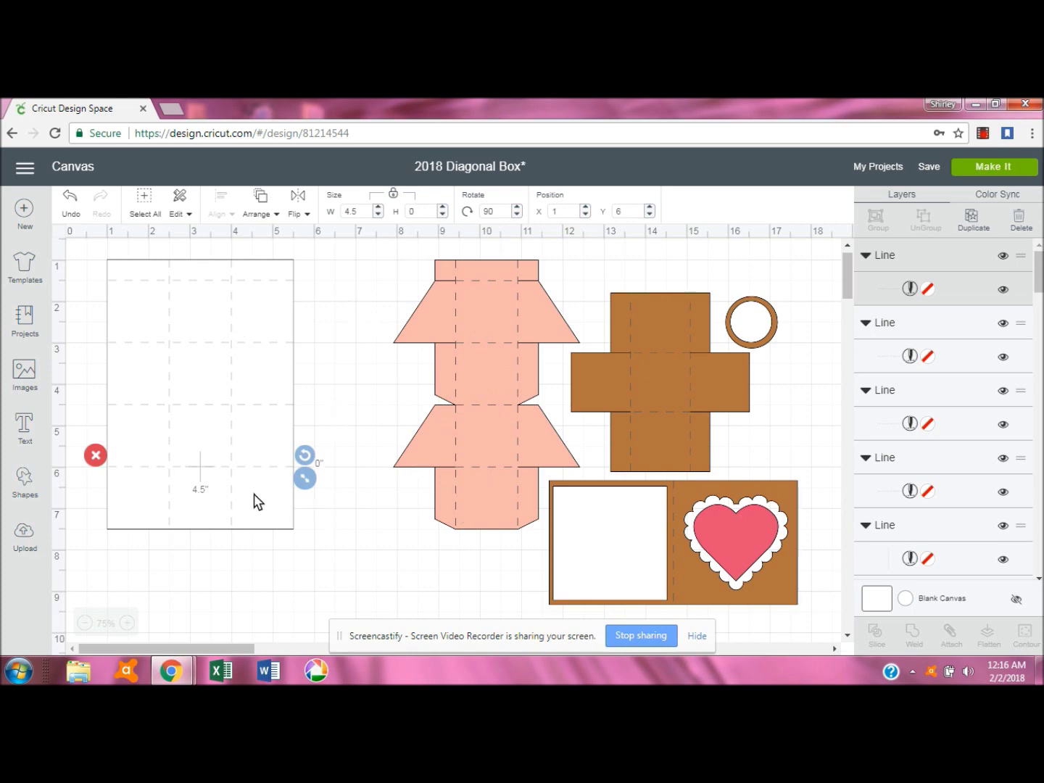
{"action": "left_click", "coordinate": [341, 549]}
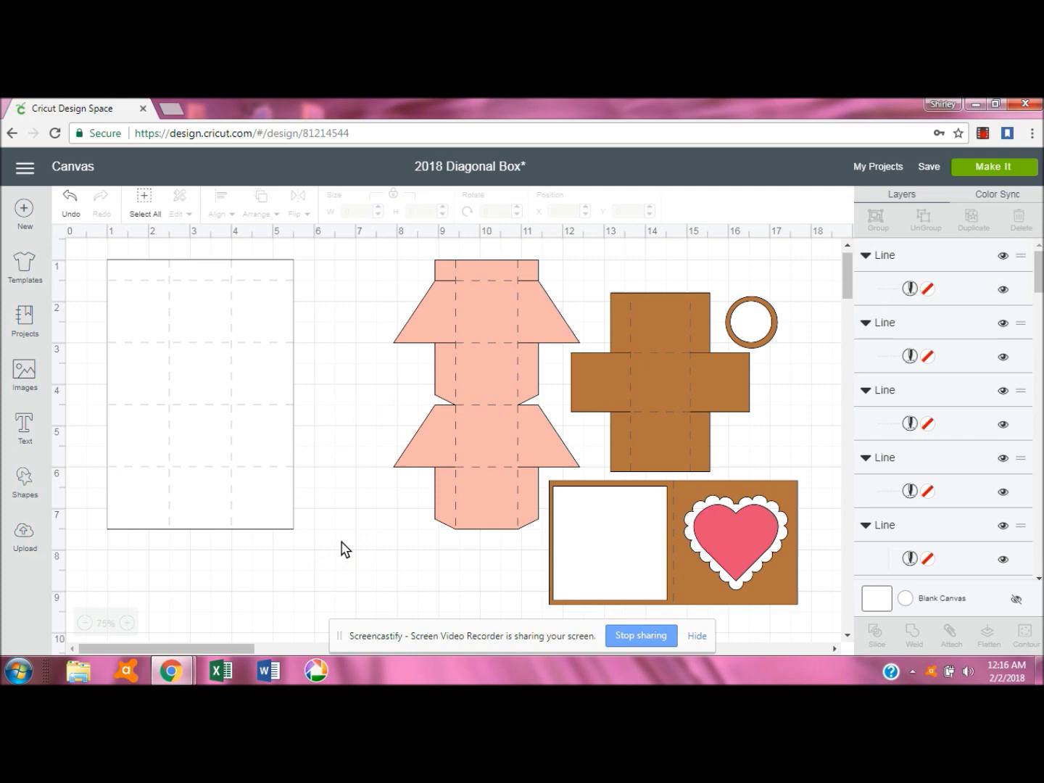
Add a square over the white panel's upper-left corner, unlock its proportions and size it 1 inch wide by 0.5 inch high.
{"action": "left_click", "coordinate": [25, 485]}
{"action": "left_click", "coordinate": [86, 386]}
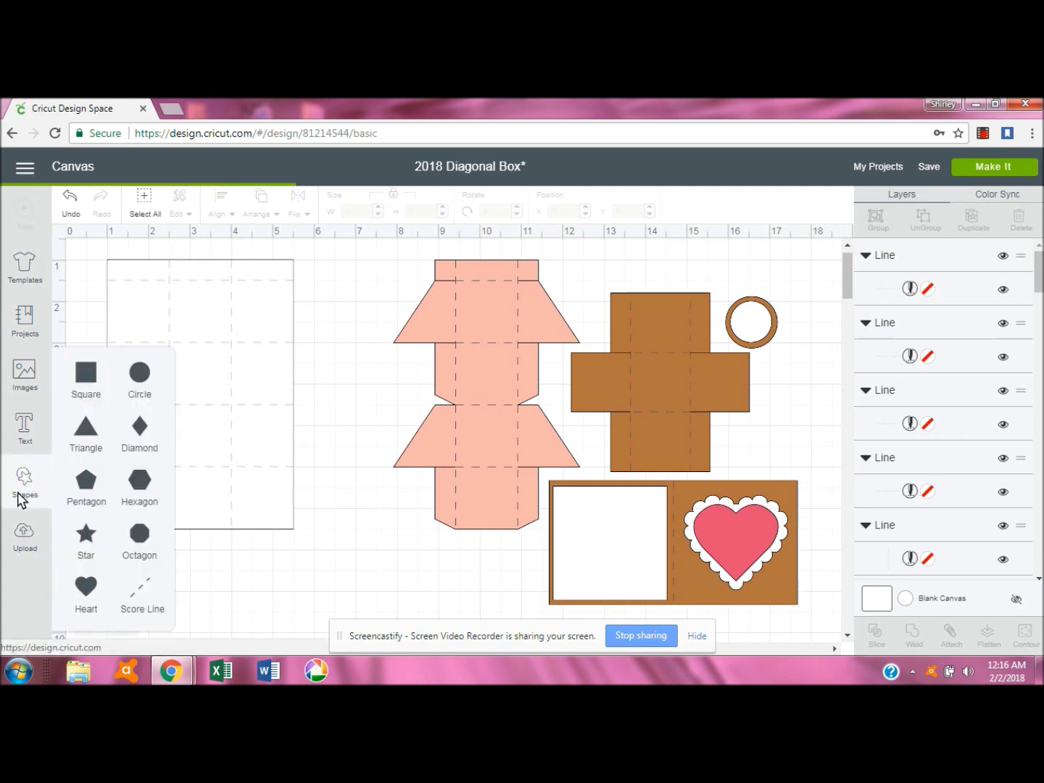
{"action": "left_click", "coordinate": [182, 336]}
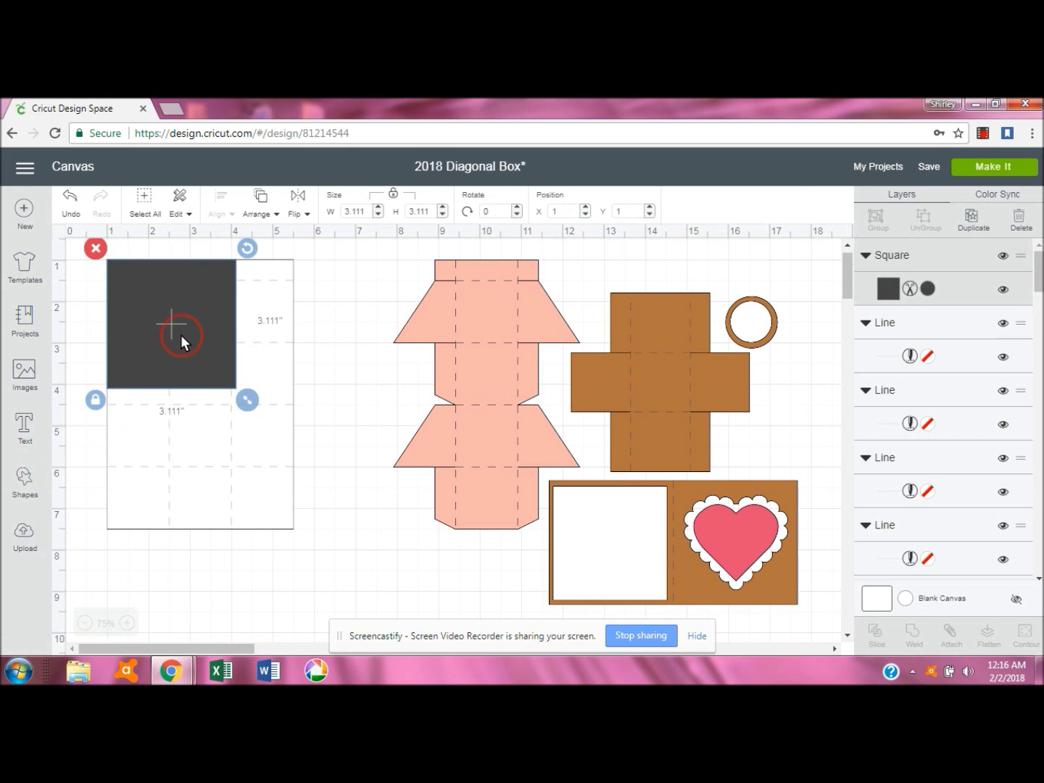
{"action": "left_click", "coordinate": [393, 195]}
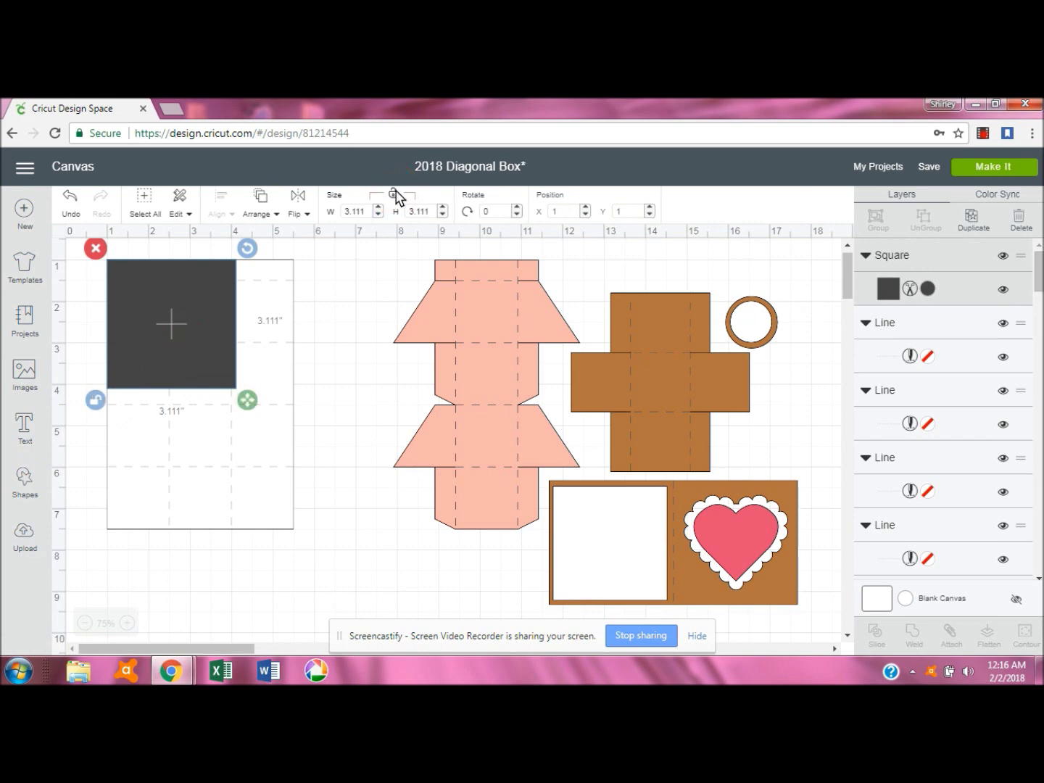
{"action": "left_click", "coordinate": [355, 211]}
{"action": "type", "text": "1"}
{"action": "key", "text": "Tab"}
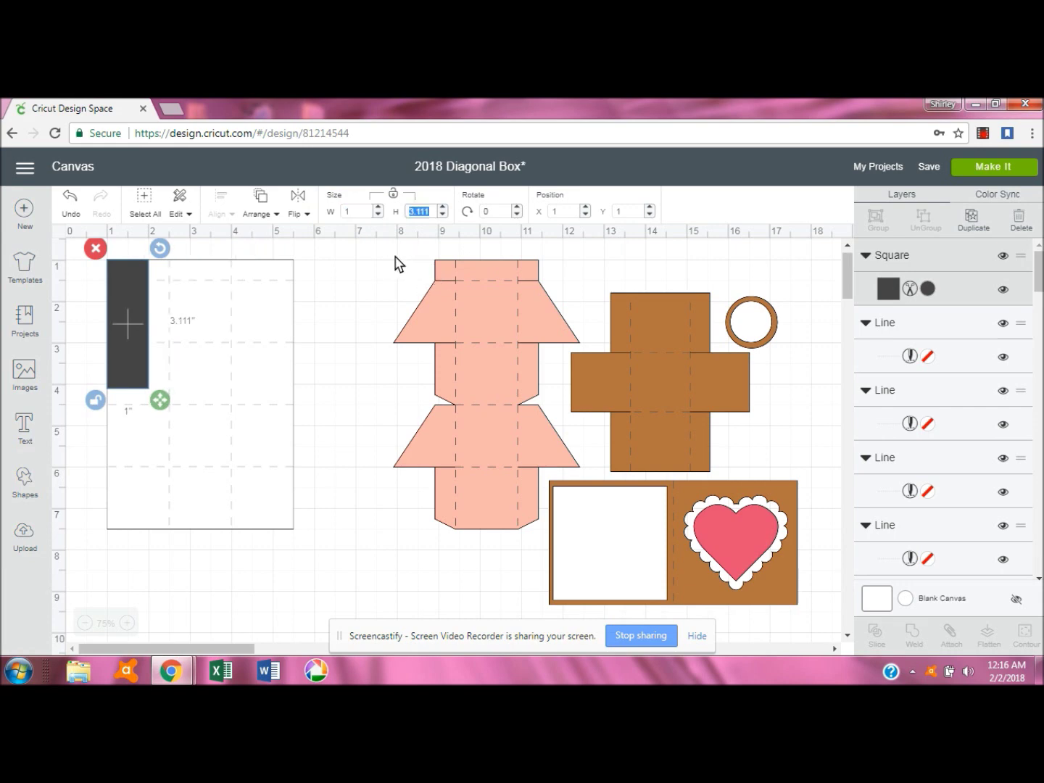
{"action": "type", "text": ".5"}
{"action": "key", "text": "Tab"}
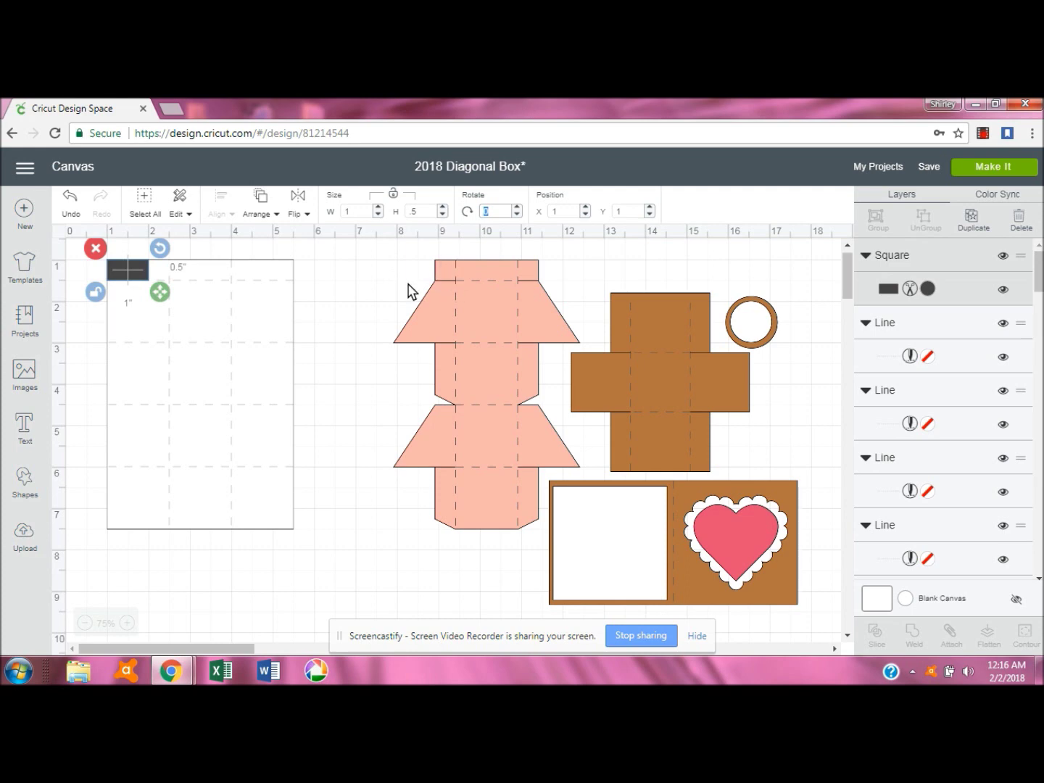
Duplicate the small dark rectangle, place the copy at X 4.5, Y 1 in the panel's opposite upper corner, and deselect it.
{"action": "left_click", "coordinate": [972, 215]}
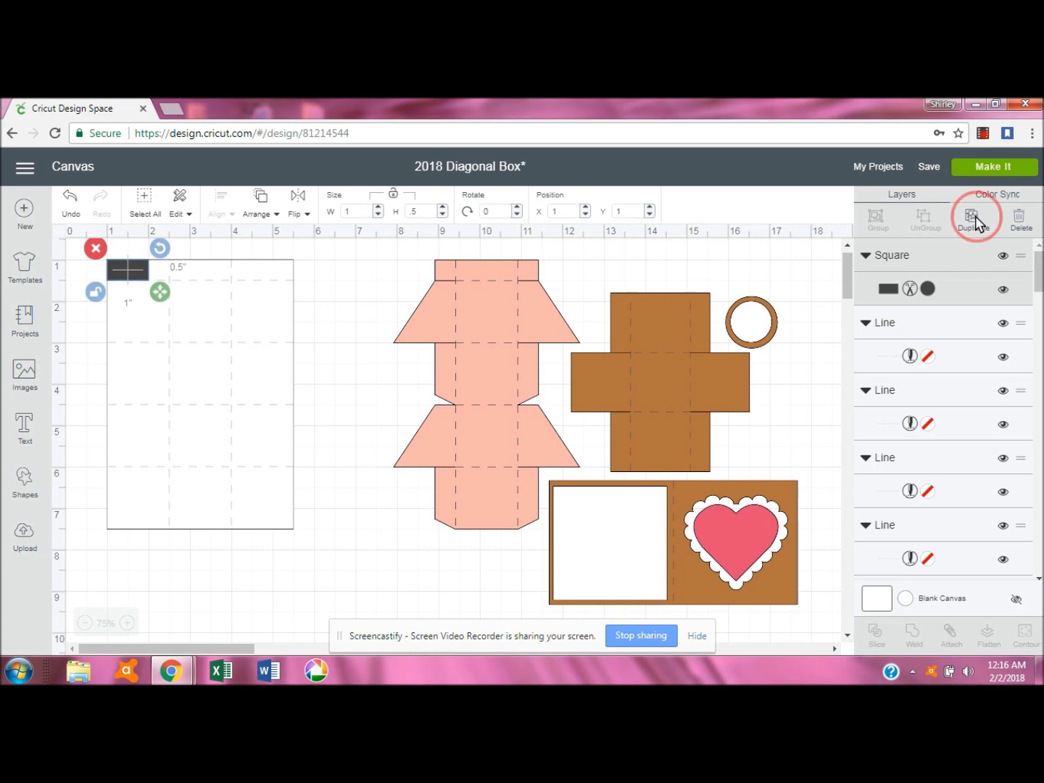
{"action": "left_click", "coordinate": [571, 212]}
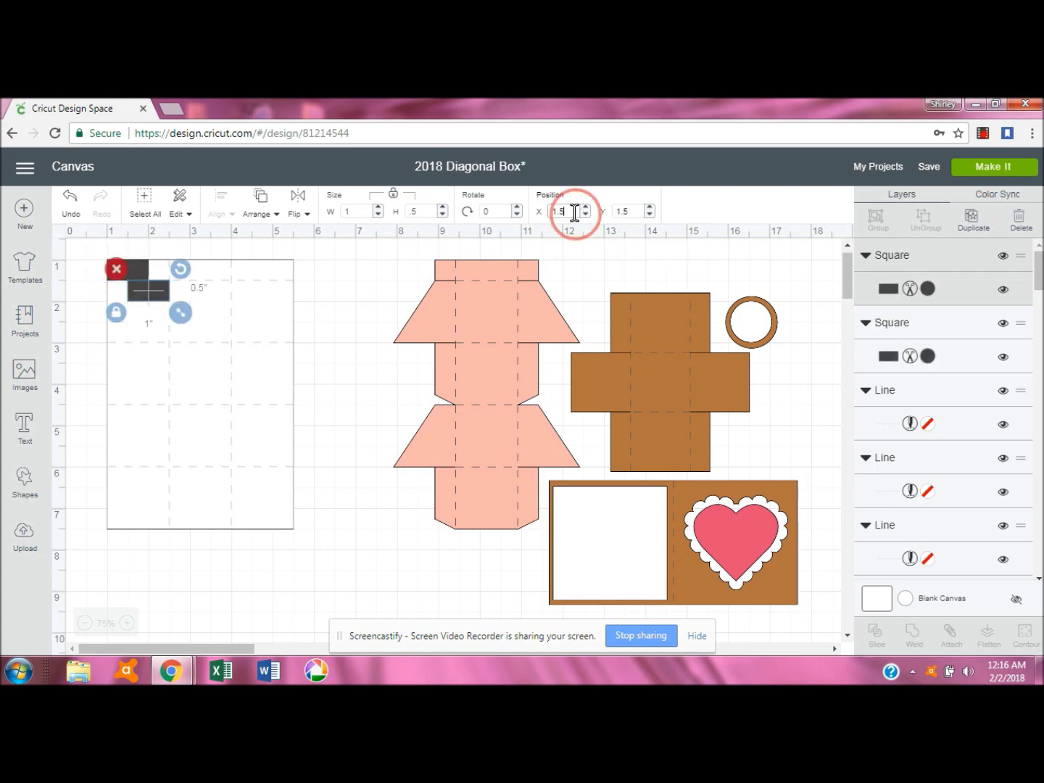
{"action": "type", "text": "1"}
{"action": "key", "text": "Tab"}
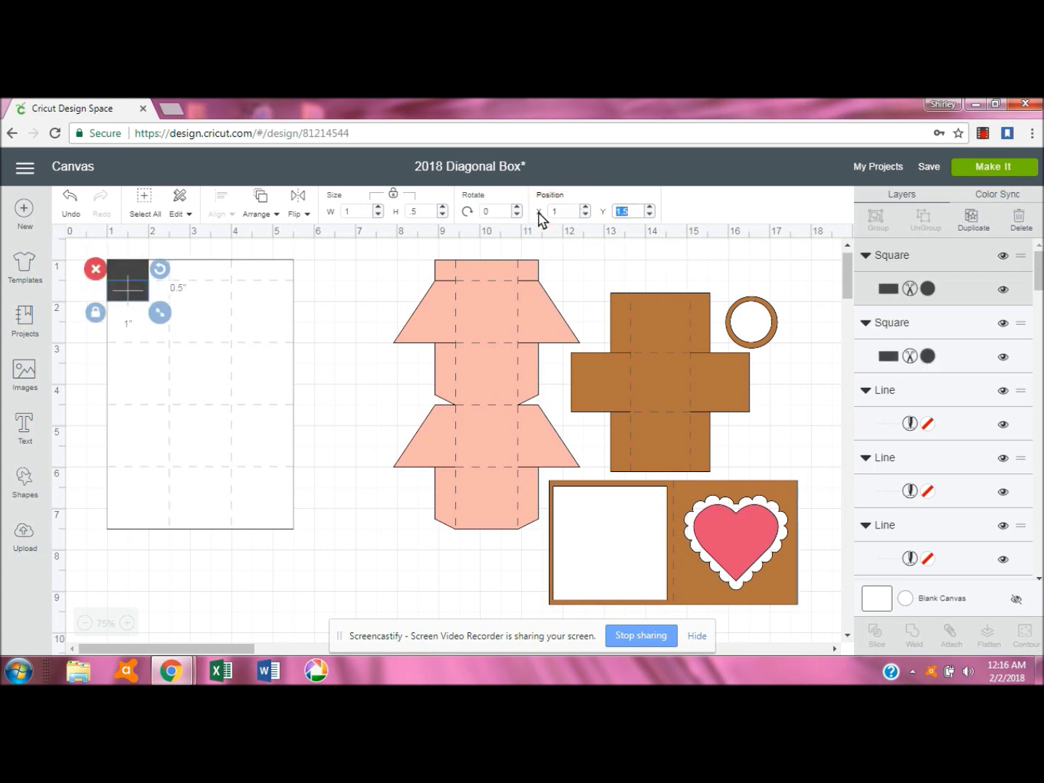
{"action": "left_click", "coordinate": [550, 212]}
{"action": "key", "text": "Tab"}
{"action": "type", "text": "1"}
{"action": "key", "text": "Return"}
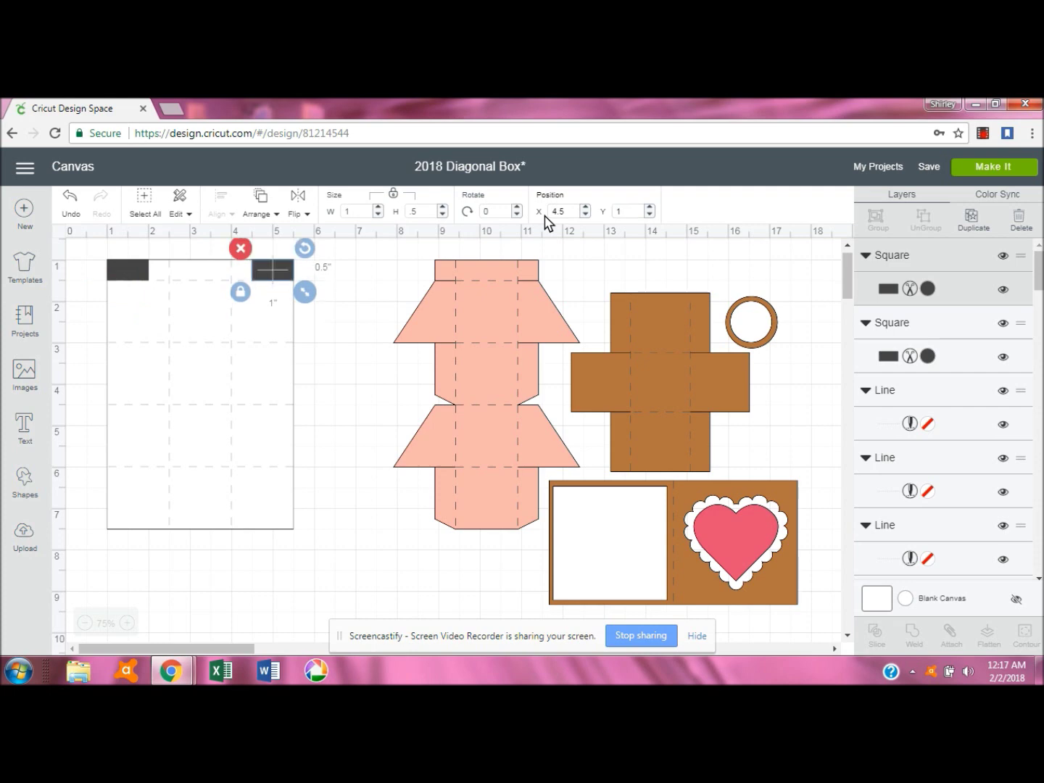
{"action": "left_click", "coordinate": [386, 372]}
Slice the upper-left dark rectangle out of the white panel.
{"action": "left_click", "coordinate": [133, 275]}
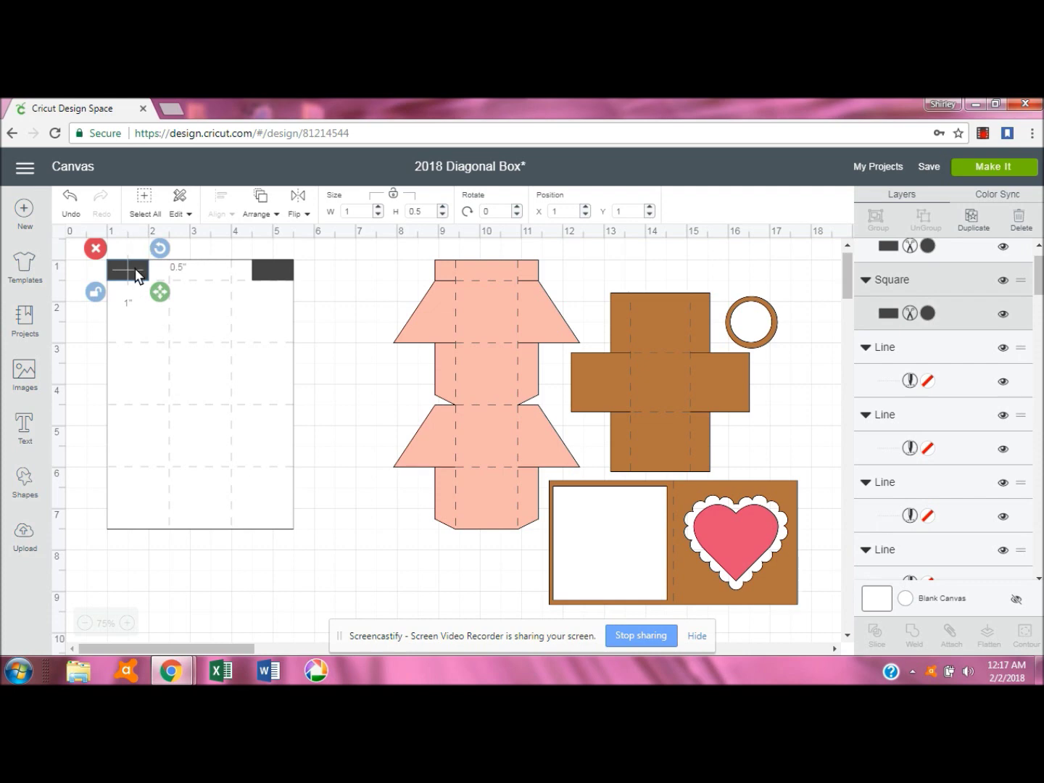
{"action": "left_click", "coordinate": [270, 446]}
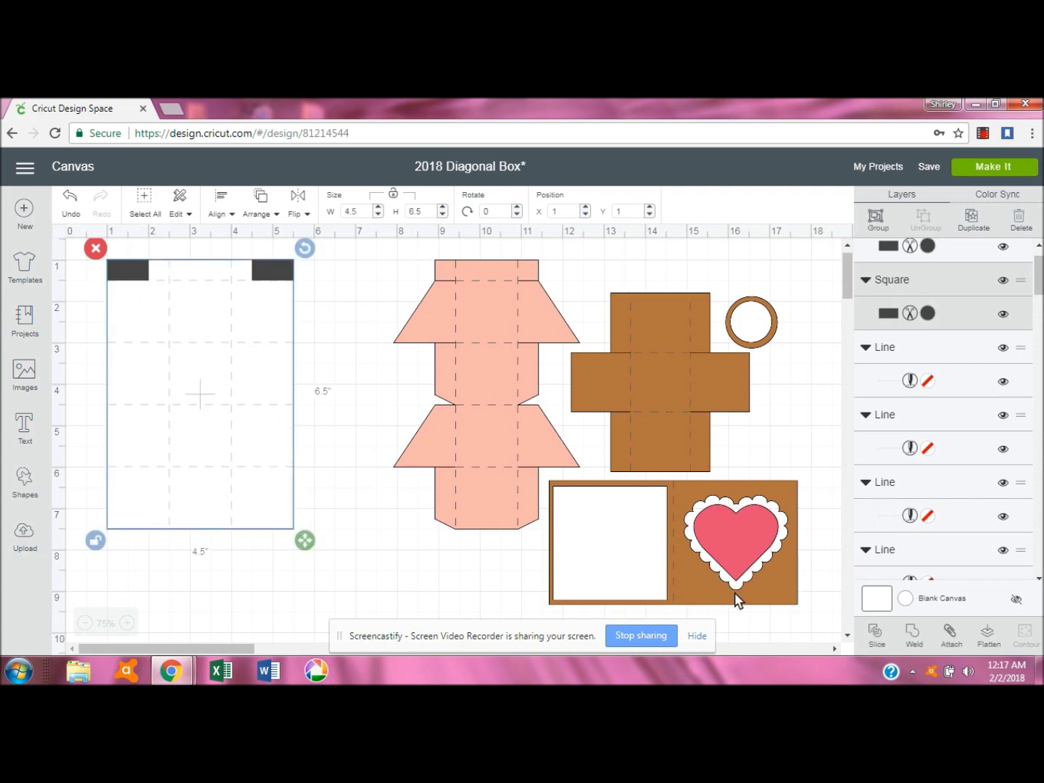
{"action": "left_click", "coordinate": [876, 631]}
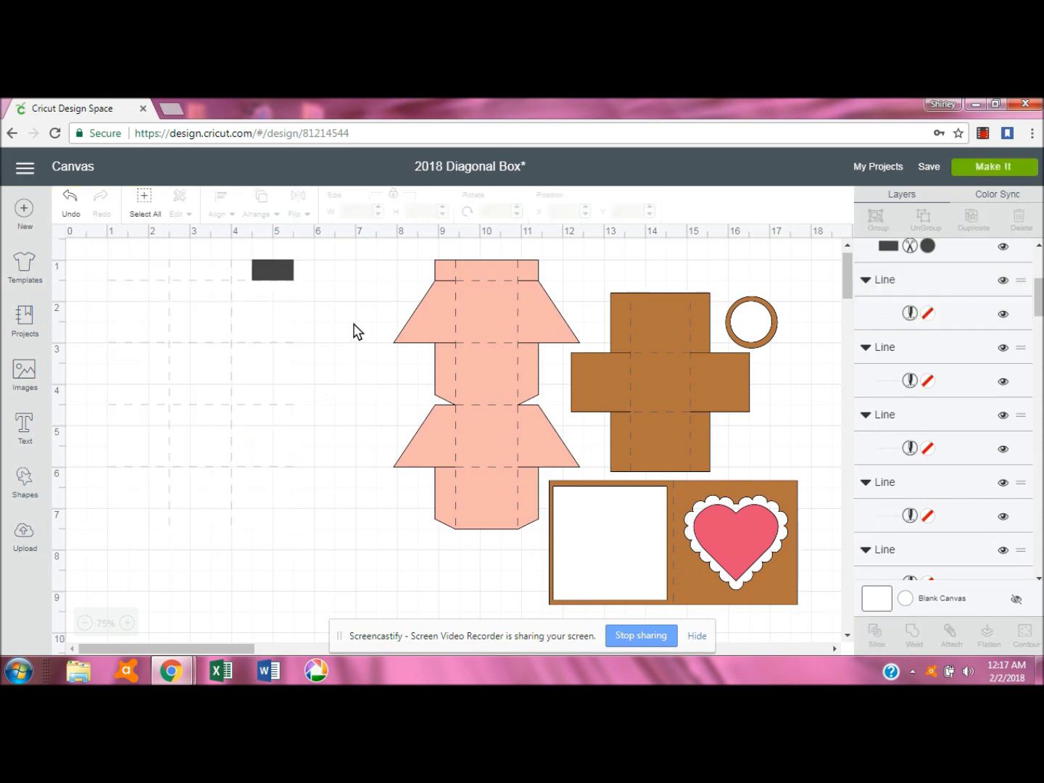
Delete the two leftover slice pieces from the white panel's upper-left corner.
{"action": "left_click", "coordinate": [115, 274]}
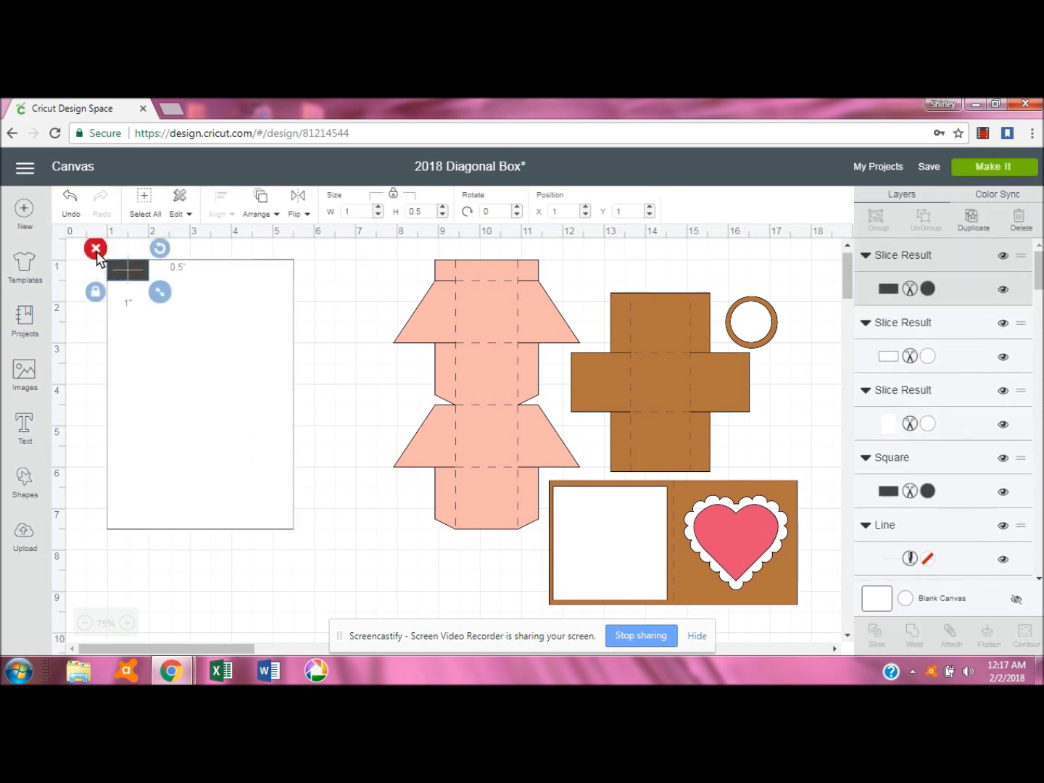
{"action": "left_click", "coordinate": [95, 248]}
{"action": "left_click", "coordinate": [113, 271]}
{"action": "left_click", "coordinate": [95, 248]}
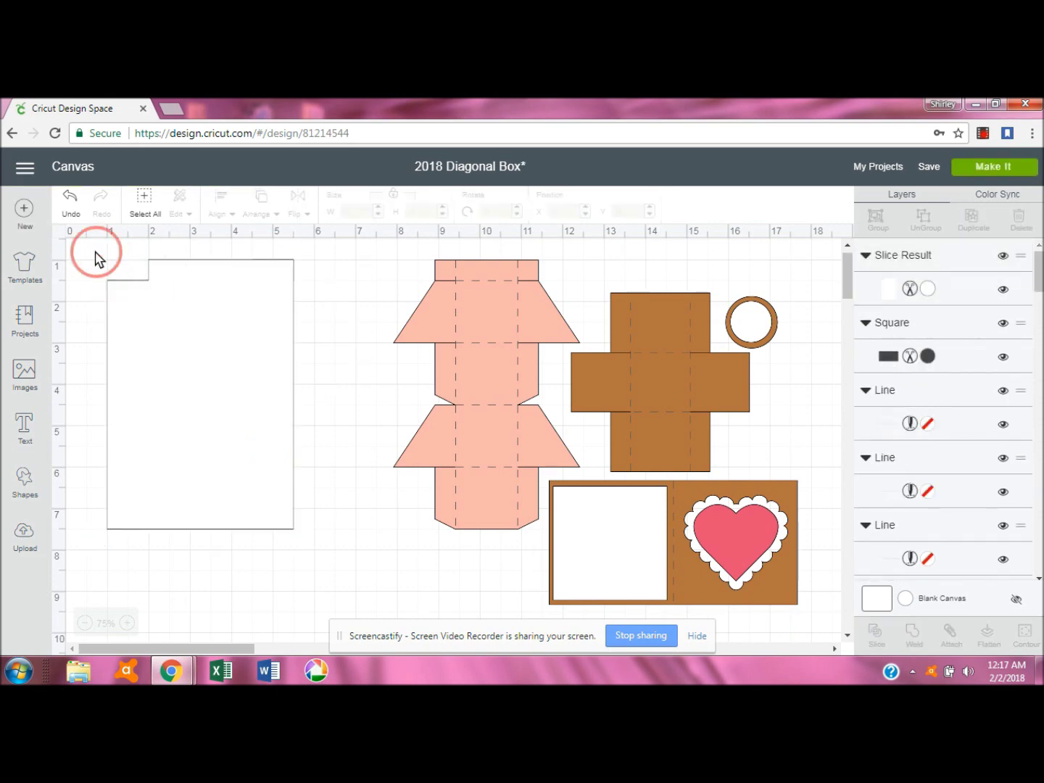
Send the white panel to the back and slice the upper-right dark rectangle out of it.
{"action": "left_click", "coordinate": [223, 352]}
{"action": "left_click", "coordinate": [263, 214]}
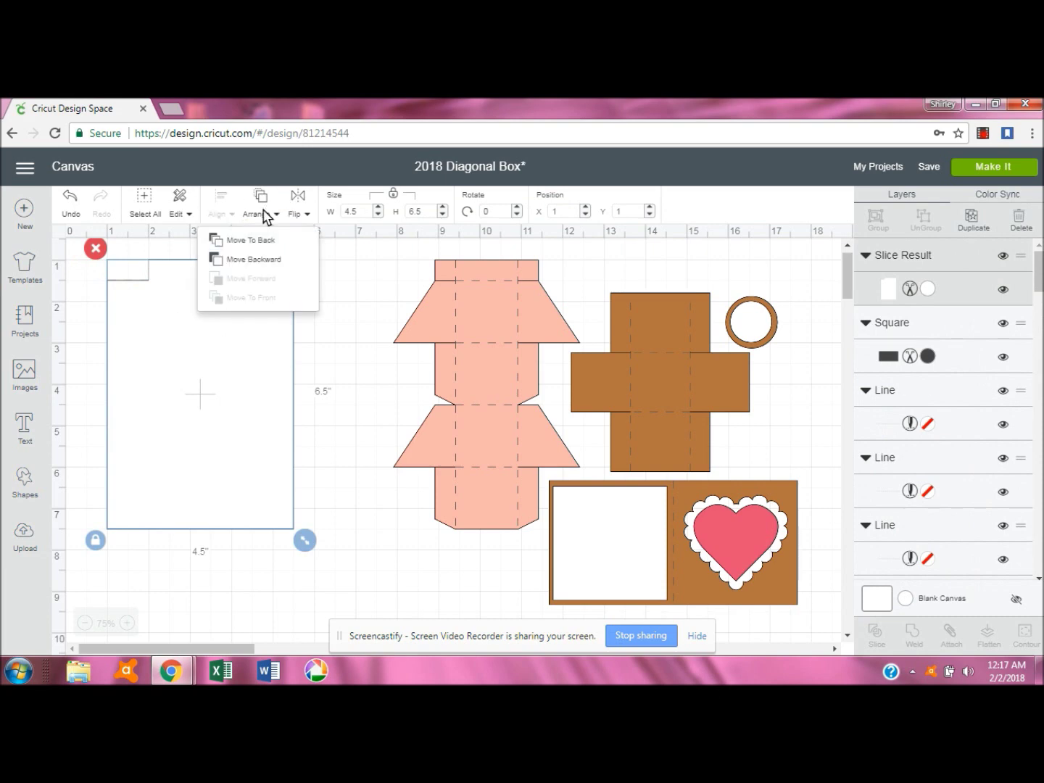
{"action": "left_click", "coordinate": [261, 240]}
{"action": "left_click", "coordinate": [276, 267]}
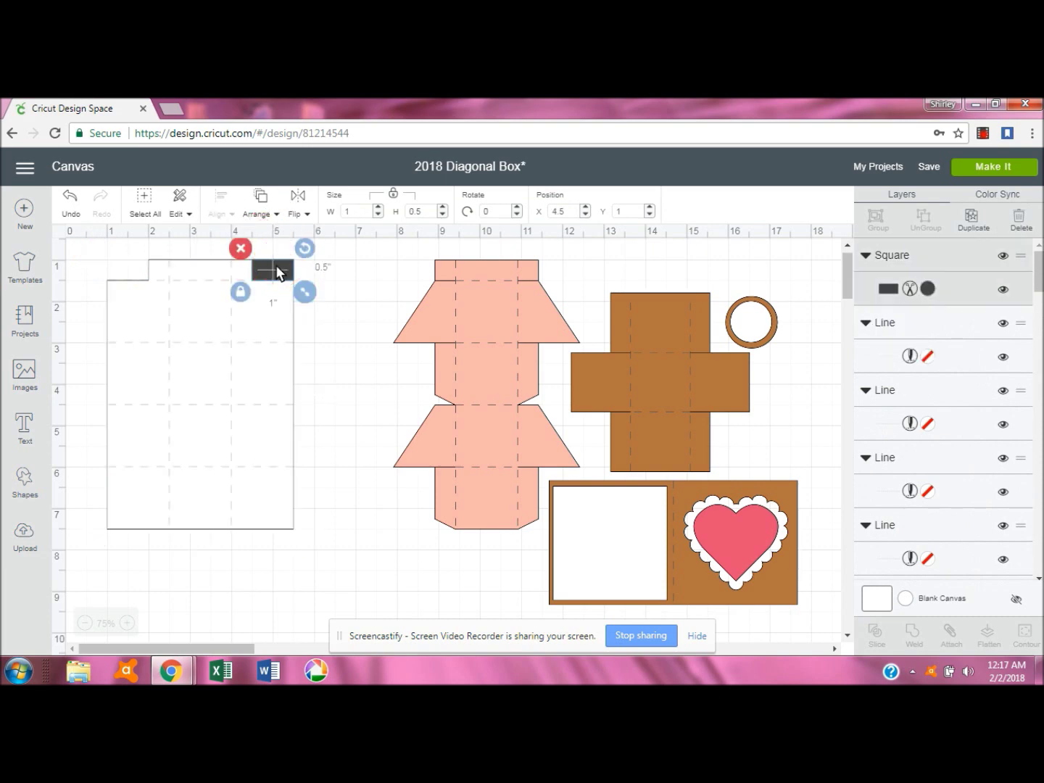
{"action": "left_click", "coordinate": [256, 449], "text": "shift"}
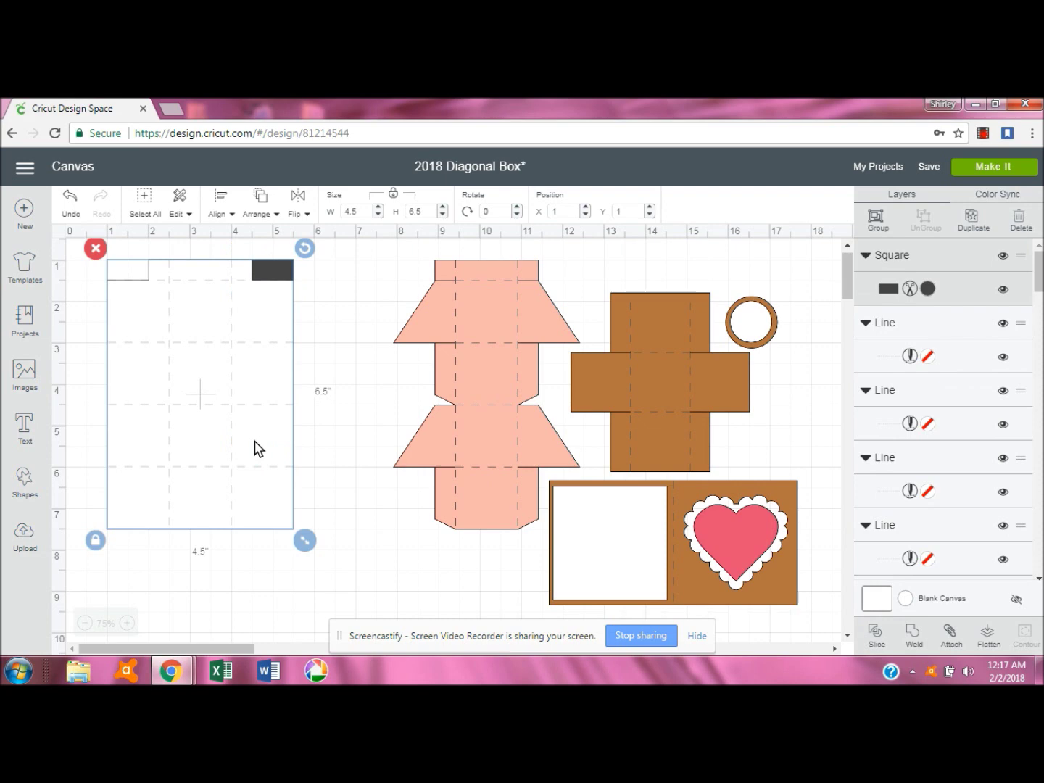
{"action": "left_click", "coordinate": [875, 636]}
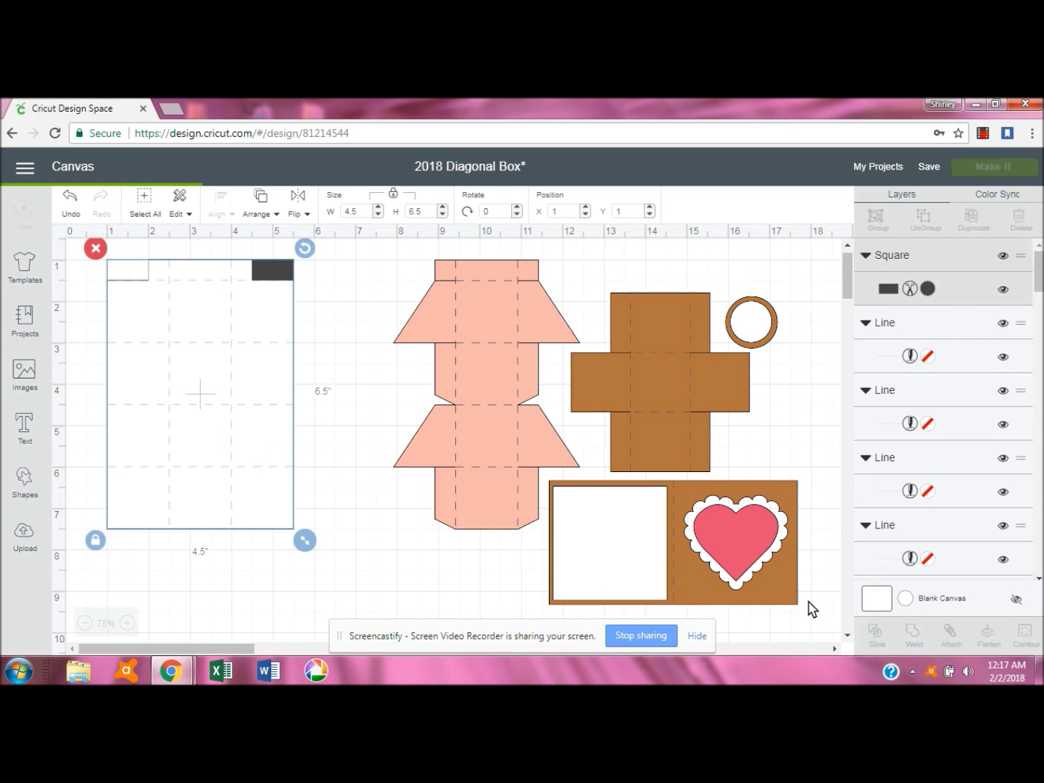
Delete the two leftover slice pieces from the panel's upper-right corner and send the white panel to the back.
{"action": "left_click", "coordinate": [275, 279]}
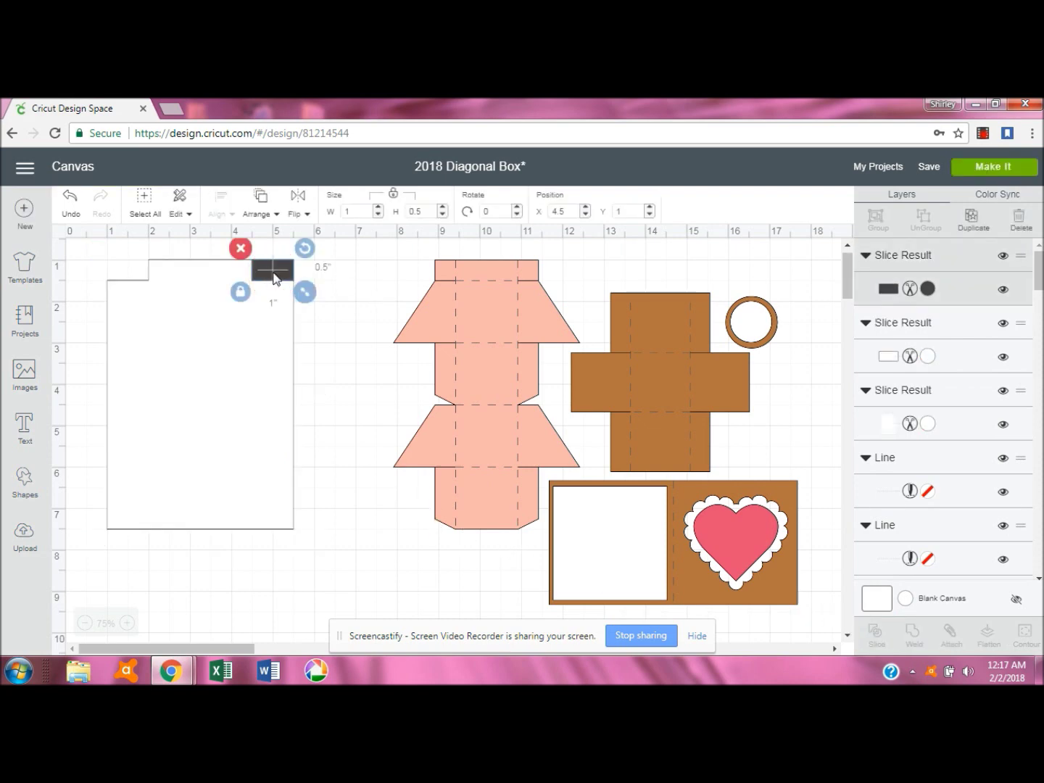
{"action": "left_click", "coordinate": [241, 249]}
{"action": "left_click", "coordinate": [268, 273]}
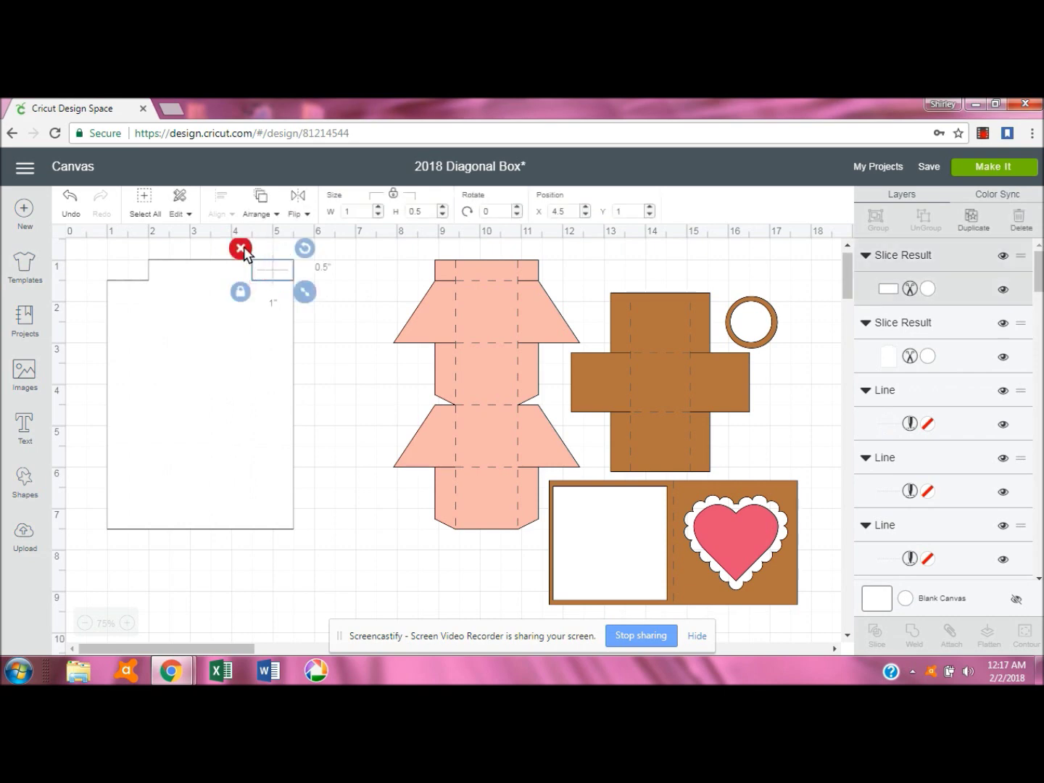
{"action": "left_click", "coordinate": [240, 248]}
{"action": "left_click", "coordinate": [246, 332]}
{"action": "left_click", "coordinate": [256, 206]}
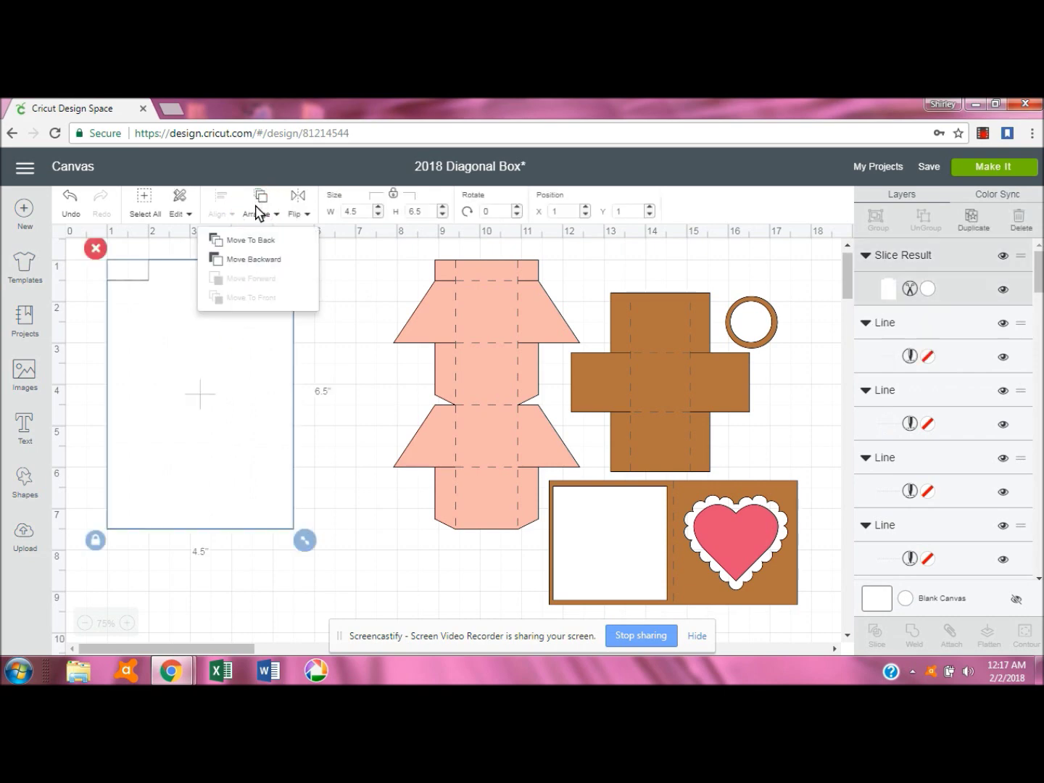
{"action": "left_click", "coordinate": [253, 243]}
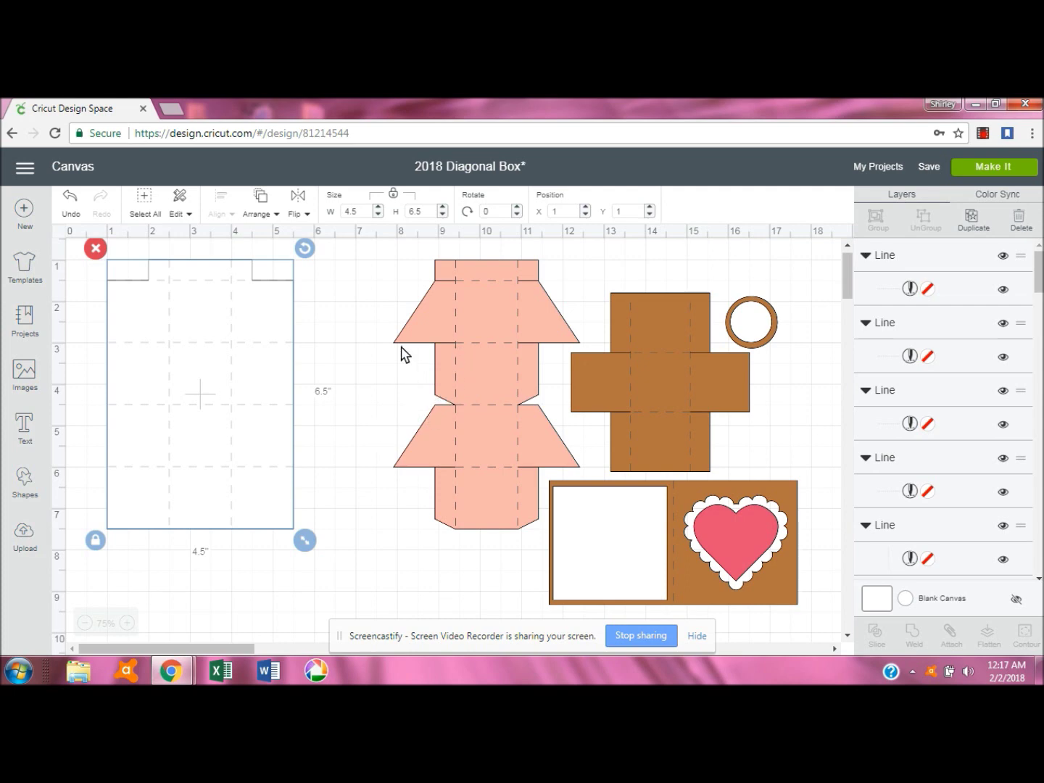
Add a square over the white panel, unlock its proportions and size it 1 inch wide by 1.5 inches high.
{"action": "left_click", "coordinate": [28, 482]}
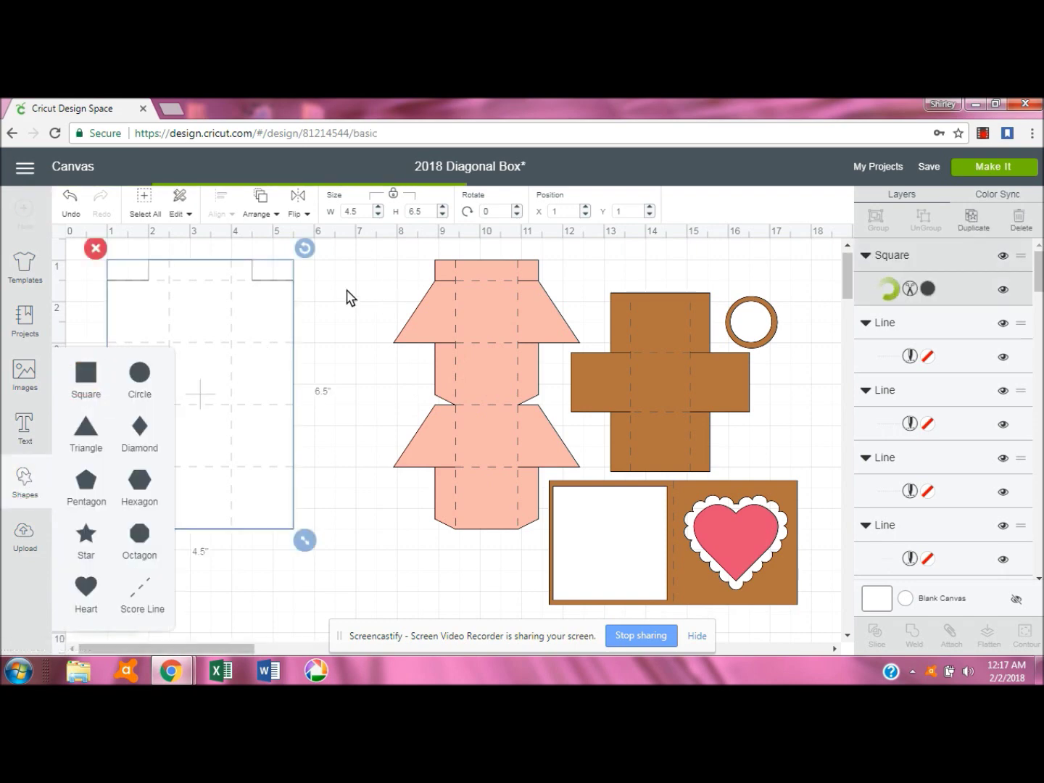
{"action": "left_click", "coordinate": [23, 479]}
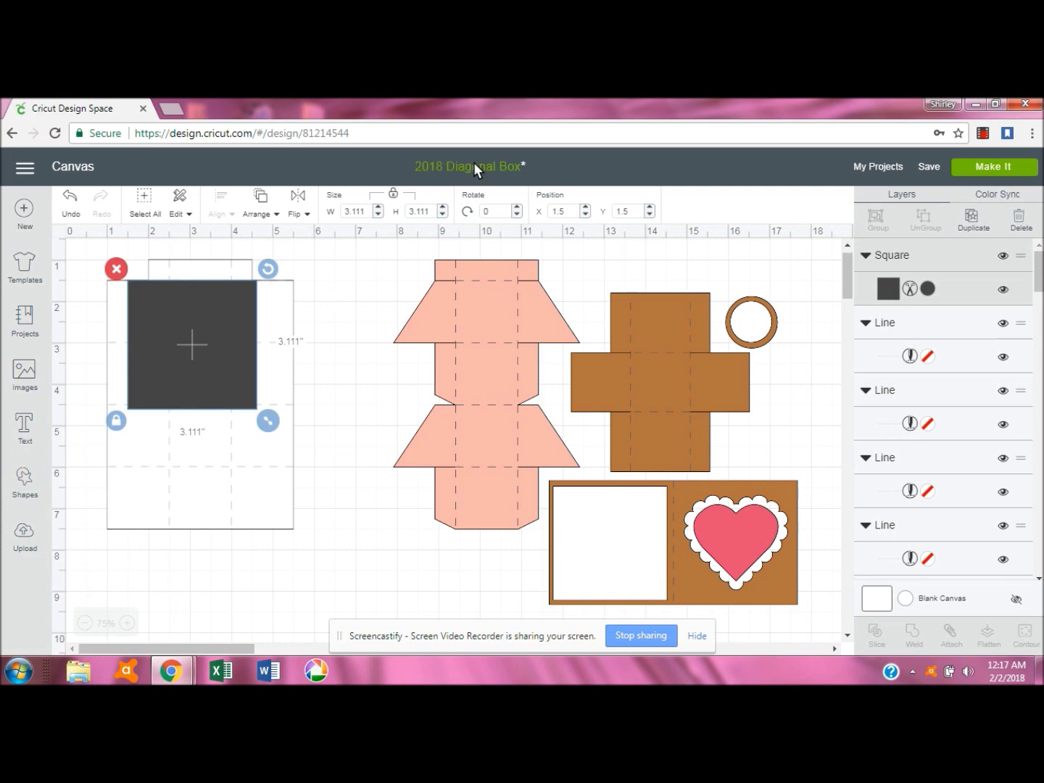
{"action": "left_click", "coordinate": [337, 212]}
{"action": "type", "text": "1"}
{"action": "key", "text": "Tab"}
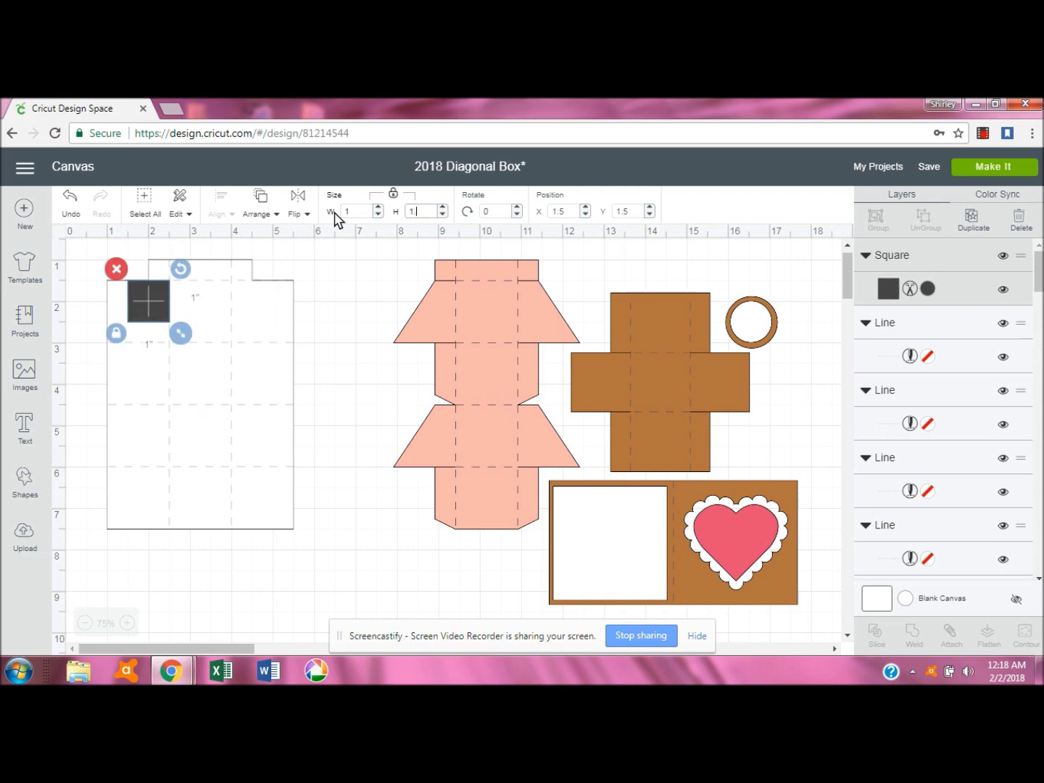
{"action": "key", "text": "Tab"}
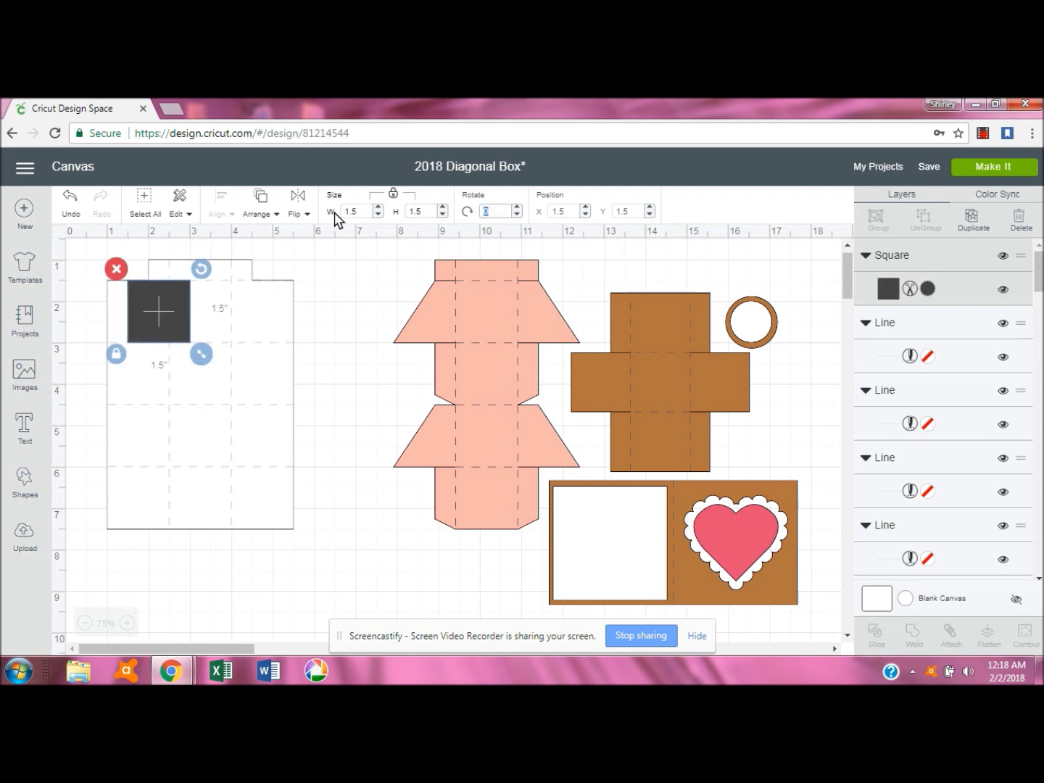
{"action": "left_click", "coordinate": [393, 194]}
{"action": "double_click", "coordinate": [360, 212]}
{"action": "type", "text": "1"}
{"action": "key", "text": "Tab"}
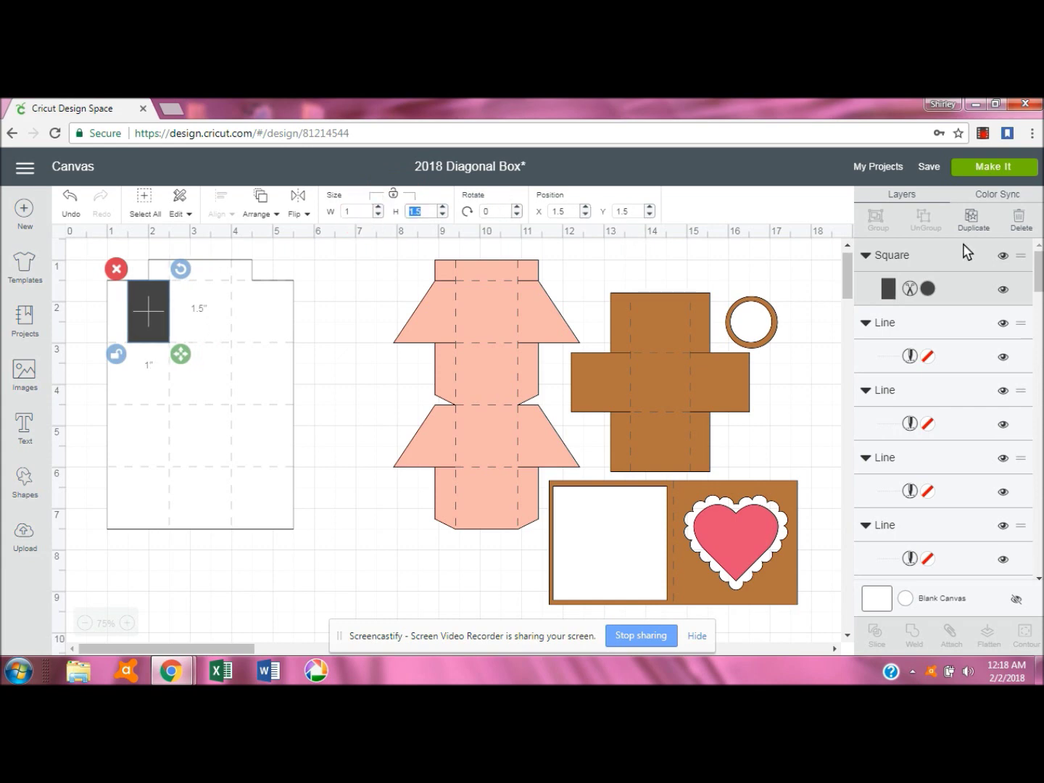
Place the new dark rectangle at X 1, Y 3 against the white panel's left edge.
{"action": "double_click", "coordinate": [571, 211]}
{"action": "type", "text": "1"}
{"action": "key", "text": "Tab"}
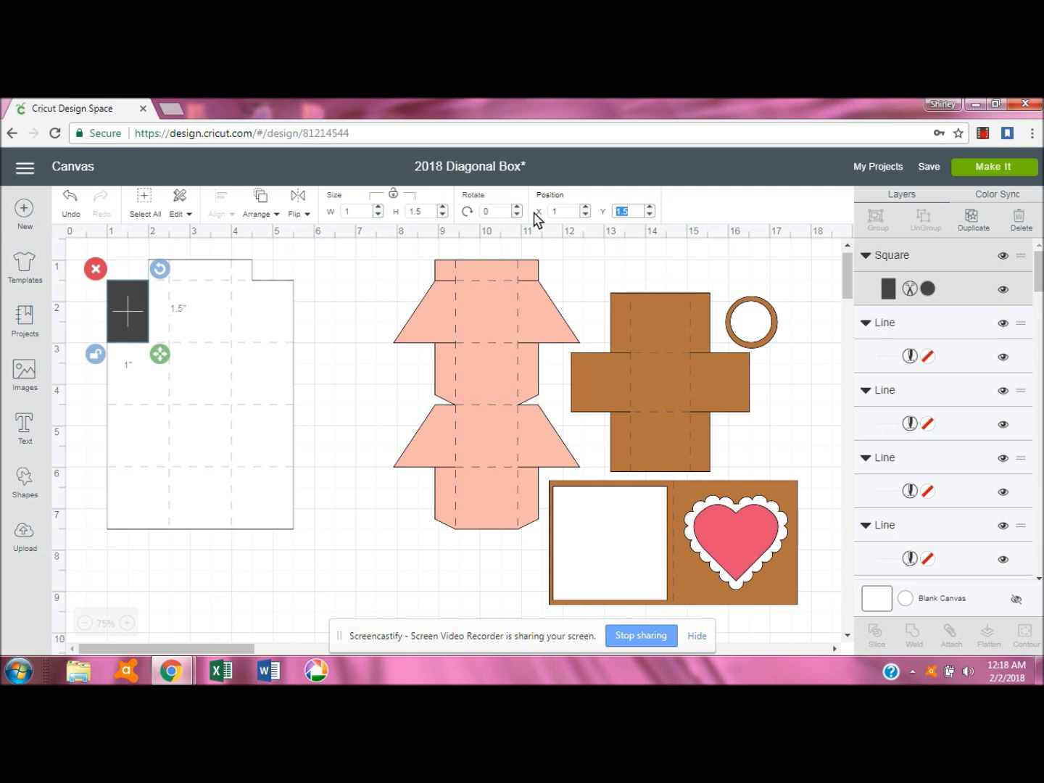
{"action": "type", "text": "3"}
{"action": "key", "text": "Return"}
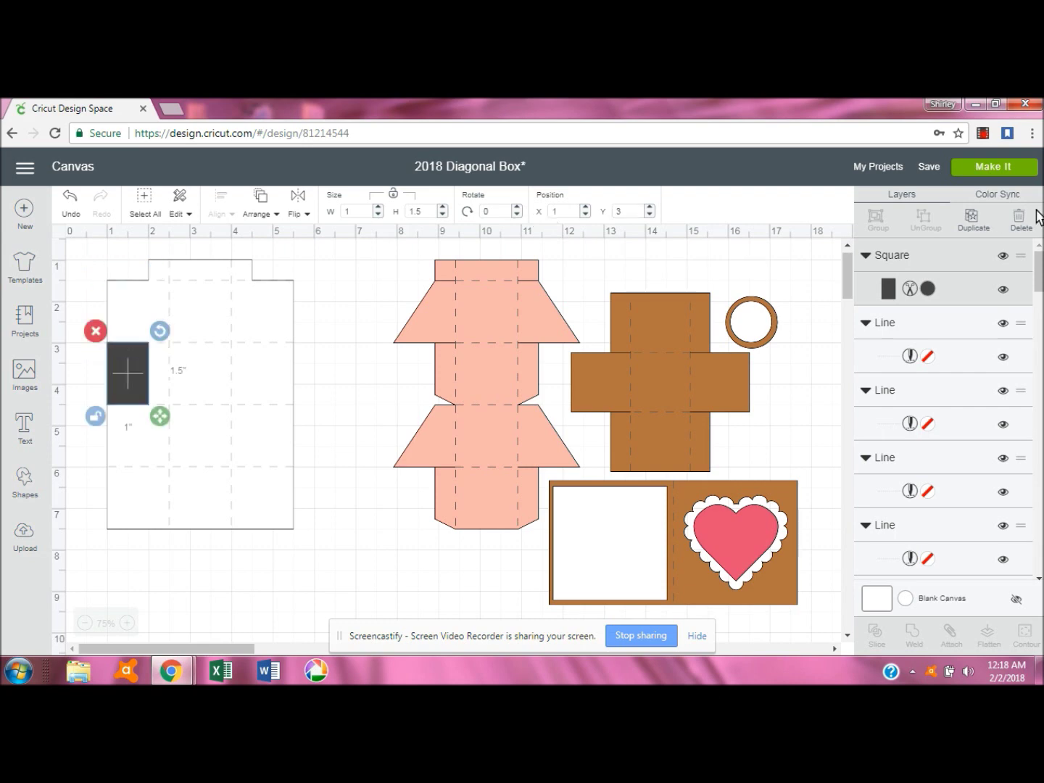
Duplicate the dark rectangle and place the copy at X 4.5, Y 3 against the panel's right edge.
{"action": "left_click", "coordinate": [973, 217]}
{"action": "left_click", "coordinate": [555, 212]}
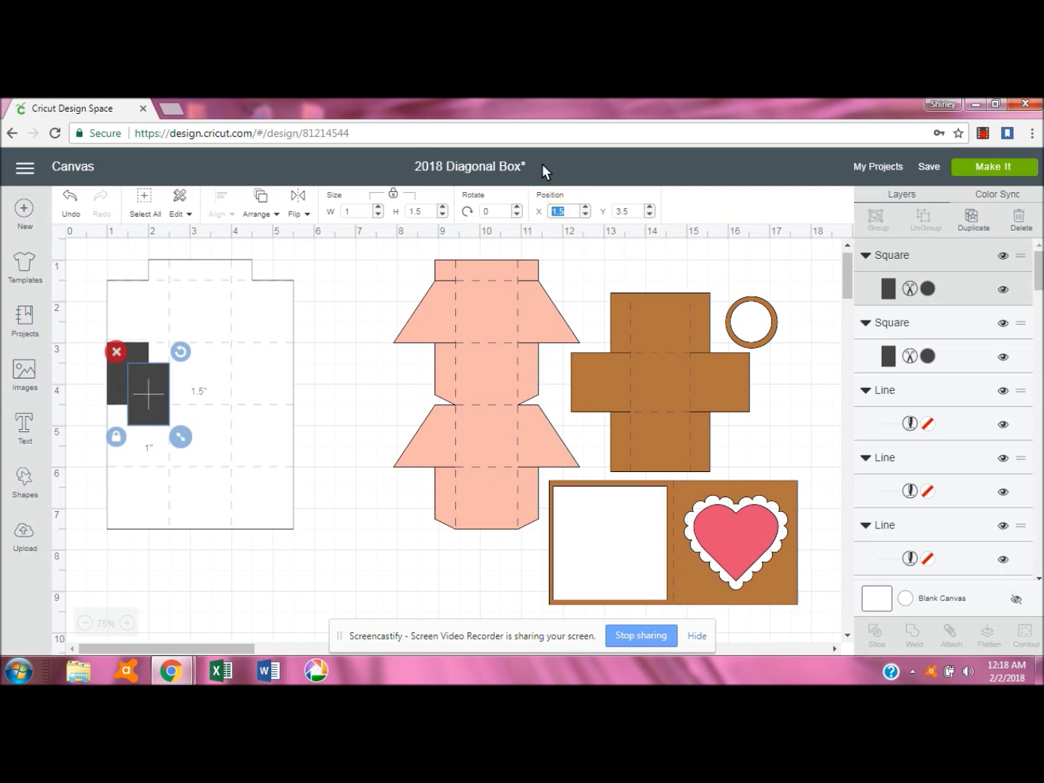
{"action": "type", "text": "4.5"}
{"action": "key", "text": "Tab"}
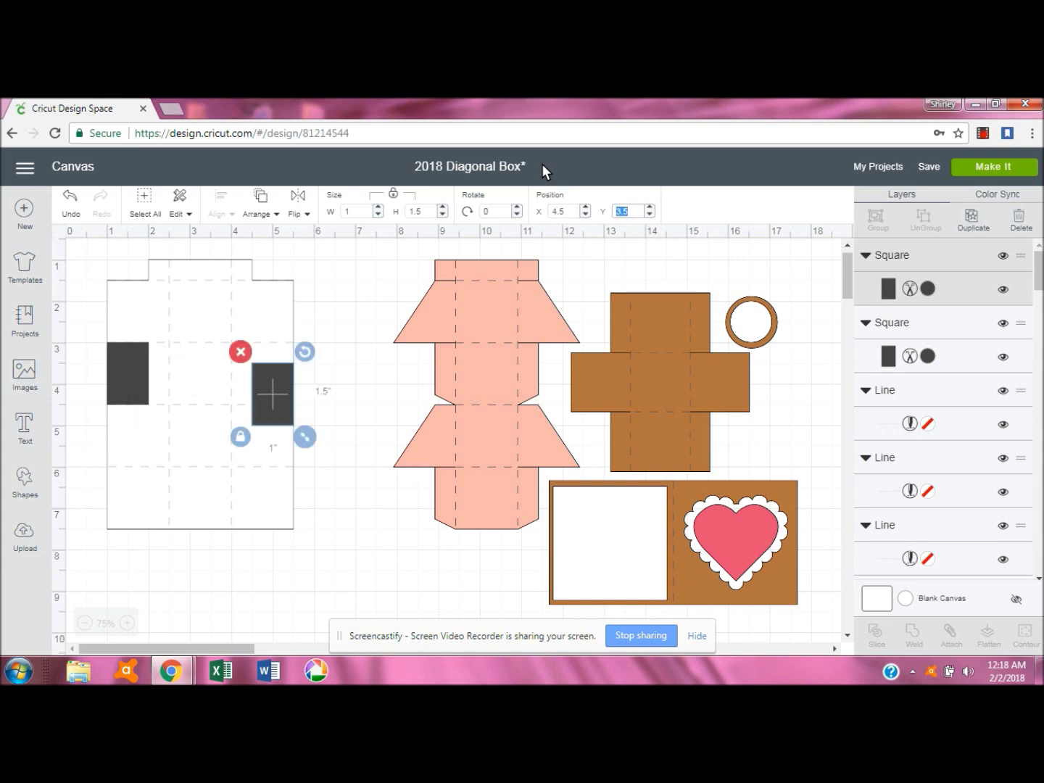
{"action": "type", "text": "3"}
{"action": "key", "text": "Tab"}
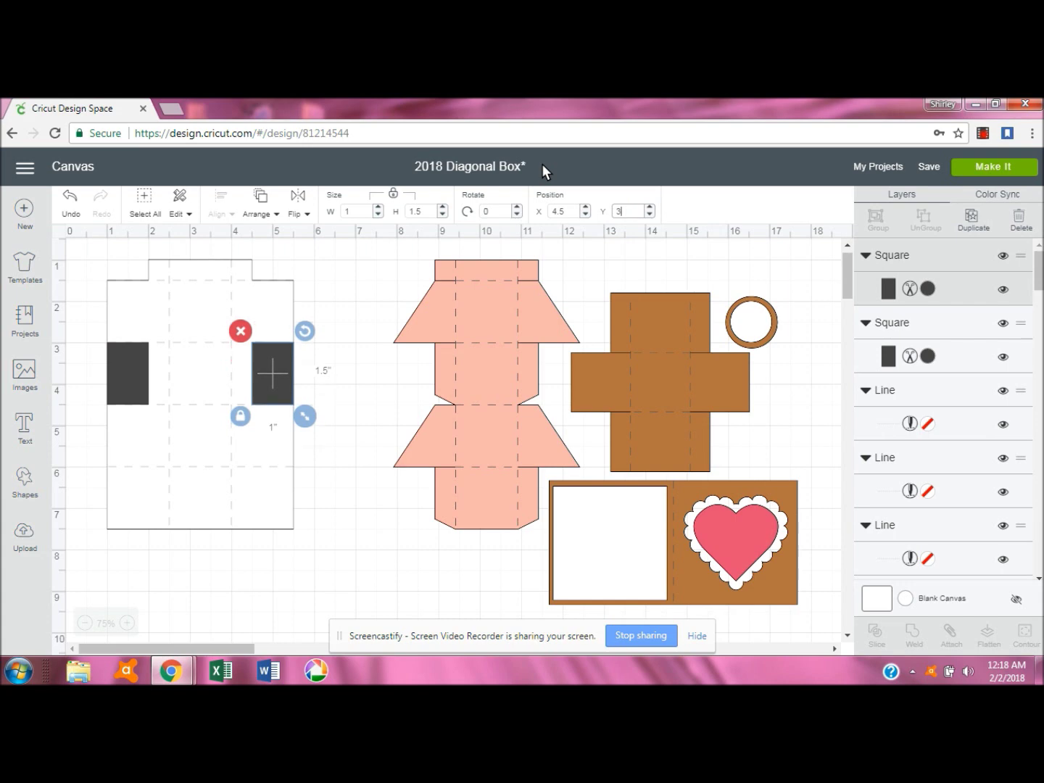
Duplicate the dark rectangle again and place the copy at X 1, Y 6 in the panel's lower-left corner.
{"action": "left_click", "coordinate": [971, 216]}
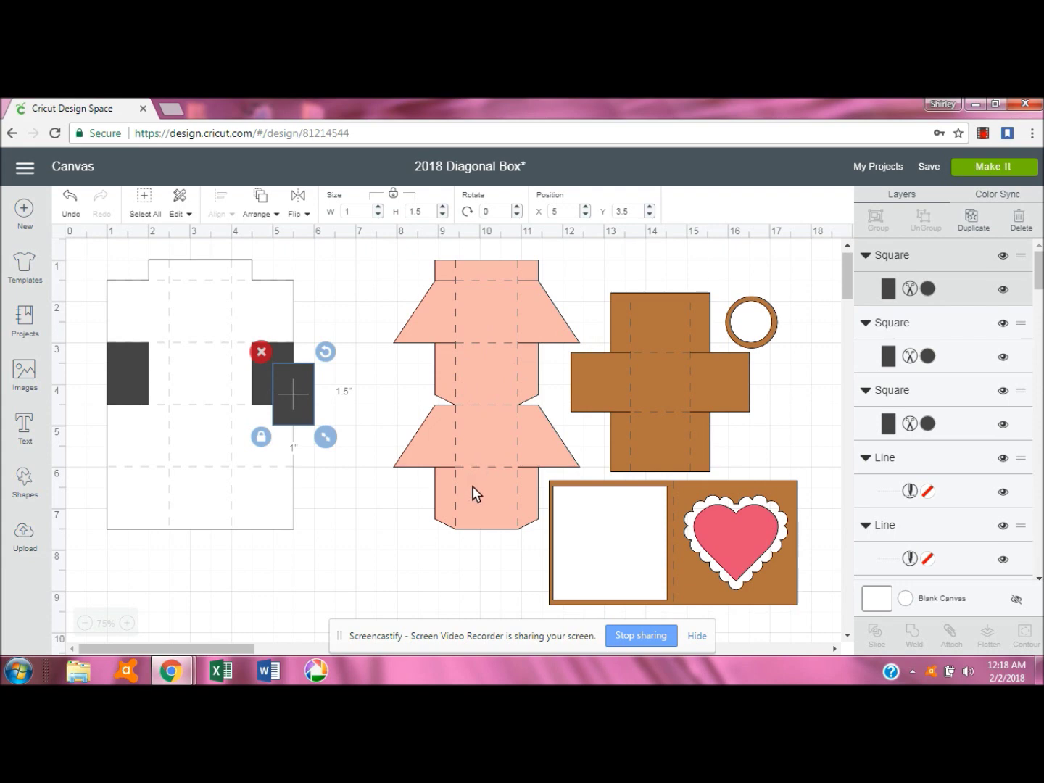
{"action": "left_click", "coordinate": [562, 212]}
{"action": "key", "text": "Tab"}
{"action": "type", "text": "6"}
{"action": "key", "text": "Return"}
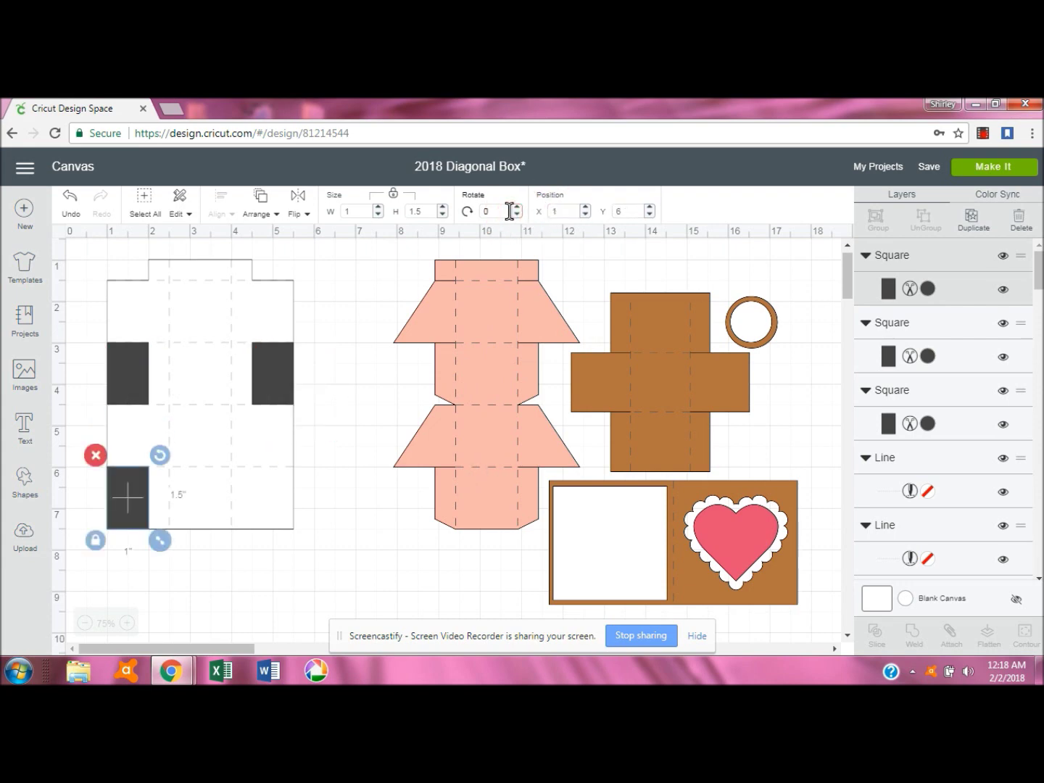
Duplicate the lower-left dark rectangle and place the copy at X 4.5, Y 6 in the panel's lower-right corner.
{"action": "left_click", "coordinate": [973, 219]}
{"action": "left_click", "coordinate": [571, 213]}
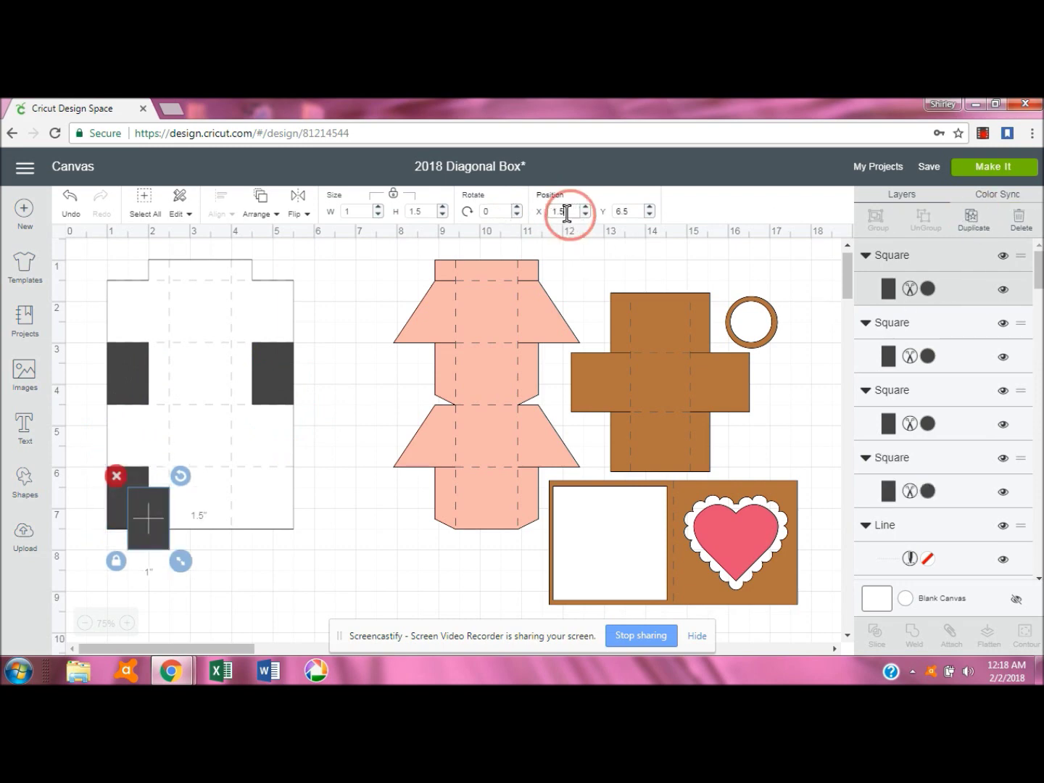
{"action": "type", "text": "4.5"}
{"action": "key", "text": "Tab"}
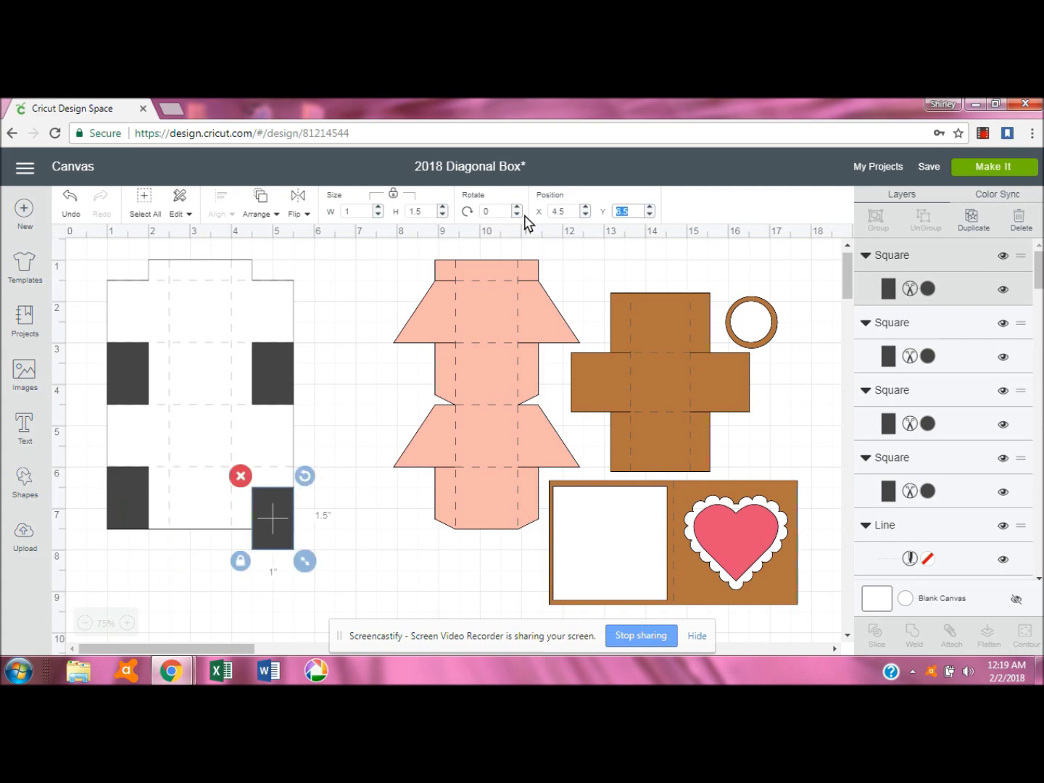
{"action": "type", "text": "6"}
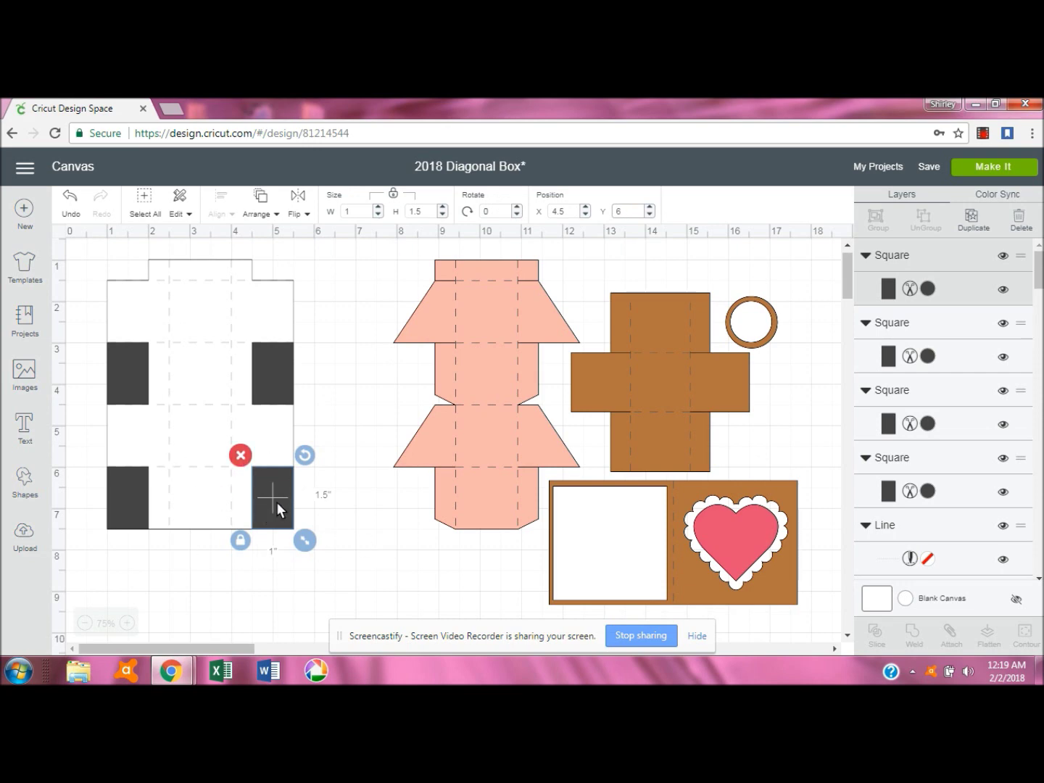
Slice the lower-right dark rectangle out of the white panel and delete the two leftover pieces.
{"action": "left_click", "coordinate": [211, 451]}
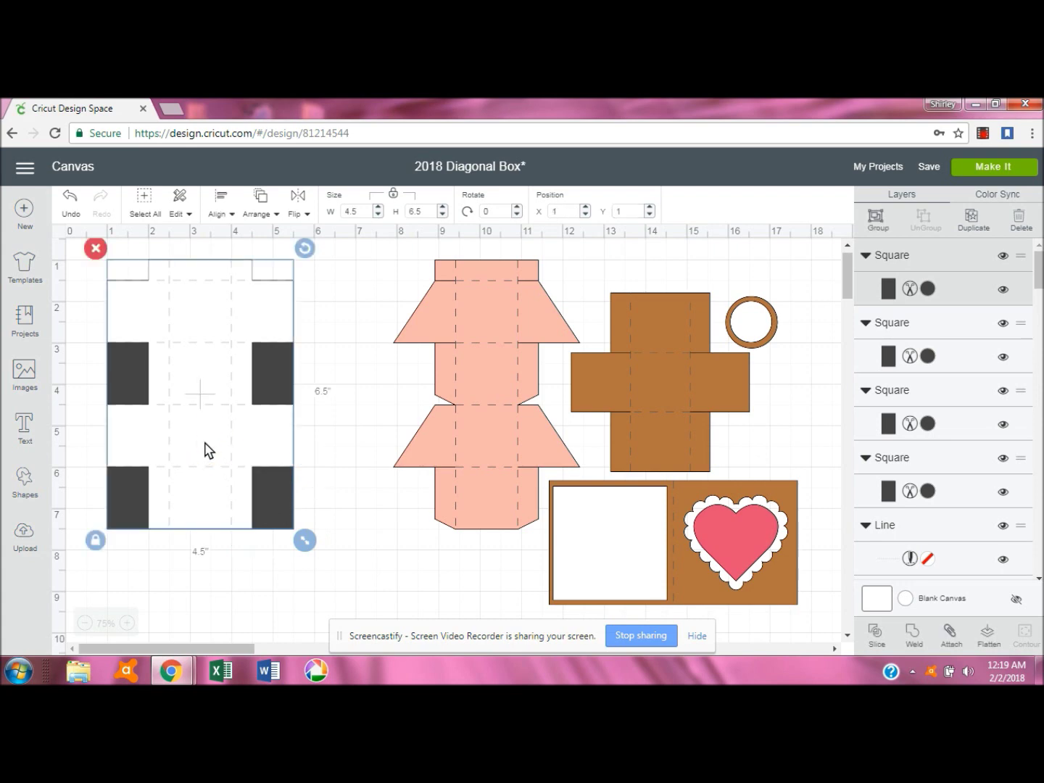
{"action": "left_click", "coordinate": [875, 638]}
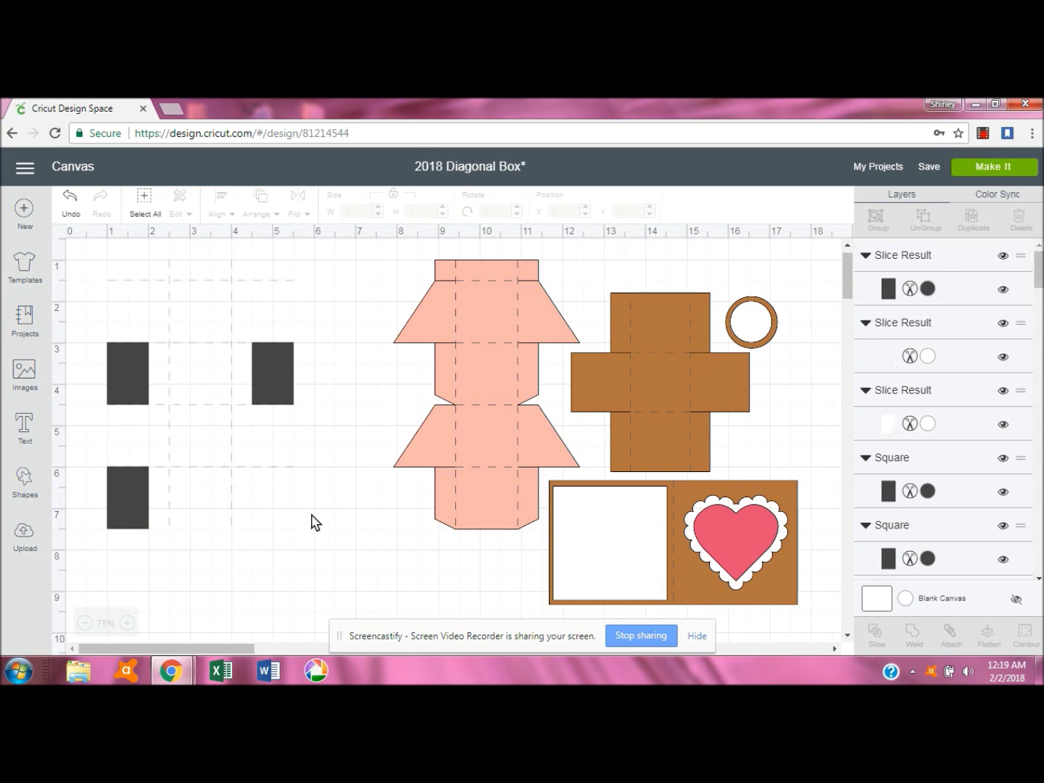
{"action": "left_click", "coordinate": [274, 500]}
{"action": "left_click", "coordinate": [240, 454]}
{"action": "left_click", "coordinate": [266, 488]}
{"action": "left_click", "coordinate": [245, 457]}
Send the white panel to the back and slice the dark rectangle on its right edge out of it.
{"action": "left_click", "coordinate": [255, 414]}
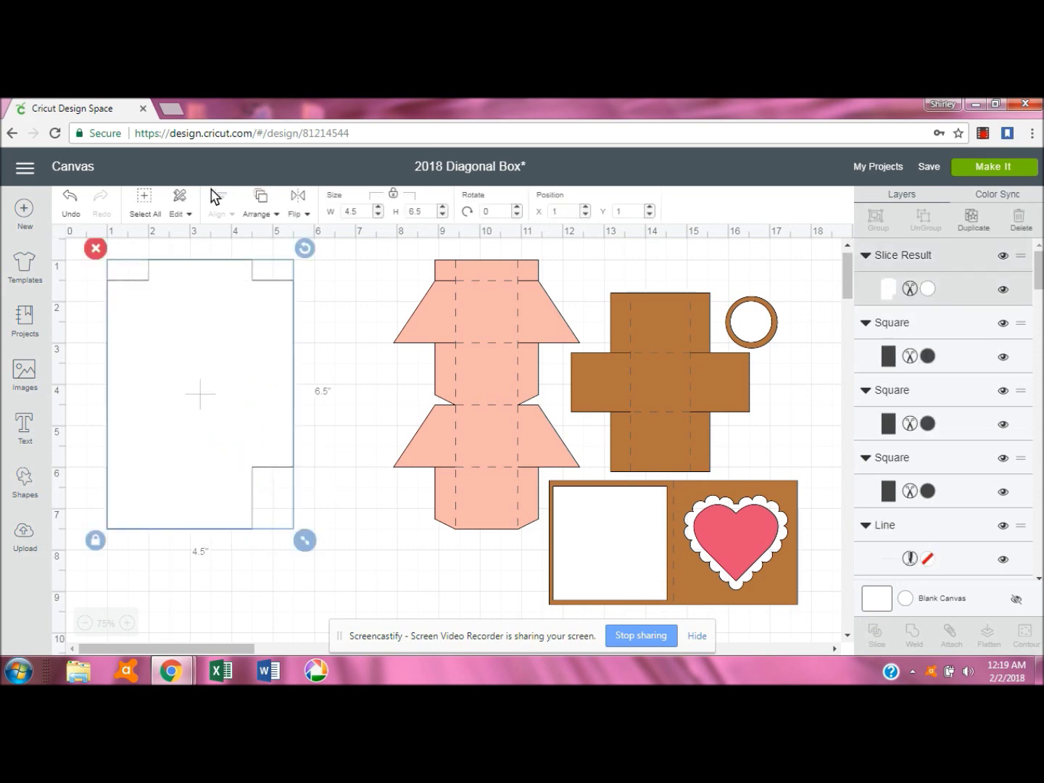
{"action": "left_click", "coordinate": [259, 204]}
{"action": "left_click", "coordinate": [267, 240]}
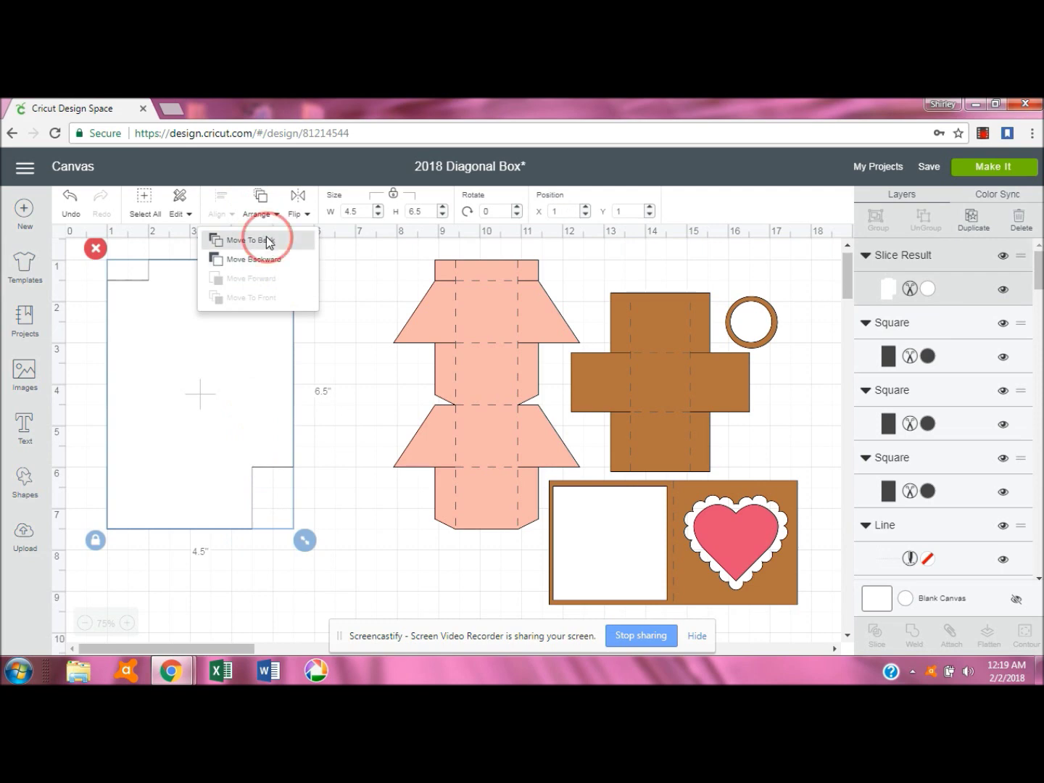
{"action": "left_click", "coordinate": [287, 368]}
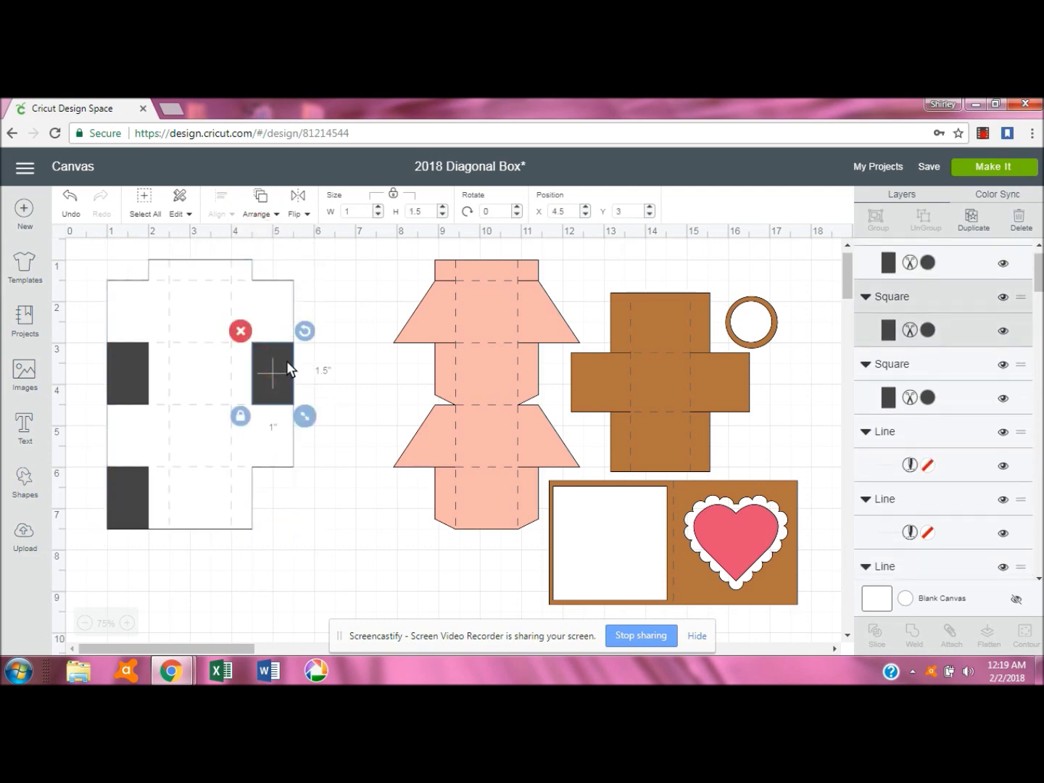
{"action": "left_click", "coordinate": [264, 297], "text": "shift"}
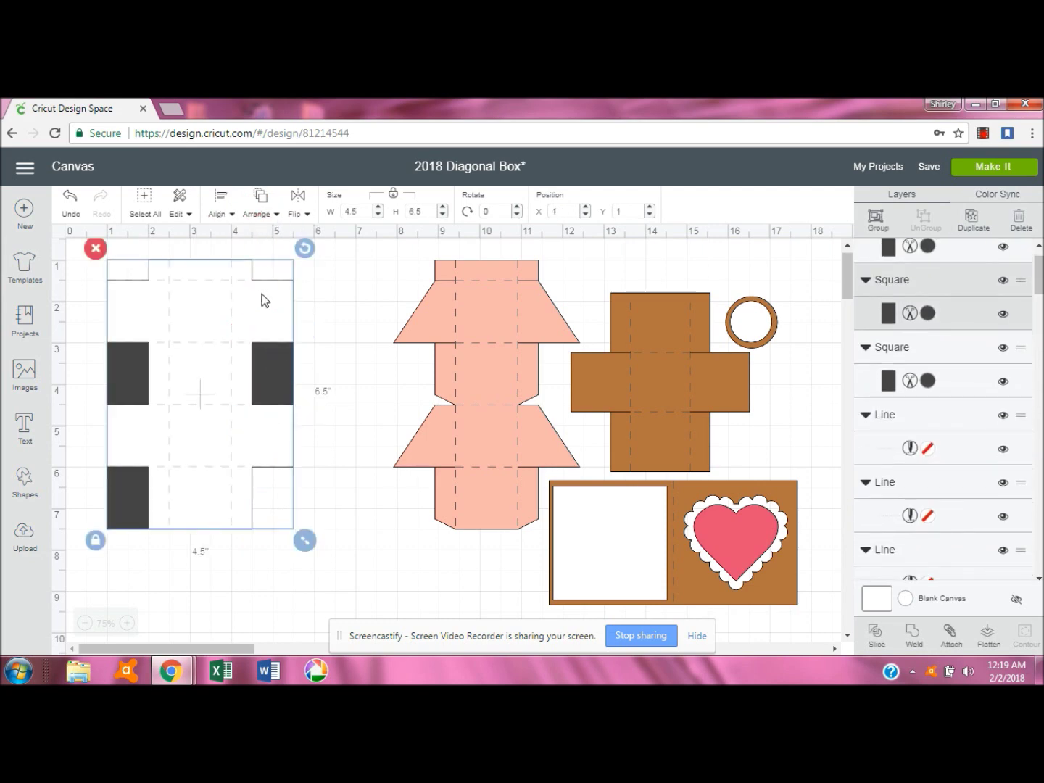
{"action": "left_click", "coordinate": [872, 633]}
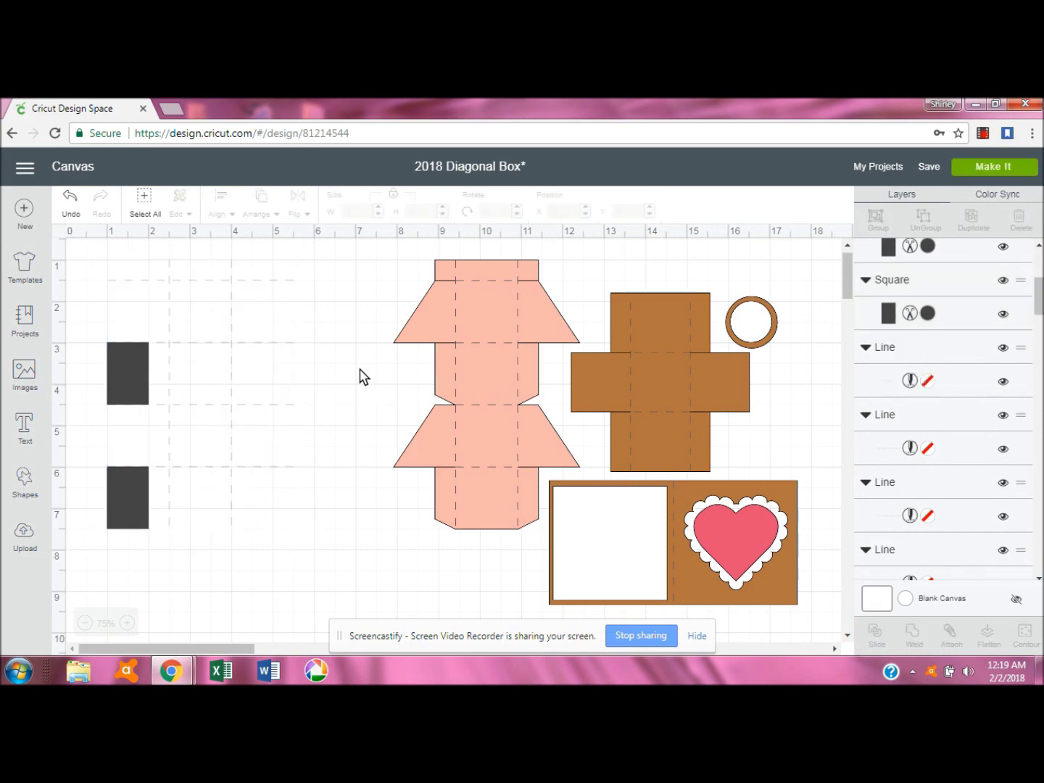
Delete the two leftover slice pieces from the notch in the panel's right edge.
{"action": "left_click", "coordinate": [274, 382]}
{"action": "left_click", "coordinate": [240, 331]}
{"action": "left_click", "coordinate": [255, 360]}
{"action": "left_click", "coordinate": [240, 331]}
Send the white panel to the back and slice the upper of the two left-edge dark rectangles out of it.
{"action": "left_click", "coordinate": [221, 328]}
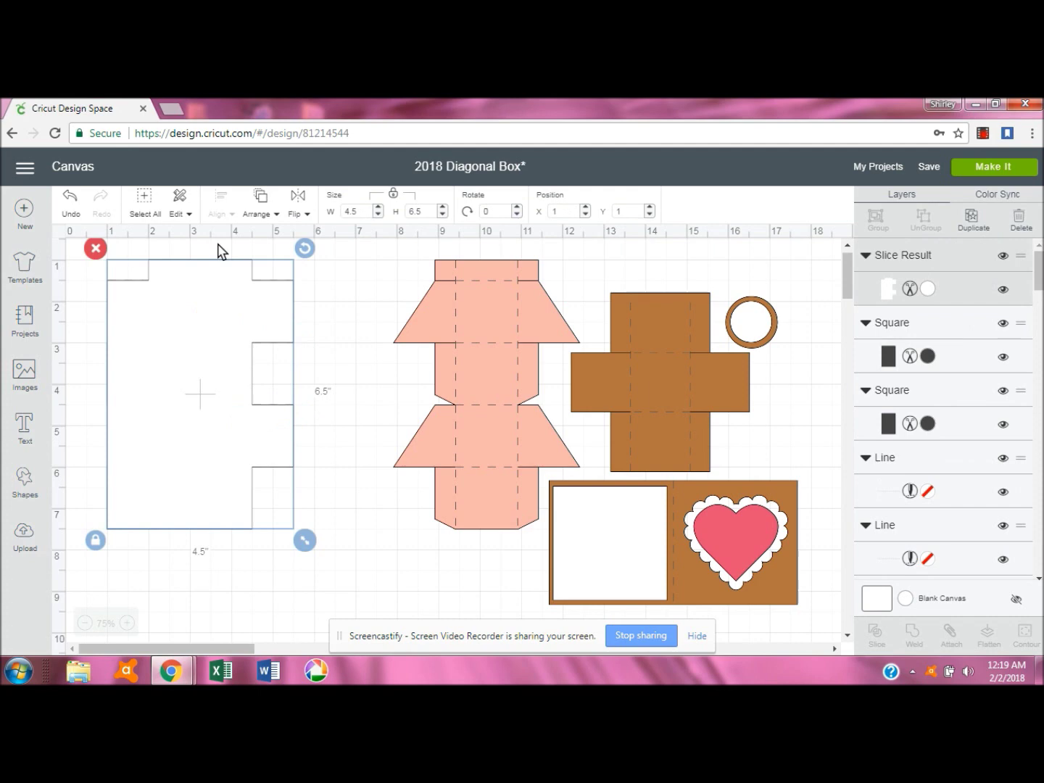
{"action": "left_click", "coordinate": [256, 207]}
{"action": "left_click", "coordinate": [248, 238]}
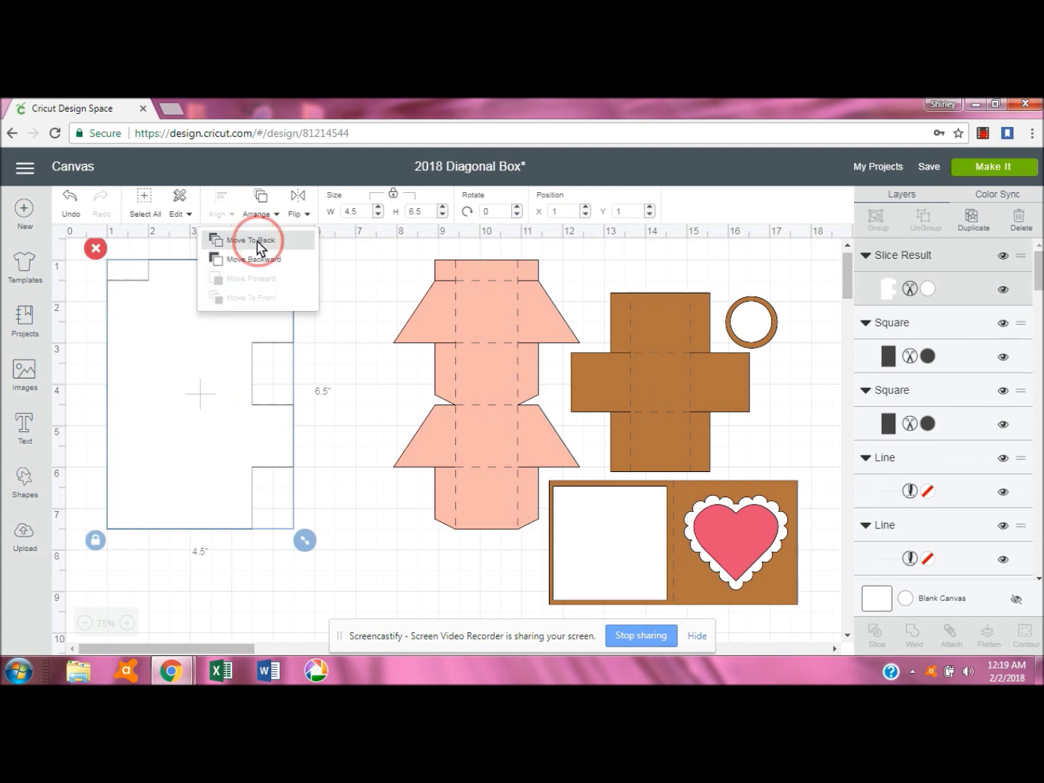
{"action": "left_click", "coordinate": [130, 379]}
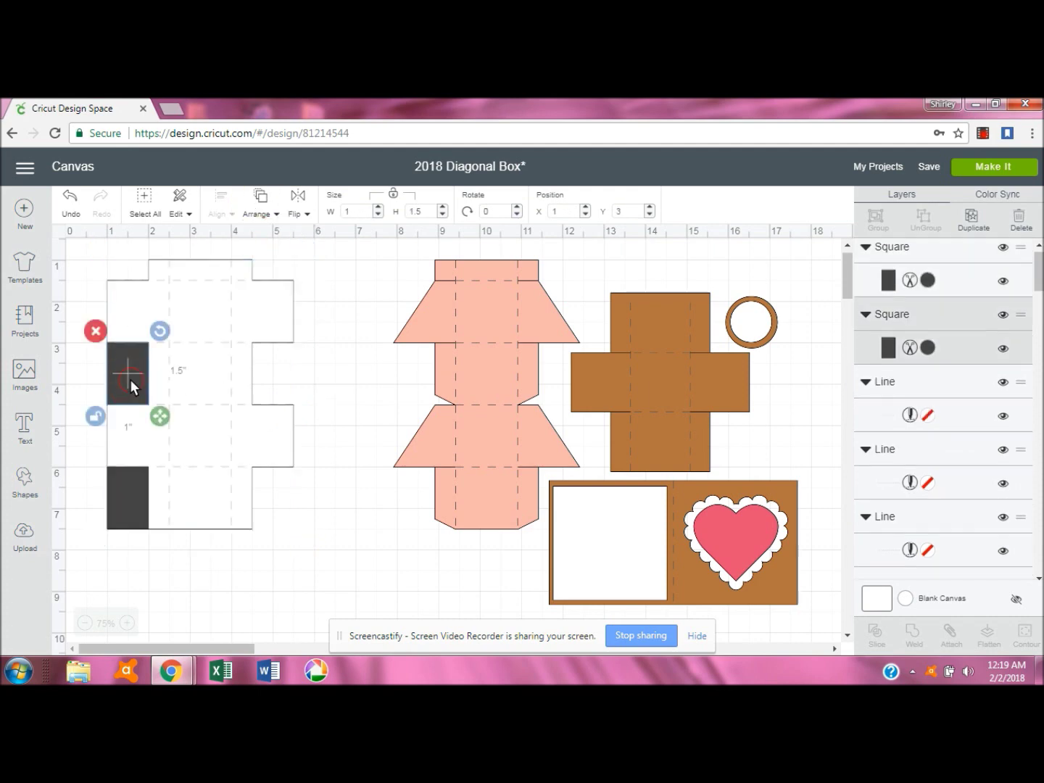
{"action": "left_click", "coordinate": [196, 329], "text": "shift"}
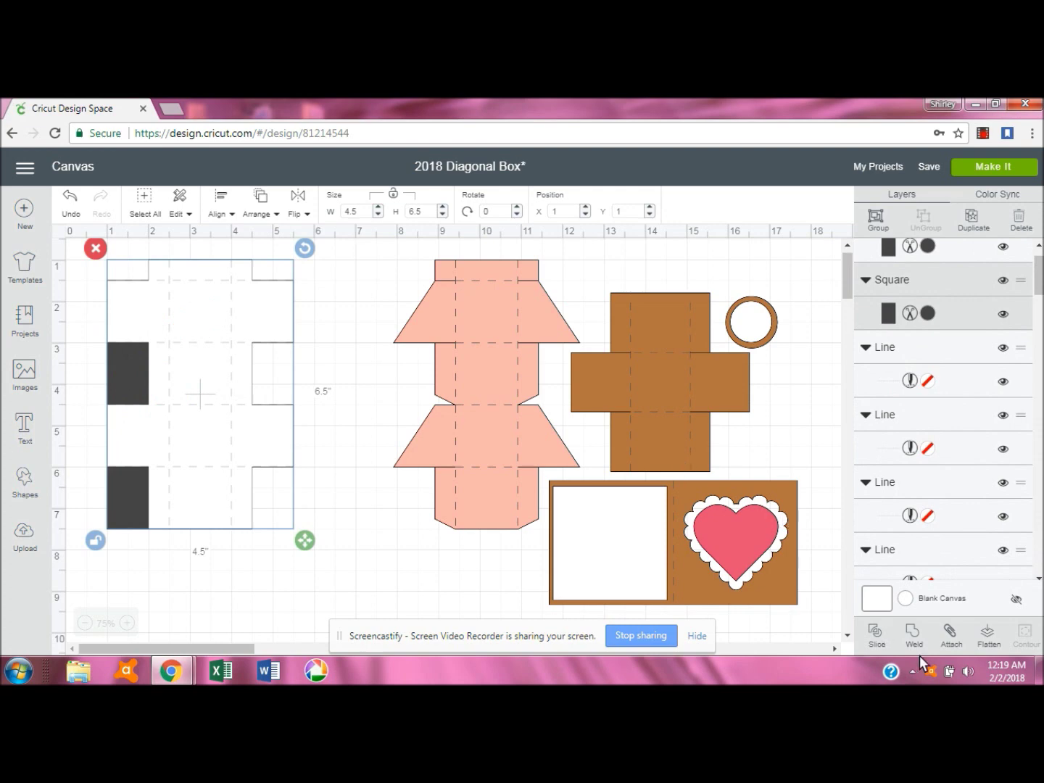
{"action": "left_click", "coordinate": [878, 630]}
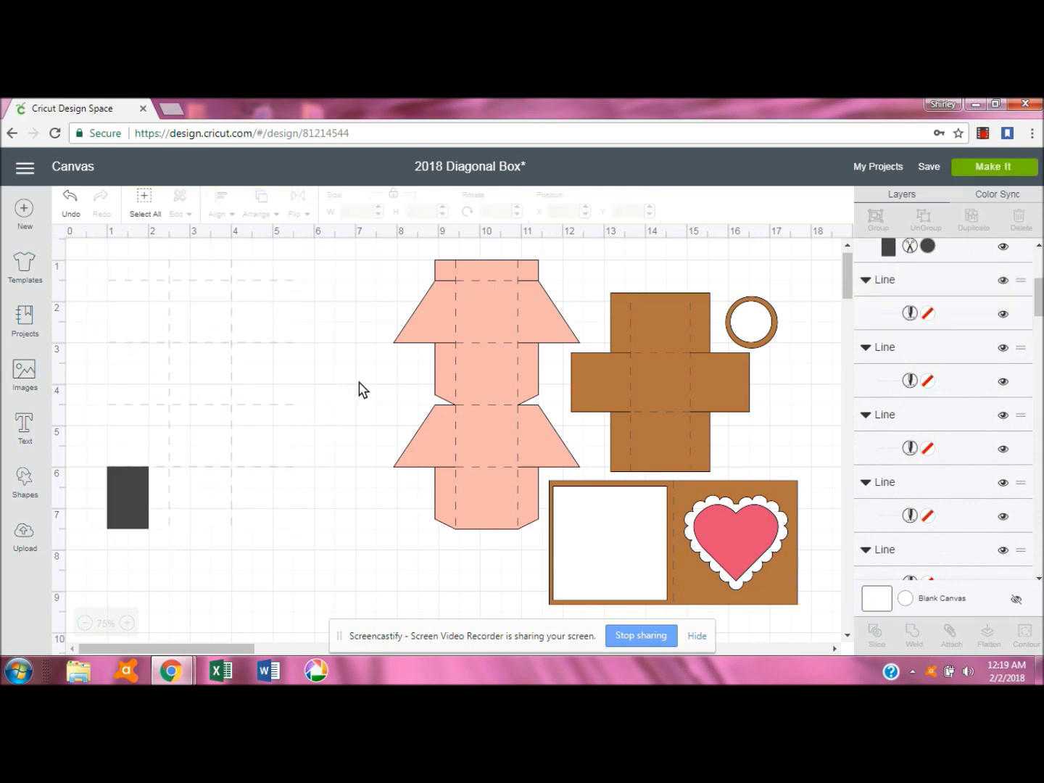
Delete the two leftover slice pieces from the upper notch in the white panel's left edge.
{"action": "left_click", "coordinate": [133, 377]}
{"action": "left_click", "coordinate": [95, 333]}
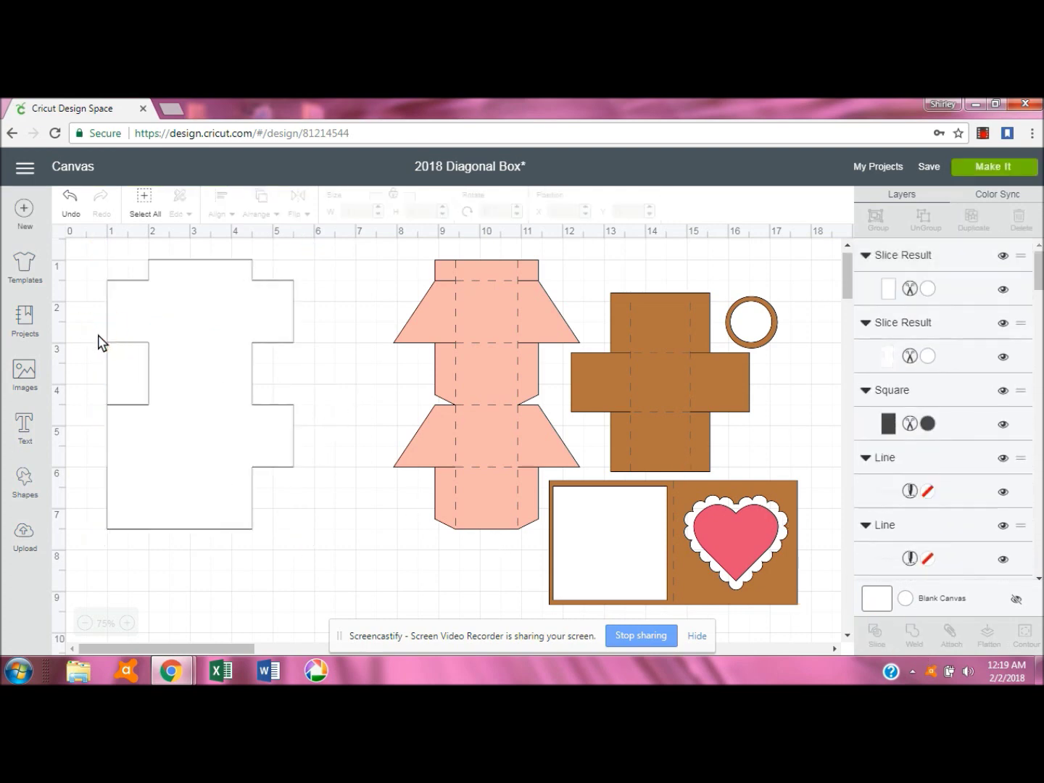
{"action": "left_click", "coordinate": [131, 377]}
{"action": "left_click", "coordinate": [94, 330]}
Send the white panel to the back and slice the lower-left dark rectangle out of it.
{"action": "left_click", "coordinate": [166, 322]}
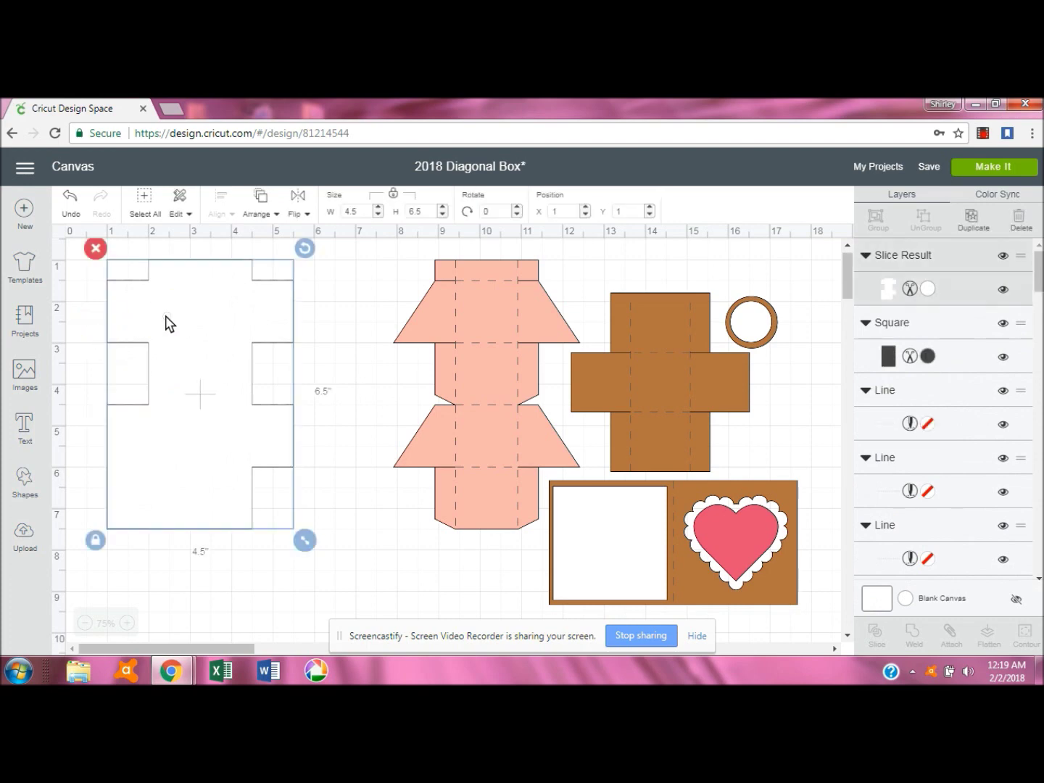
{"action": "left_click", "coordinate": [255, 214]}
{"action": "left_click", "coordinate": [266, 240]}
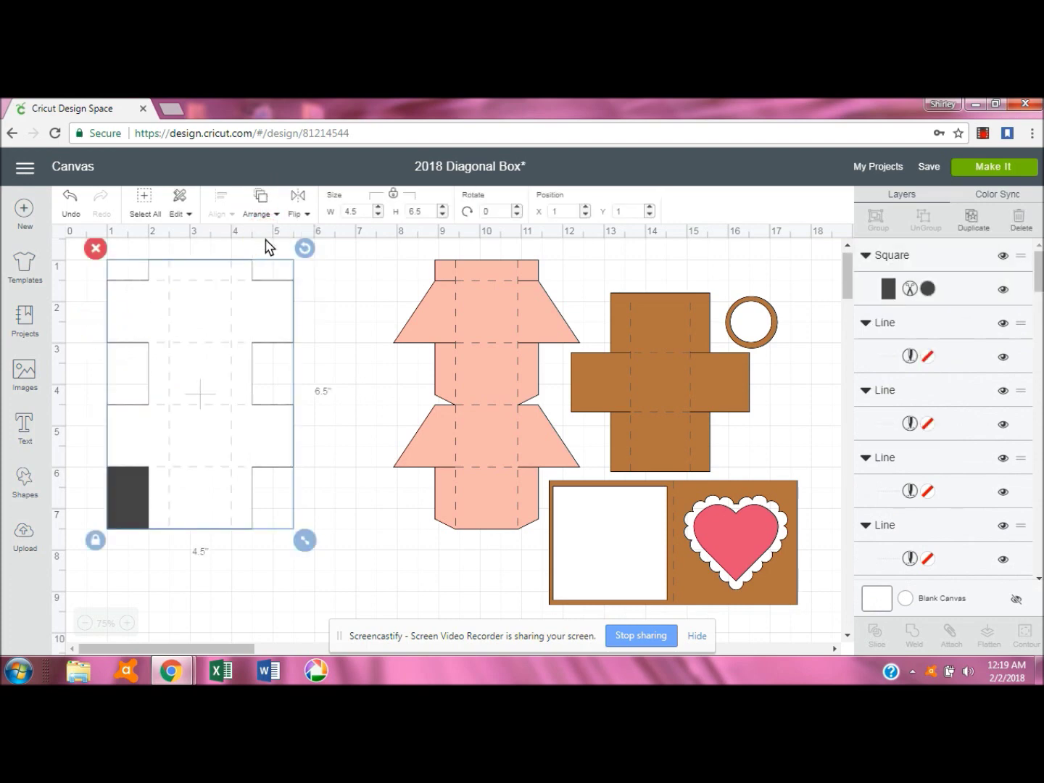
{"action": "left_click", "coordinate": [134, 501]}
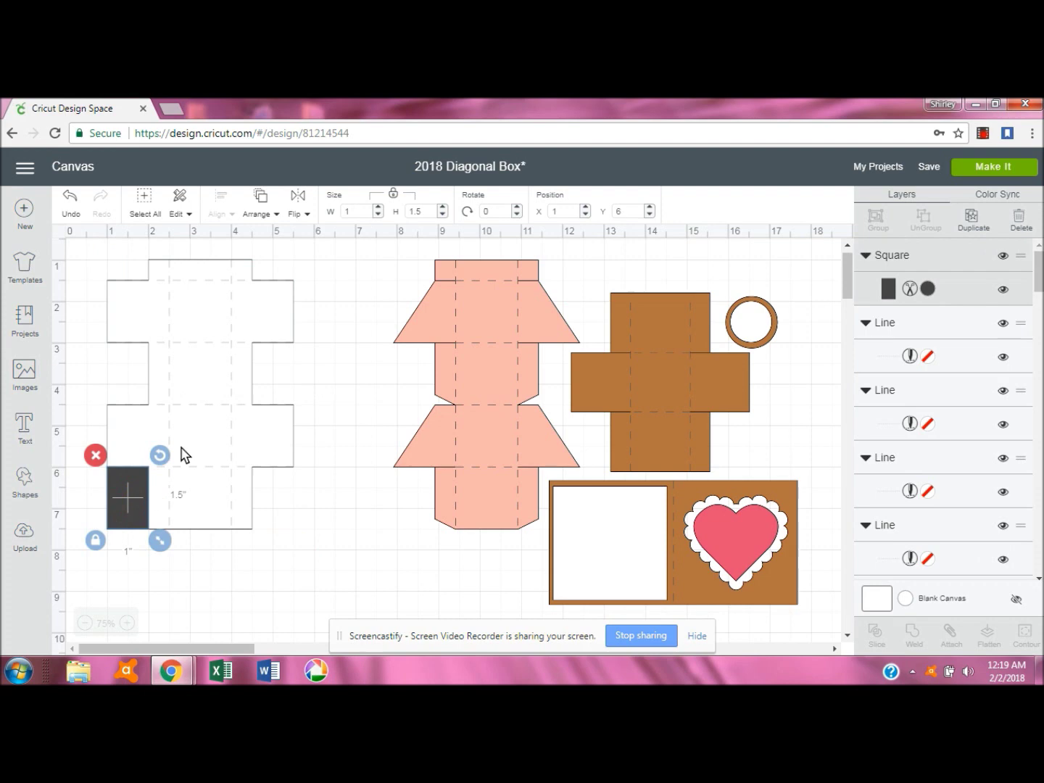
{"action": "left_click", "coordinate": [222, 441]}
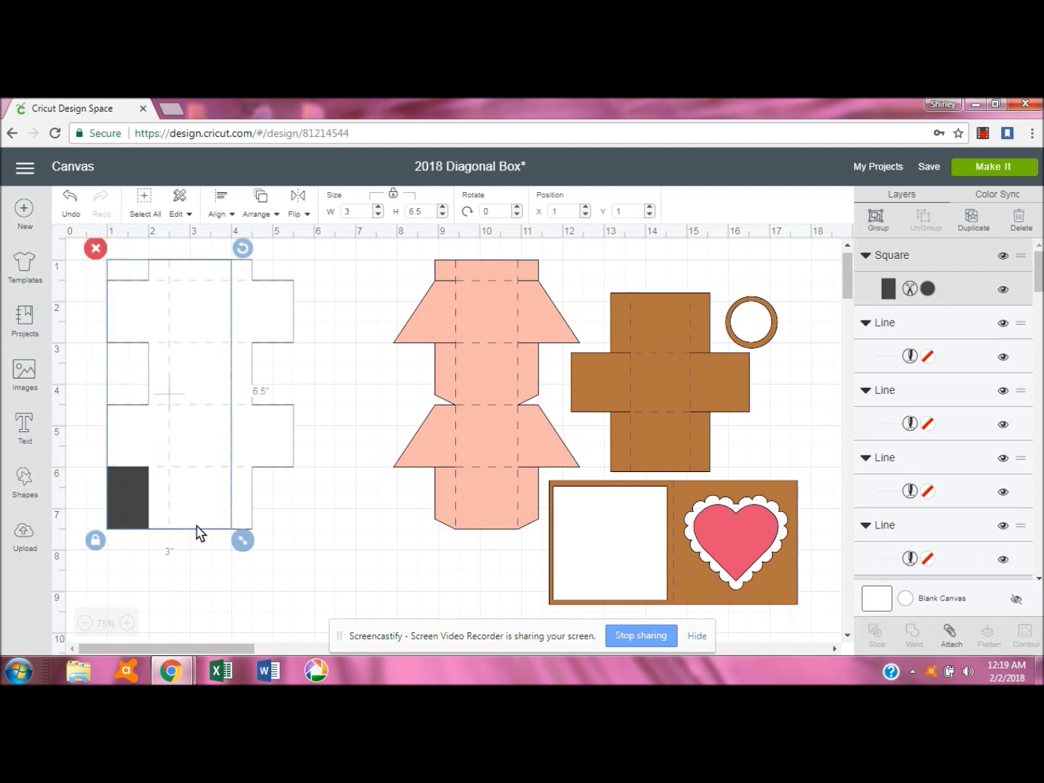
{"action": "left_click", "coordinate": [232, 589]}
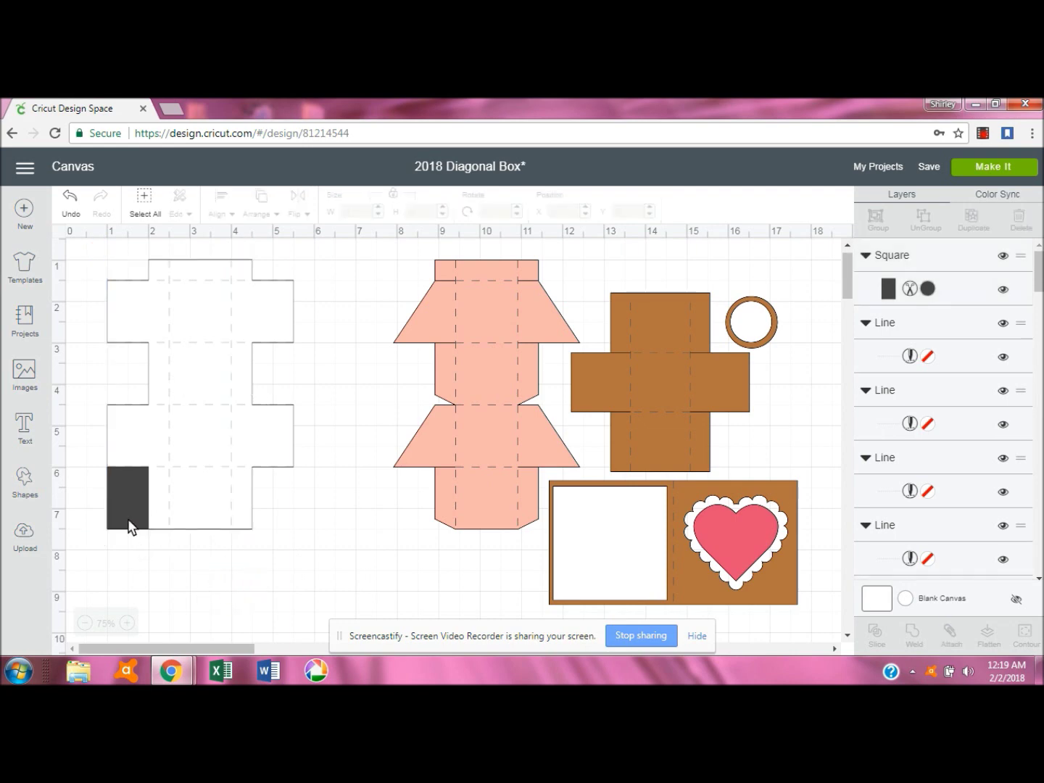
{"action": "left_click", "coordinate": [135, 500]}
{"action": "left_click", "coordinate": [135, 446], "text": "shift"}
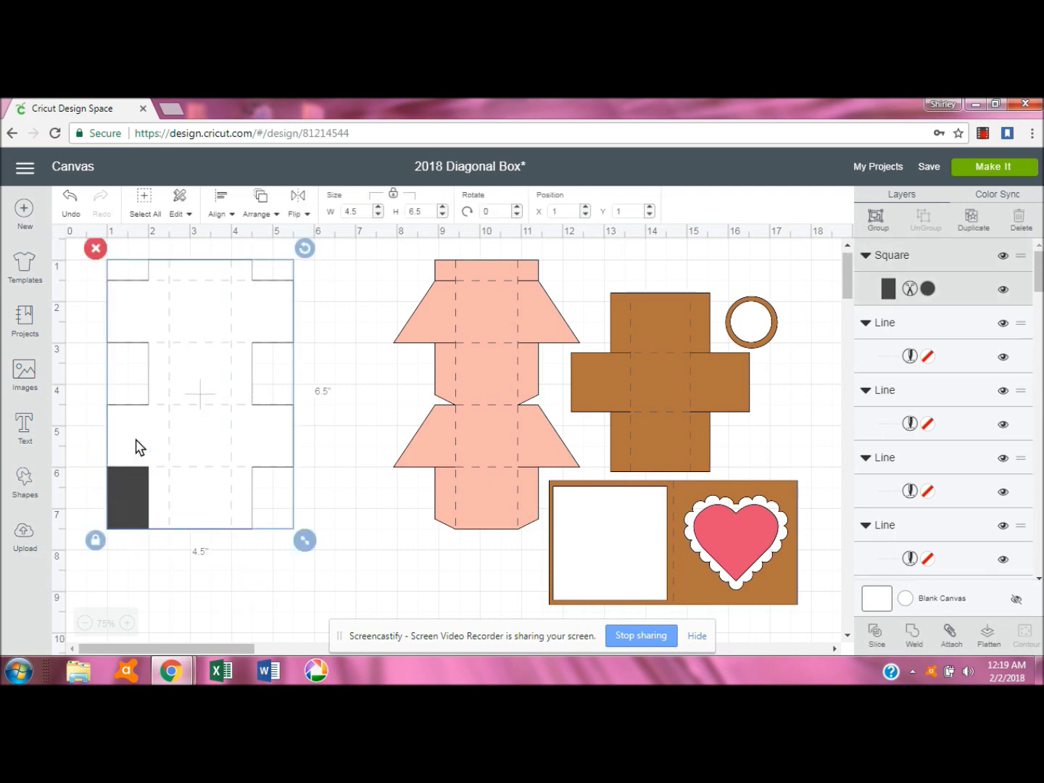
{"action": "left_click", "coordinate": [876, 639]}
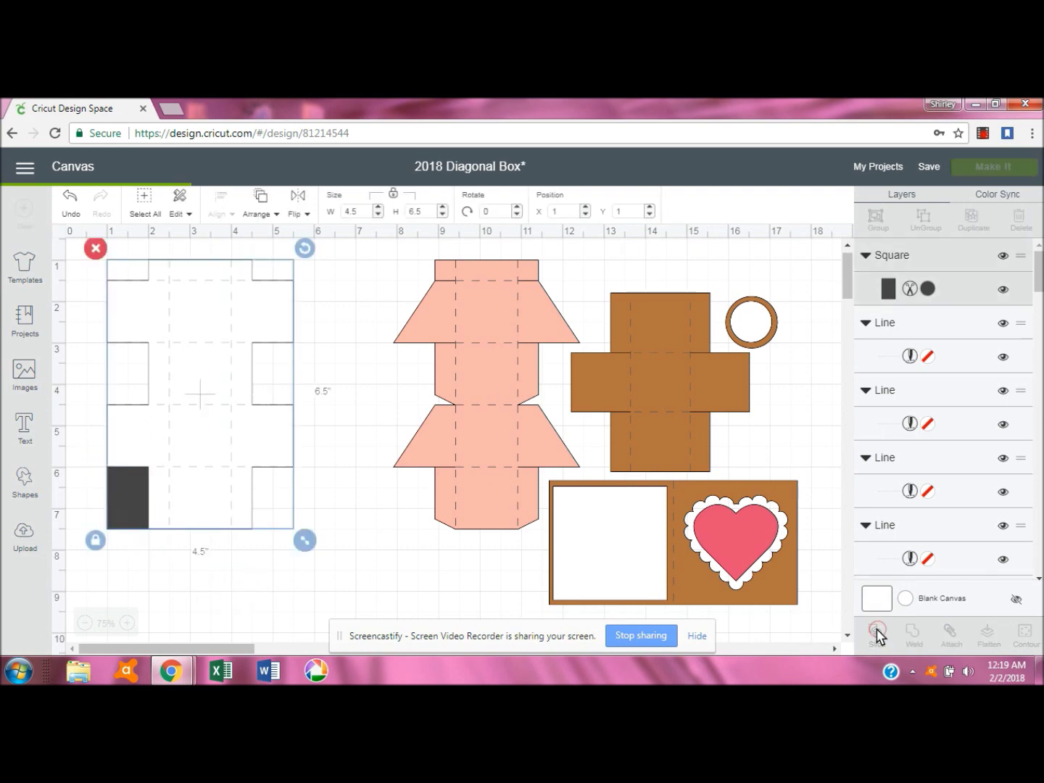
Delete the two leftover slice pieces from the panel's lower-left corner and send the white panel to the back.
{"action": "left_click", "coordinate": [125, 490]}
{"action": "left_click", "coordinate": [95, 456]}
{"action": "left_click", "coordinate": [131, 497]}
{"action": "left_click", "coordinate": [95, 455]}
{"action": "left_click", "coordinate": [165, 447]}
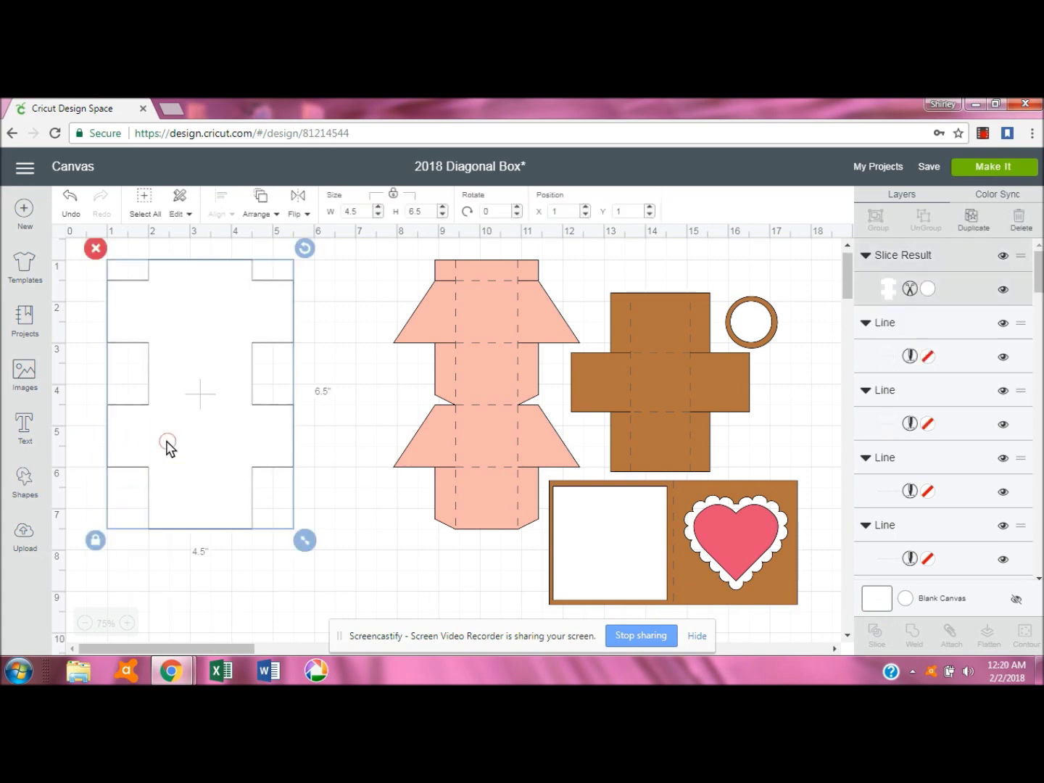
{"action": "left_click", "coordinate": [261, 205]}
{"action": "left_click", "coordinate": [259, 240]}
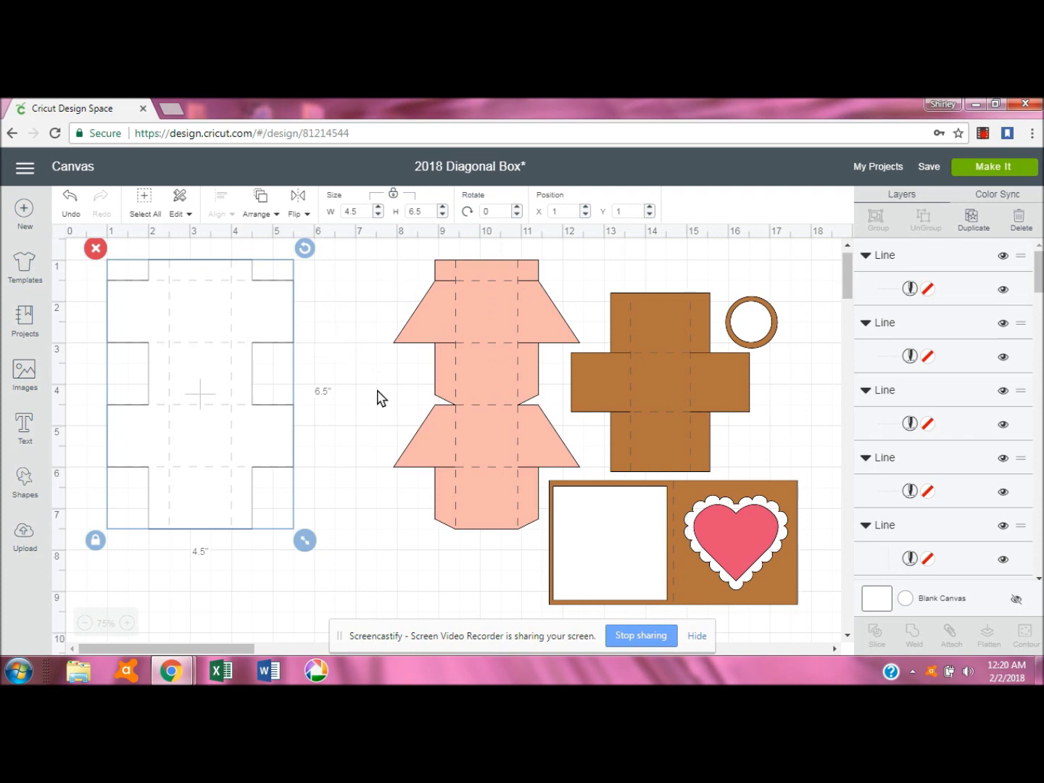
Move the pink and brown box group away from the white panel to about X 9.08, and add a vertically flipped triangle.
{"action": "left_click_drag", "start_coordinate": [480, 363], "coordinate": [526, 364]}
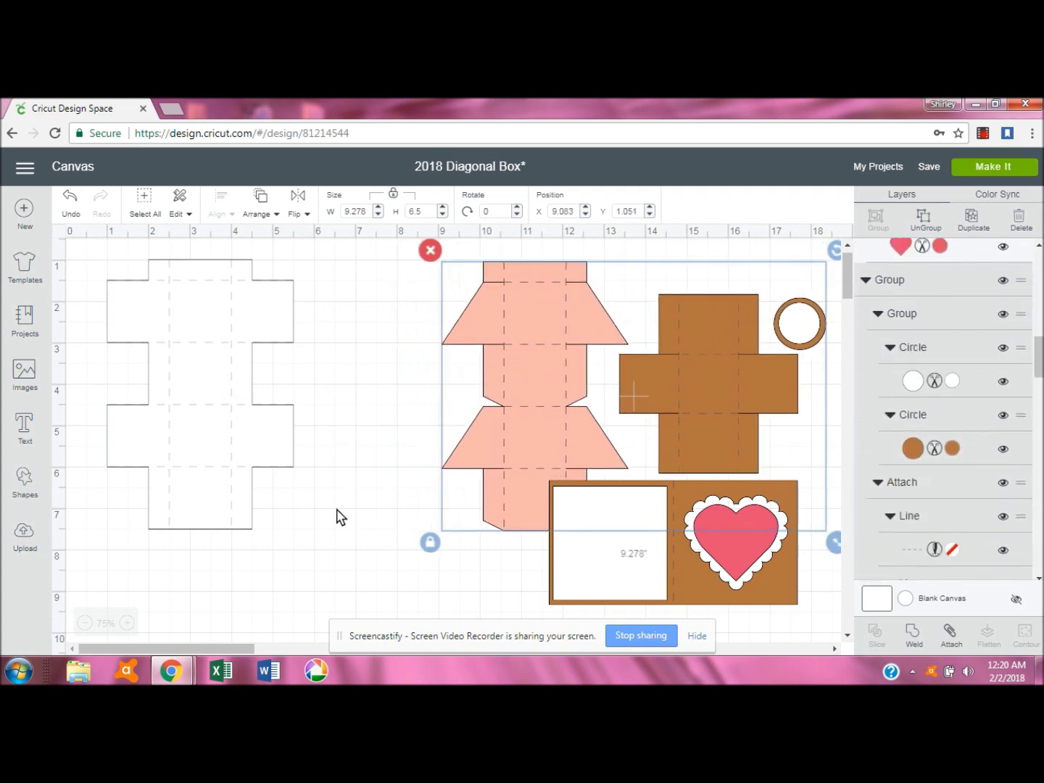
{"action": "left_click", "coordinate": [22, 480]}
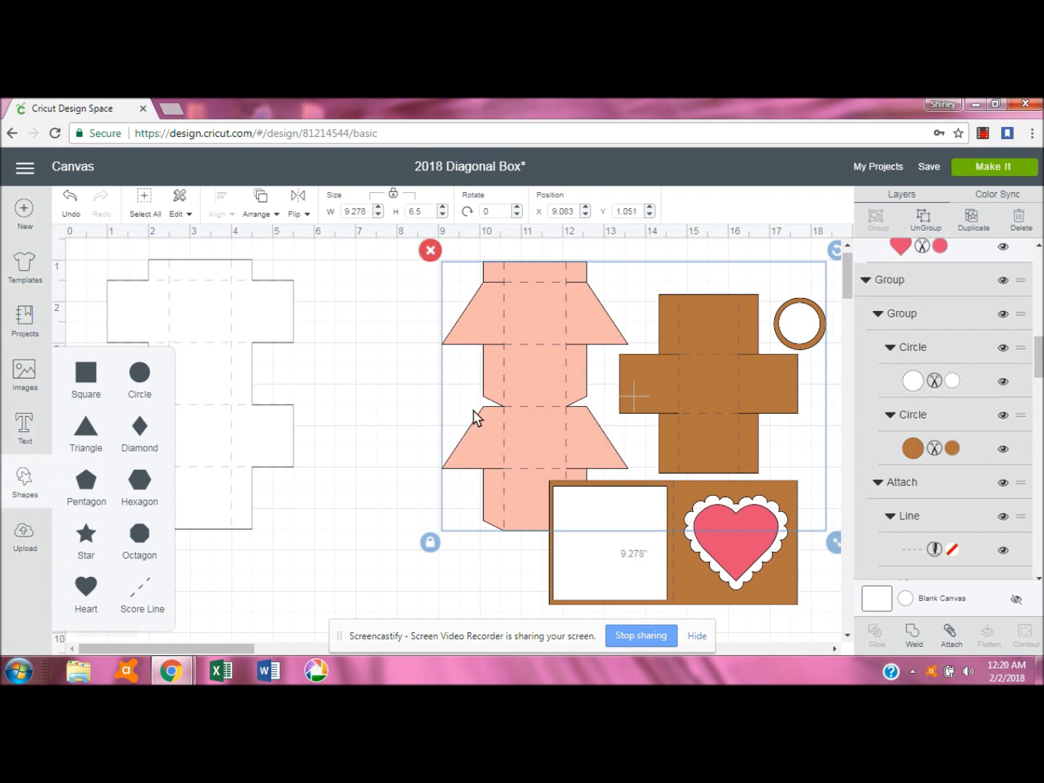
{"action": "left_click", "coordinate": [84, 427]}
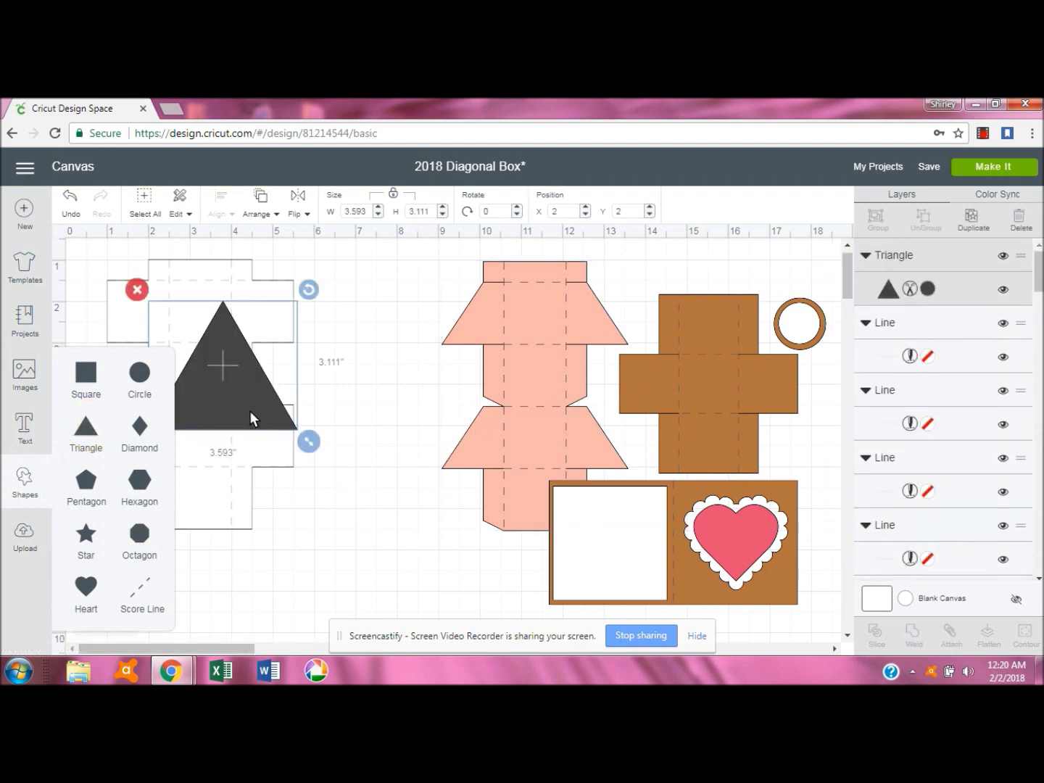
{"action": "left_click", "coordinate": [24, 482]}
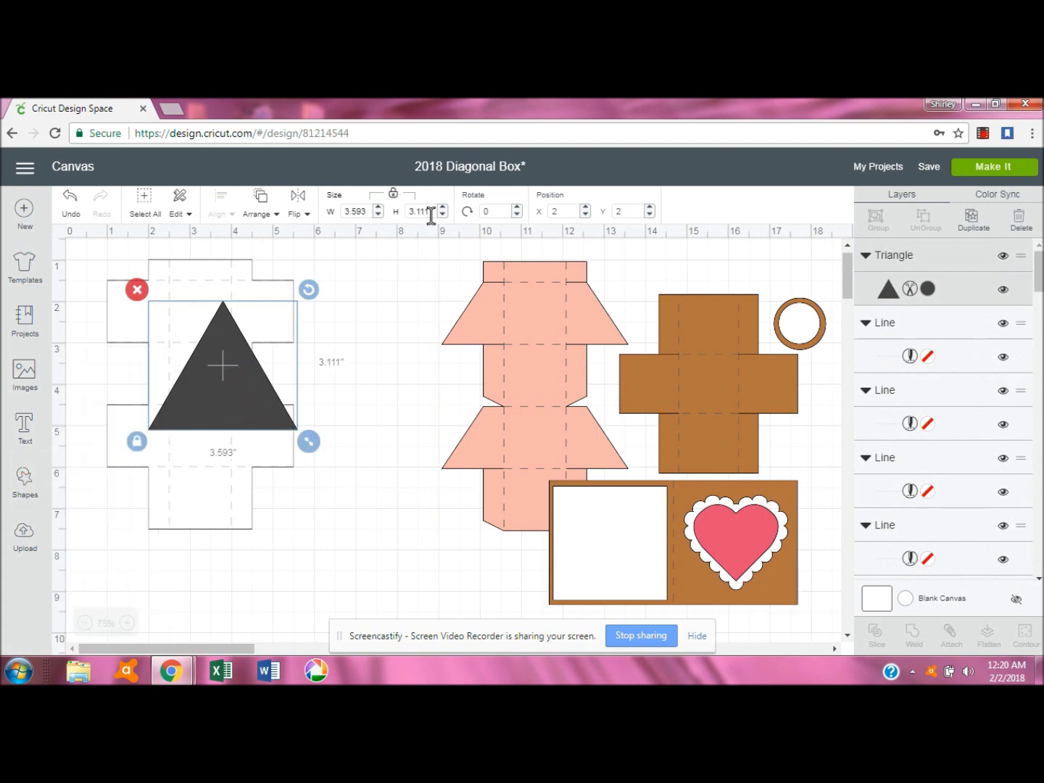
{"action": "left_click", "coordinate": [297, 205]}
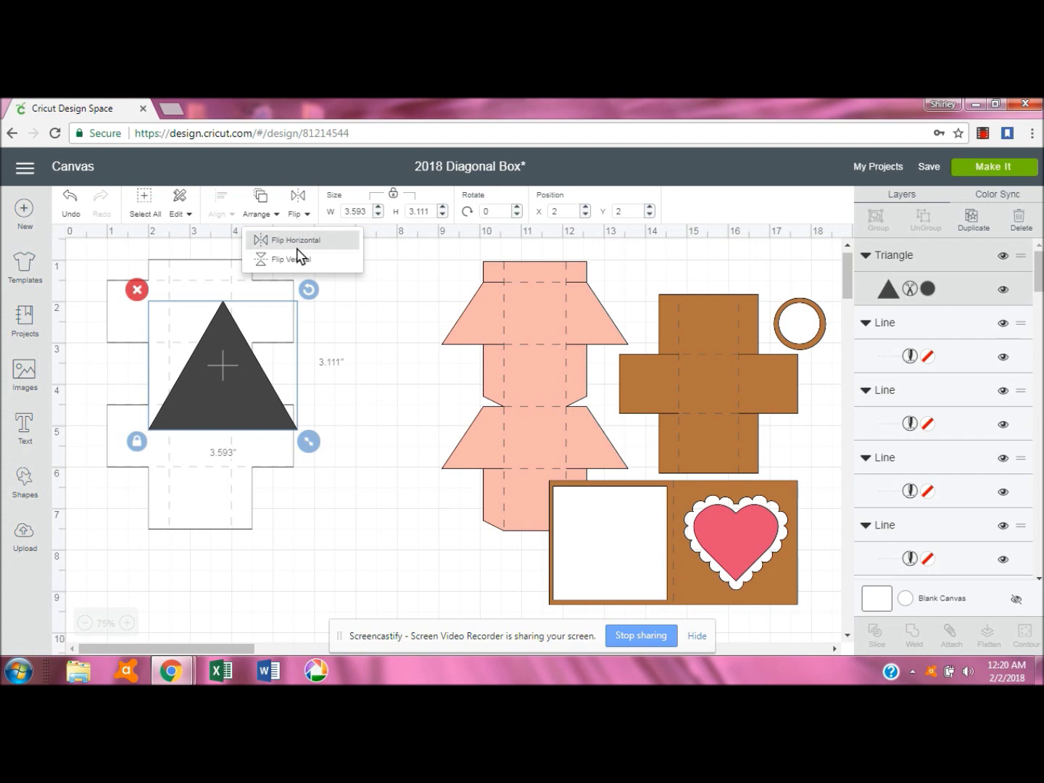
{"action": "left_click", "coordinate": [298, 258]}
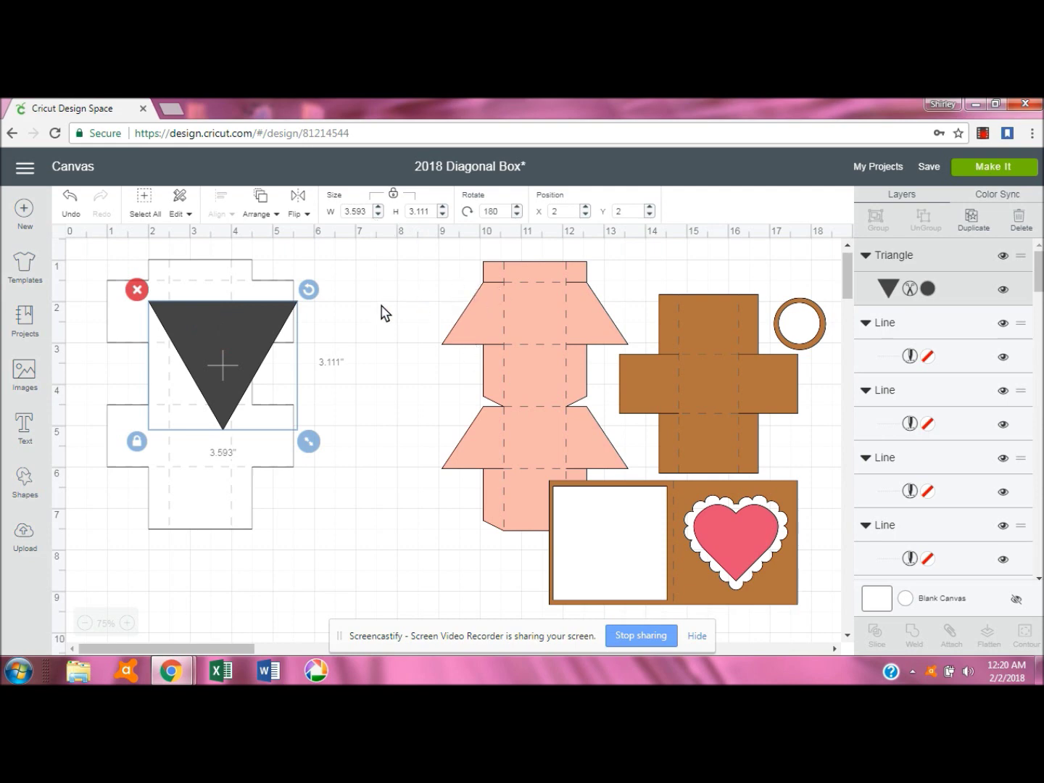
Unlock the triangle's proportions and set its width to 2 and its height to 1.5 inches.
{"action": "left_click", "coordinate": [374, 211]}
{"action": "left_click", "coordinate": [393, 194]}
{"action": "left_click", "coordinate": [359, 211]}
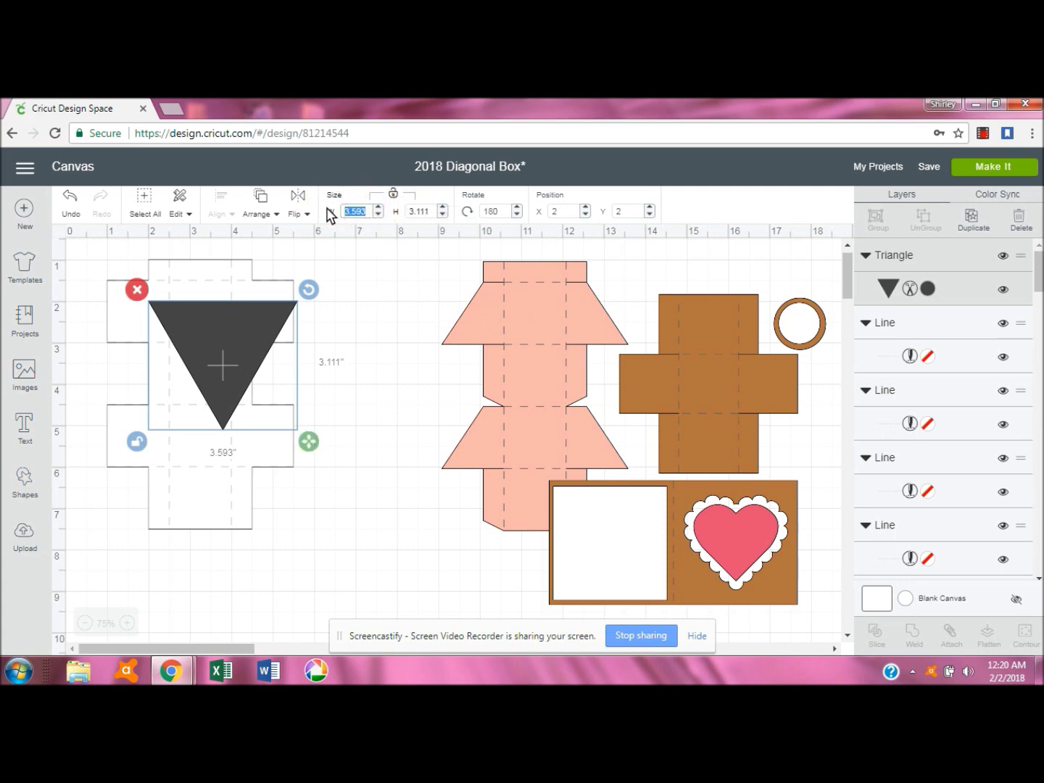
{"action": "type", "text": "2"}
{"action": "key", "text": "Tab"}
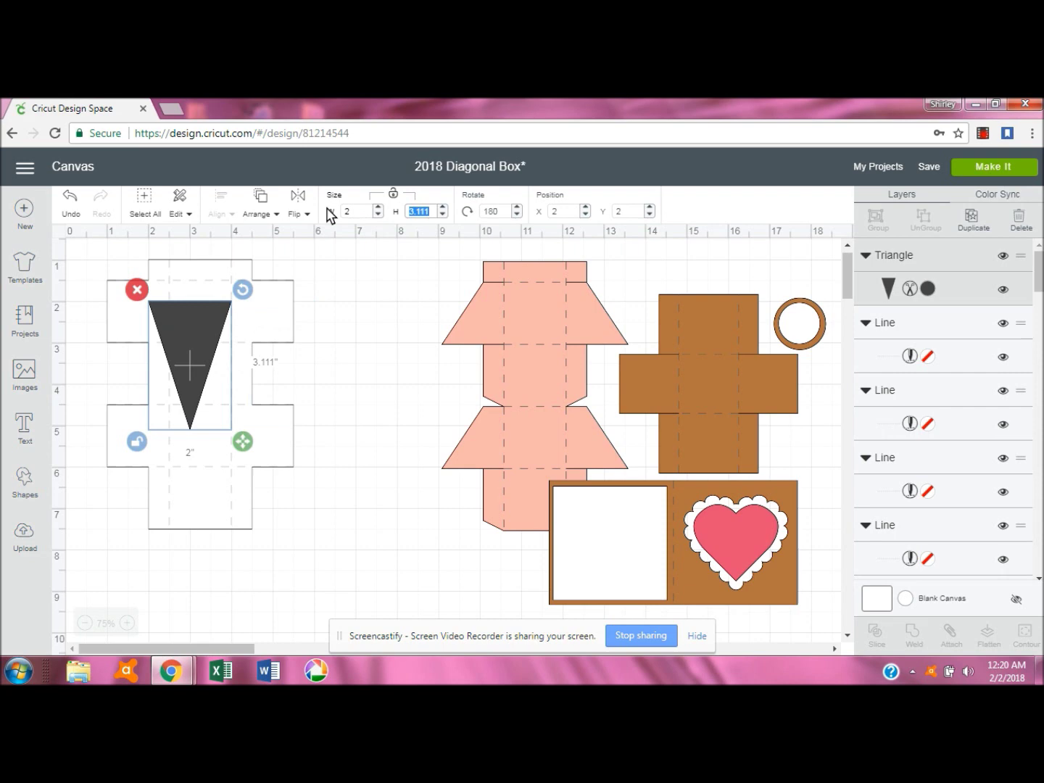
{"action": "type", "text": "1.5"}
{"action": "key", "text": "Tab"}
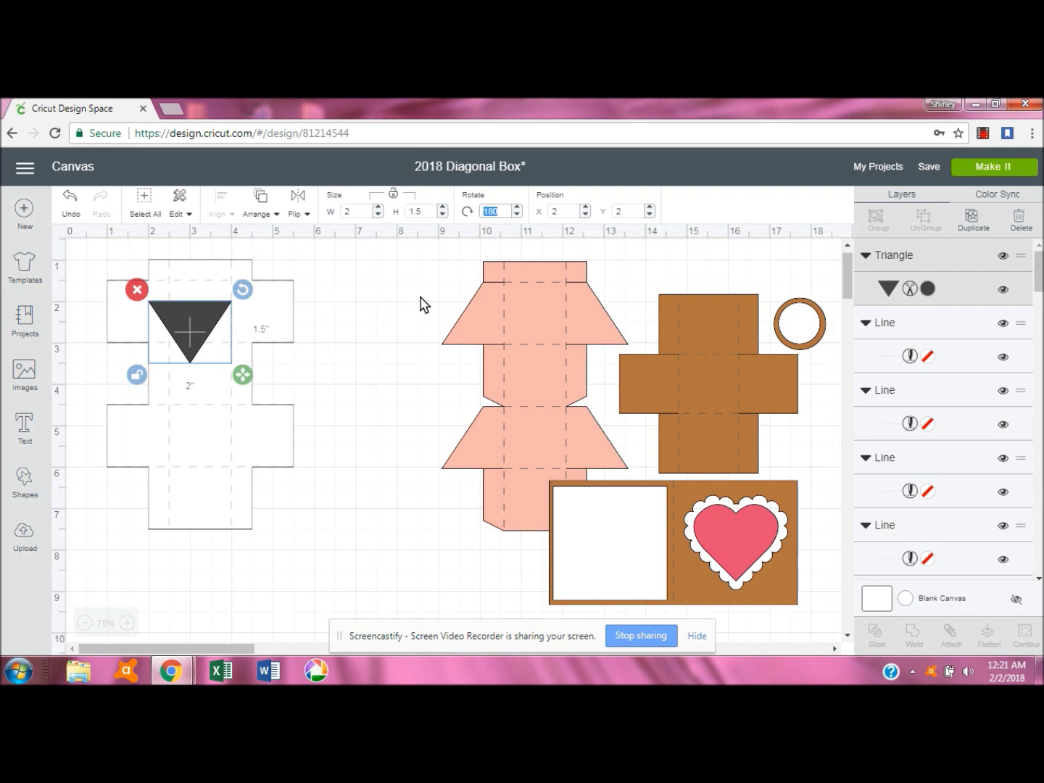
Position the triangle at X 0, Y 1.5 over the upper-left flap of the white panel.
{"action": "left_click", "coordinate": [191, 335]}
{"action": "left_click", "coordinate": [547, 212]}
{"action": "type", "text": "0"}
{"action": "key", "text": "Tab"}
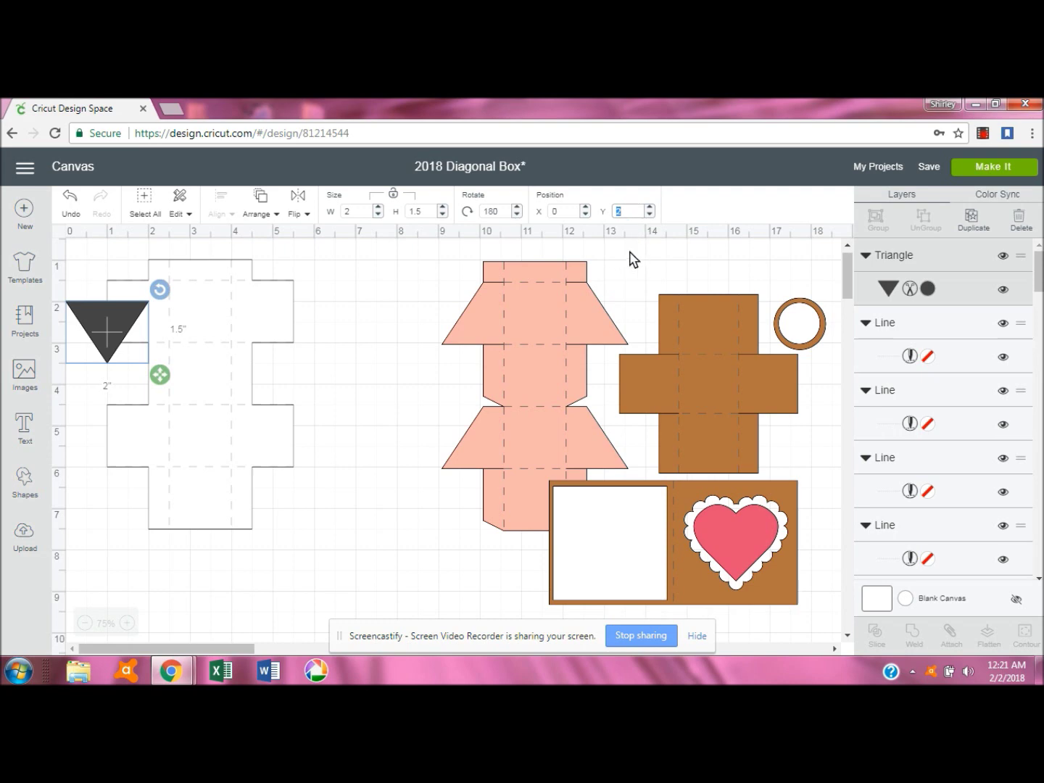
{"action": "type", "text": "1.5"}
{"action": "key", "text": "Return"}
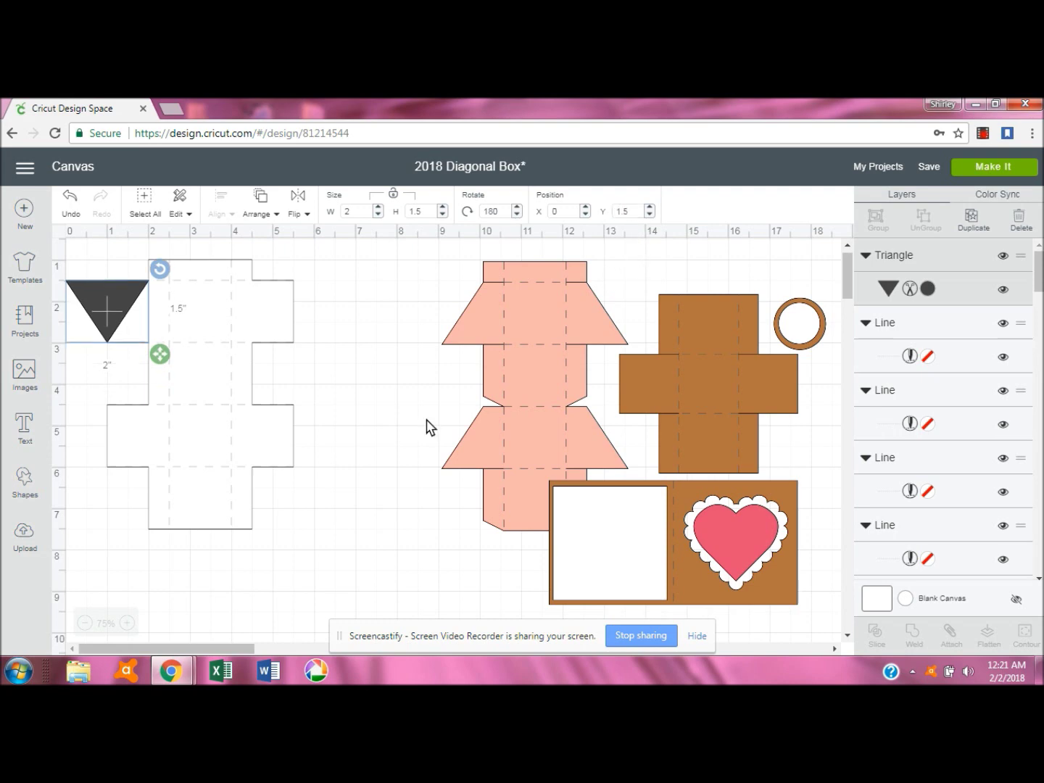
{"action": "left_click", "coordinate": [328, 337]}
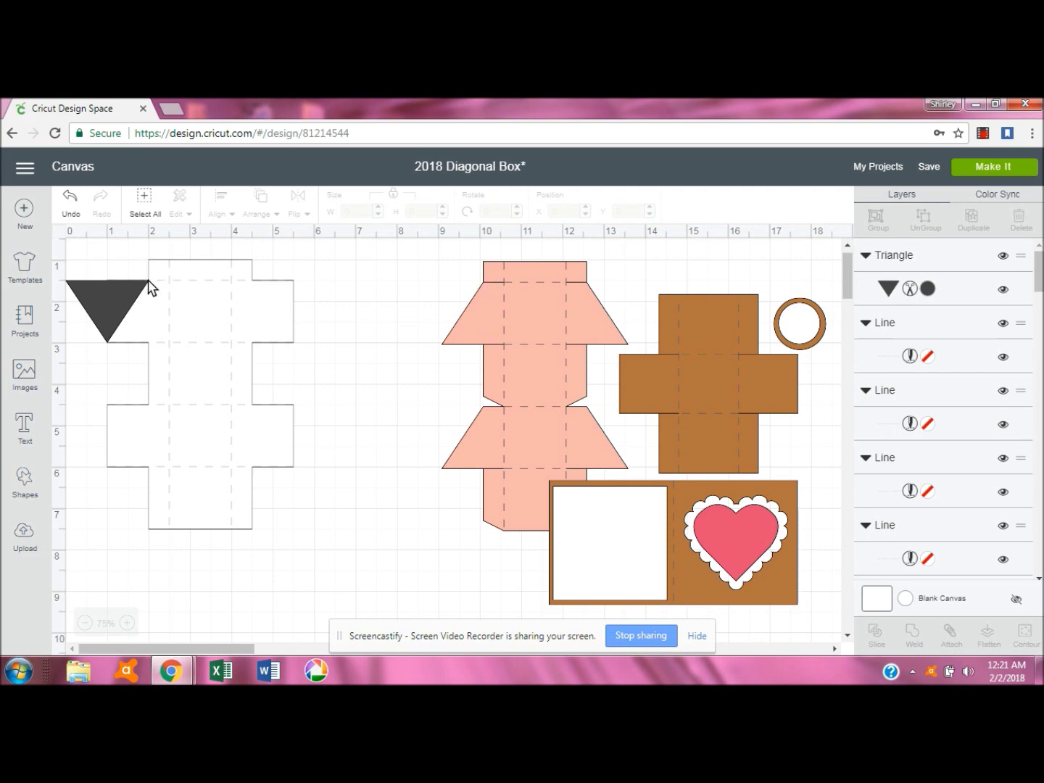
Duplicate the triangle and position the copy at X 0, Y 4.5 over the panel's lower-left flap.
{"action": "left_click", "coordinate": [116, 307]}
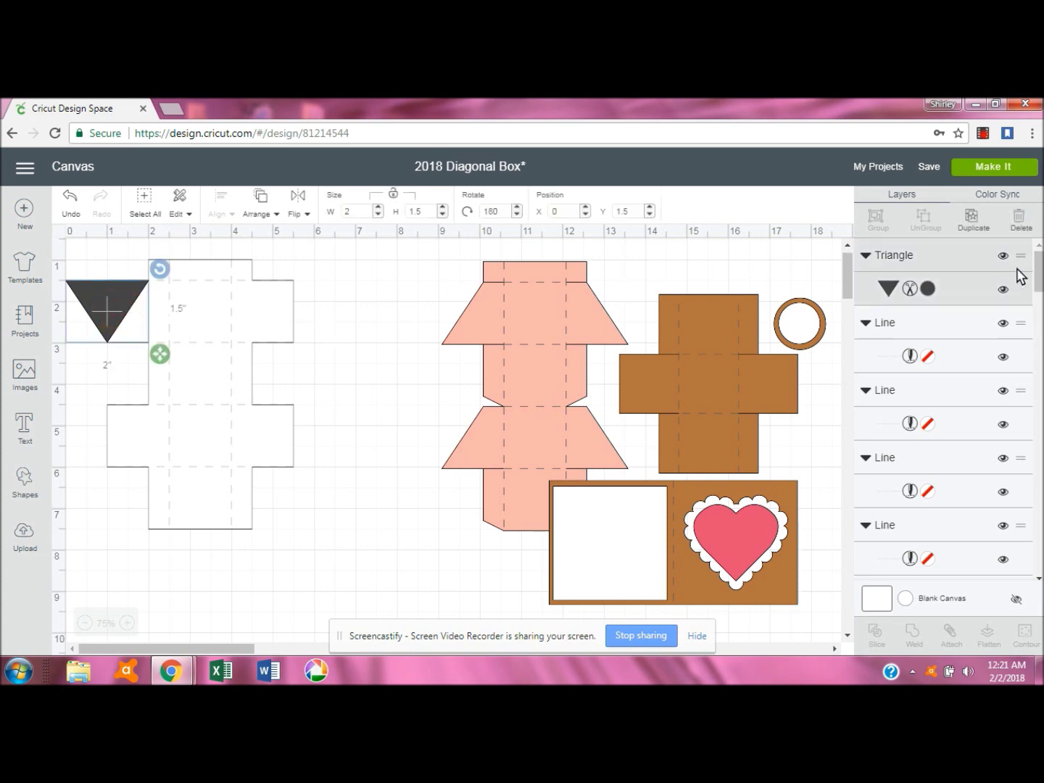
{"action": "left_click", "coordinate": [972, 216]}
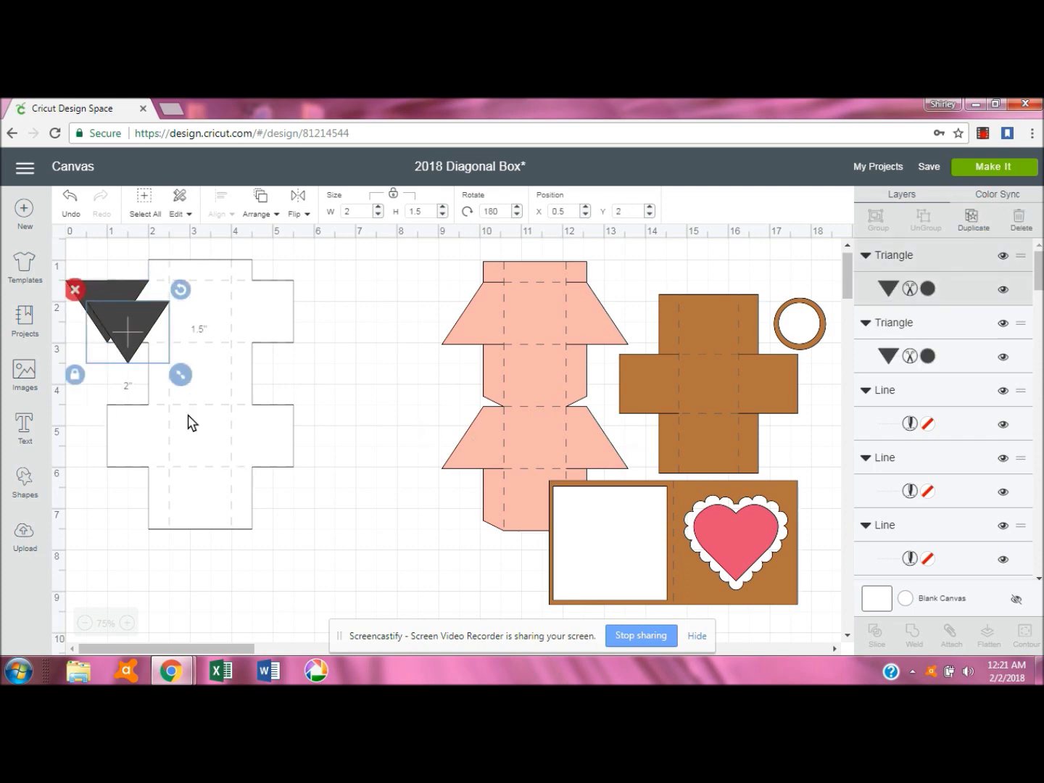
{"action": "left_click", "coordinate": [565, 212]}
{"action": "type", "text": "0"}
{"action": "key", "text": "Tab"}
{"action": "type", "text": "45"}
{"action": "key", "text": "Return"}
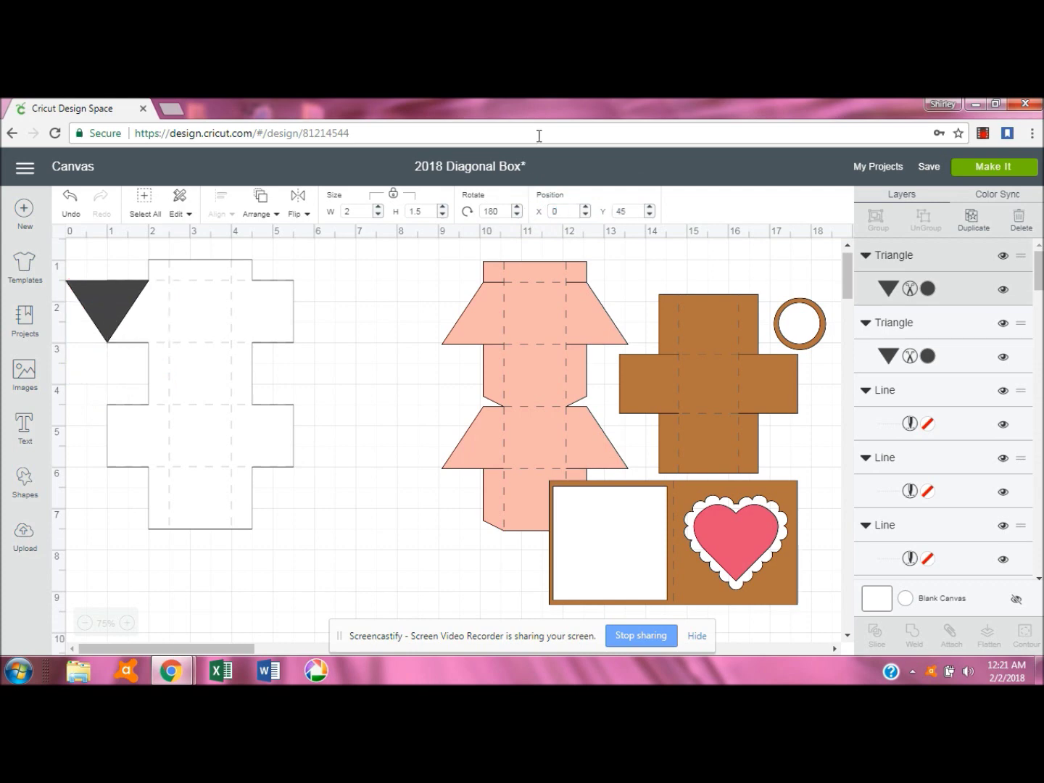
{"action": "left_click", "coordinate": [630, 210]}
{"action": "key", "text": "Return"}
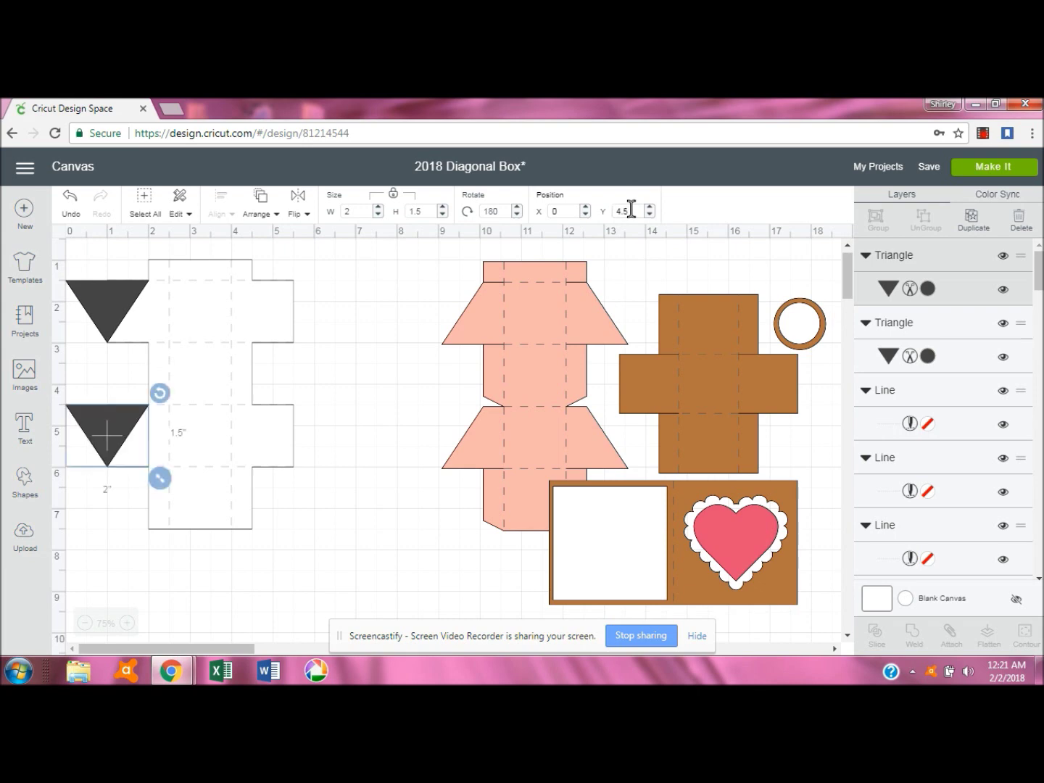
Duplicate the lower-left triangle and position the copy at X 4.5, Y 4.5 over the panel's lower-right flap.
{"action": "left_click", "coordinate": [973, 222]}
{"action": "left_click", "coordinate": [552, 212]}
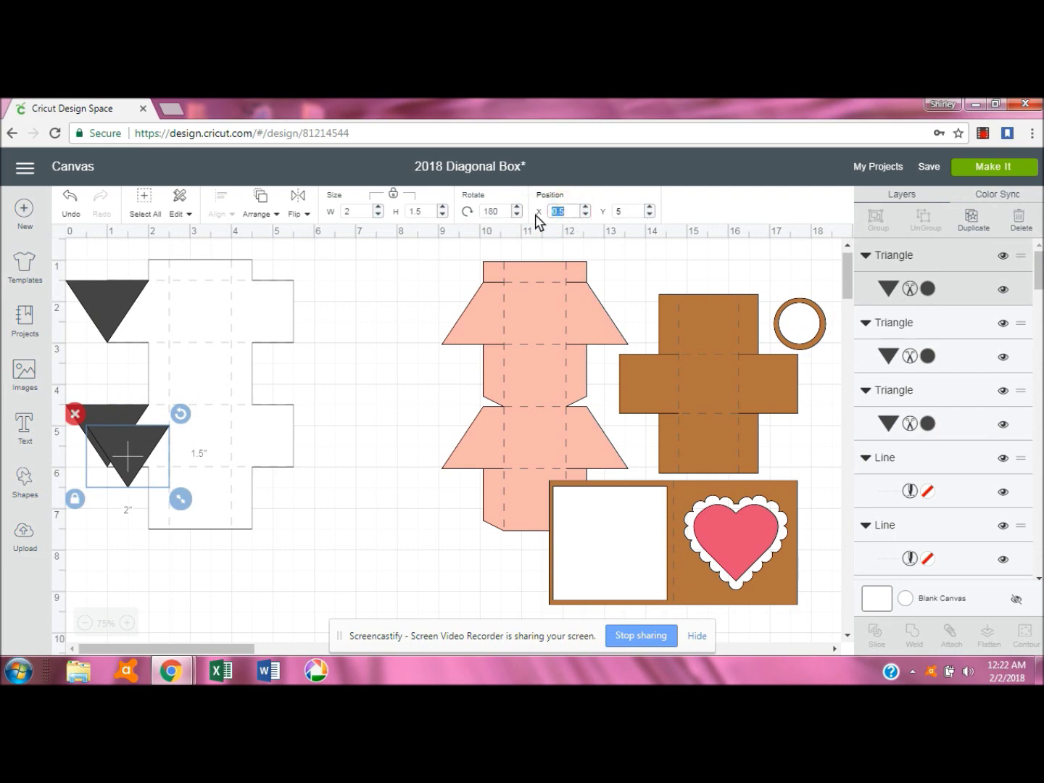
{"action": "type", "text": "4.5"}
{"action": "key", "text": "Tab"}
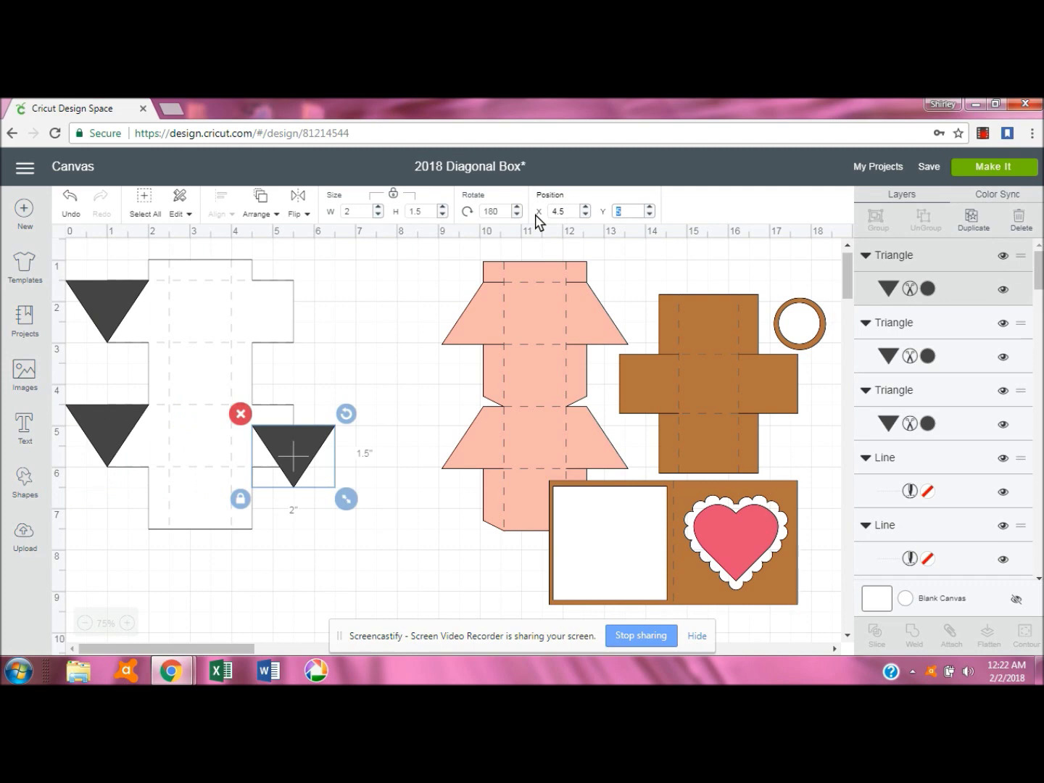
{"action": "type", "text": "4"}
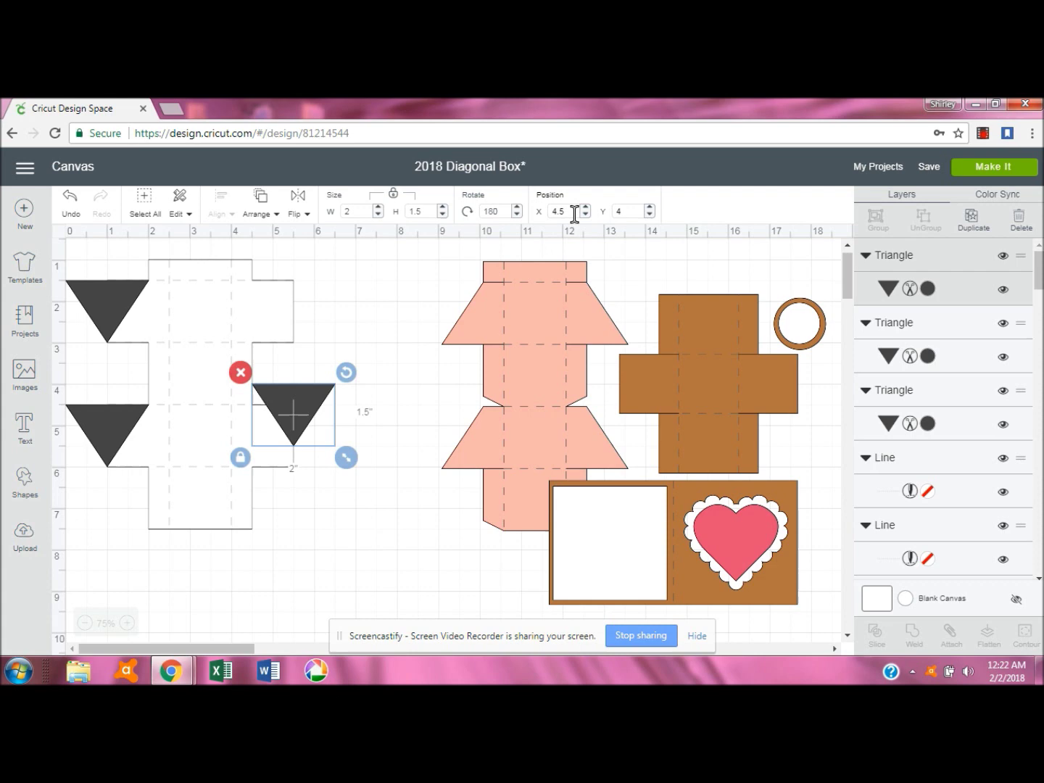
{"action": "left_click", "coordinate": [627, 211]}
{"action": "type", "text": ".5"}
{"action": "key", "text": "Return"}
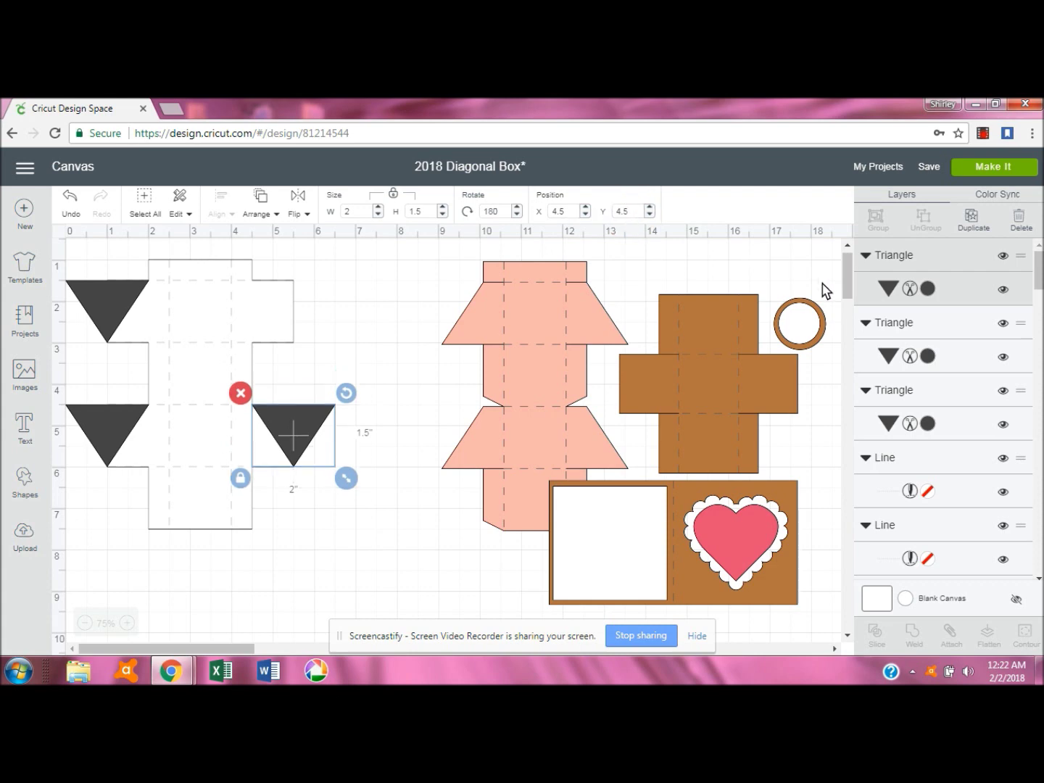
Duplicate the lower-right triangle and position the copy at X 4.5, Y 1.5 over the panel's upper-right flap.
{"action": "left_click", "coordinate": [972, 219]}
{"action": "left_click", "coordinate": [571, 211]}
{"action": "key", "text": "BackSpace"}
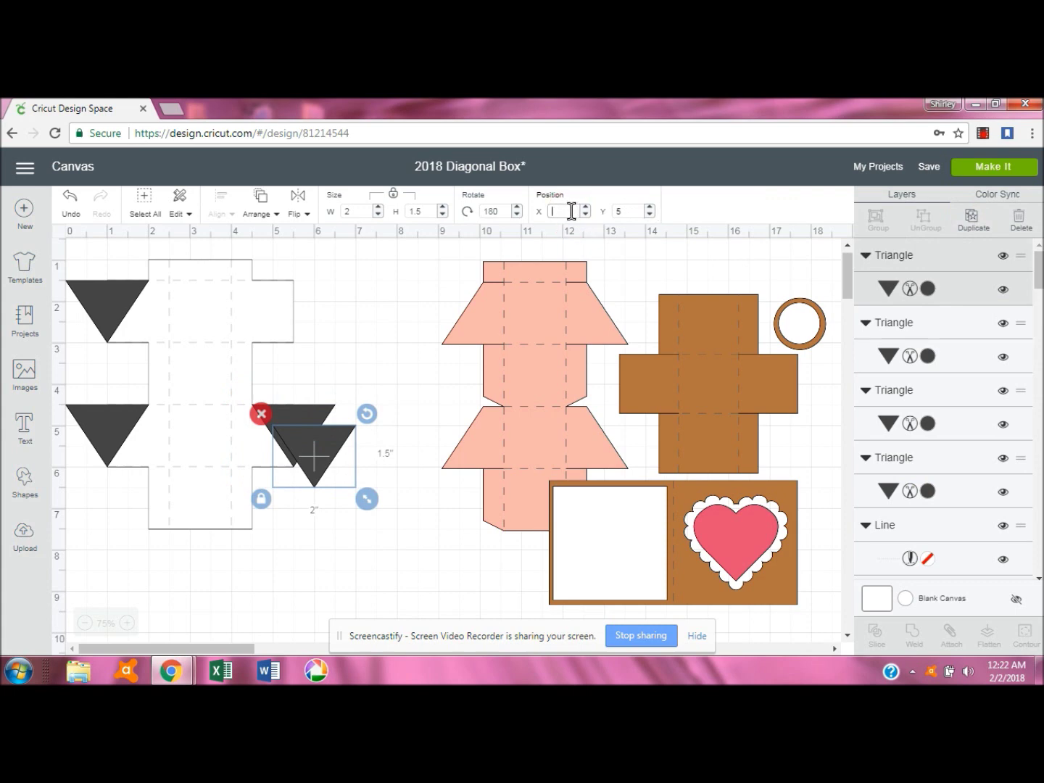
{"action": "type", "text": "4.5"}
{"action": "key", "text": "Tab"}
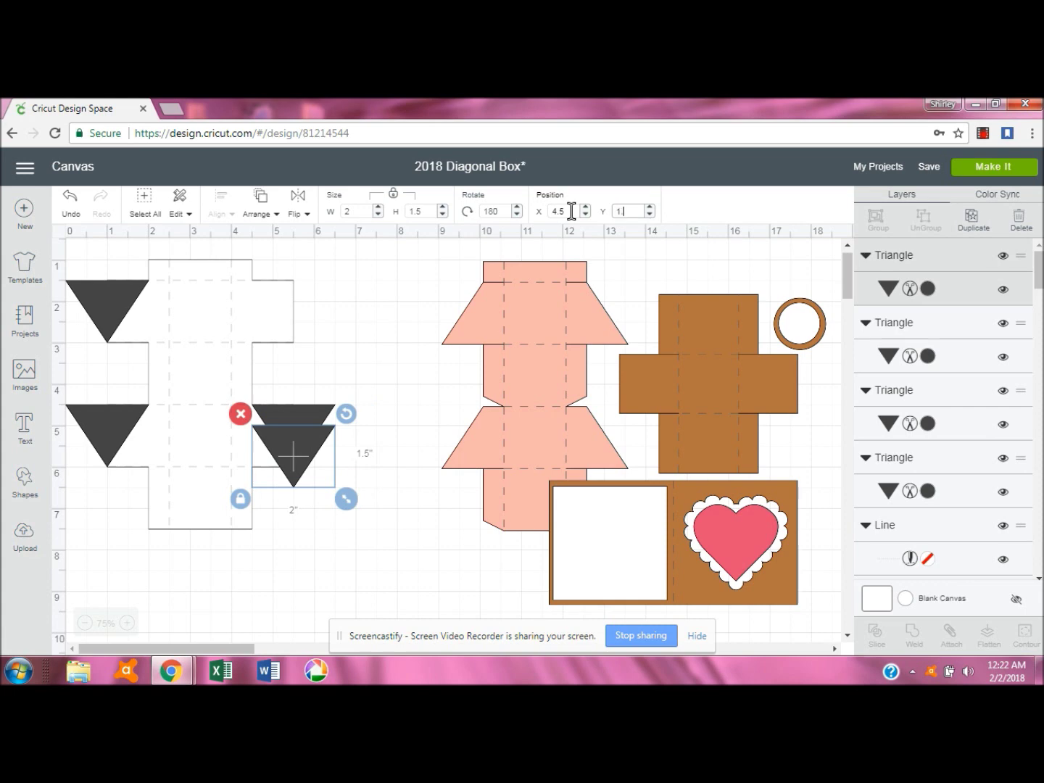
{"action": "type", "text": "1.5"}
{"action": "key", "text": "Return"}
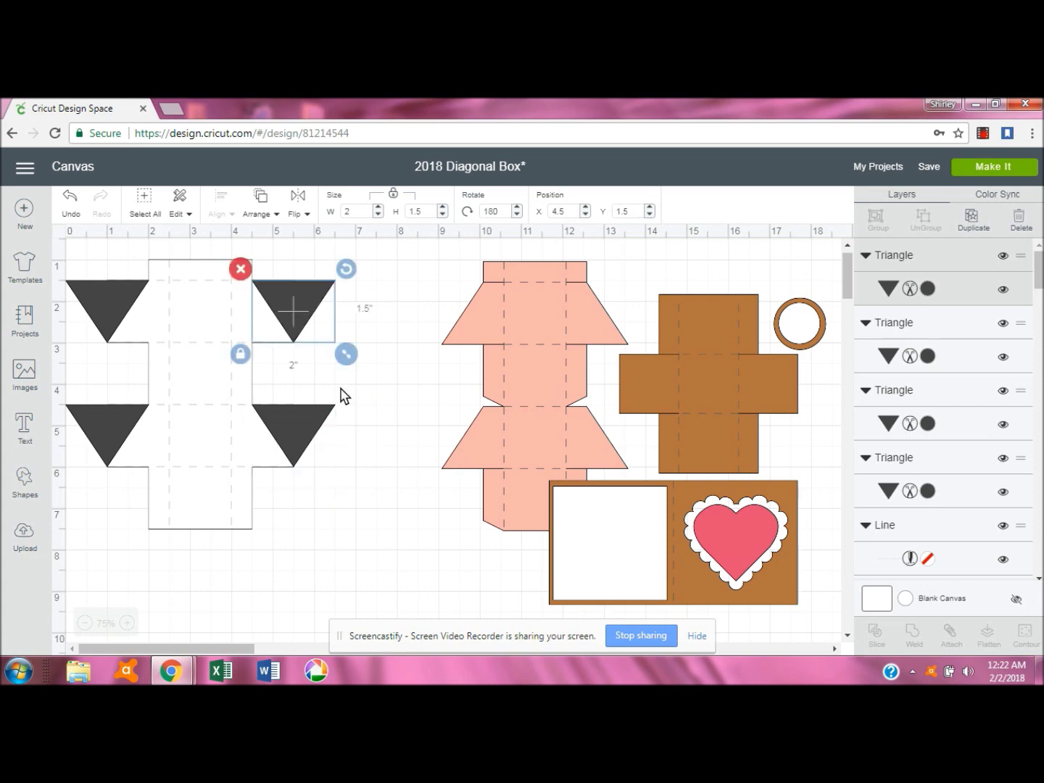
Slice the upper-right triangle out of the white panel.
{"action": "left_click", "coordinate": [204, 331]}
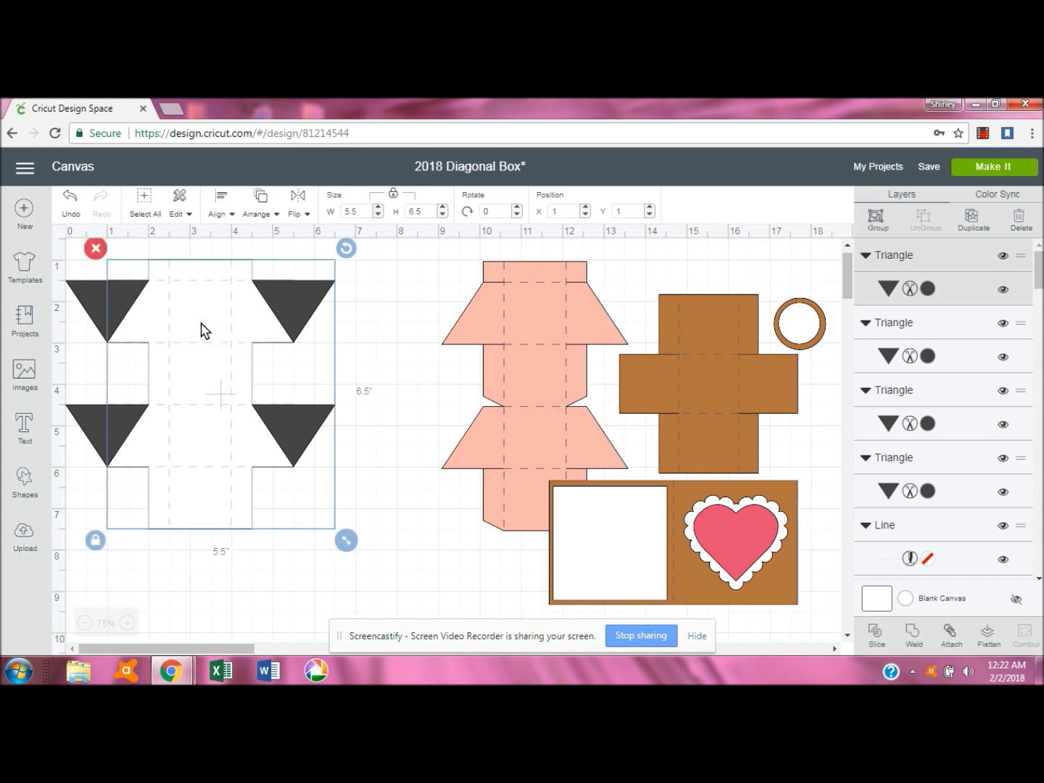
{"action": "left_click", "coordinate": [871, 633]}
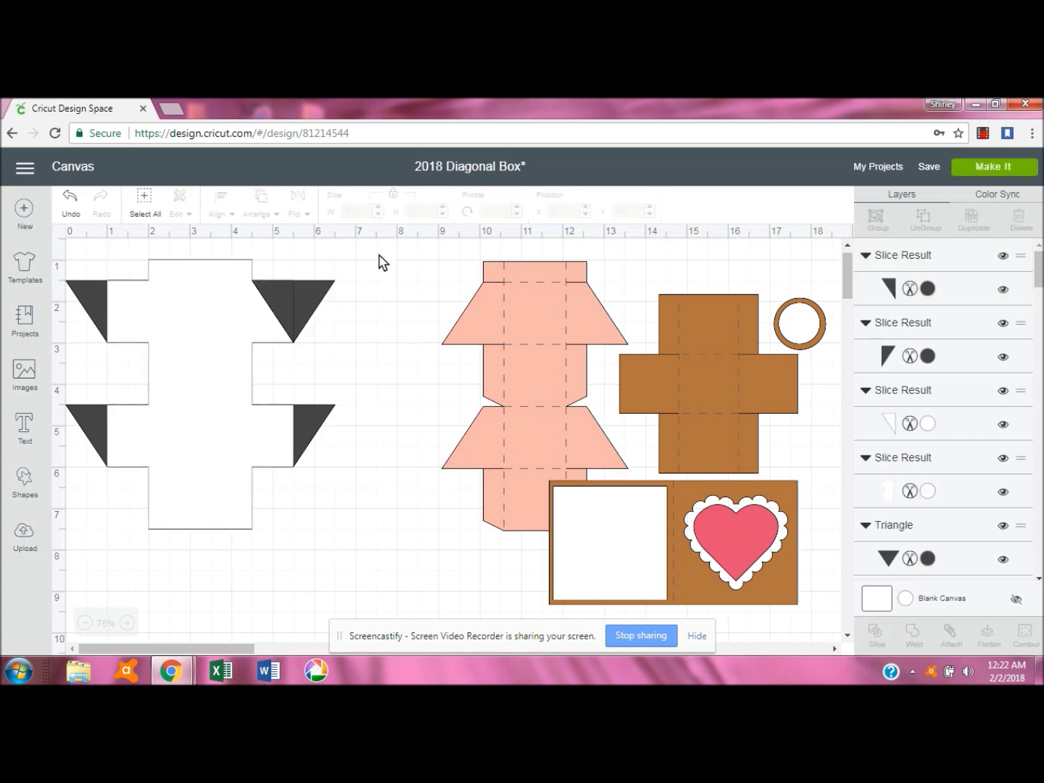
Delete the two dark triangle halves and the white cutout left at the panel's upper-right flap.
{"action": "left_click", "coordinate": [290, 297]}
{"action": "left_click", "coordinate": [240, 268]}
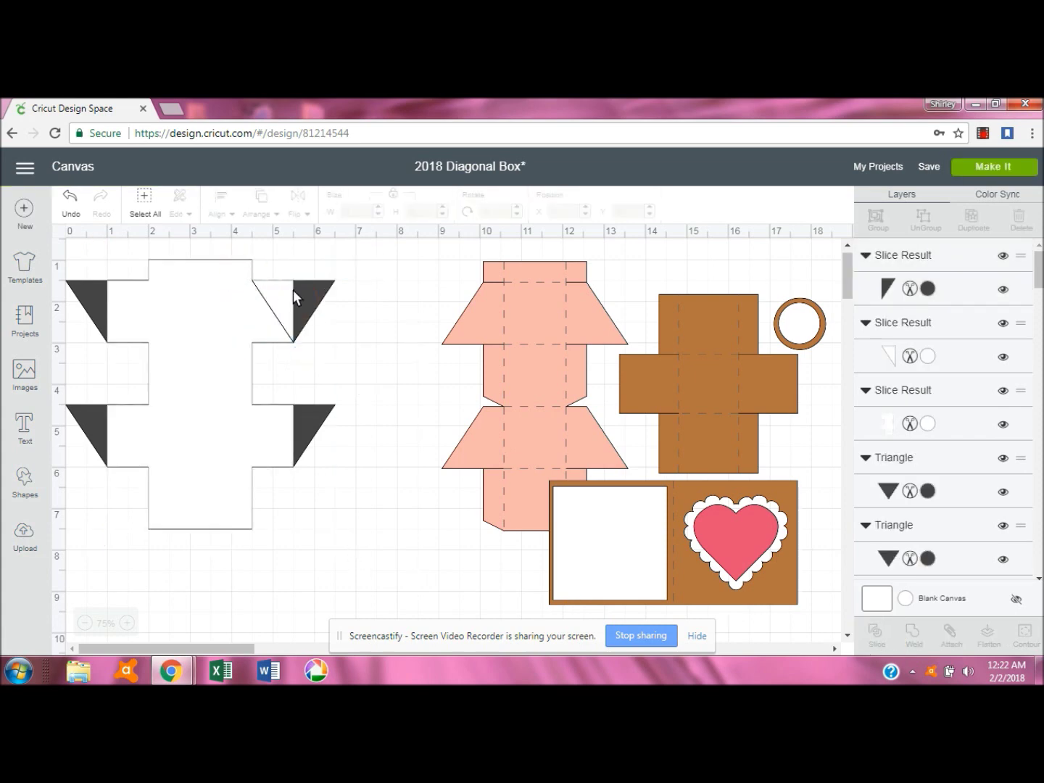
{"action": "left_click", "coordinate": [287, 297]}
{"action": "left_click", "coordinate": [240, 269]}
{"action": "left_click", "coordinate": [309, 294]}
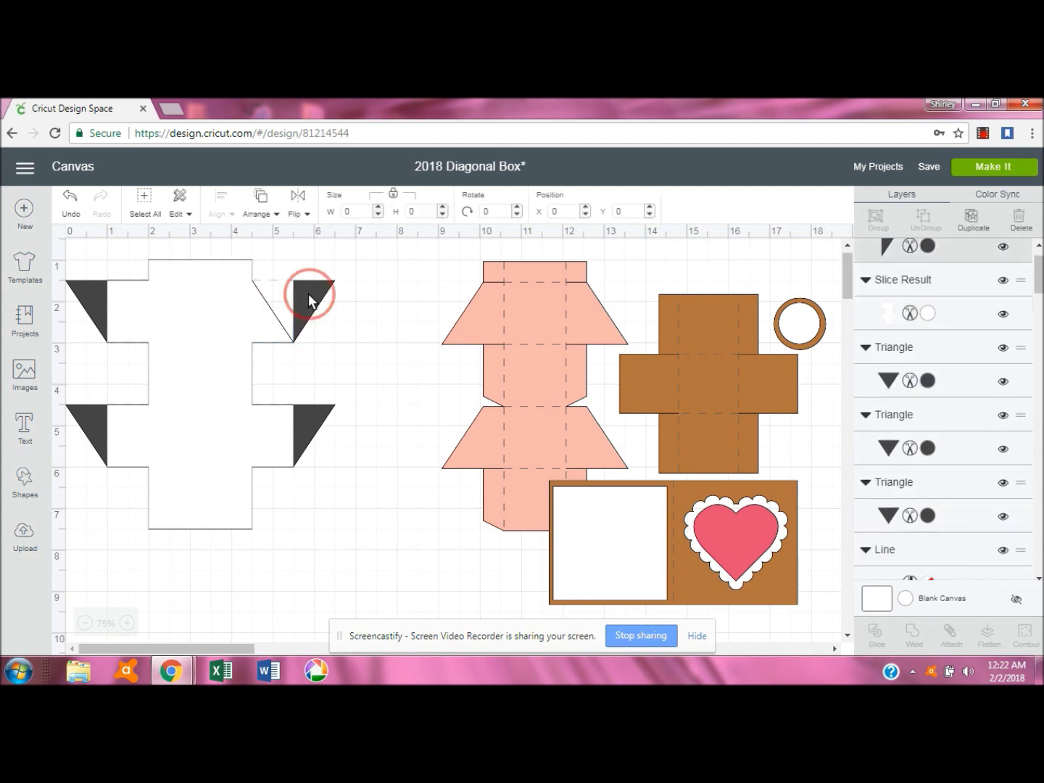
{"action": "left_click", "coordinate": [282, 271]}
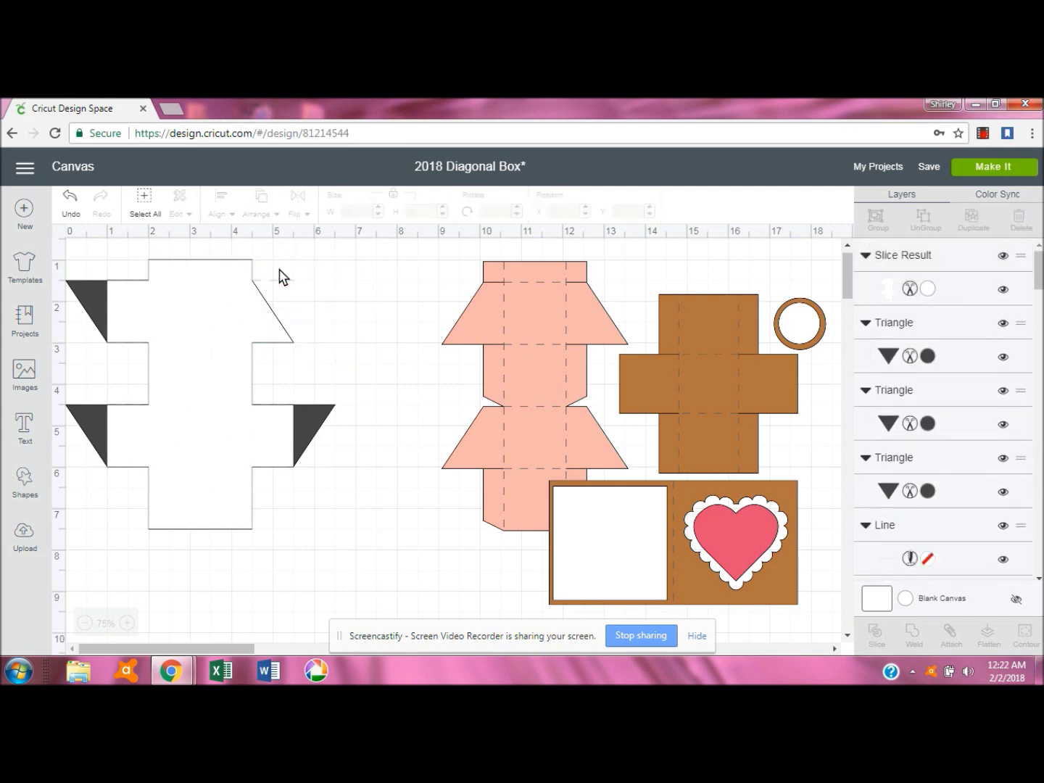
Send the white panel to the back and slice the upper-left triangle out of it.
{"action": "left_click", "coordinate": [211, 332]}
{"action": "left_click", "coordinate": [256, 212]}
{"action": "left_click", "coordinate": [252, 243]}
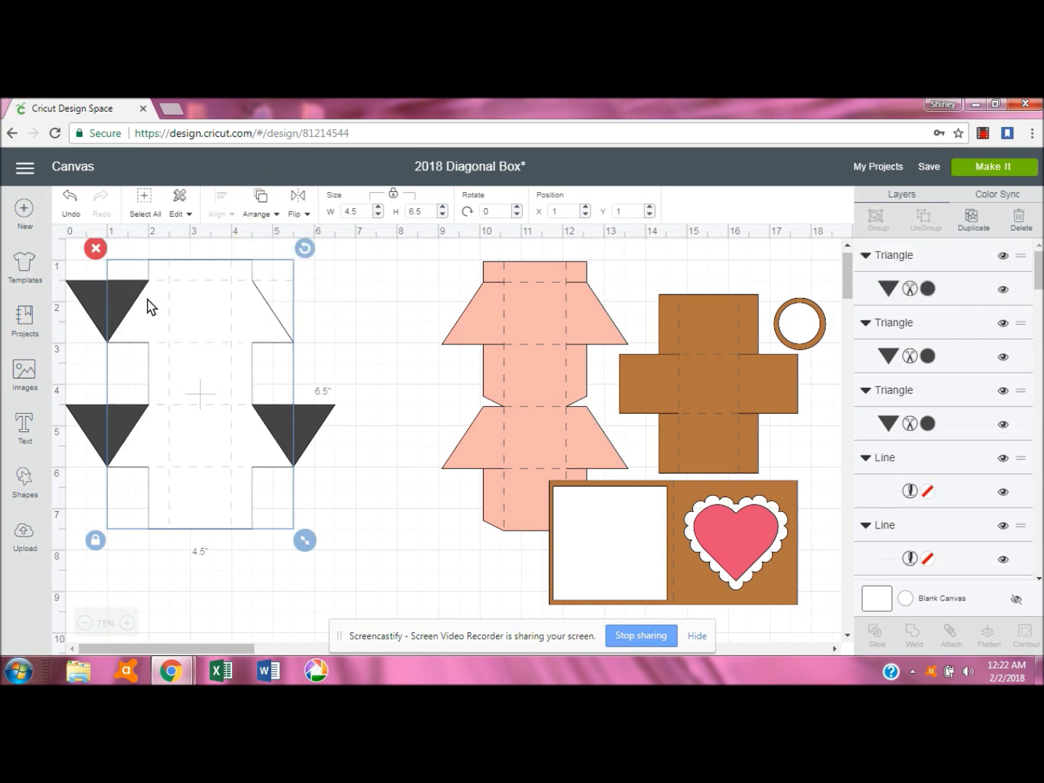
{"action": "left_click", "coordinate": [95, 297], "text": "shift"}
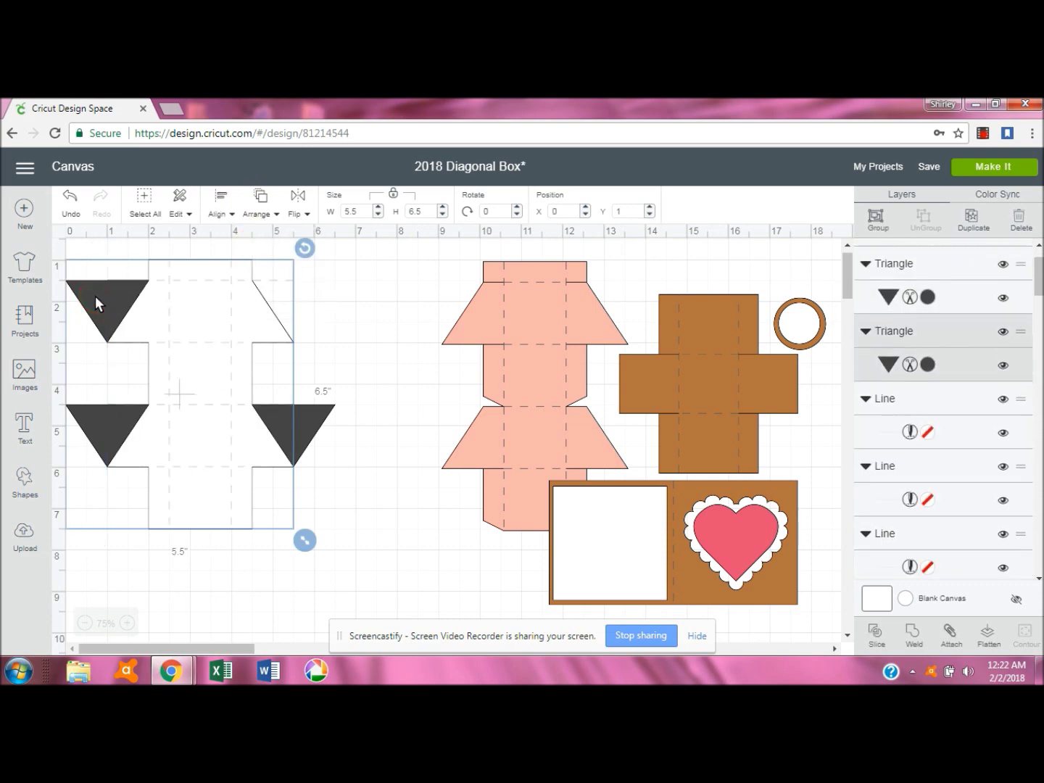
{"action": "left_click", "coordinate": [874, 635]}
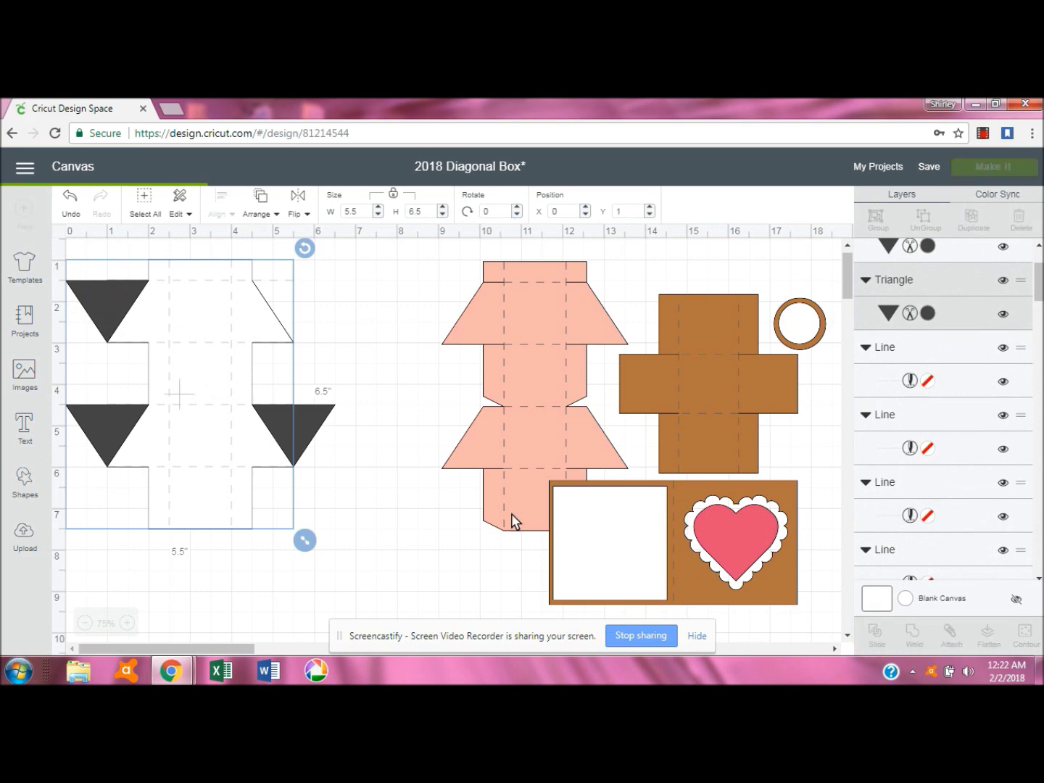
Delete the two dark triangle halves and the white cutout left at the panel's upper-left flap.
{"action": "left_click", "coordinate": [423, 274]}
{"action": "left_click", "coordinate": [100, 296]}
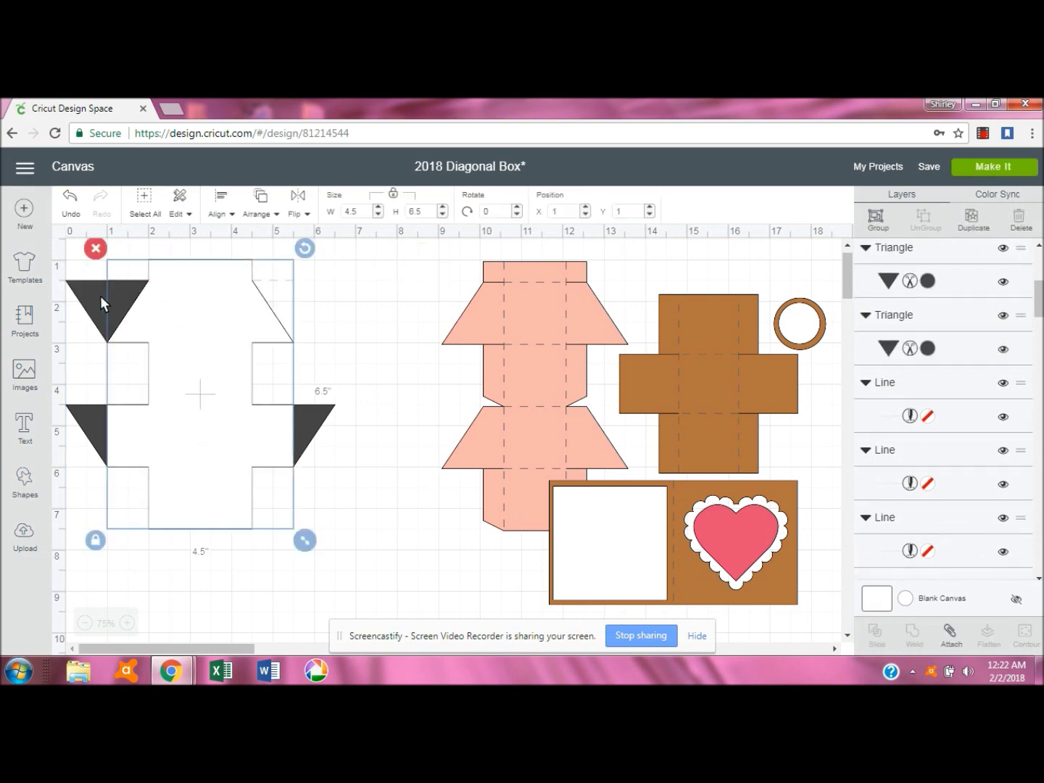
{"action": "left_click", "coordinate": [98, 283]}
{"action": "left_click", "coordinate": [87, 296]}
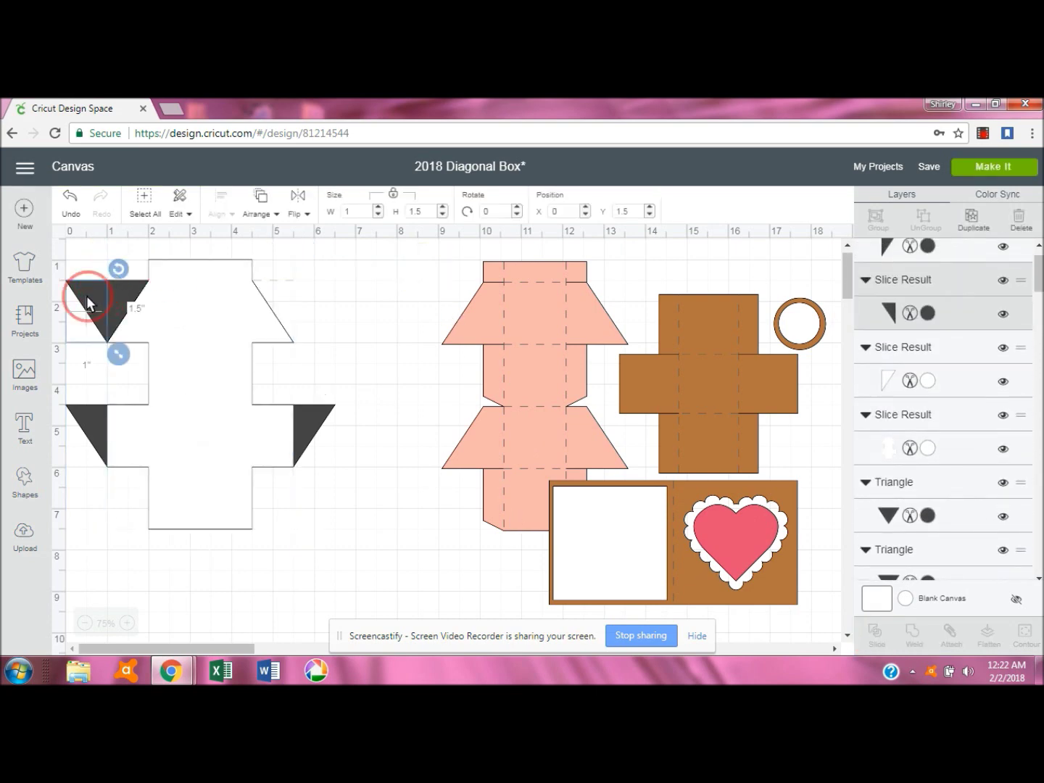
{"action": "key", "text": "Delete"}
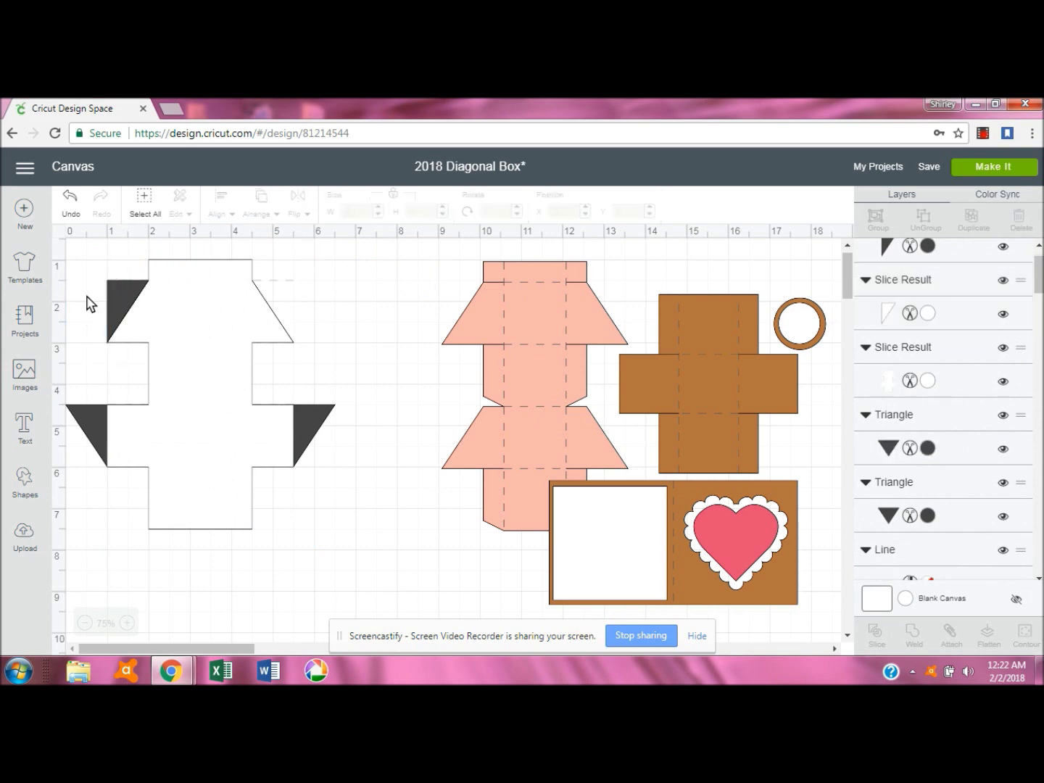
{"action": "left_click", "coordinate": [117, 311]}
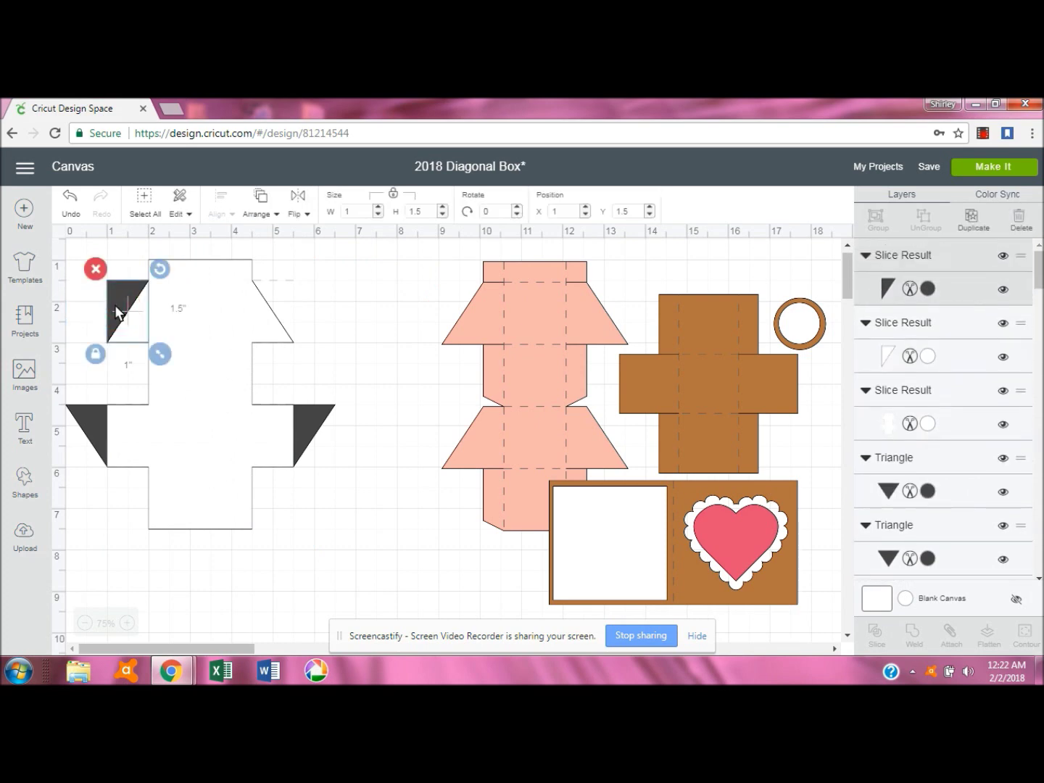
{"action": "key", "text": "Delete"}
{"action": "left_click", "coordinate": [118, 311]}
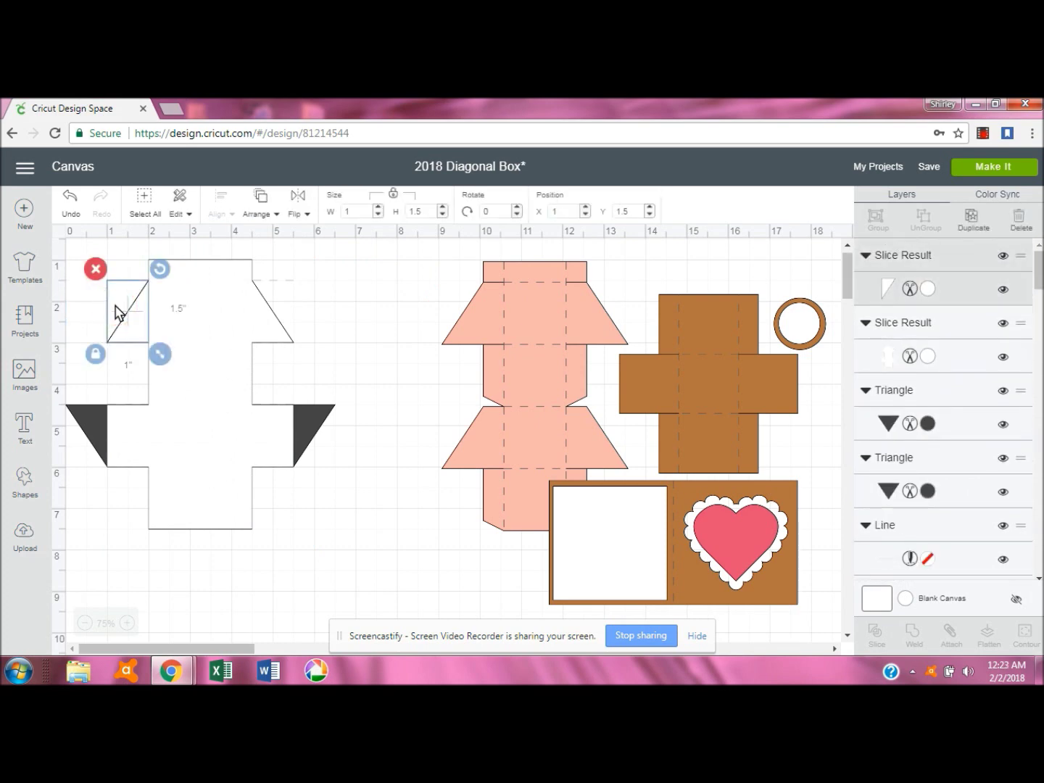
{"action": "key", "text": "Delete"}
Slice the lower-left triangle out of the white panel.
{"action": "left_click", "coordinate": [180, 350]}
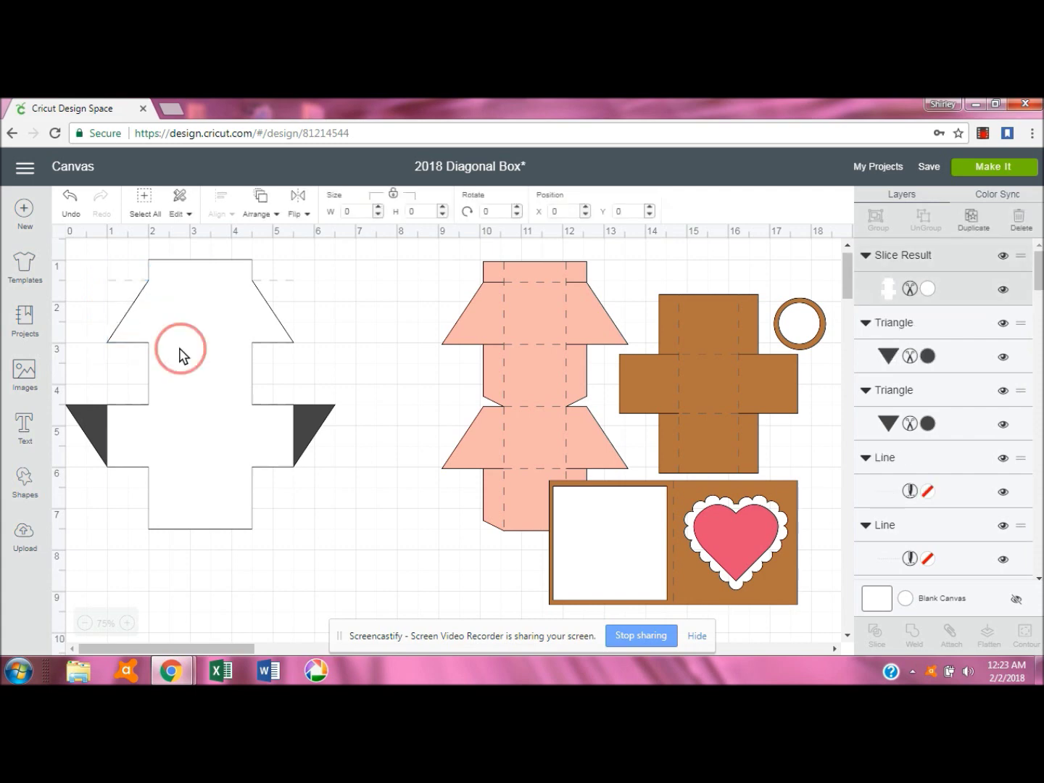
{"action": "left_click", "coordinate": [99, 422], "text": "shift"}
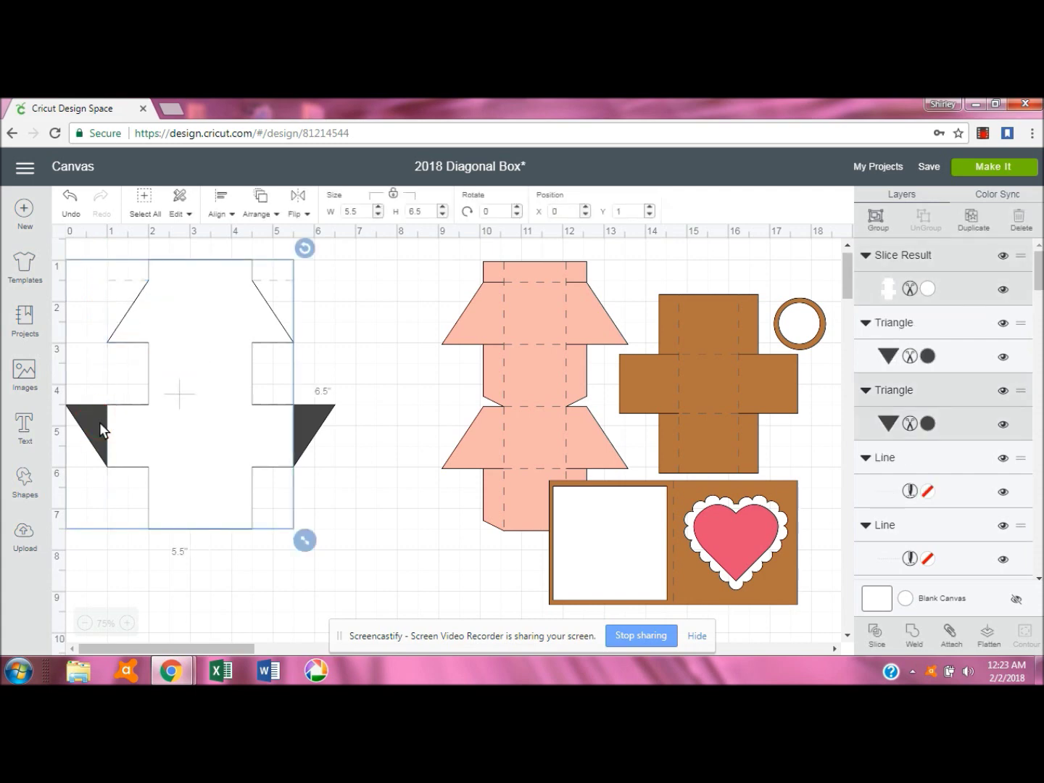
{"action": "left_click", "coordinate": [878, 634]}
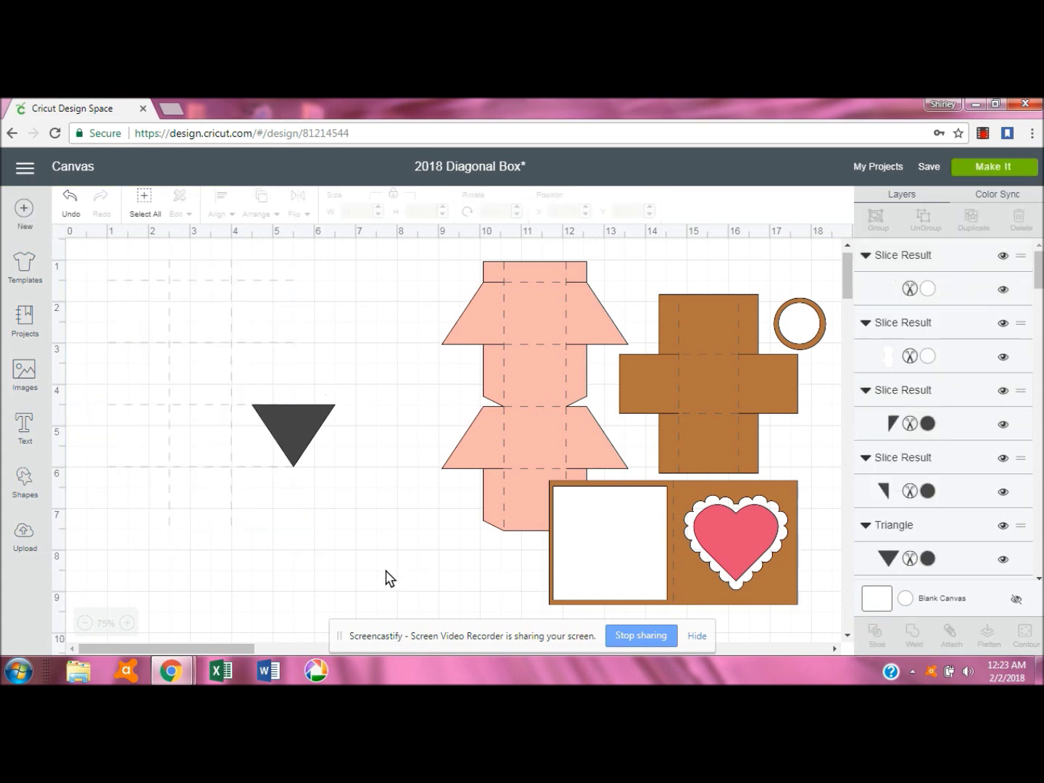
Delete the outer dark triangle half and the white cutout left at the panel's lower-left flap.
{"action": "left_click", "coordinate": [95, 414]}
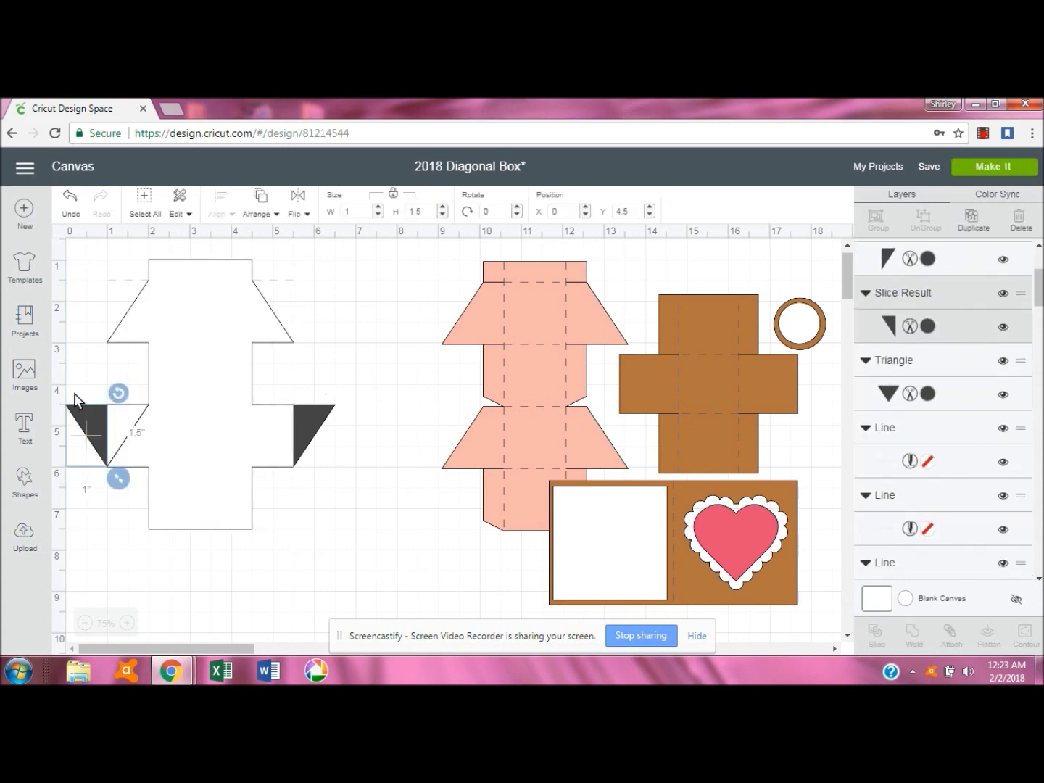
{"action": "key", "text": "Delete"}
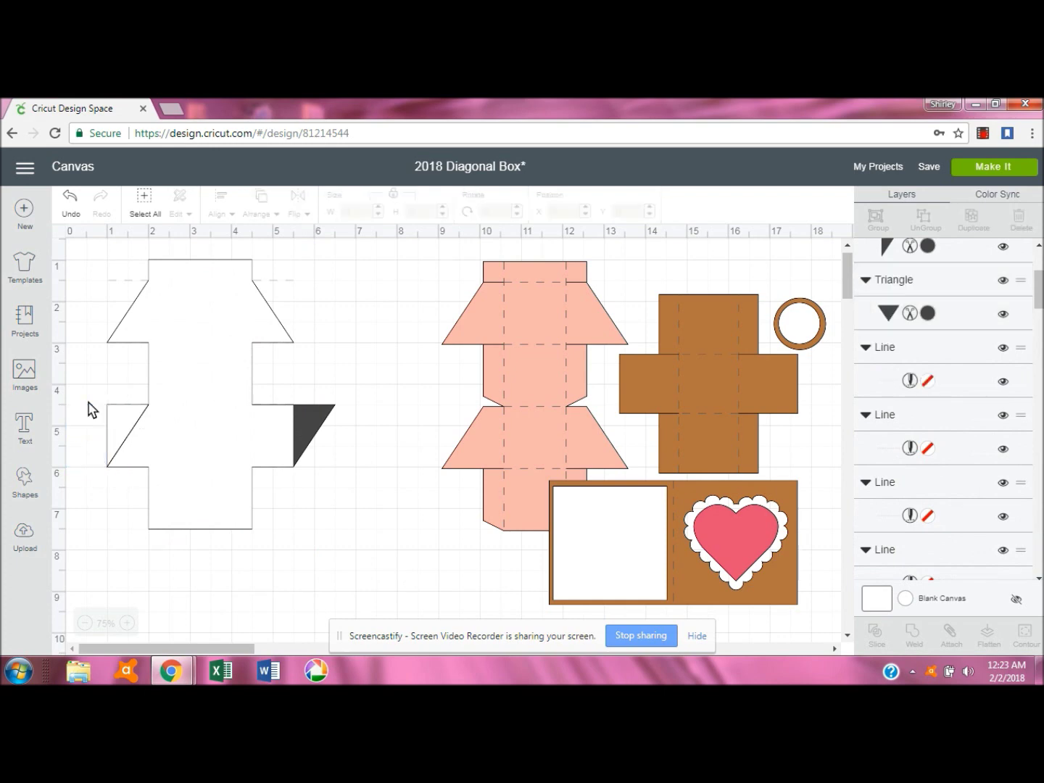
{"action": "key", "text": "ctrl+z"}
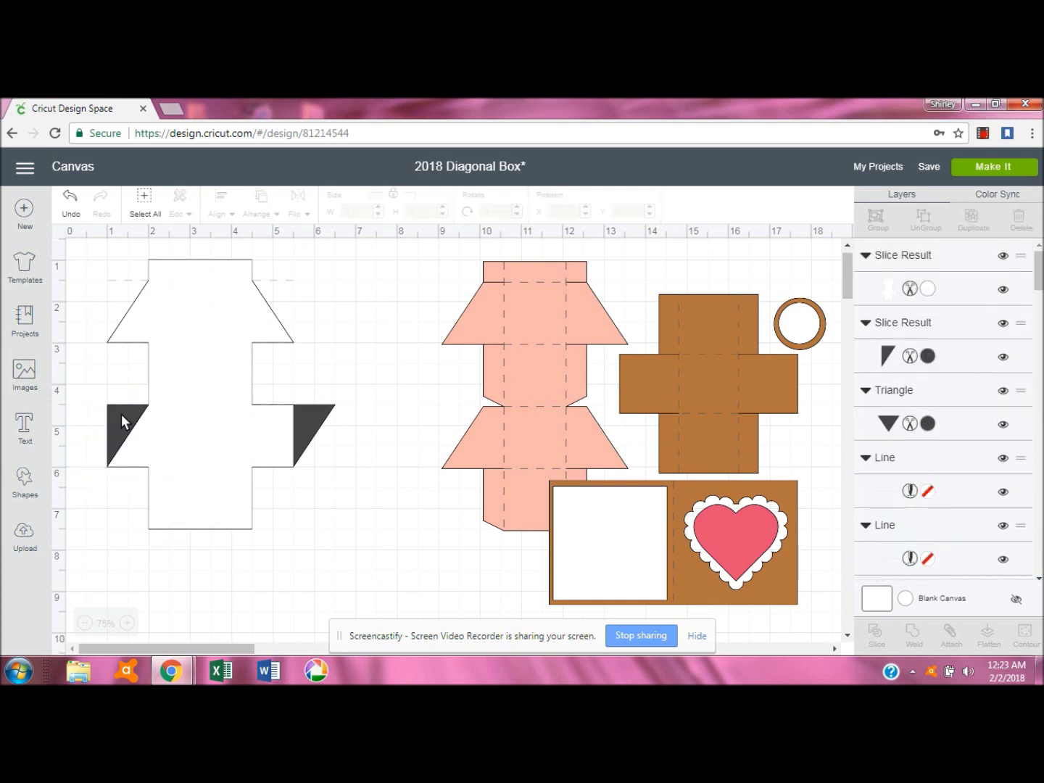
Send the white panel to the back and delete the remaining dark slice piece at its lower-left flap.
{"action": "left_click", "coordinate": [121, 415]}
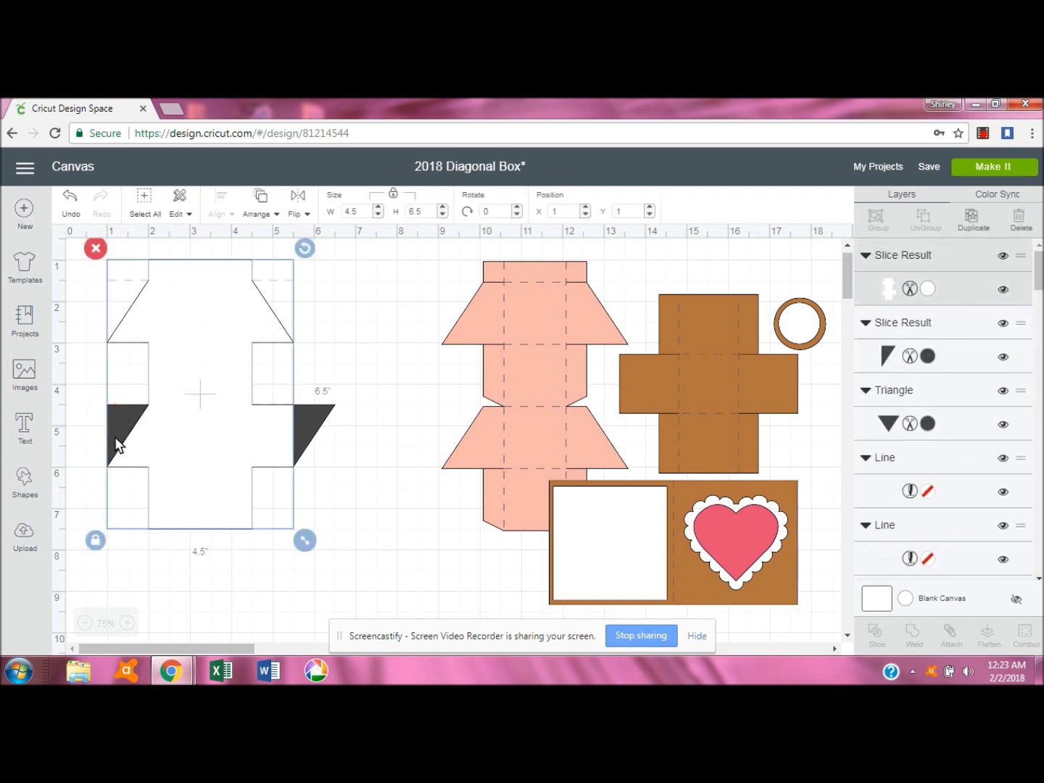
{"action": "left_click", "coordinate": [71, 430]}
{"action": "left_click", "coordinate": [114, 428]}
{"action": "left_click", "coordinate": [258, 212]}
{"action": "left_click", "coordinate": [254, 239]}
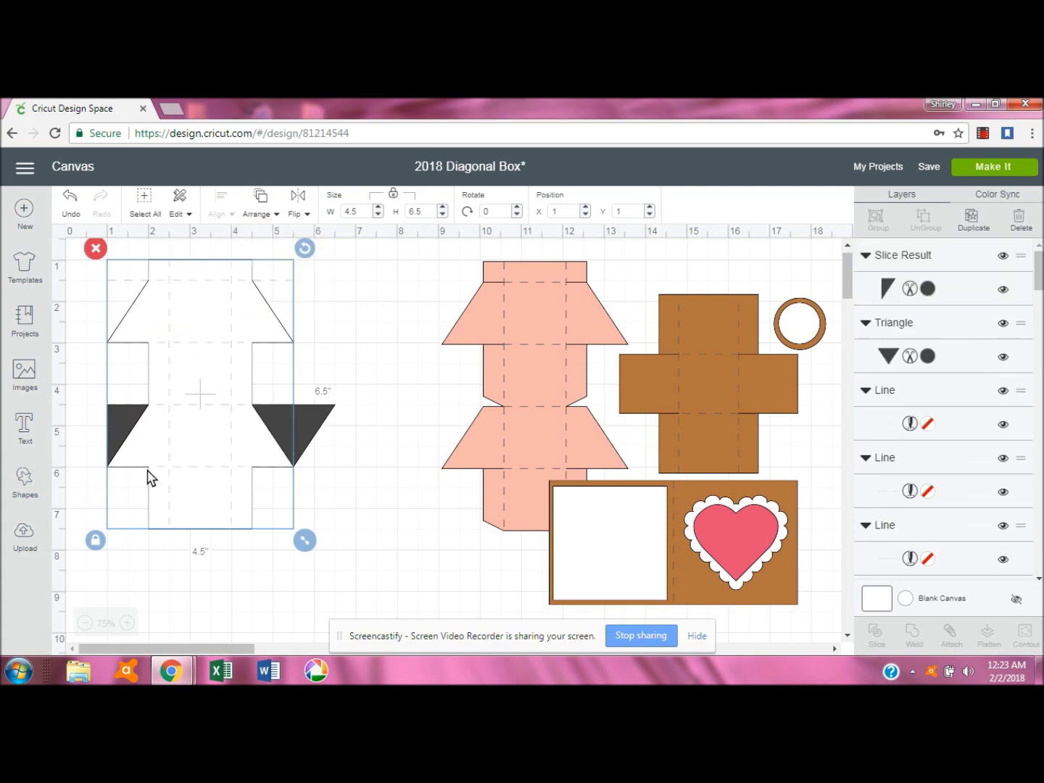
{"action": "left_click", "coordinate": [77, 437]}
{"action": "left_click", "coordinate": [116, 429]}
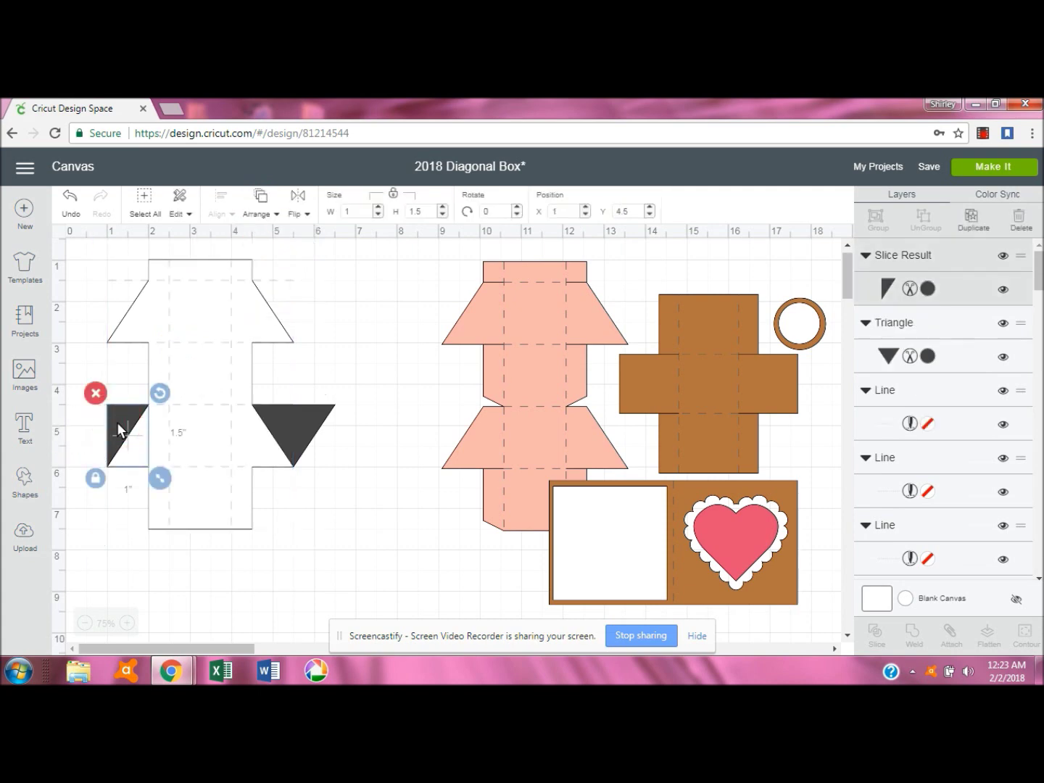
{"action": "left_click", "coordinate": [95, 393]}
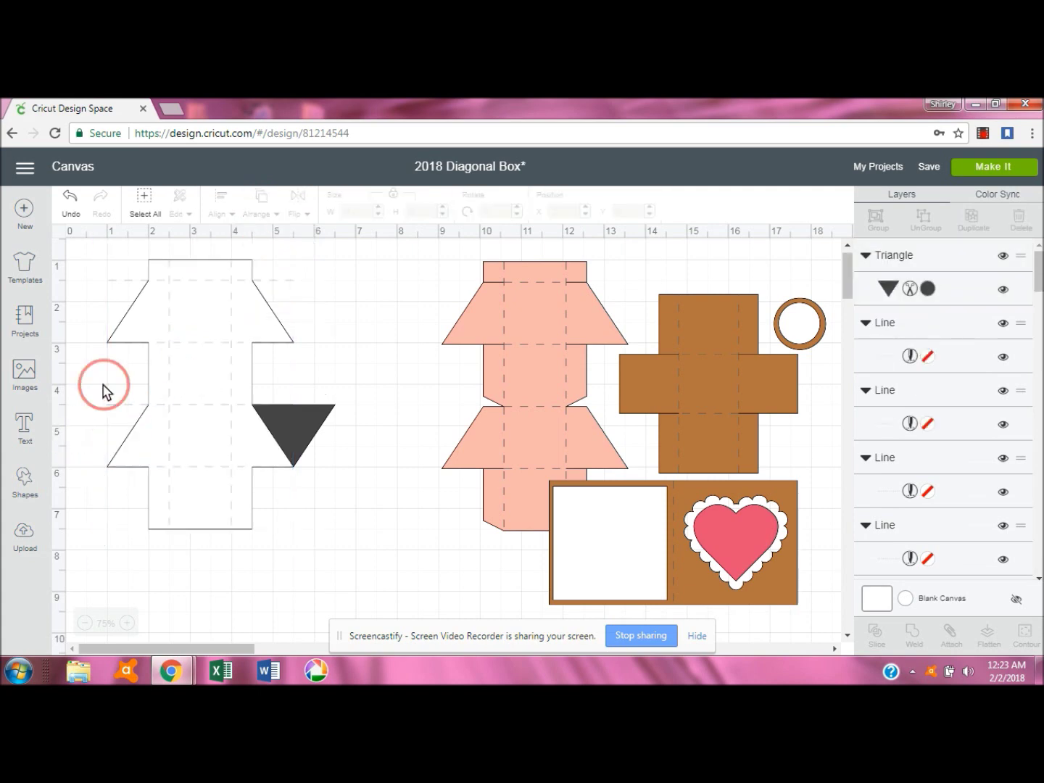
Slice the lower-right triangle out of the white panel.
{"action": "left_click", "coordinate": [308, 447]}
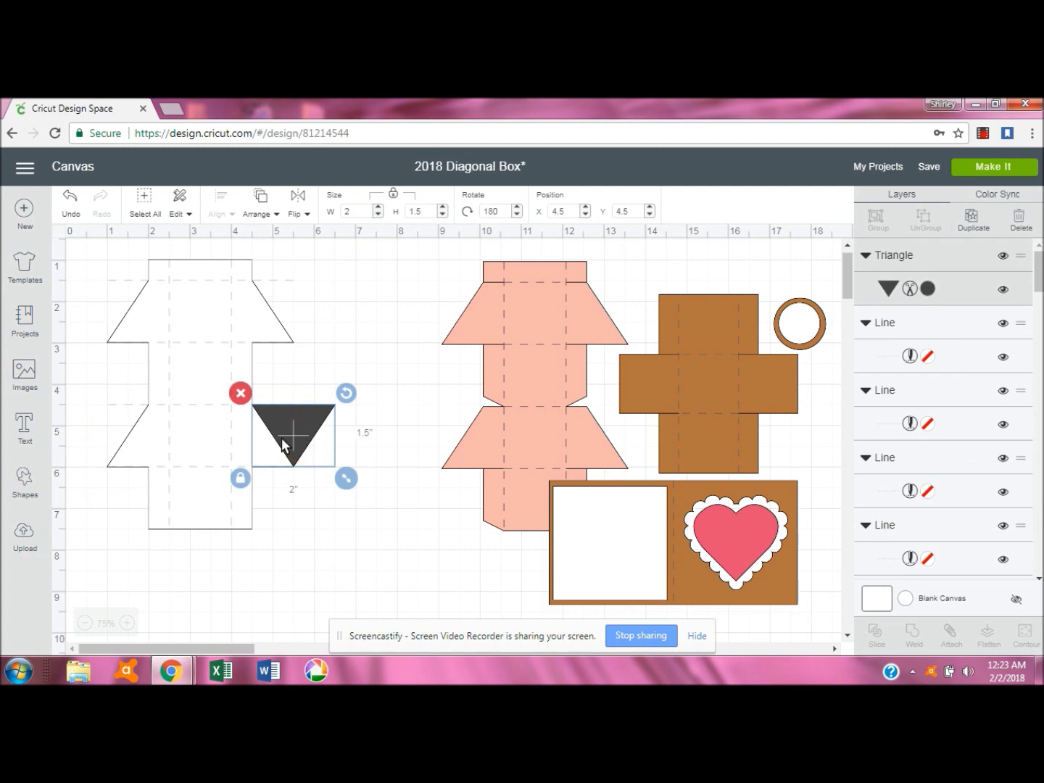
{"action": "left_click", "coordinate": [206, 441], "text": "shift"}
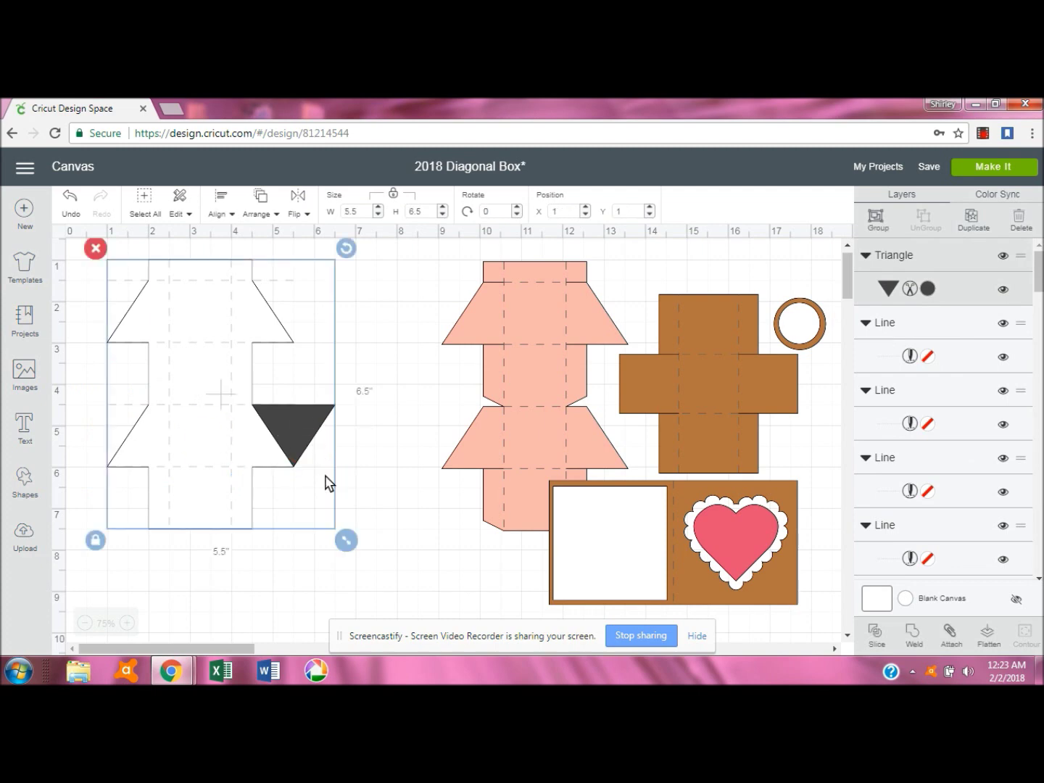
{"action": "left_click", "coordinate": [877, 631]}
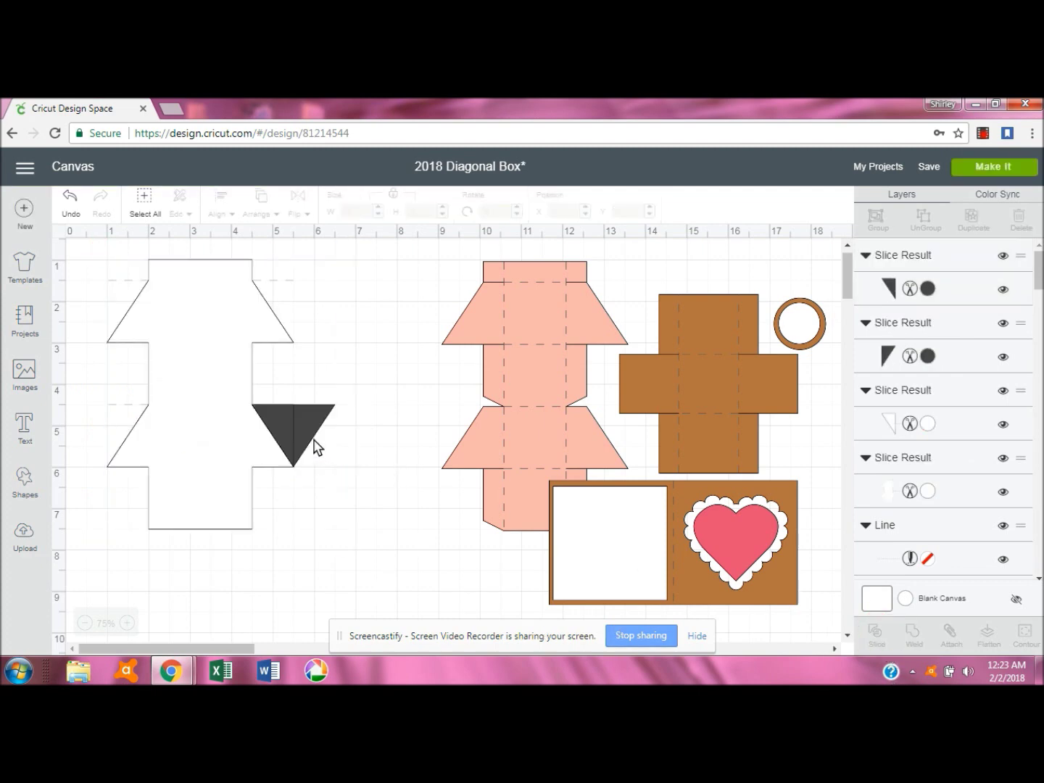
Delete the two dark triangle halves and the white cutout left at the panel's lower-right flap.
{"action": "left_click", "coordinate": [297, 434]}
{"action": "left_click", "coordinate": [283, 391]}
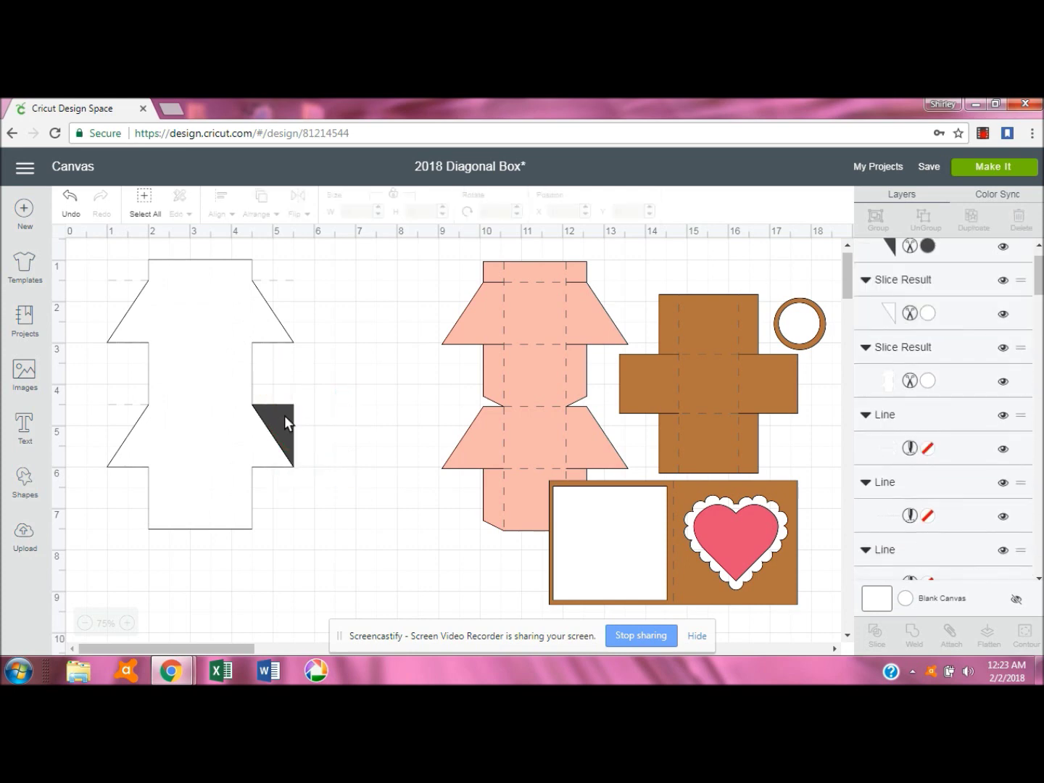
{"action": "left_click", "coordinate": [264, 403]}
{"action": "left_click", "coordinate": [240, 393]}
{"action": "left_click", "coordinate": [270, 431]}
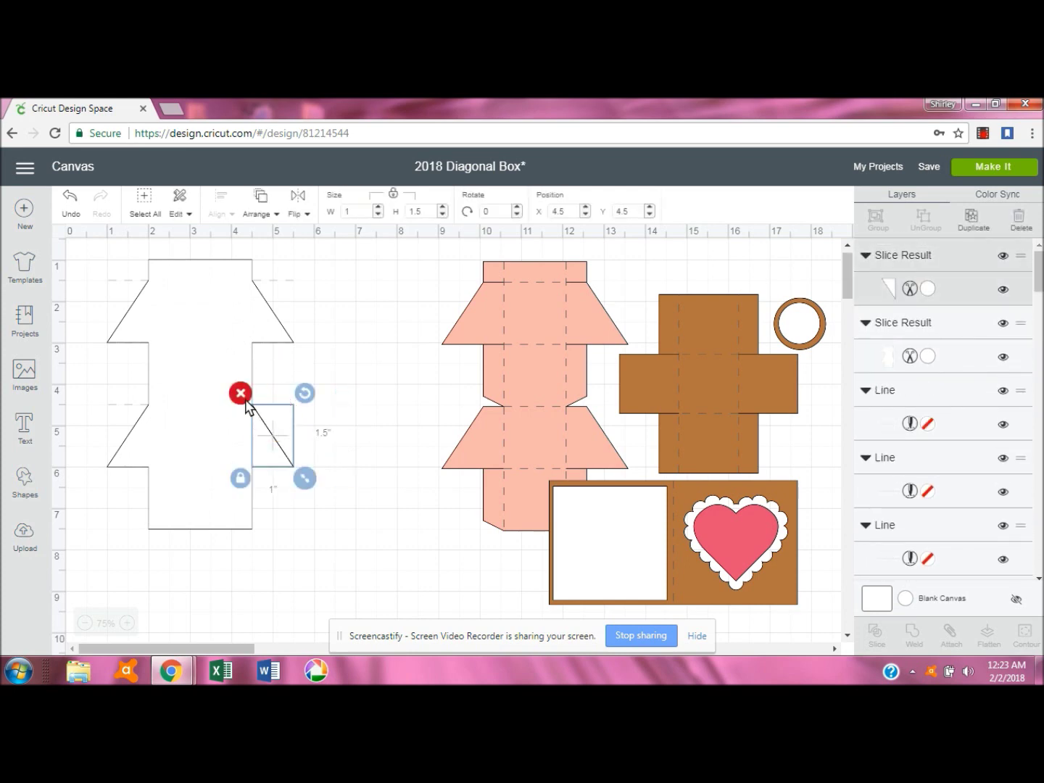
{"action": "left_click", "coordinate": [240, 393]}
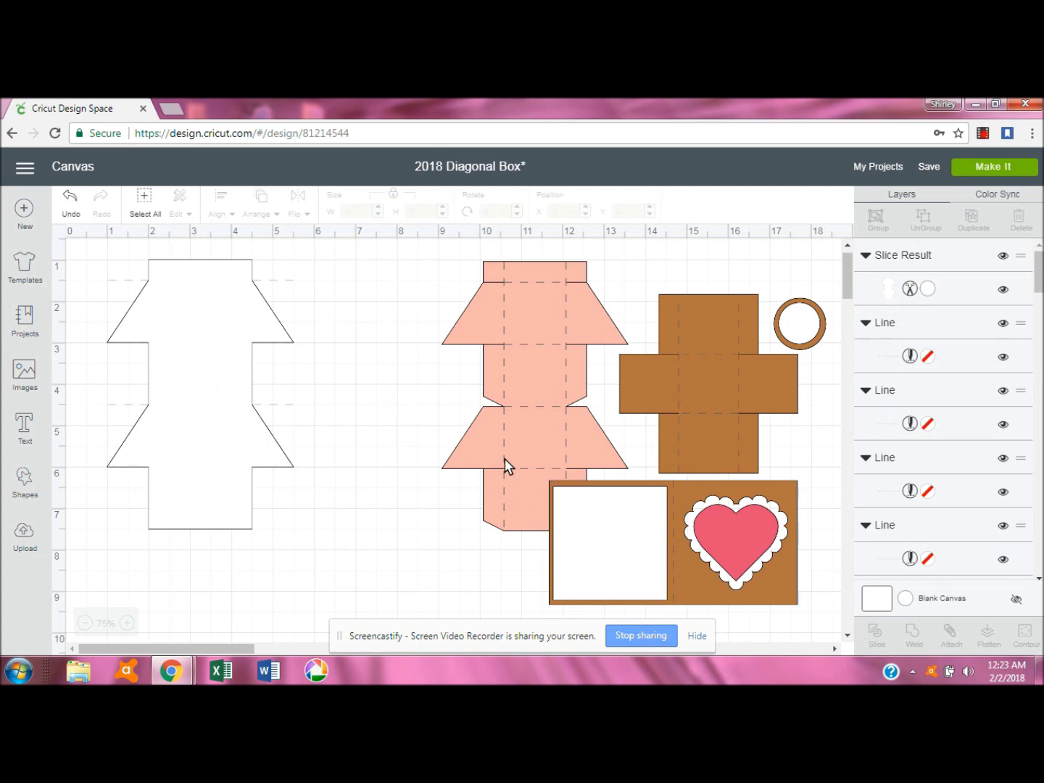
Send the white panel to the back, behind its score lines.
{"action": "left_click", "coordinate": [232, 434]}
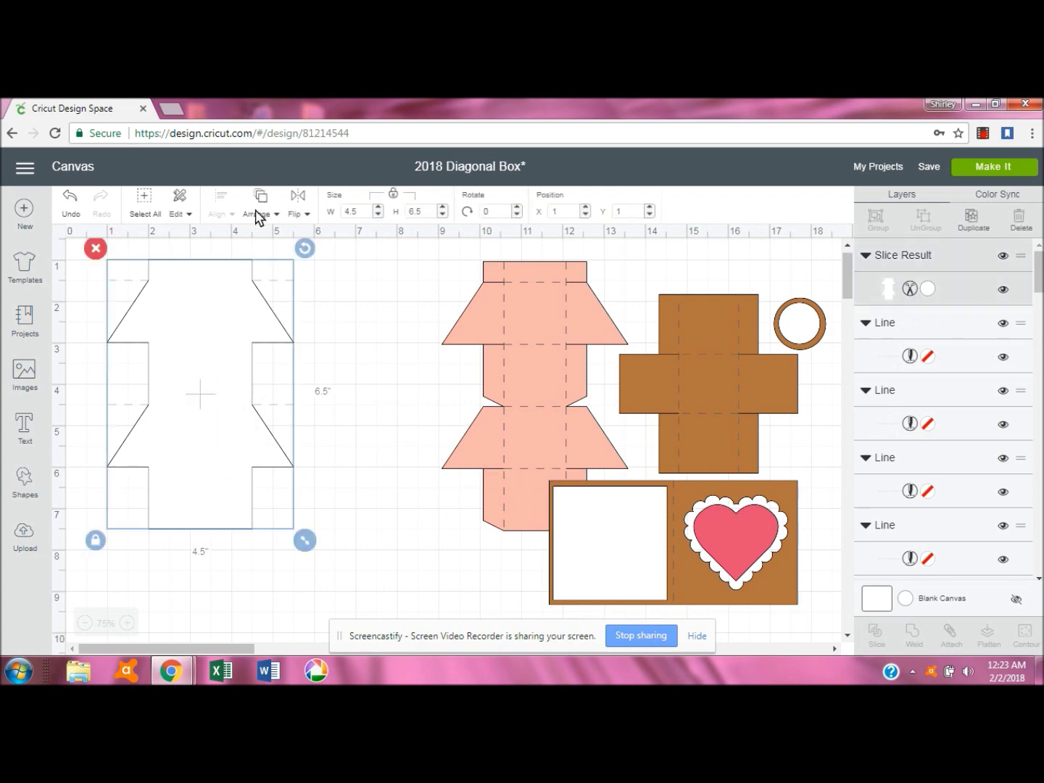
{"action": "left_click", "coordinate": [257, 214]}
{"action": "left_click", "coordinate": [260, 241]}
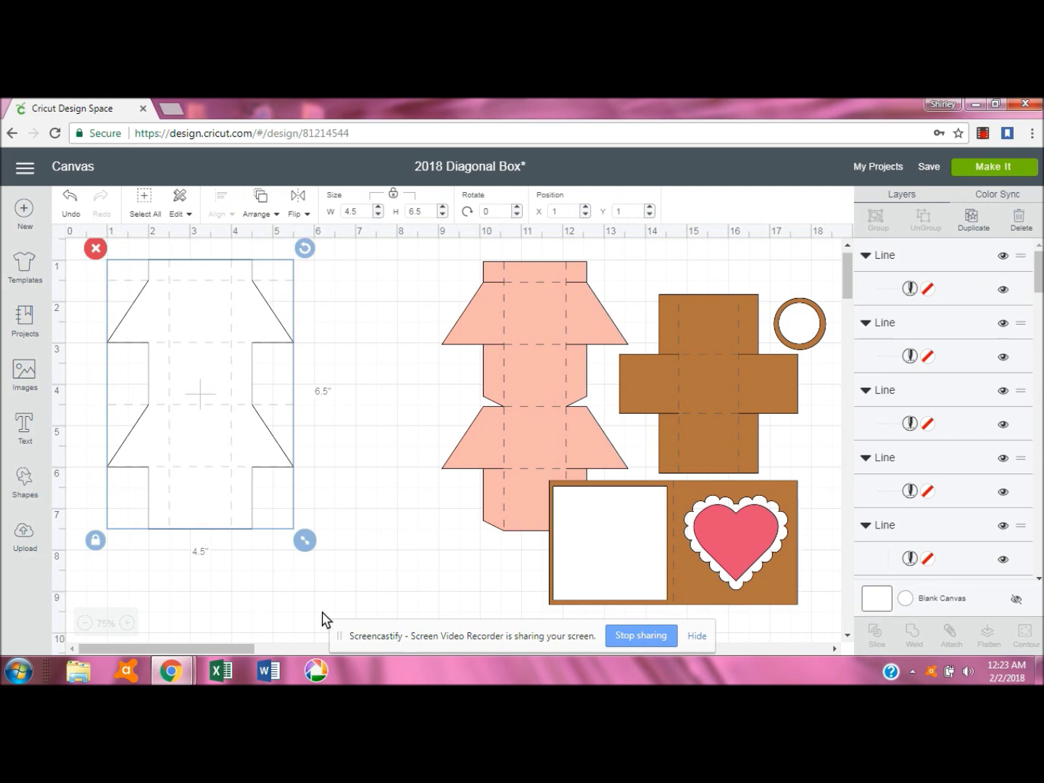
Set the panel's uppermost horizontal score line to 1.5" wide at X 2.5.
{"action": "left_click", "coordinate": [285, 283]}
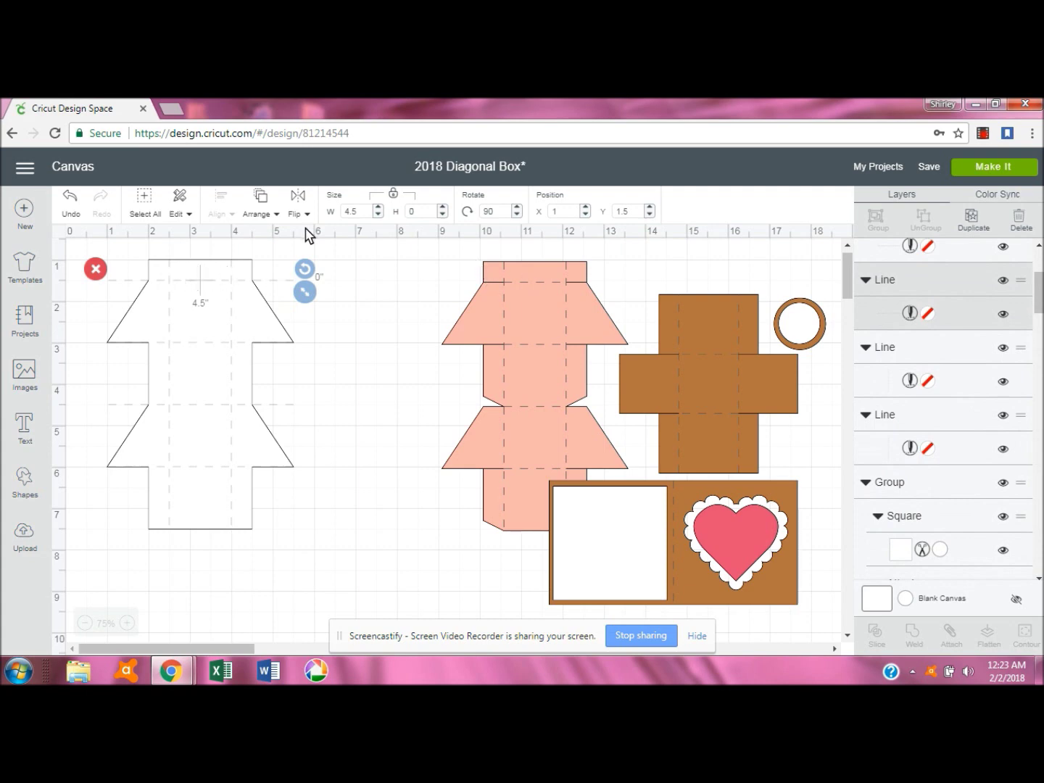
{"action": "left_click", "coordinate": [335, 213]}
{"action": "type", "text": "1.5"}
{"action": "key", "text": "Tab"}
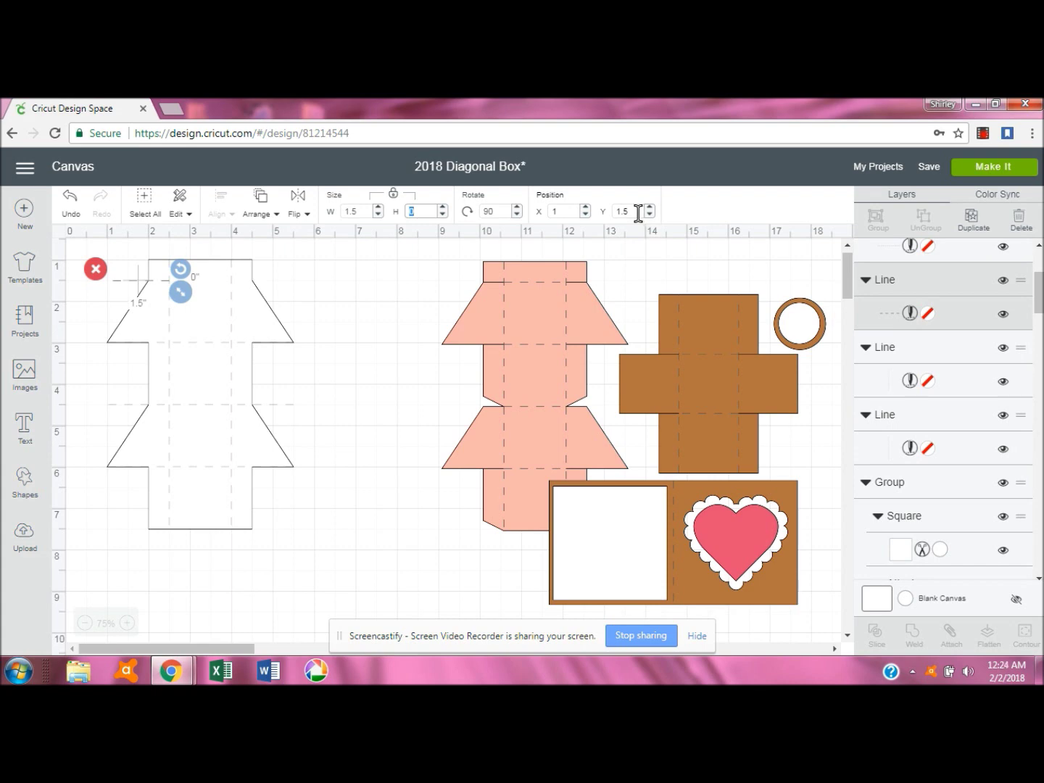
{"action": "left_click", "coordinate": [572, 208]}
{"action": "type", "text": "2.5"}
{"action": "key", "text": "Tab"}
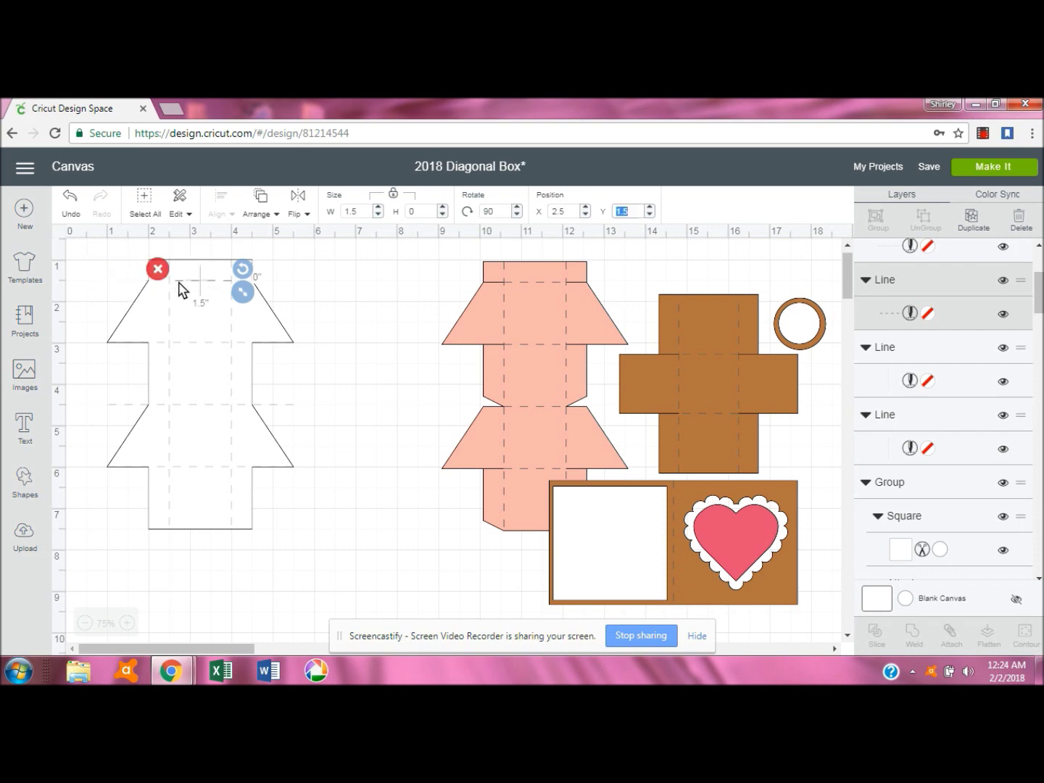
Set the second horizontal score line from the top, at the base of the upper flaps, to 1.5" wide at X 2.5.
{"action": "left_click", "coordinate": [201, 344]}
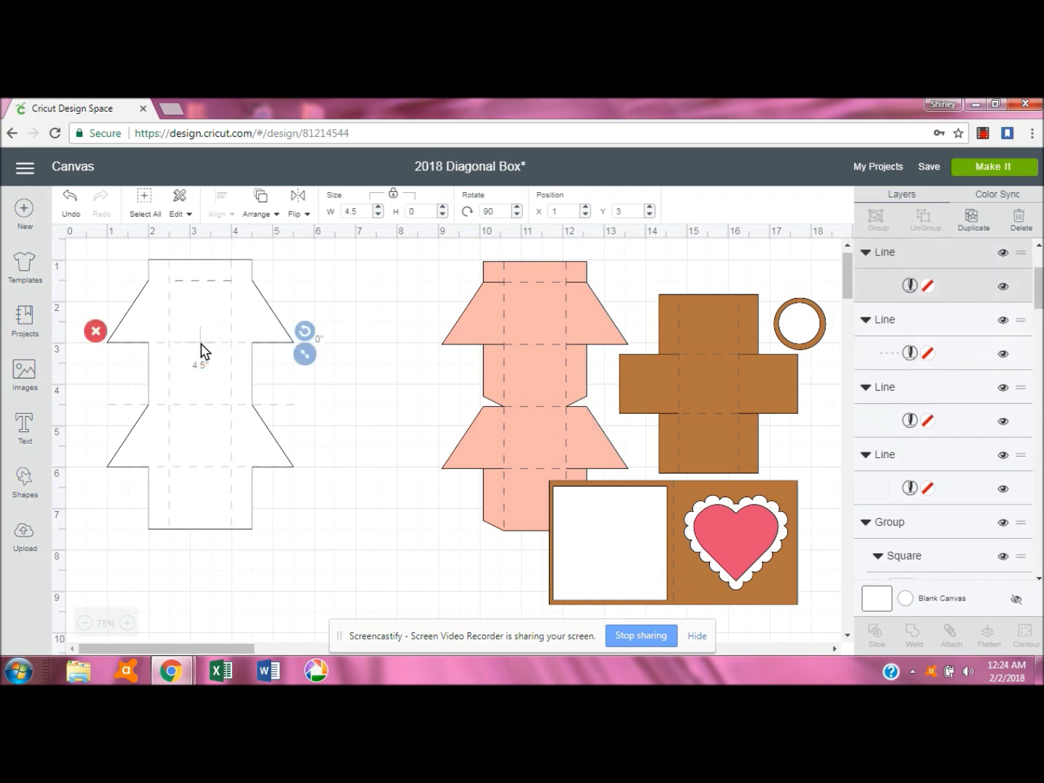
{"action": "left_click_drag", "start_coordinate": [362, 210], "coordinate": [341, 210]}
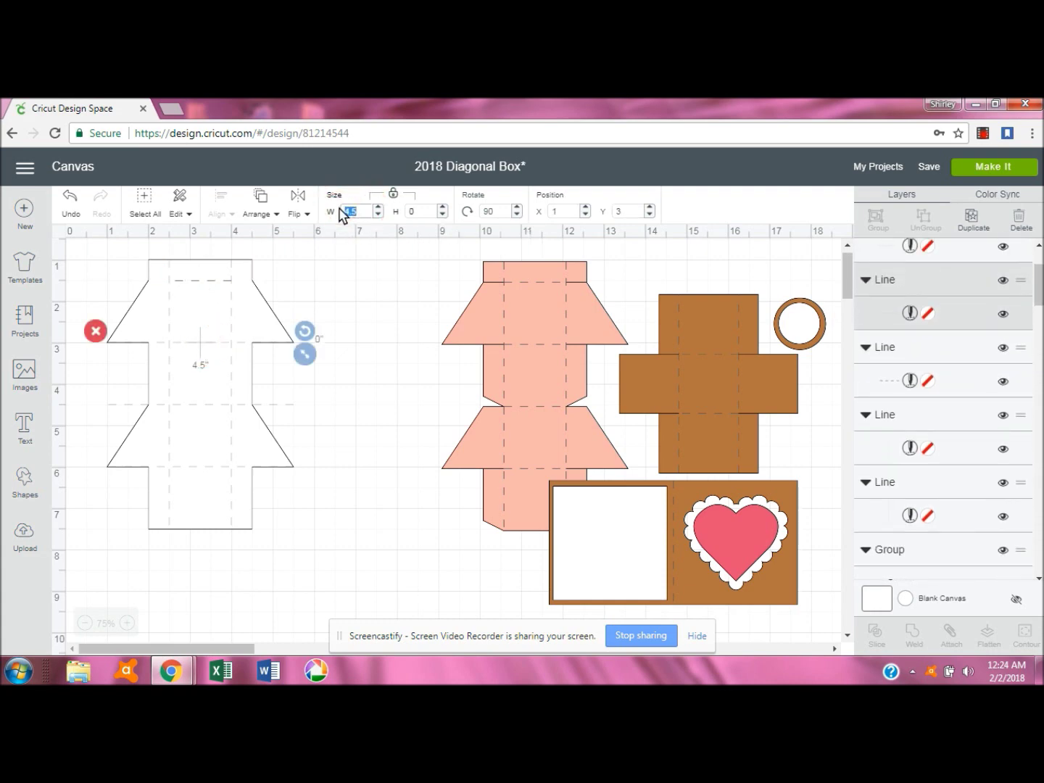
{"action": "type", "text": "1.5"}
{"action": "key", "text": "Tab"}
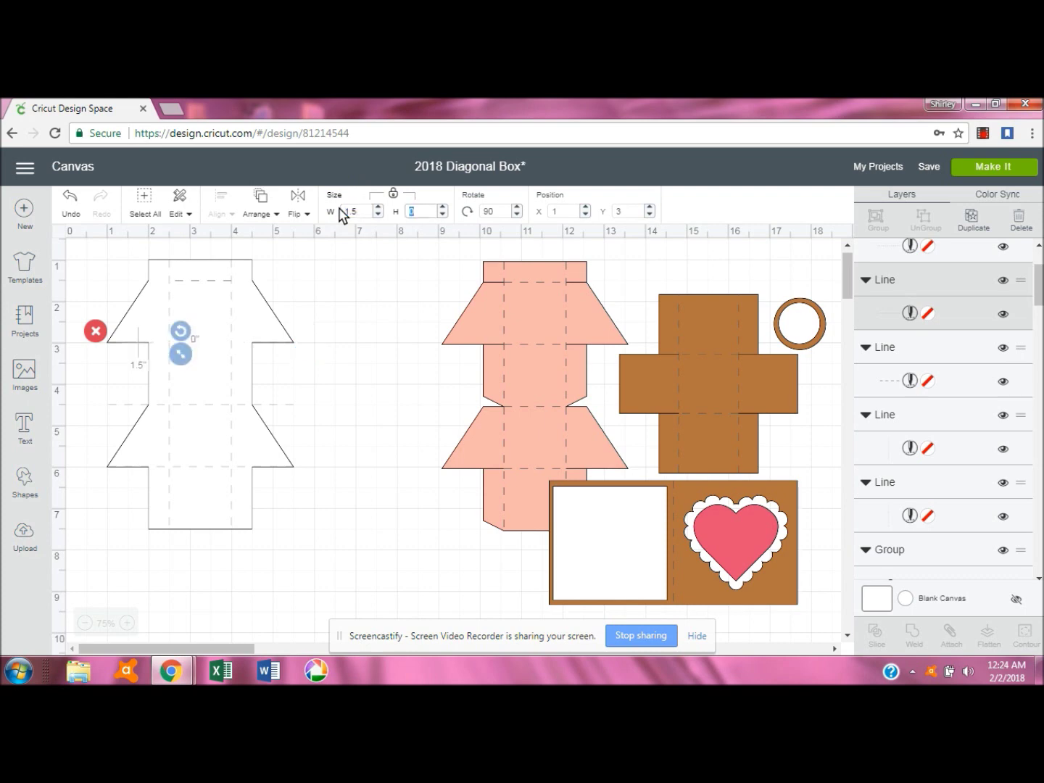
{"action": "left_click", "coordinate": [633, 211]}
{"action": "left_click", "coordinate": [564, 211]}
{"action": "type", "text": "2.5"}
{"action": "key", "text": "Tab"}
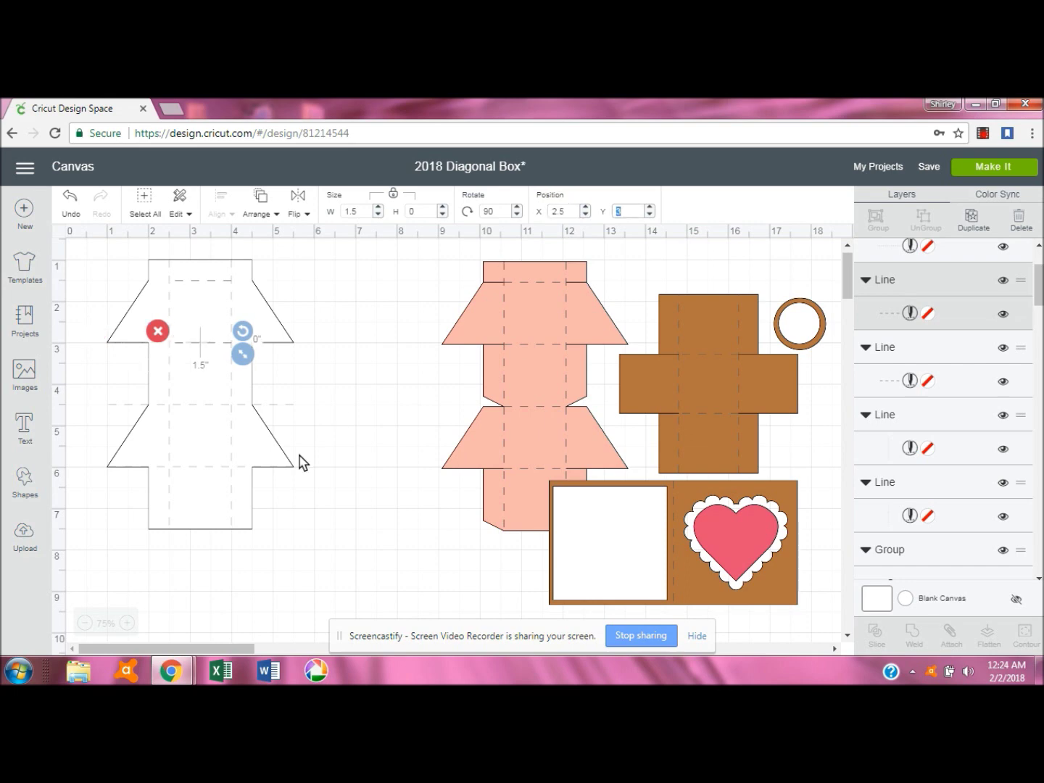
Set the third horizontal score line, at the top of the lower flaps, to 1.5" wide at X 2.5.
{"action": "left_click", "coordinate": [194, 405]}
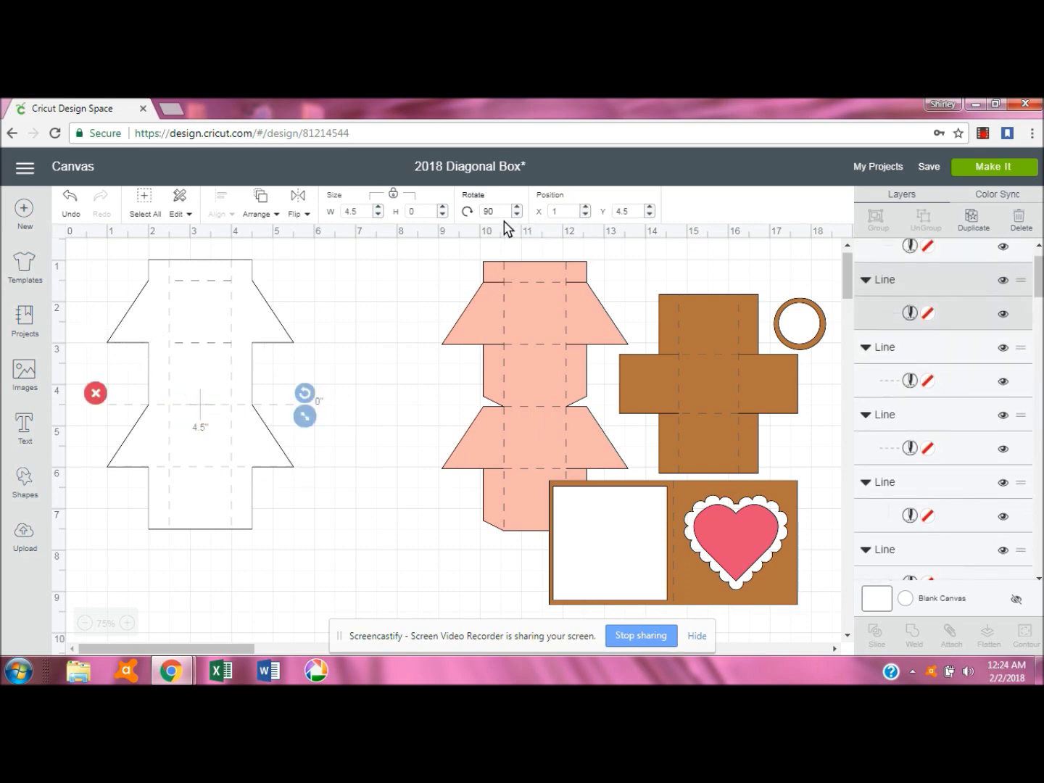
{"action": "left_click", "coordinate": [361, 211]}
{"action": "key", "text": "BackSpace"}
{"action": "key", "text": "BackSpace"}
{"action": "key", "text": "BackSpace"}
{"action": "type", "text": "1.5"}
{"action": "key", "text": "Tab"}
{"action": "left_click", "coordinate": [565, 210]}
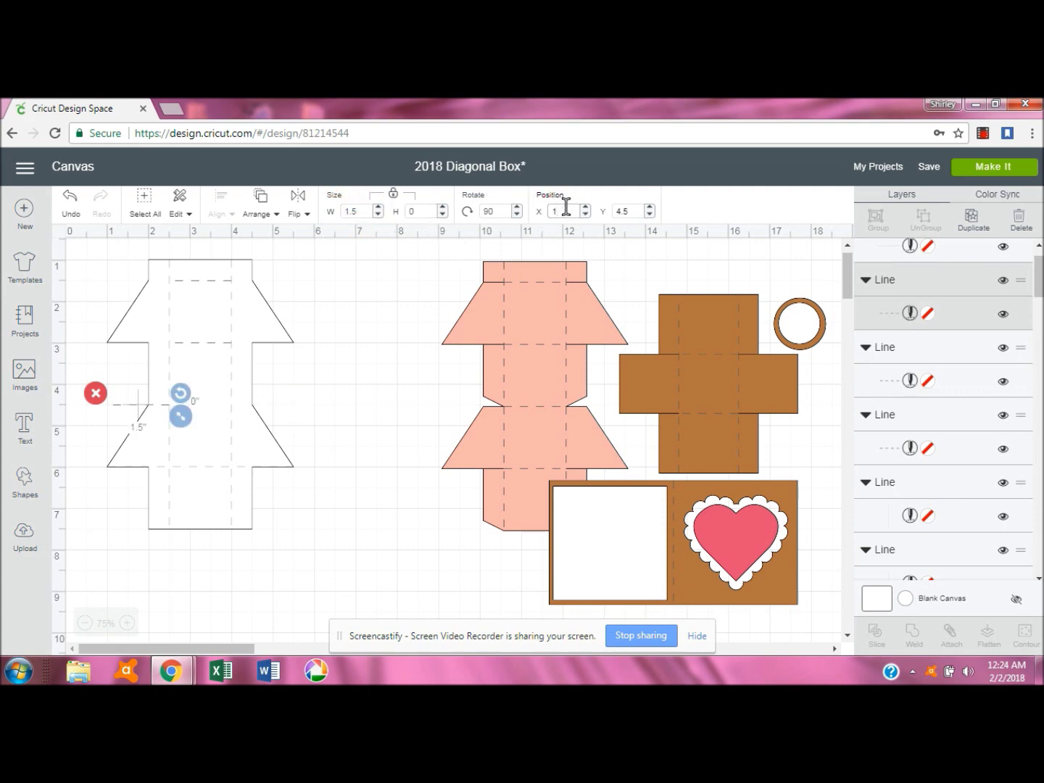
{"action": "type", "text": "2.5"}
{"action": "key", "text": "Return"}
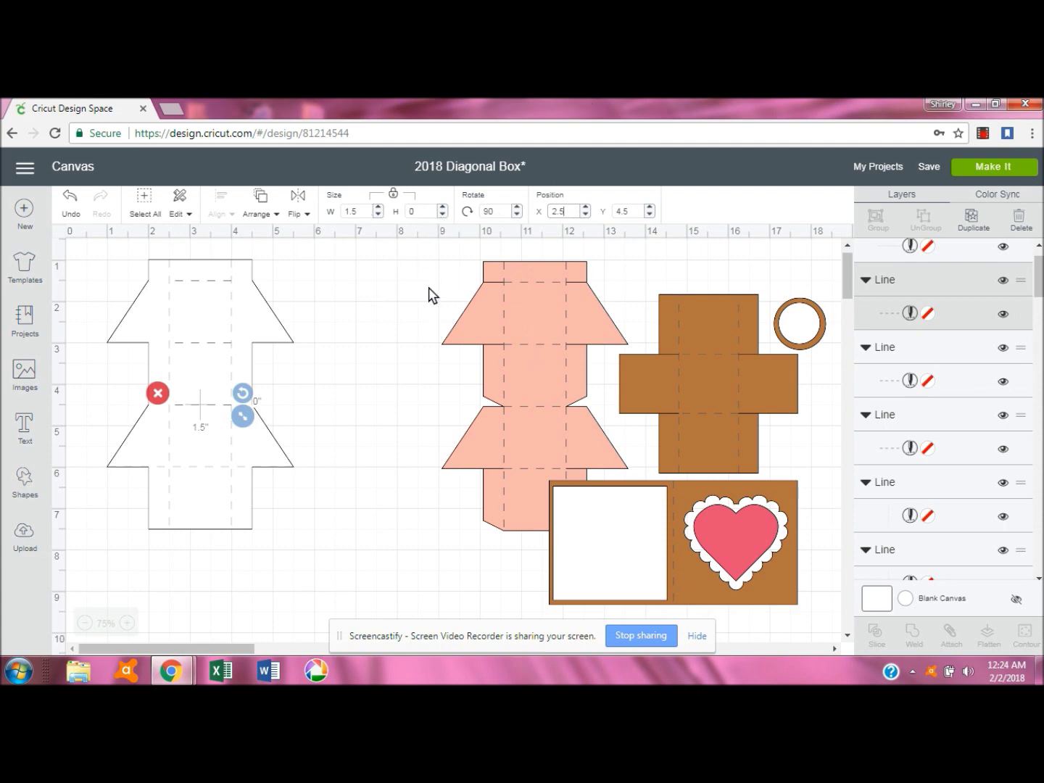
Set the white panel's lowest horizontal score line to 1.5" wide at X 2.5, Y 6.
{"action": "left_click", "coordinate": [202, 468]}
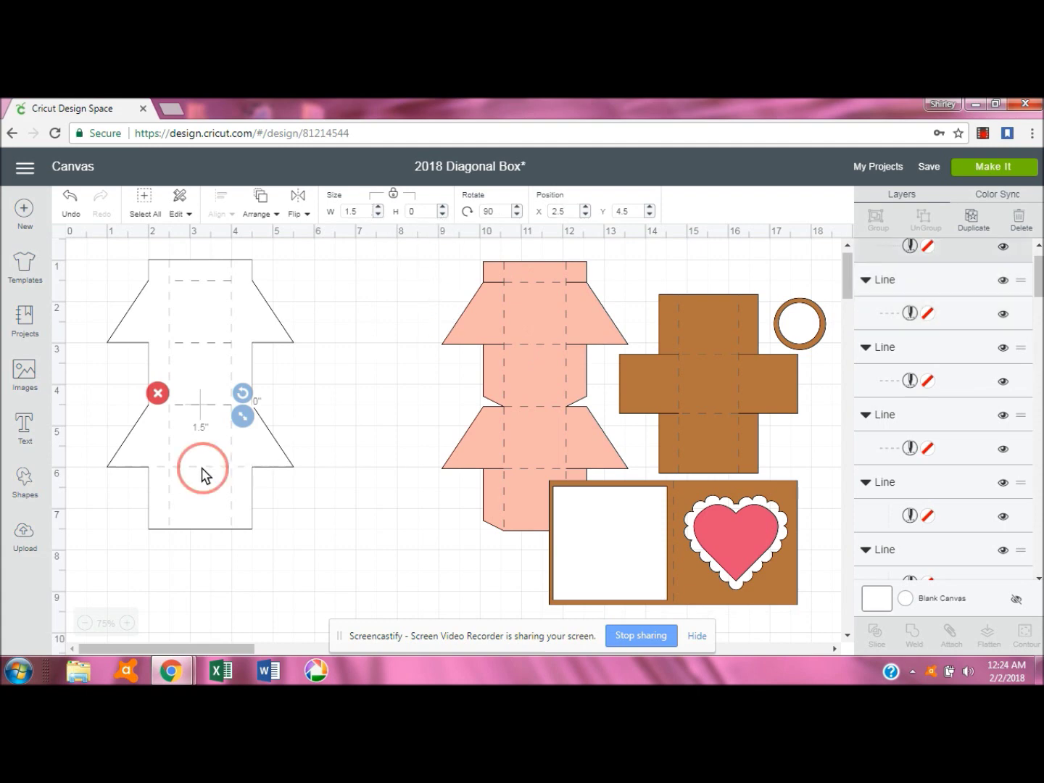
{"action": "double_click", "coordinate": [356, 212]}
{"action": "type", "text": "1.5"}
{"action": "key", "text": "Tab"}
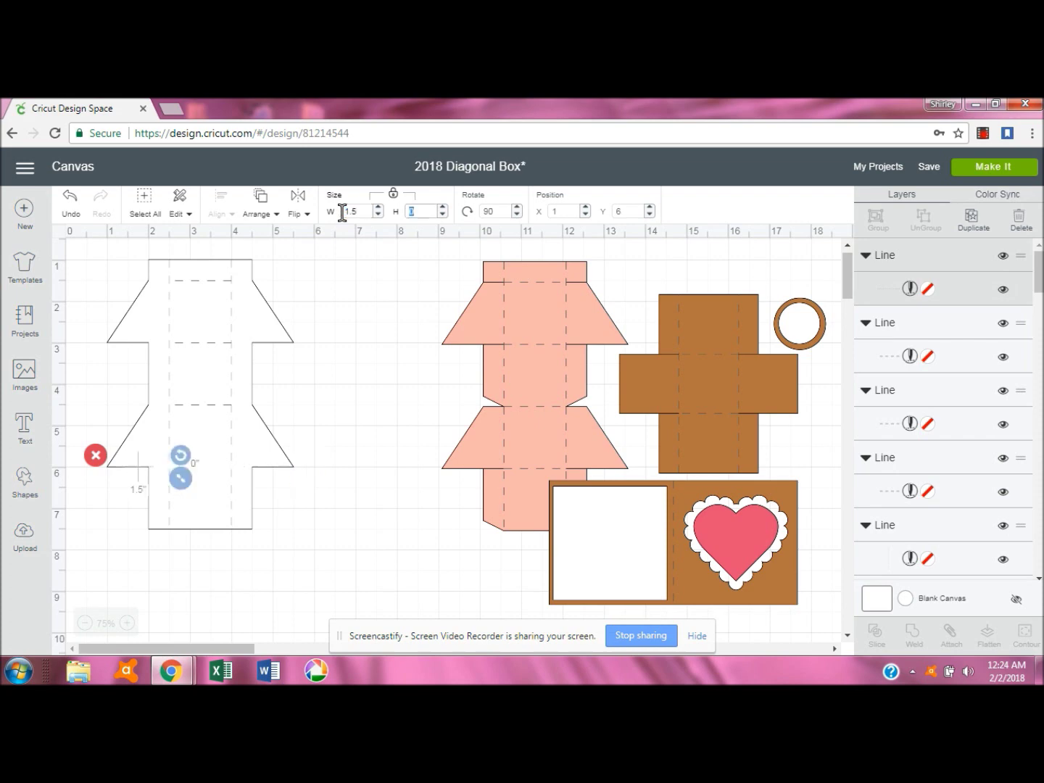
{"action": "left_click", "coordinate": [623, 211]}
{"action": "type", "text": "2.5"}
{"action": "key", "text": "Return"}
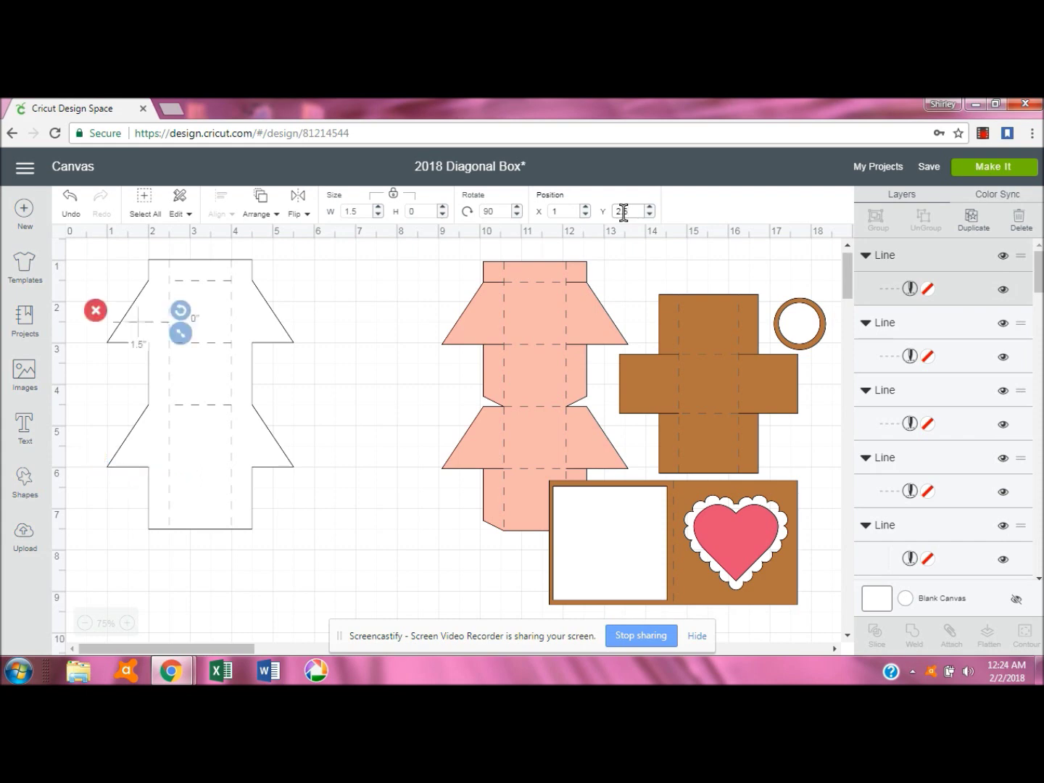
{"action": "double_click", "coordinate": [552, 212]}
{"action": "type", "text": "2.5"}
{"action": "key", "text": "Tab"}
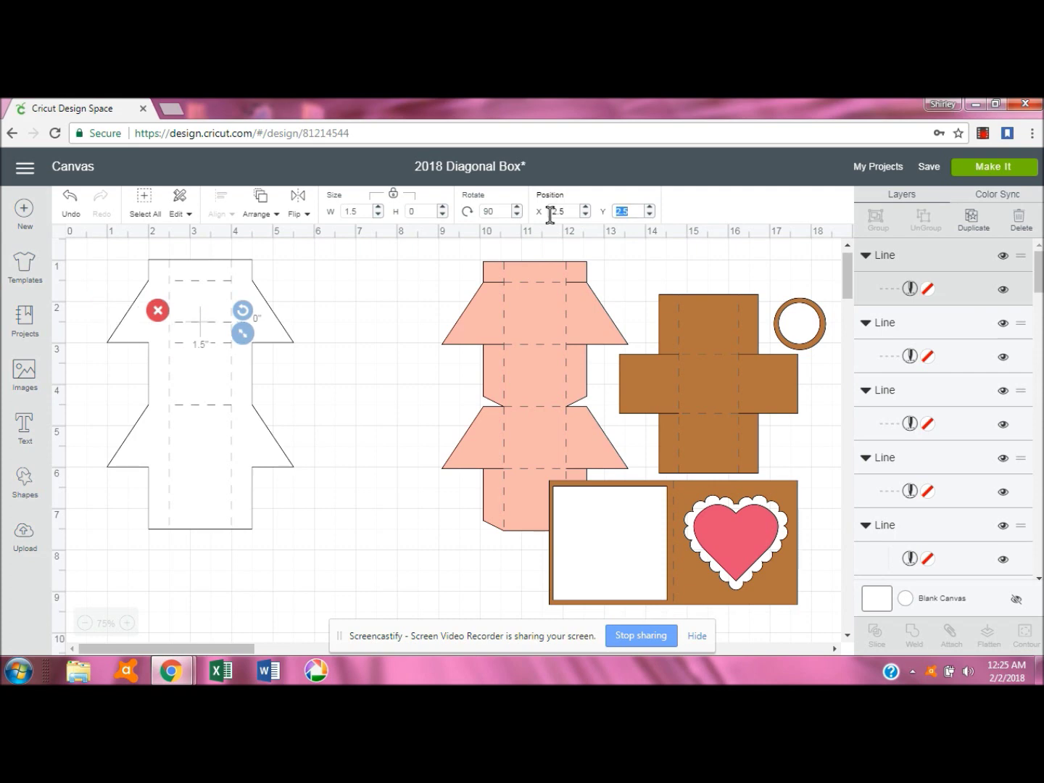
{"action": "type", "text": "6"}
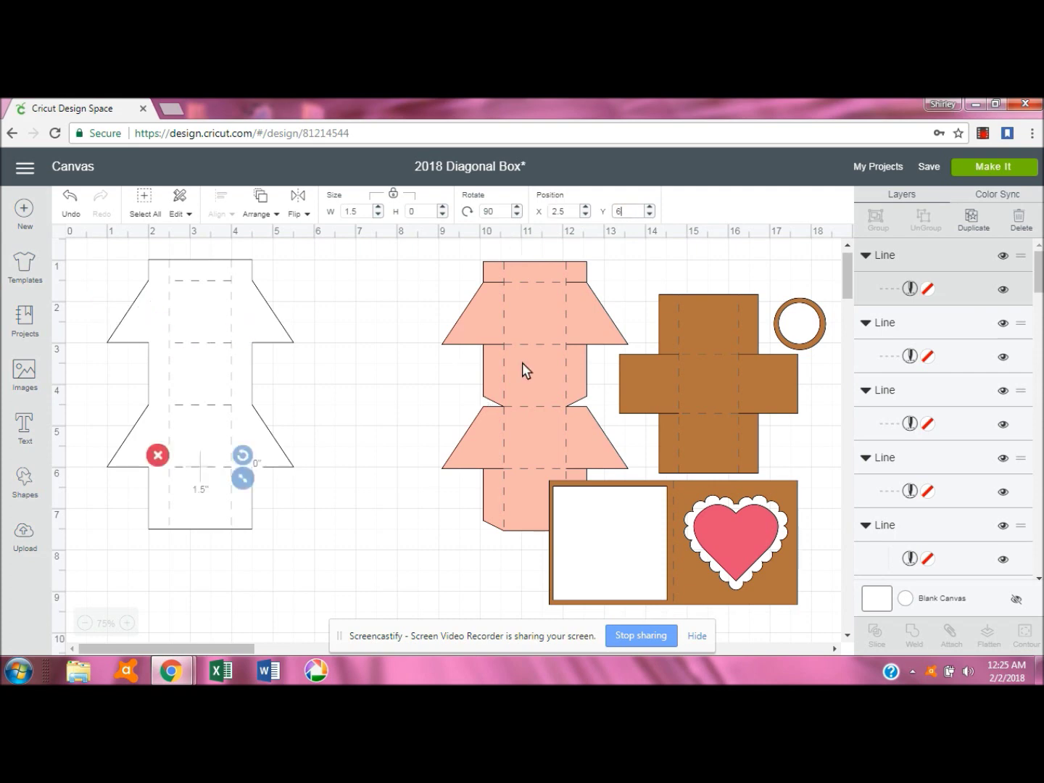
{"action": "left_click", "coordinate": [350, 366]}
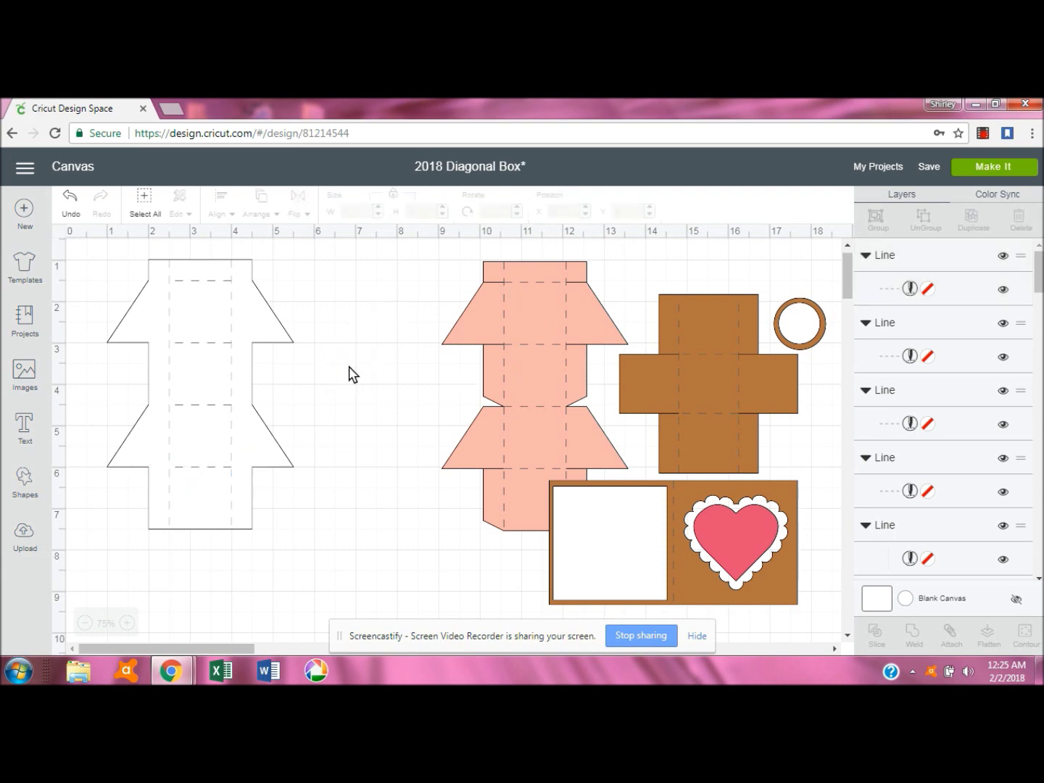
Duplicate the lowest horizontal score line and make the copy 0.5" wide at X 2, Y 1.5.
{"action": "left_click", "coordinate": [206, 468]}
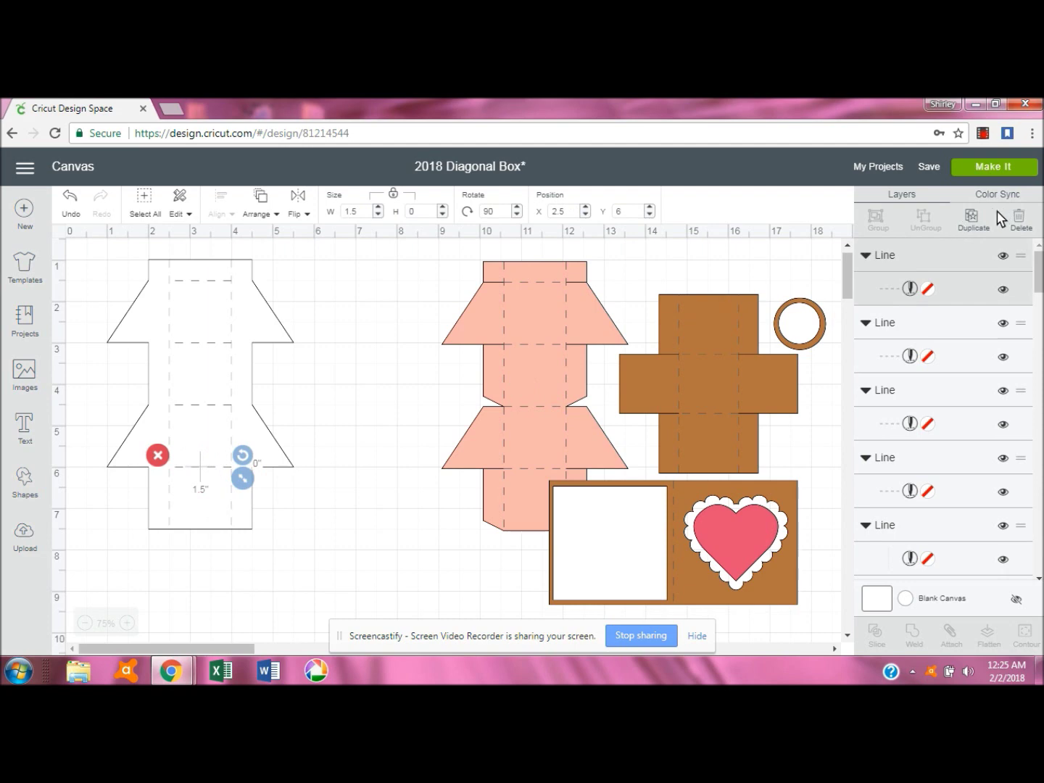
{"action": "left_click", "coordinate": [970, 218]}
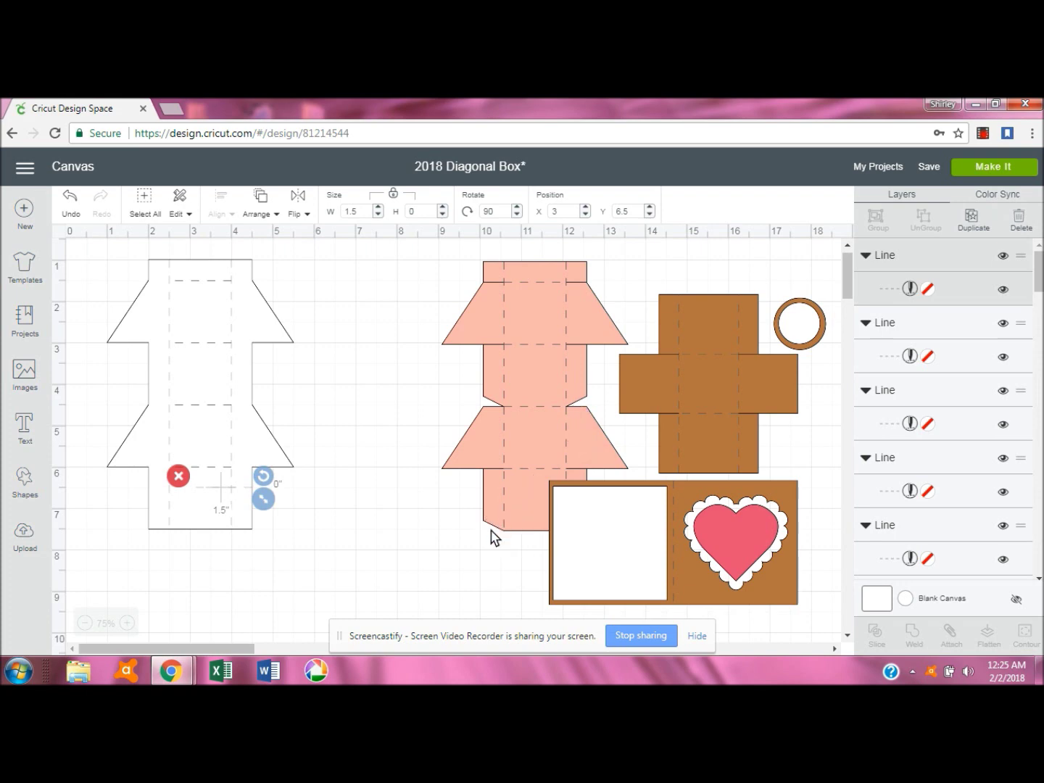
{"action": "left_click", "coordinate": [210, 488]}
{"action": "left_click", "coordinate": [348, 211]}
{"action": "type", "text": ".5"}
{"action": "key", "text": "Tab"}
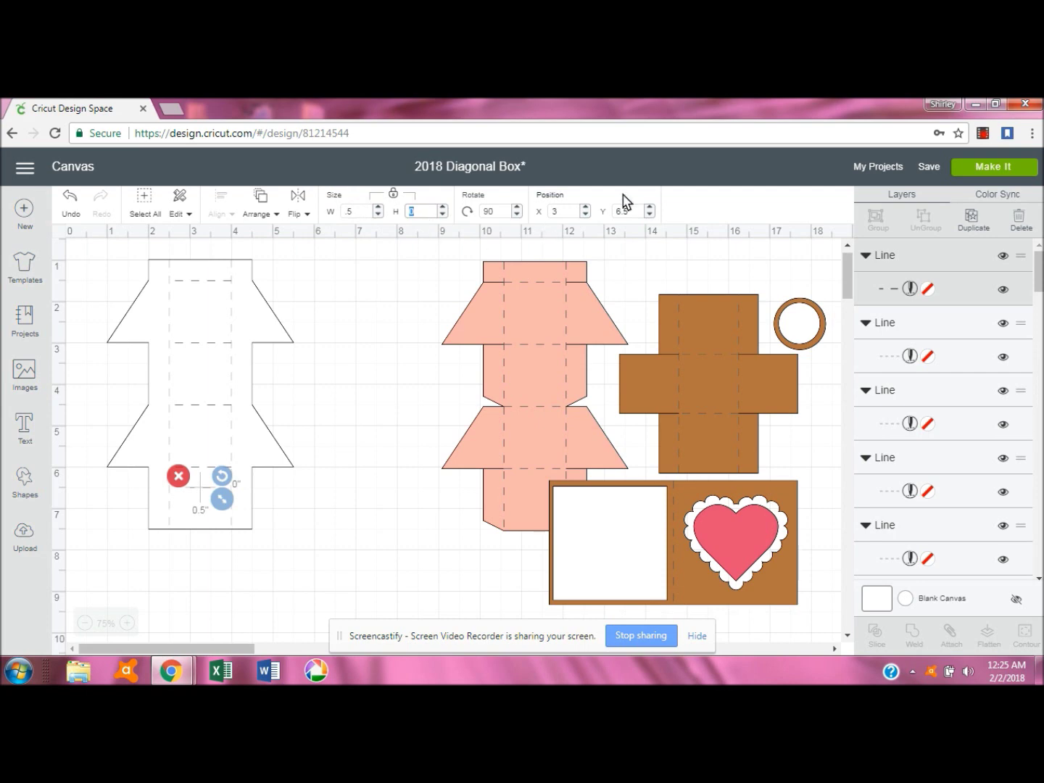
{"action": "left_click", "coordinate": [568, 212]}
{"action": "key", "text": "Tab"}
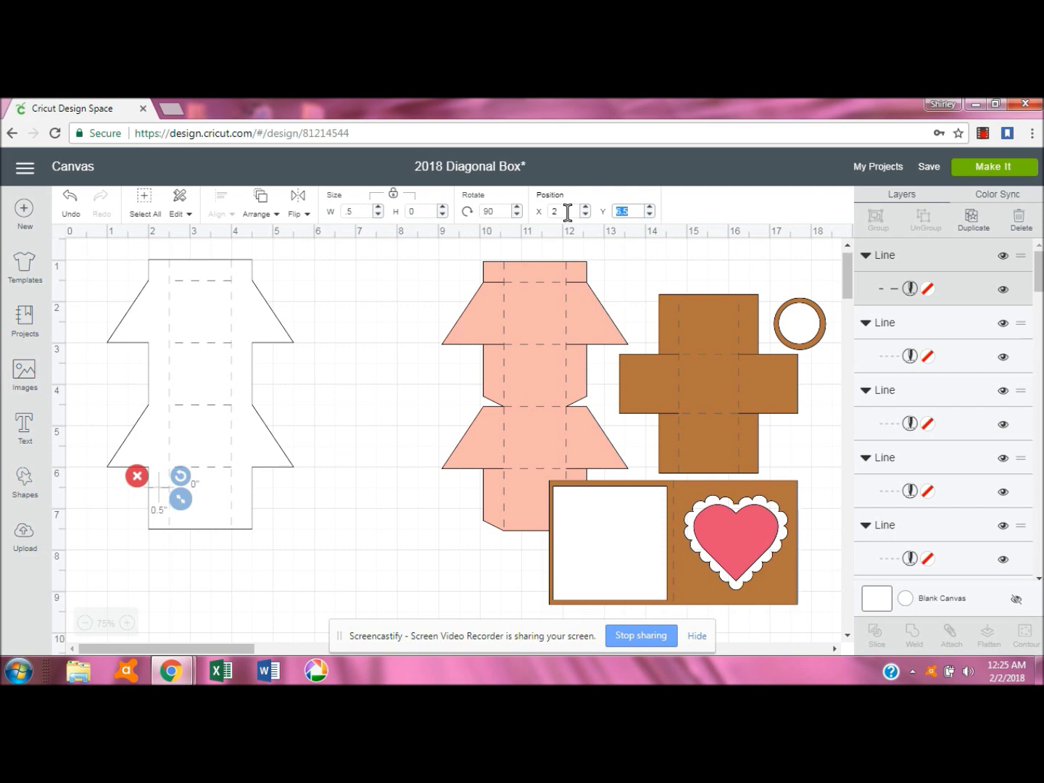
{"action": "type", "text": "1.5"}
{"action": "key", "text": "Return"}
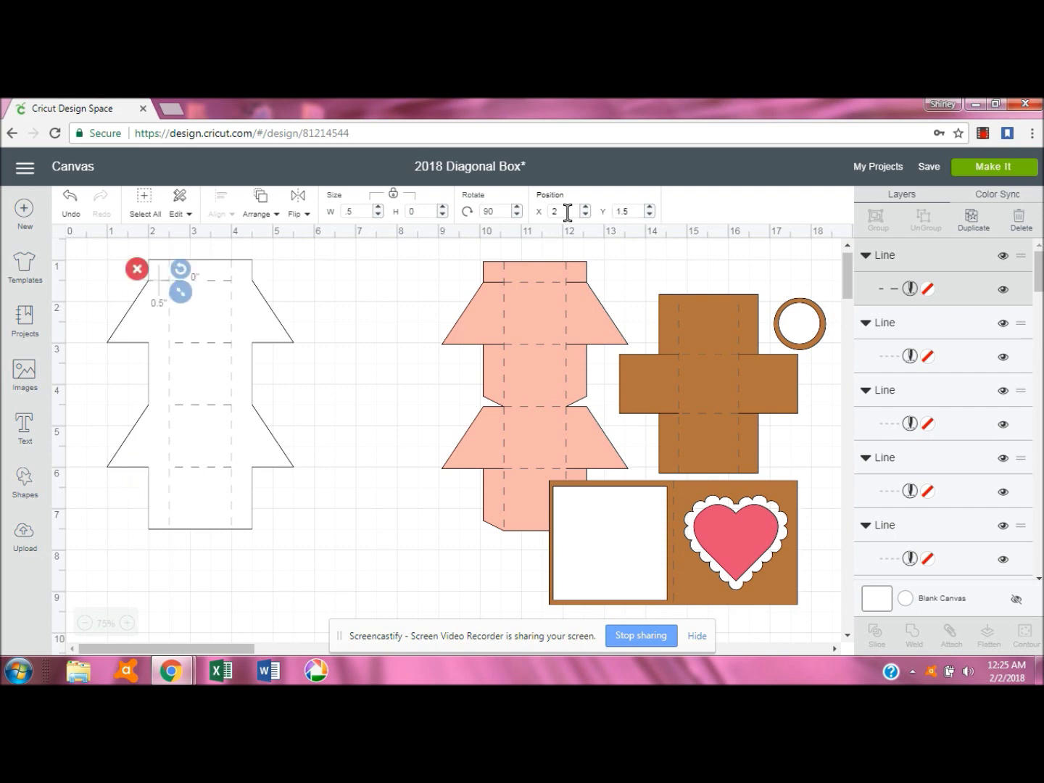
Duplicate the 0.5" score line and place the copy at X 4, Y 1.5.
{"action": "left_click", "coordinate": [971, 219]}
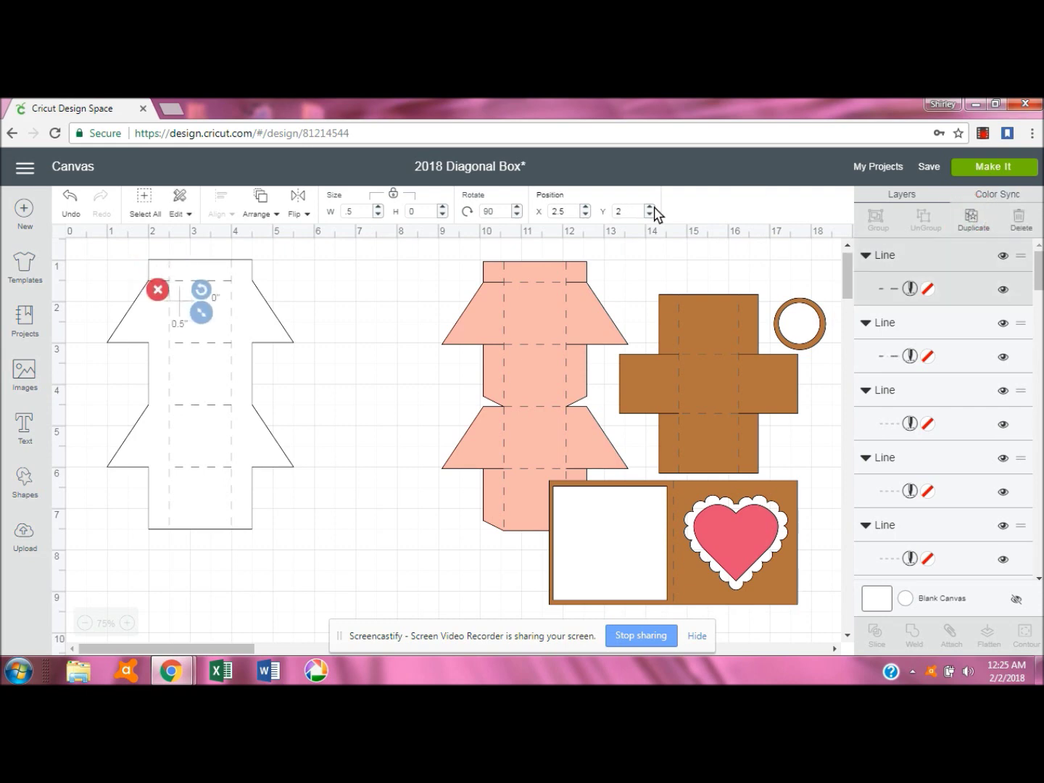
{"action": "left_click", "coordinate": [551, 211]}
{"action": "type", "text": "4"}
{"action": "key", "text": "Tab"}
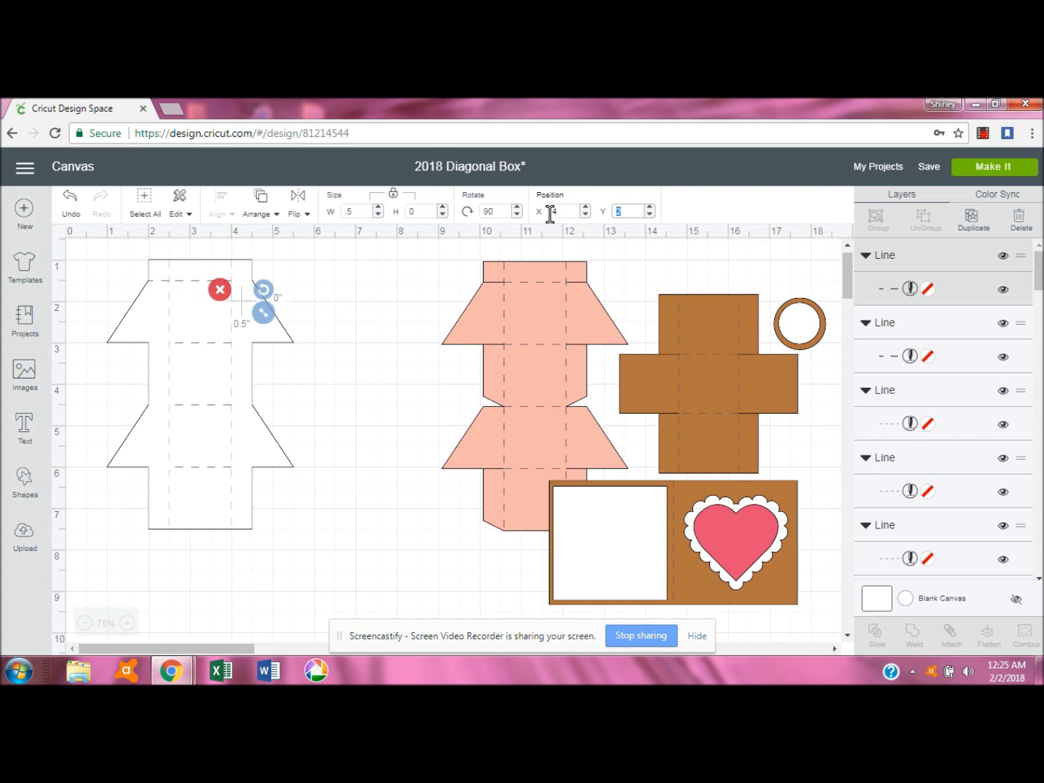
{"action": "type", "text": "1.5"}
{"action": "key", "text": "Tab"}
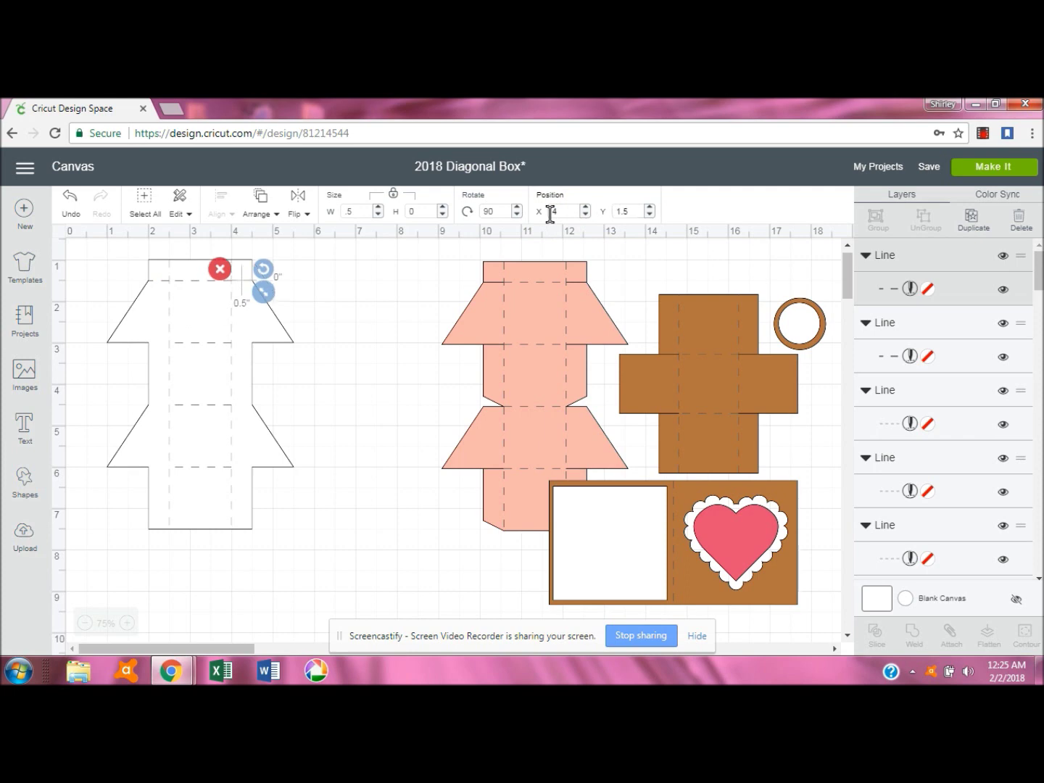
Change the two 0.5" lines beside the uppermost score line from Score to Cut.
{"action": "left_click", "coordinate": [159, 282]}
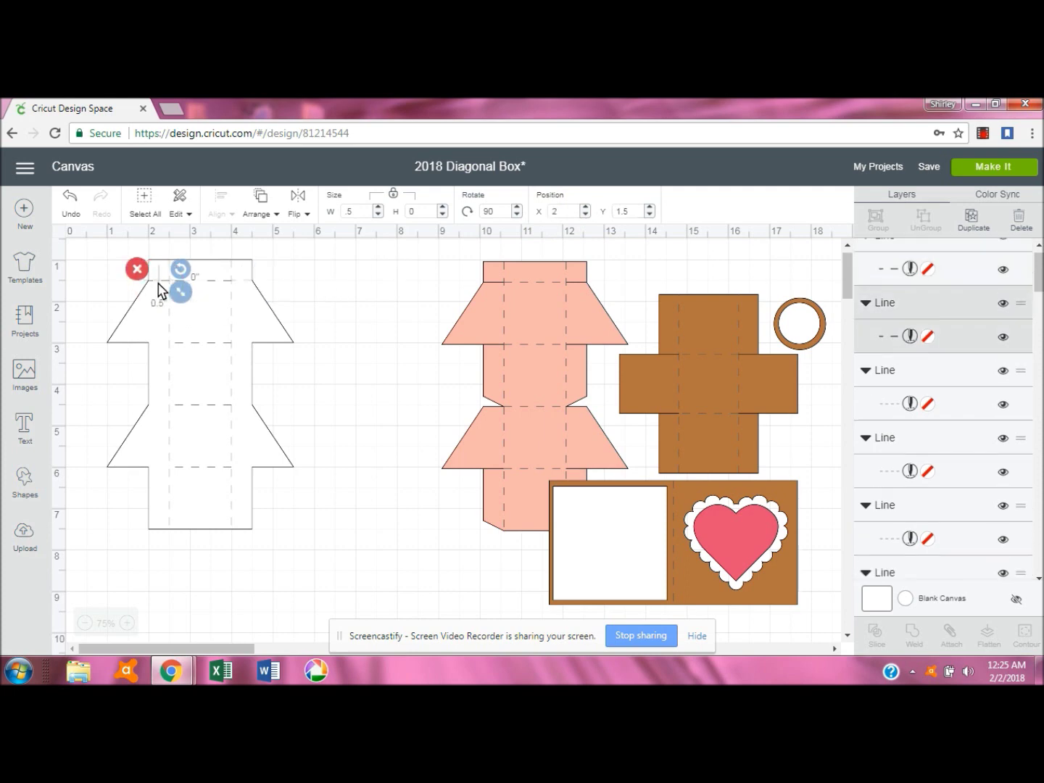
{"action": "left_click", "coordinate": [910, 313]}
{"action": "left_click", "coordinate": [686, 216]}
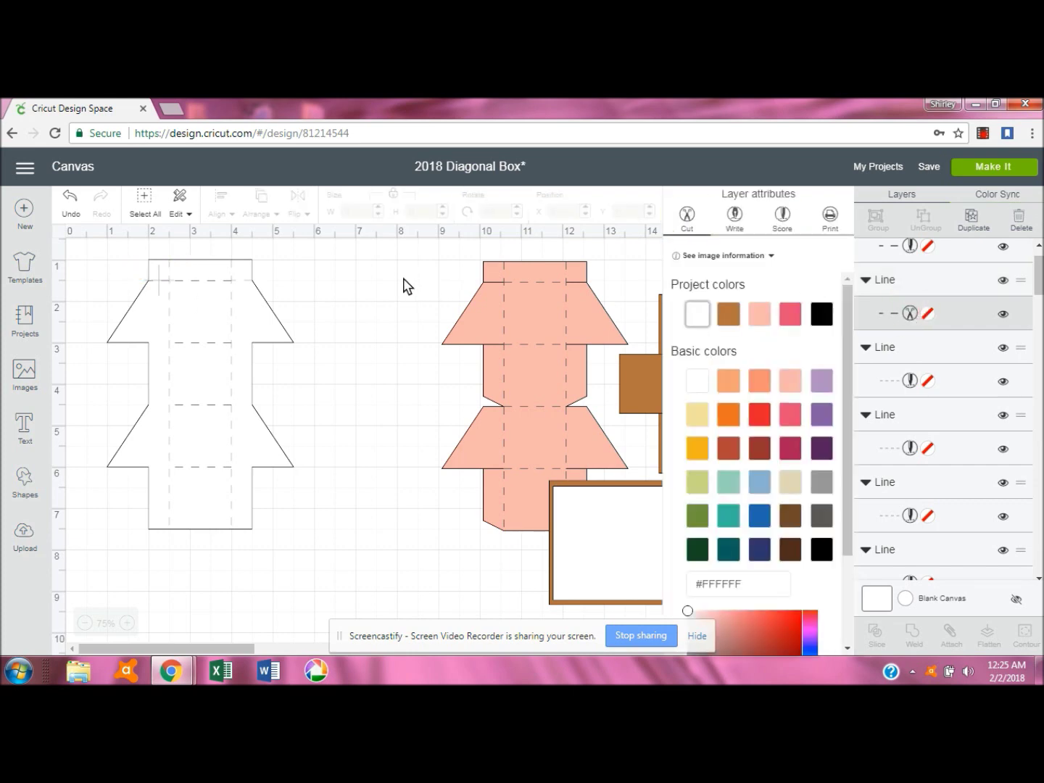
{"action": "left_click", "coordinate": [244, 286]}
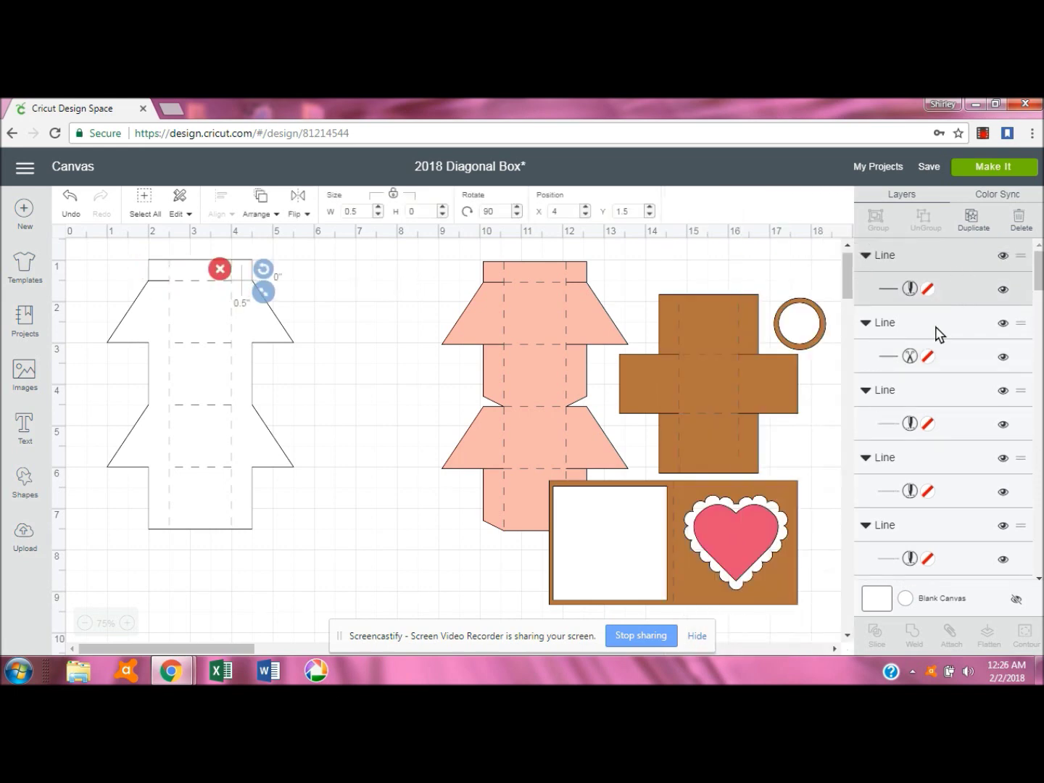
{"action": "left_click", "coordinate": [915, 289]}
{"action": "left_click", "coordinate": [686, 214]}
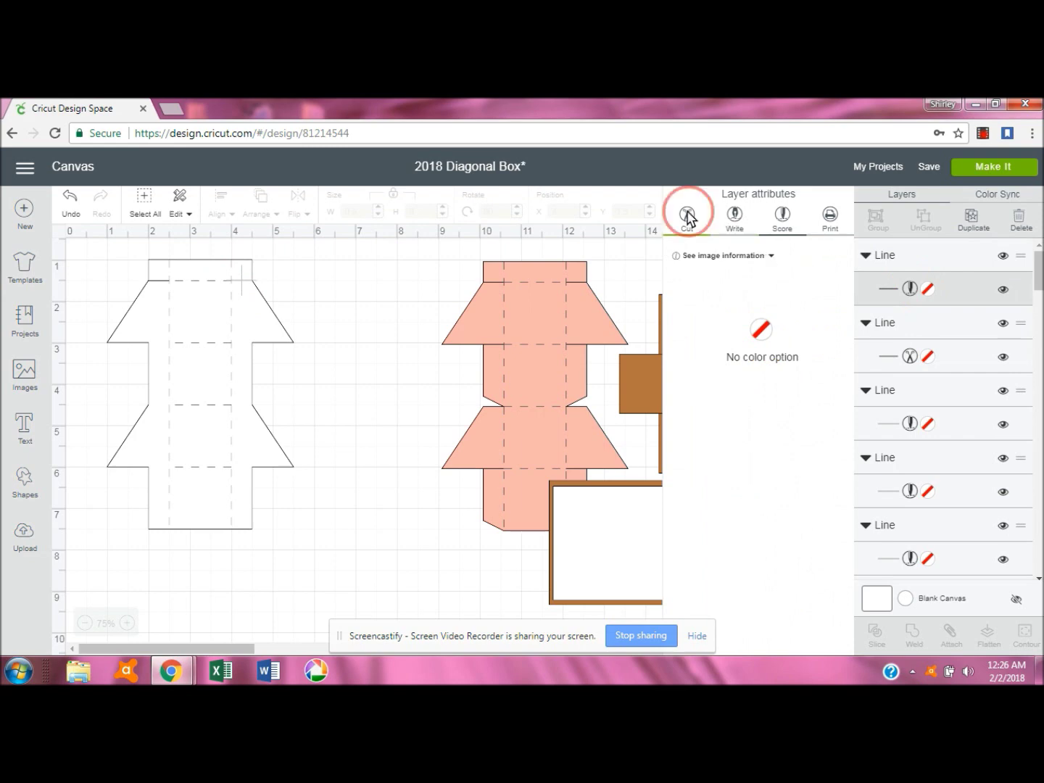
{"action": "left_click", "coordinate": [391, 277]}
Duplicate the upper-right 0.5" cut line and place the copy at X 4, Y 3.
{"action": "left_click", "coordinate": [245, 284]}
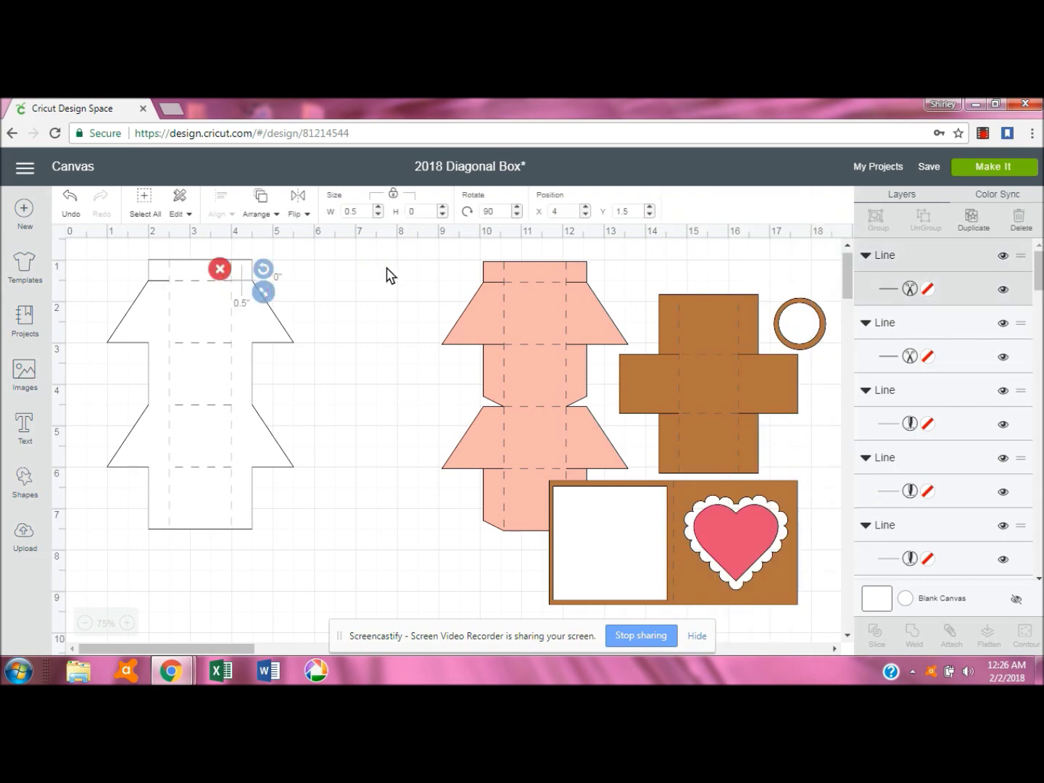
{"action": "left_click", "coordinate": [967, 214]}
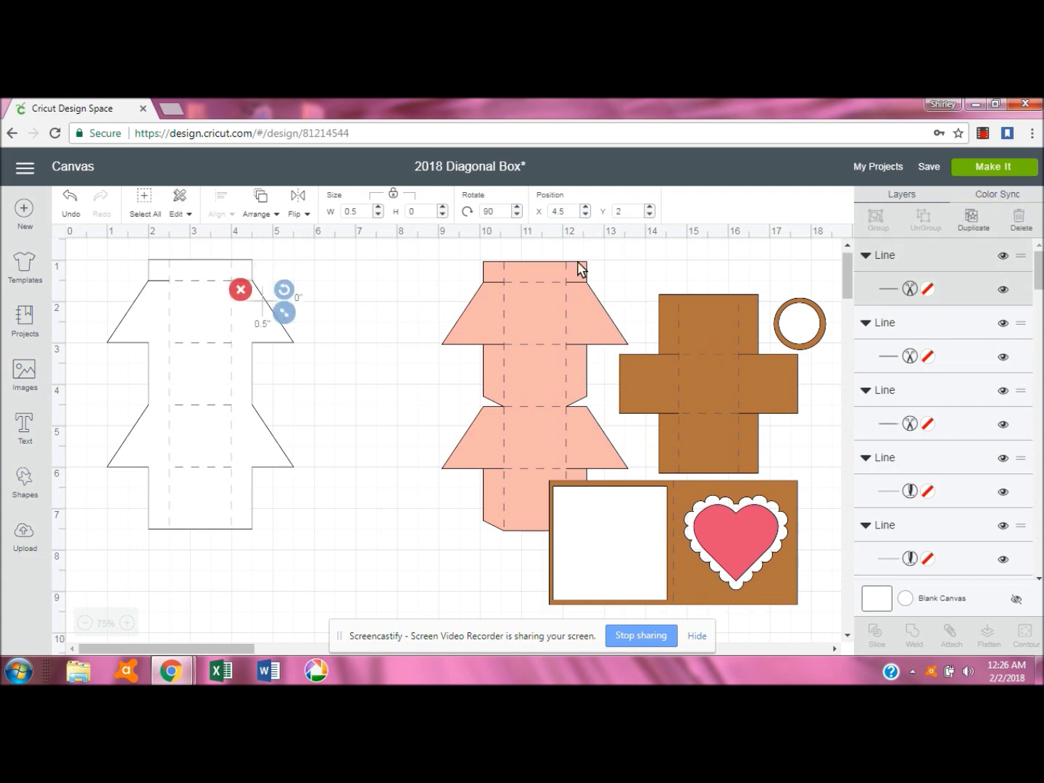
{"action": "left_click", "coordinate": [553, 212]}
{"action": "key", "text": "BackSpace"}
{"action": "type", "text": "4"}
{"action": "key", "text": "Tab"}
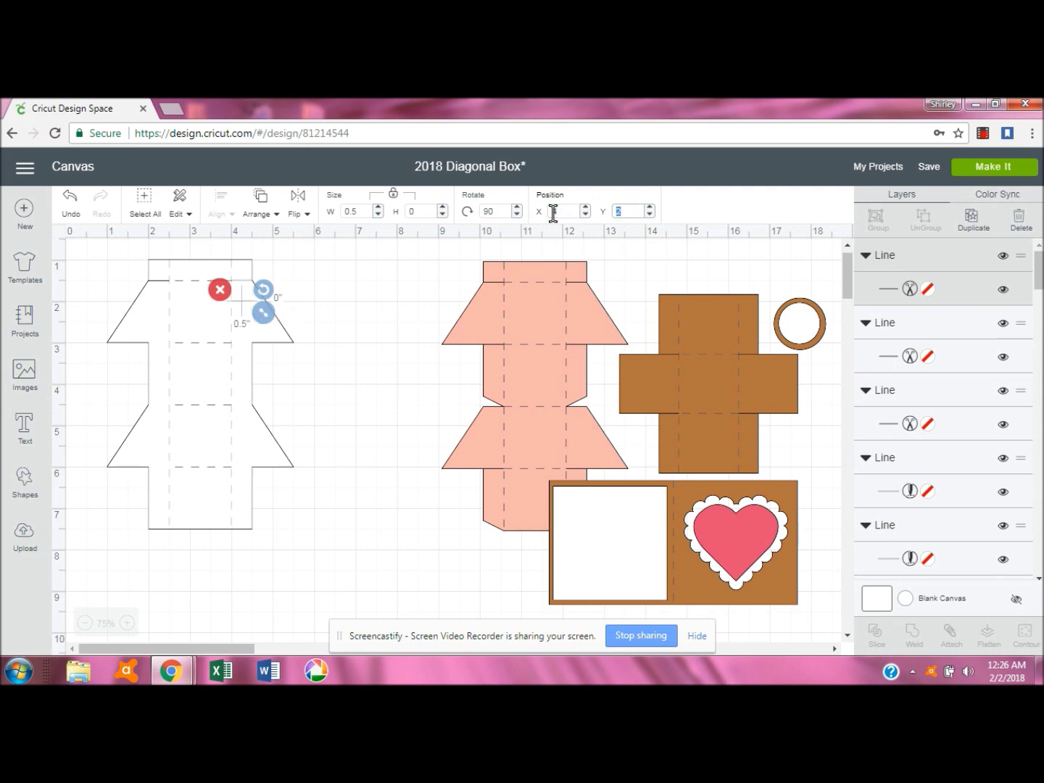
{"action": "type", "text": "3"}
{"action": "key", "text": "Tab"}
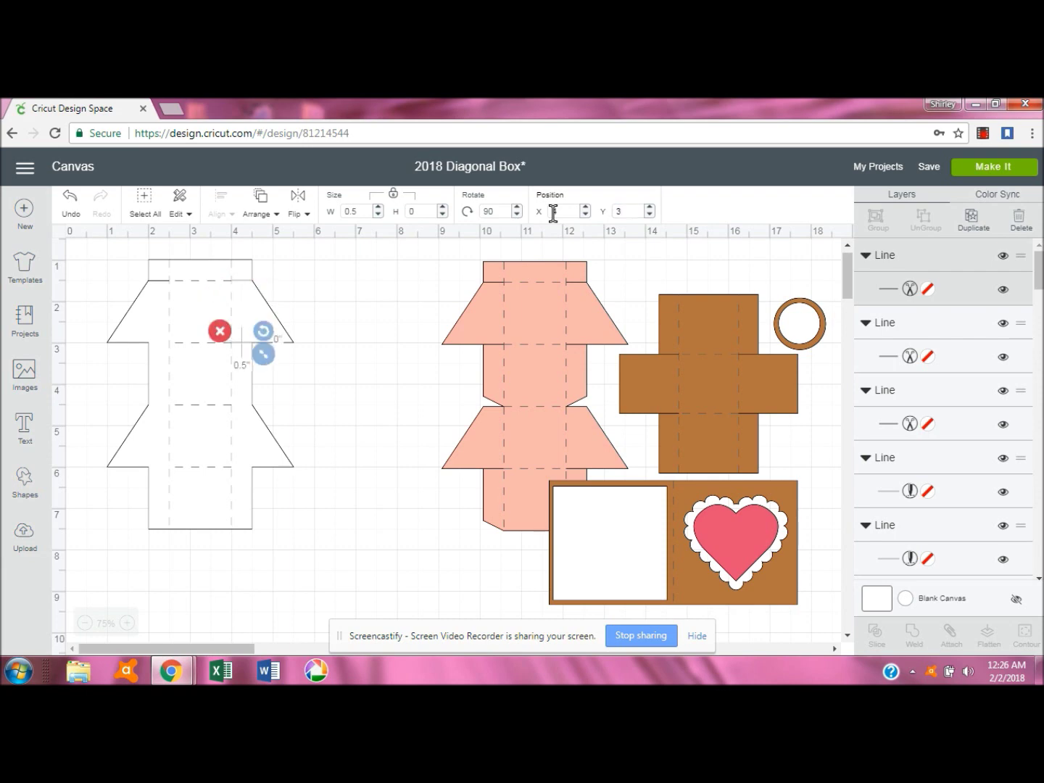
Duplicate the 0.5" cut line at the upper-right flap's base and place the copy at X 2, Y 3.
{"action": "left_click", "coordinate": [965, 223]}
{"action": "double_click", "coordinate": [547, 212]}
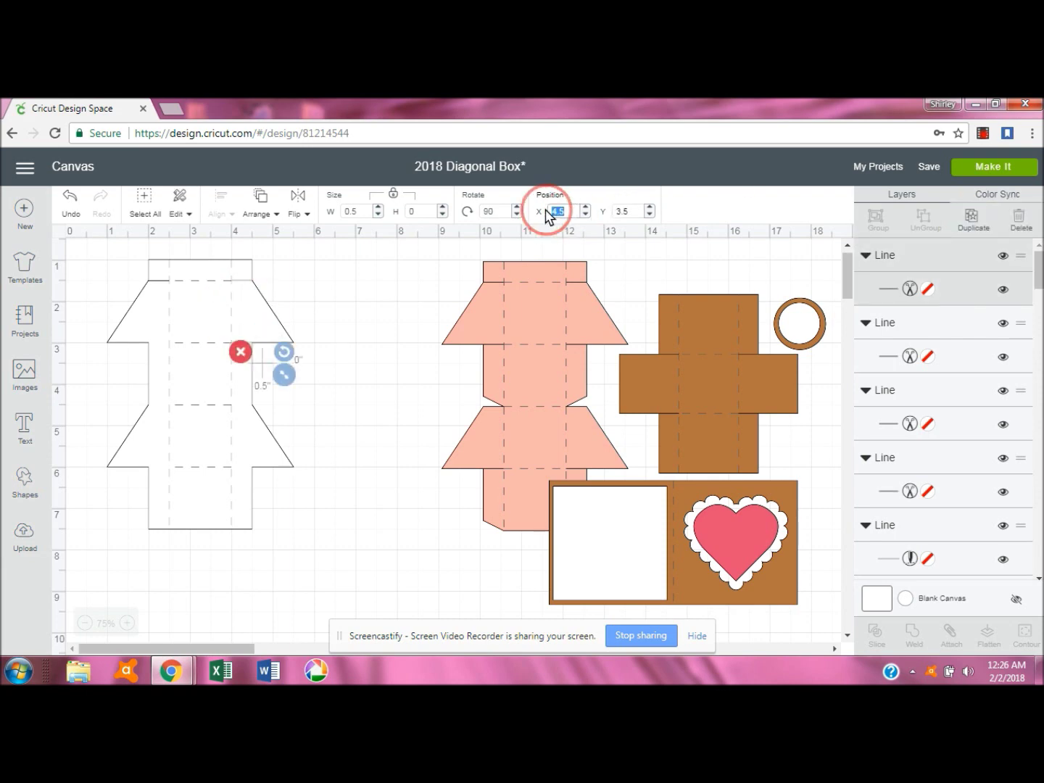
{"action": "type", "text": "2"}
{"action": "key", "text": "Tab"}
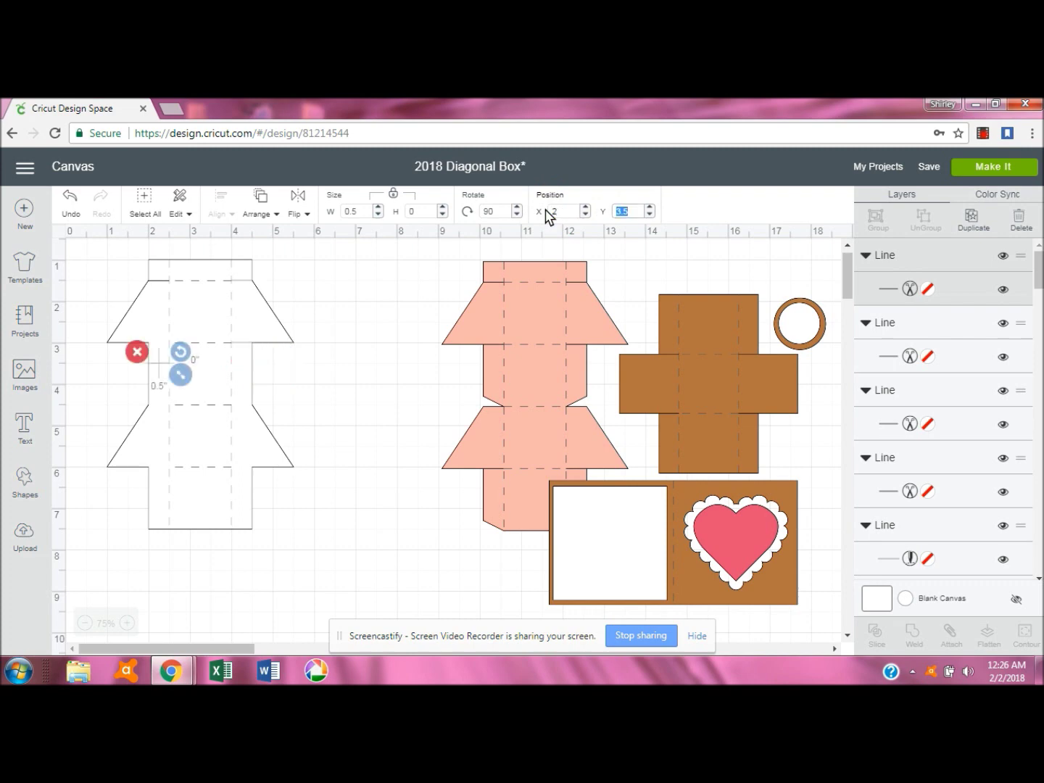
{"action": "type", "text": "3"}
{"action": "key", "text": "Return"}
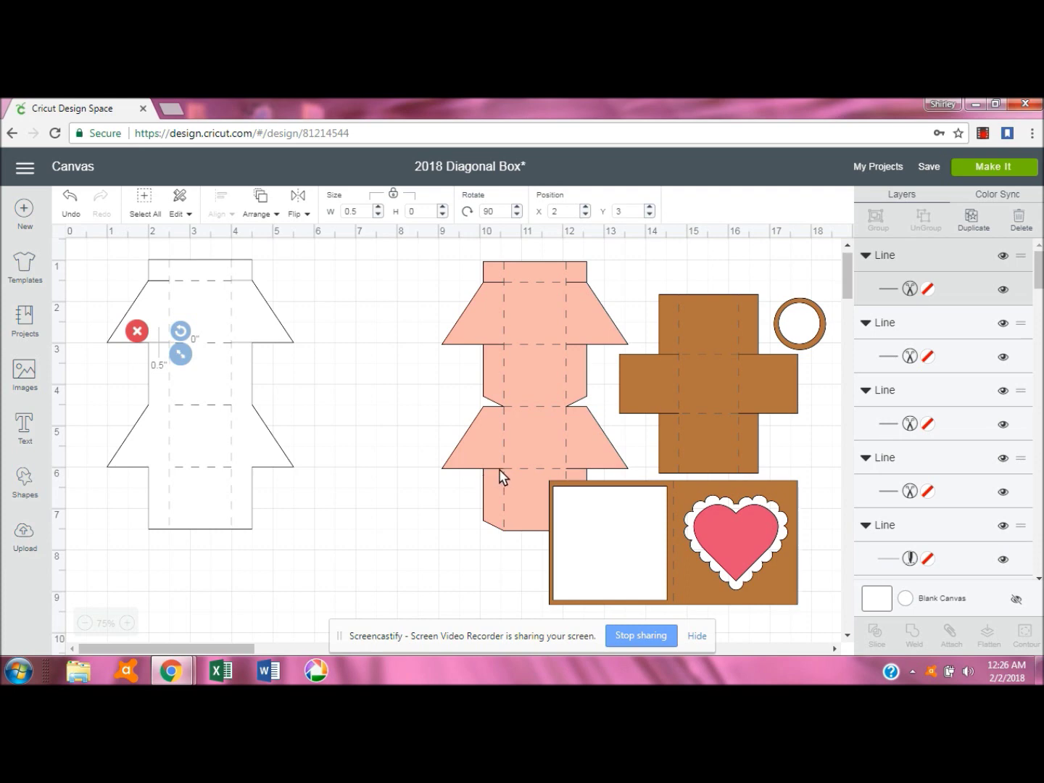
Duplicate the 0.5" cut line at the upper-left flap's base and place the copy at X 2, Y 6.
{"action": "left_click", "coordinate": [971, 216]}
{"action": "left_click", "coordinate": [551, 210]}
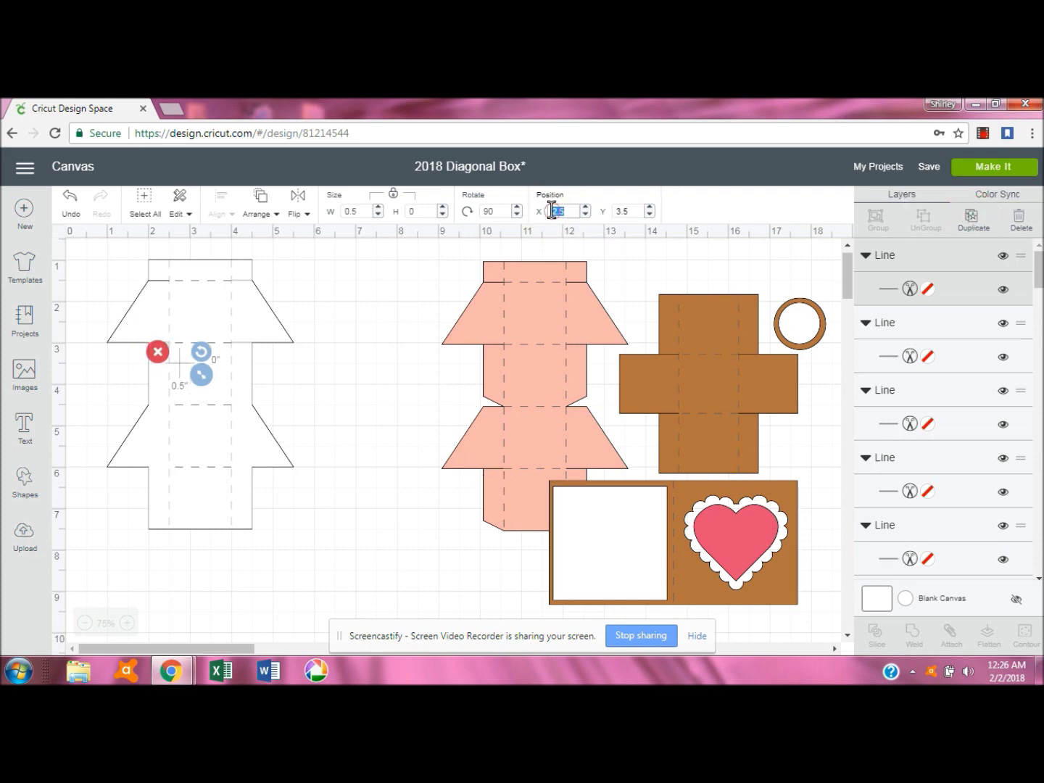
{"action": "type", "text": "6"}
{"action": "key", "text": "Tab"}
{"action": "left_click", "coordinate": [565, 211]}
{"action": "type", "text": "2"}
{"action": "key", "text": "Tab"}
{"action": "type", "text": "6"}
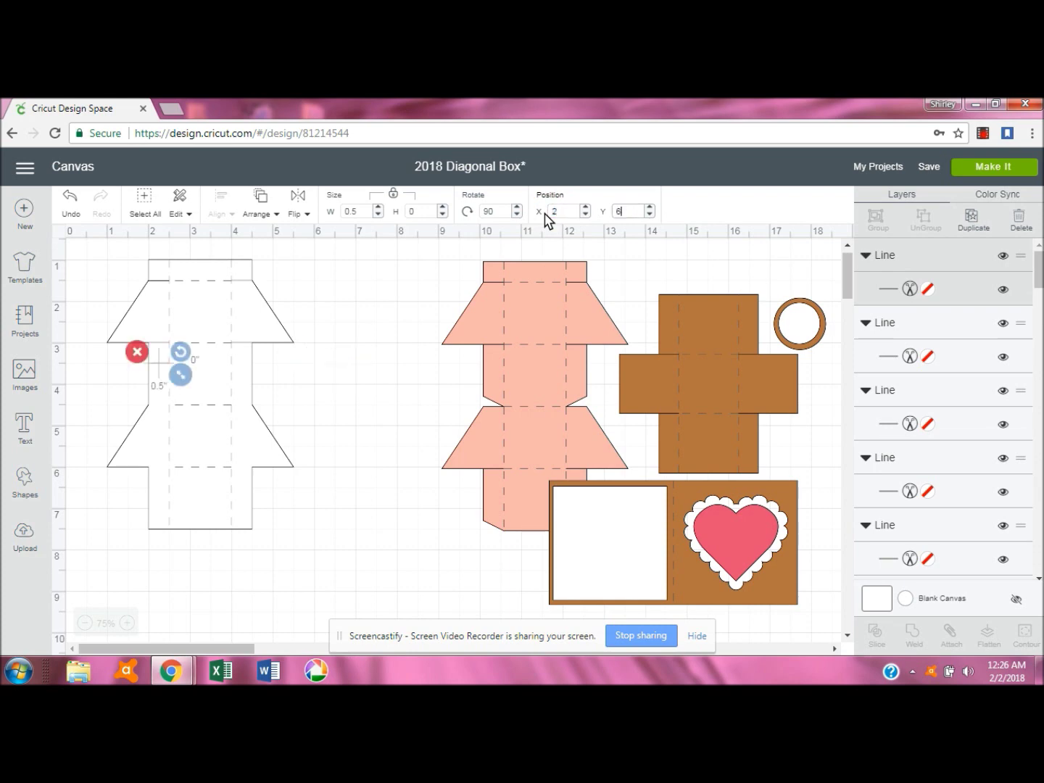
{"action": "key", "text": "Tab"}
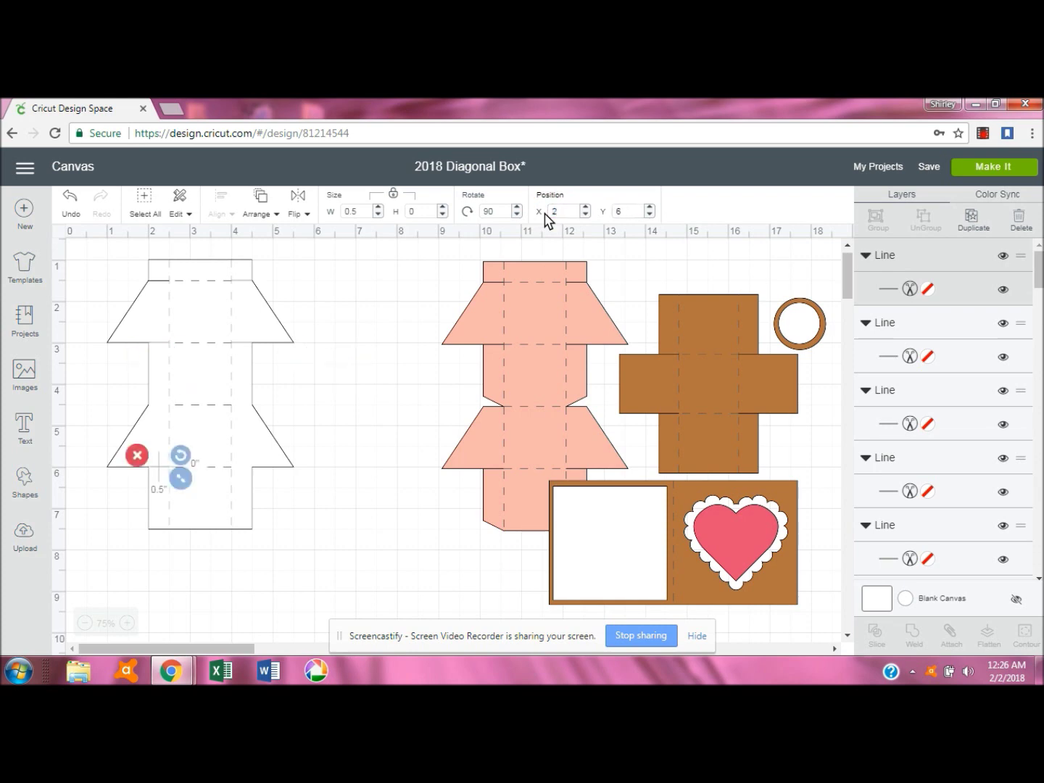
Duplicate the 0.5" cut line at the lower-left flap's base and place the copy at X 4, Y 6.
{"action": "left_click", "coordinate": [971, 221]}
{"action": "left_click_drag", "start_coordinate": [576, 211], "coordinate": [527, 221]}
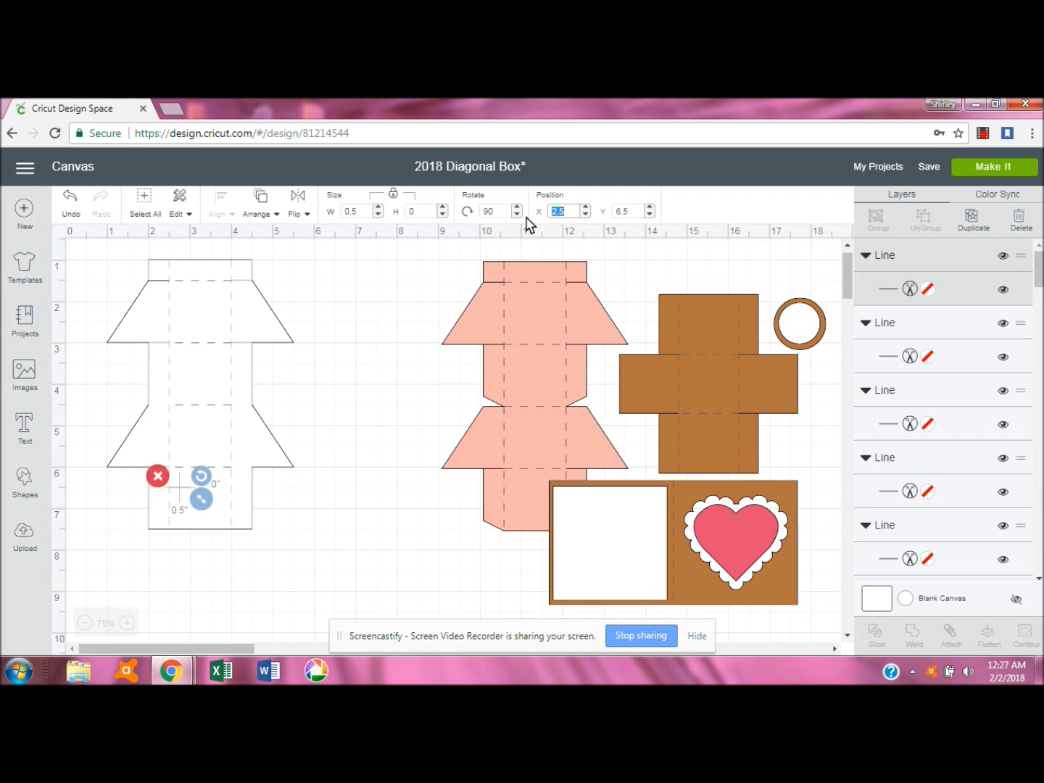
{"action": "key", "text": "Tab"}
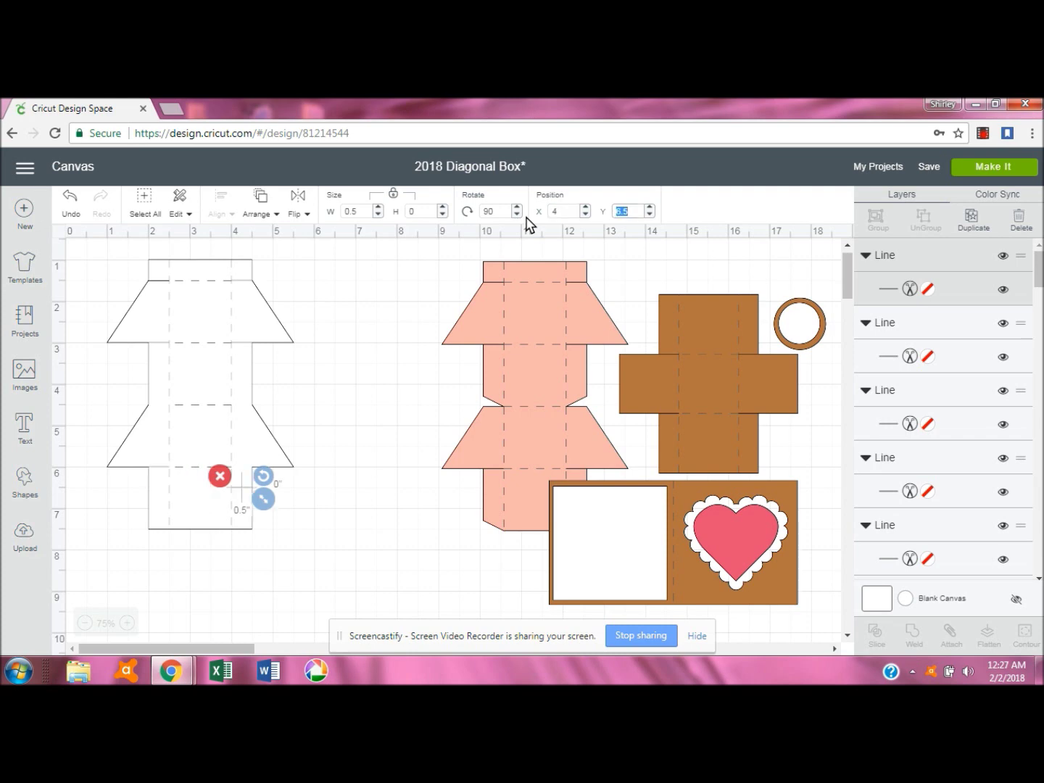
{"action": "type", "text": "6"}
{"action": "key", "text": "Return"}
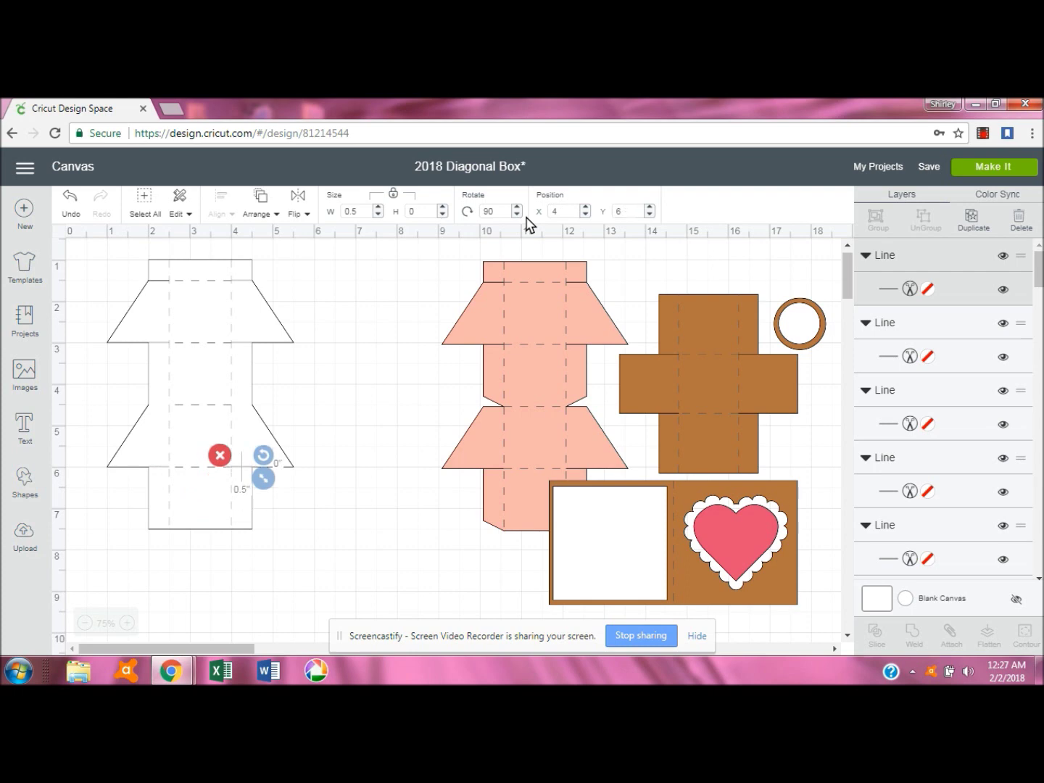
{"action": "left_click", "coordinate": [356, 396]}
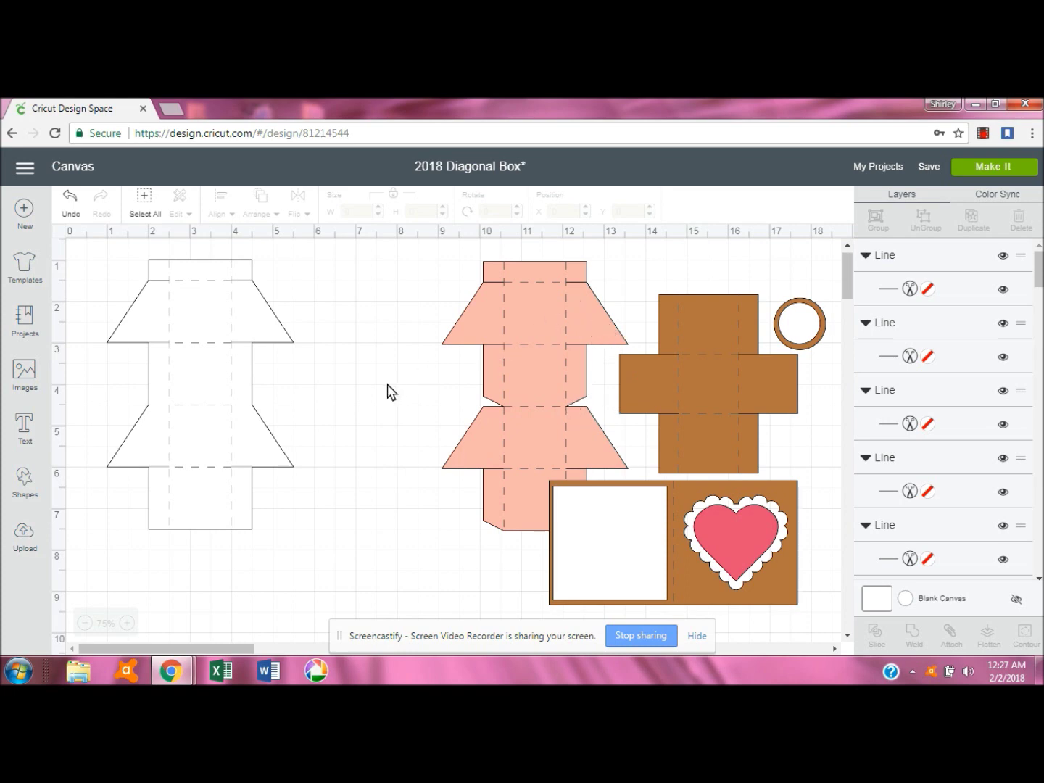
Add a triangle beside the white panel and resize it to about 0.5" wide by 1.1" high.
{"action": "left_click", "coordinate": [24, 480]}
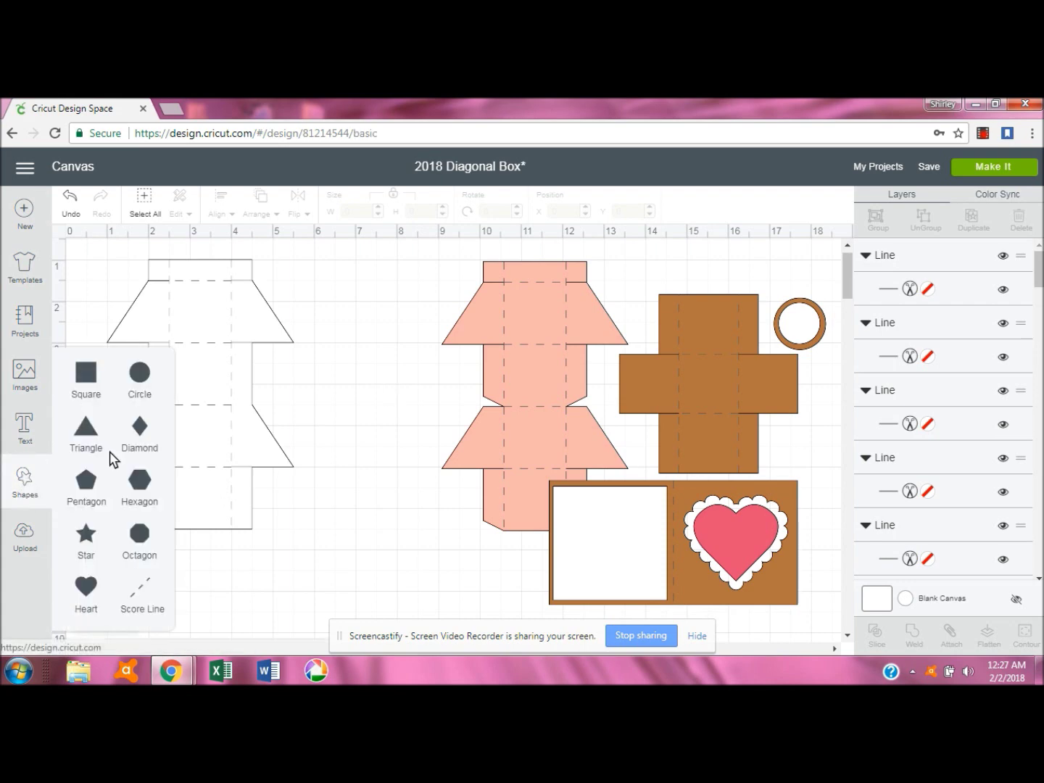
{"action": "left_click", "coordinate": [86, 428]}
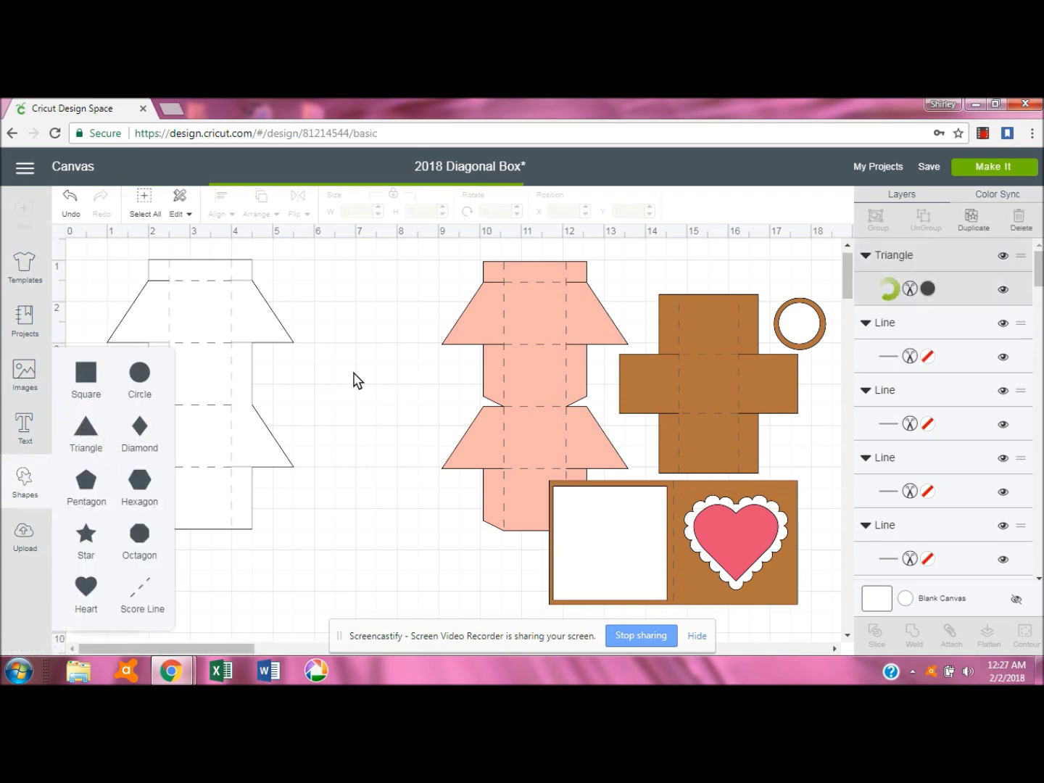
{"action": "left_click_drag", "start_coordinate": [251, 429], "coordinate": [390, 427]}
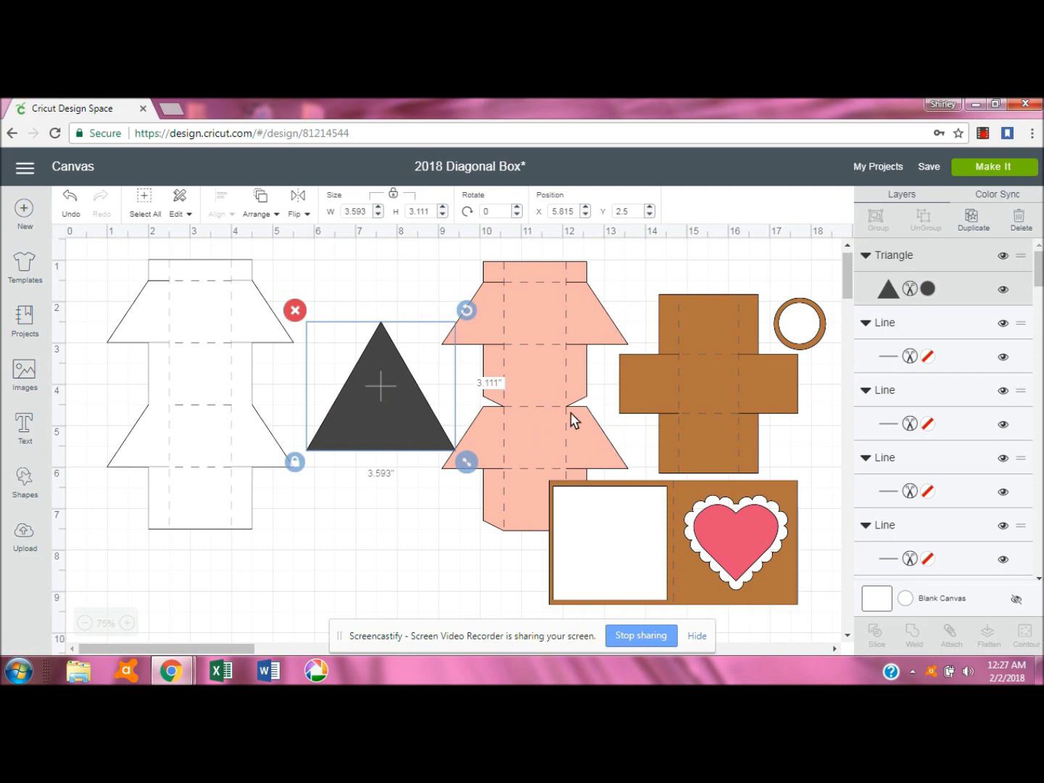
{"action": "left_click_drag", "start_coordinate": [468, 460], "coordinate": [346, 380]}
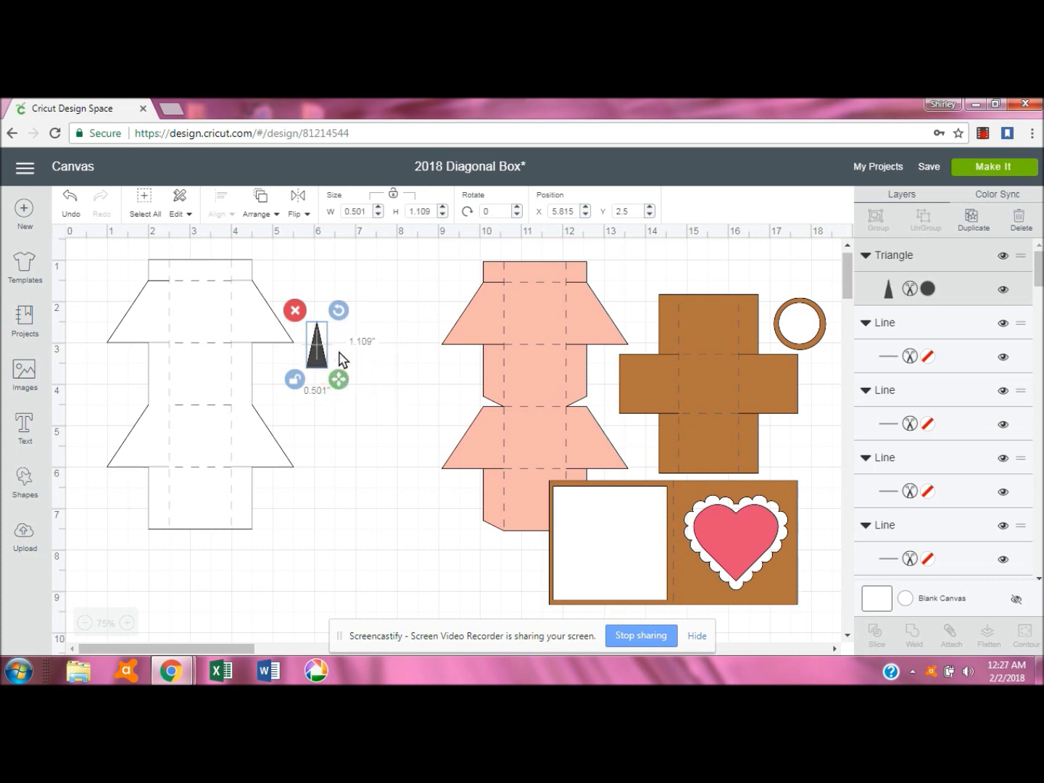
Flip the triangle horizontally, rotate it to about 255.34°, and put its tip at the right end of the middle score line.
{"action": "left_click", "coordinate": [484, 211]}
{"action": "type", "text": "9"}
{"action": "key", "text": "Return"}
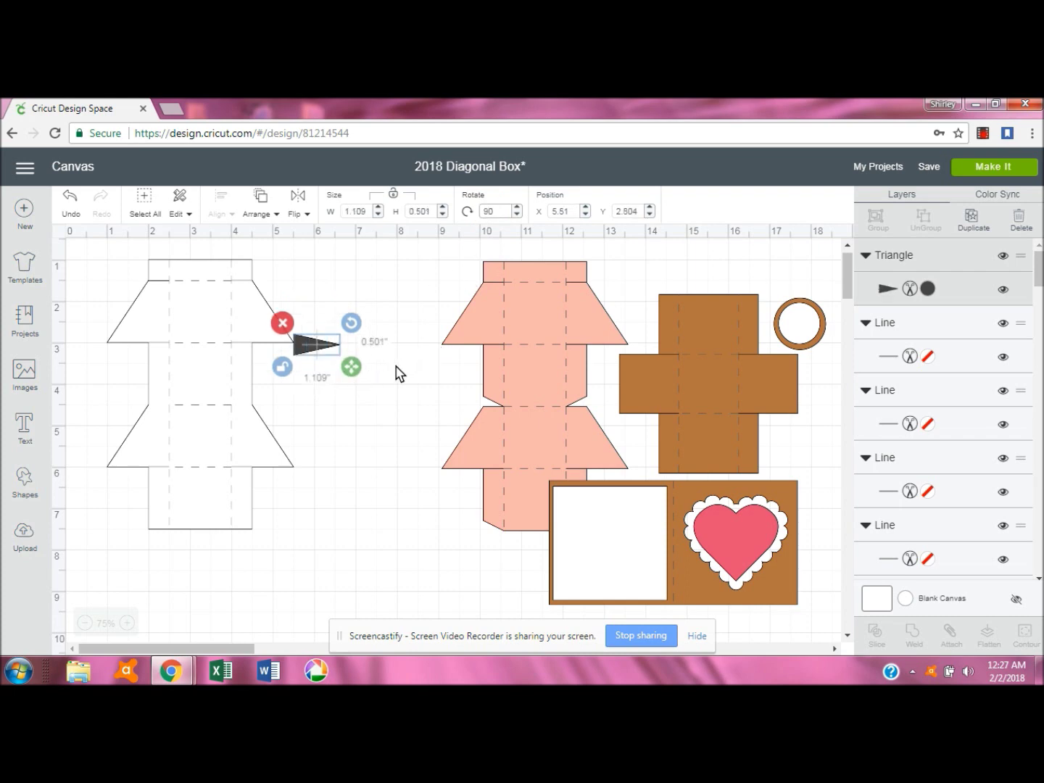
{"action": "left_click", "coordinate": [296, 205]}
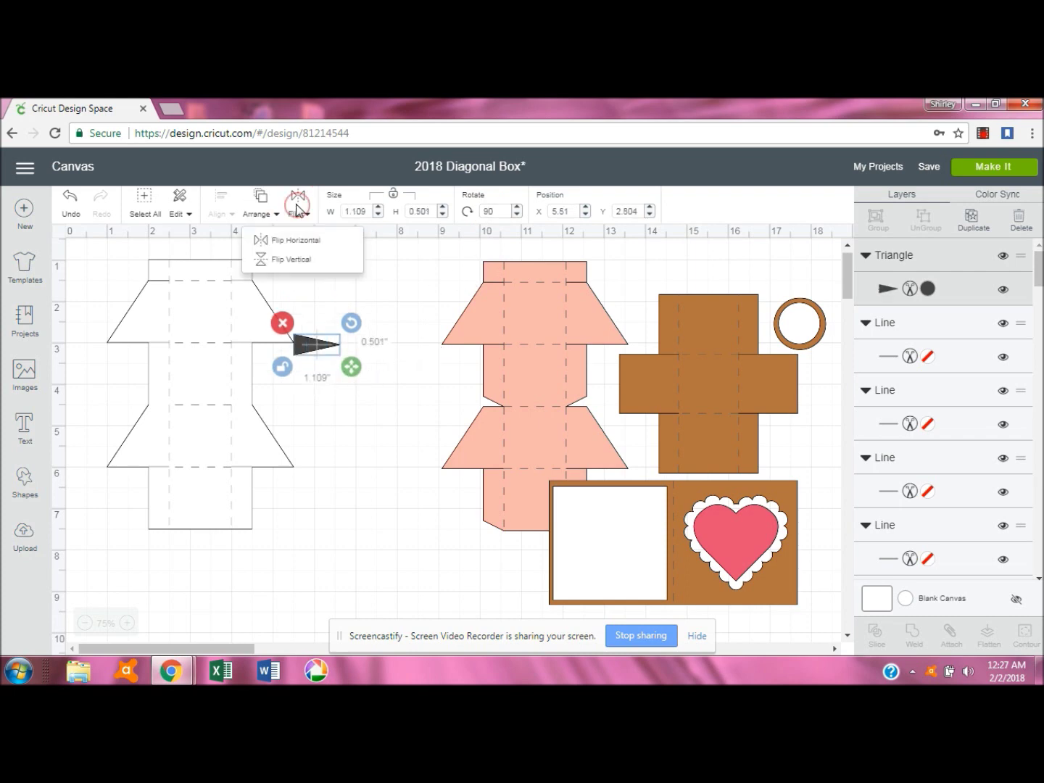
{"action": "left_click", "coordinate": [294, 240]}
{"action": "left_click_drag", "start_coordinate": [336, 342], "coordinate": [266, 404]}
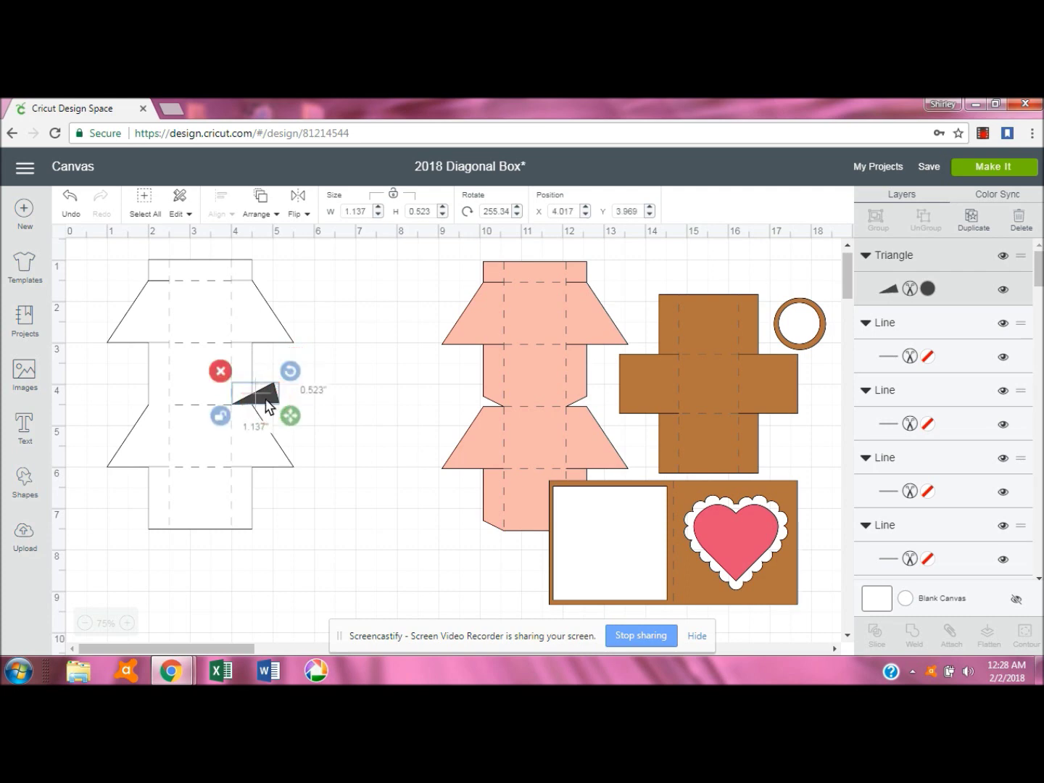
Try the triangle at an X position of 4.4.
{"action": "left_click", "coordinate": [577, 211]}
{"action": "type", "text": "4.4"}
{"action": "key", "text": "Tab"}
{"action": "left_click", "coordinate": [434, 316]}
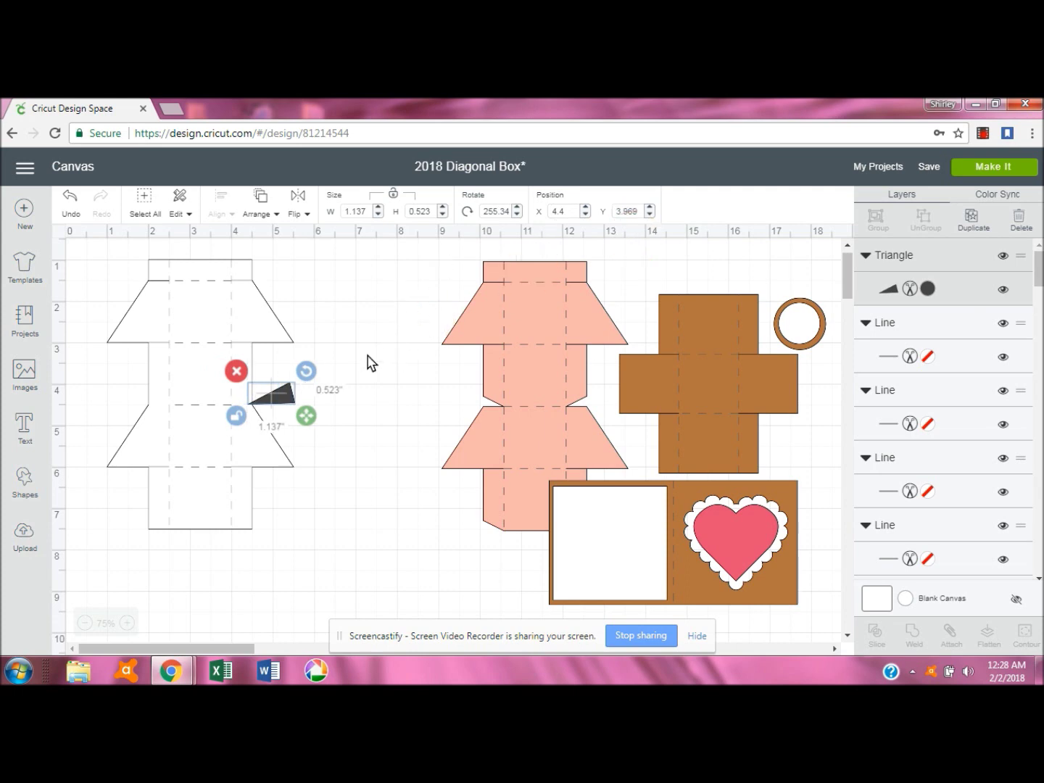
{"action": "left_click", "coordinate": [349, 417]}
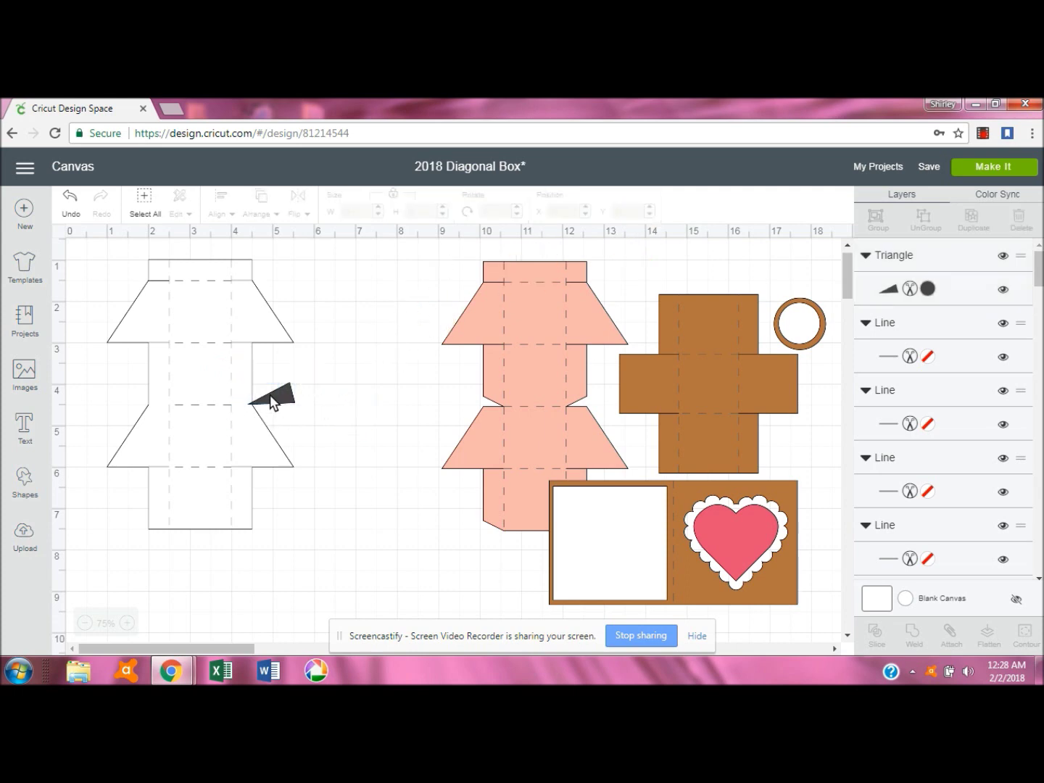
Move the triangle back to the right end of the middle score line, at about X 4.01, Y 4.01.
{"action": "left_click_drag", "start_coordinate": [274, 398], "coordinate": [258, 399]}
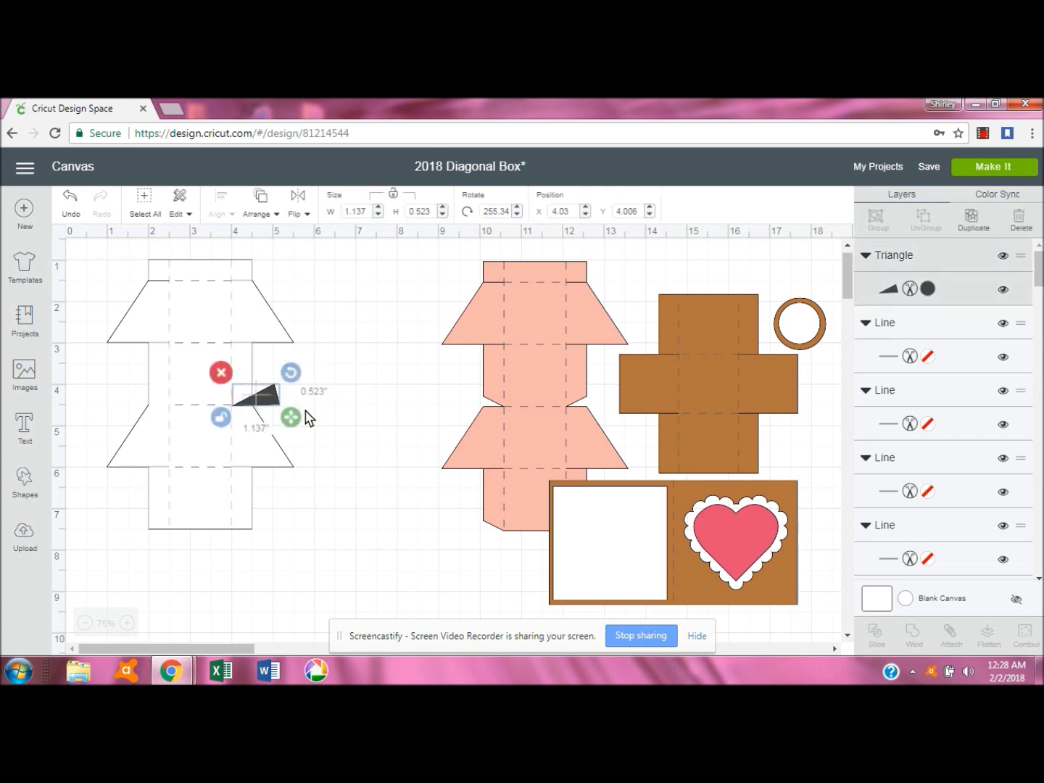
{"action": "left_click_drag", "start_coordinate": [252, 396], "coordinate": [251, 395]}
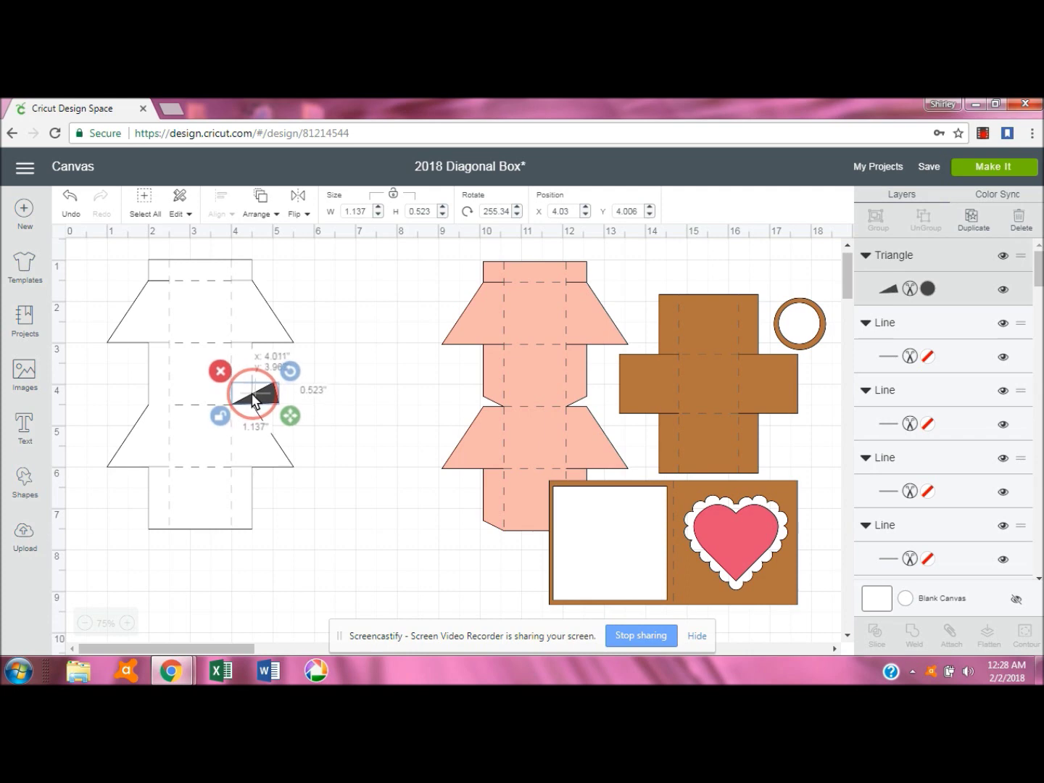
{"action": "left_click_drag", "start_coordinate": [252, 395], "coordinate": [269, 404]}
{"action": "left_click", "coordinate": [379, 416]}
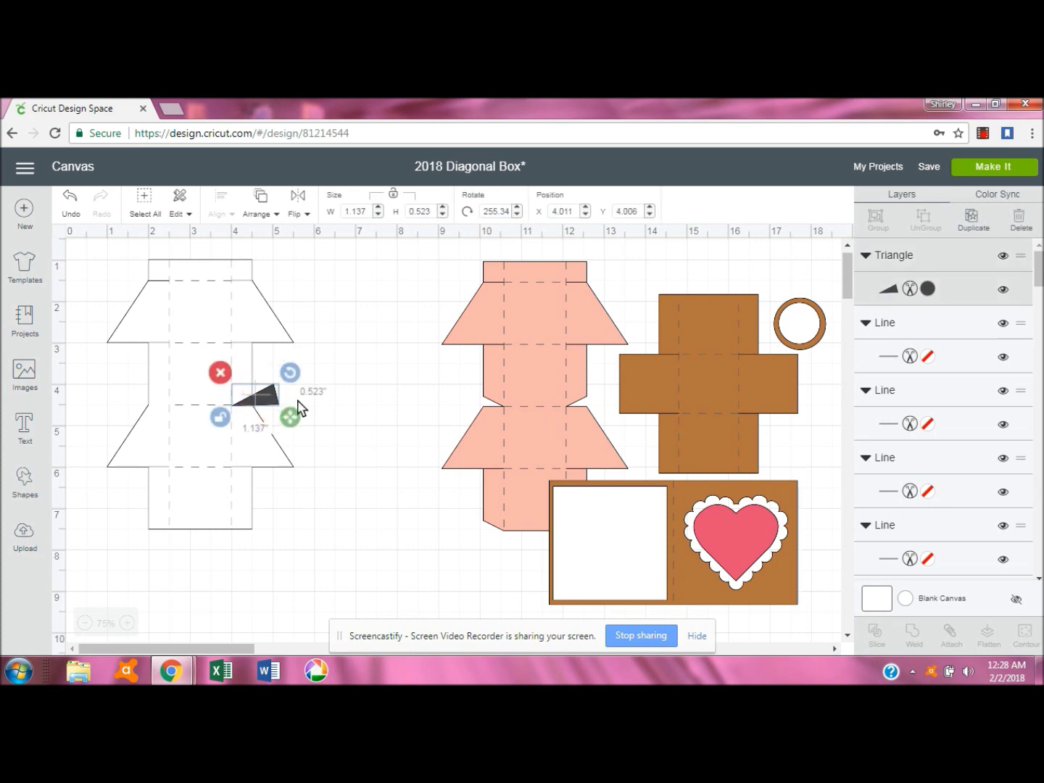
{"action": "left_click", "coordinate": [340, 432]}
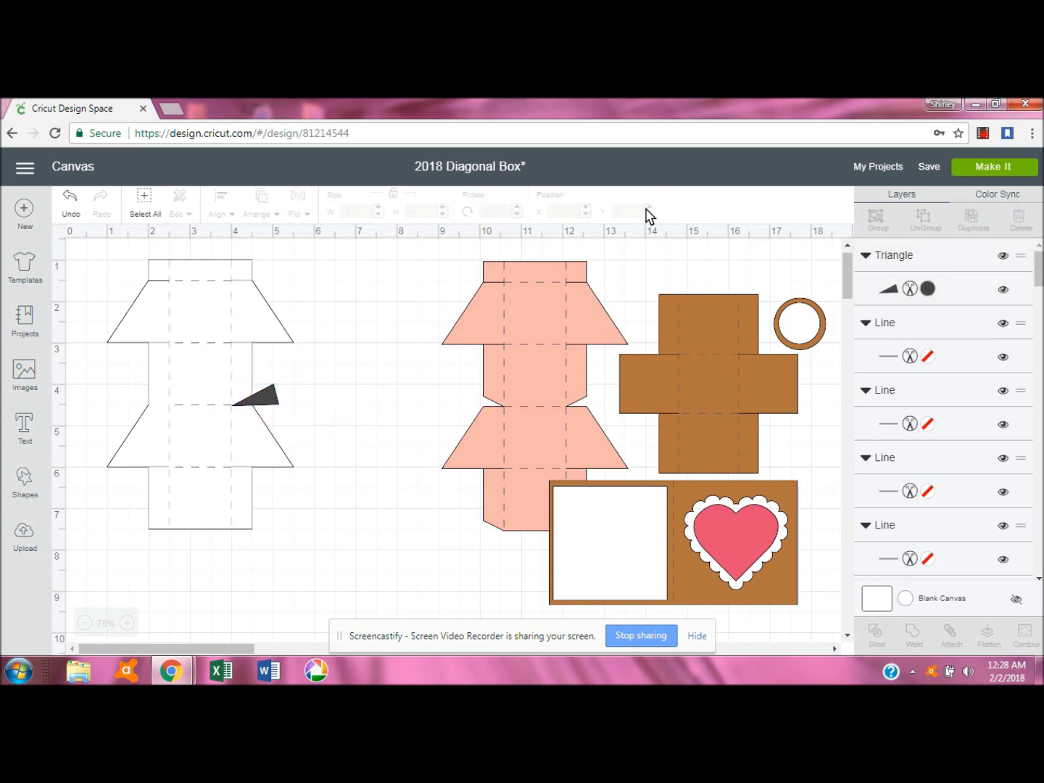
Set the triangle's Y position to 4 and nudge it to about X 3.99, Y 3.98.
{"action": "left_click", "coordinate": [254, 398]}
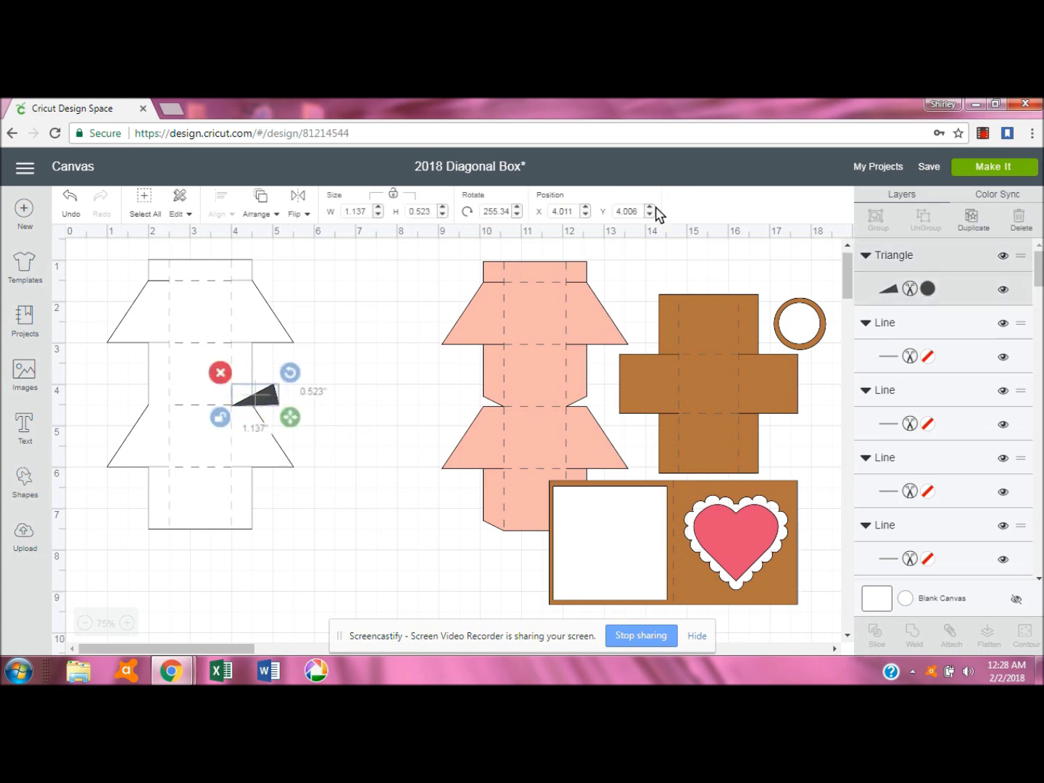
{"action": "left_click_drag", "start_coordinate": [638, 211], "coordinate": [613, 211]}
{"action": "type", "text": "4"}
{"action": "key", "text": "Return"}
{"action": "left_click", "coordinate": [266, 405]}
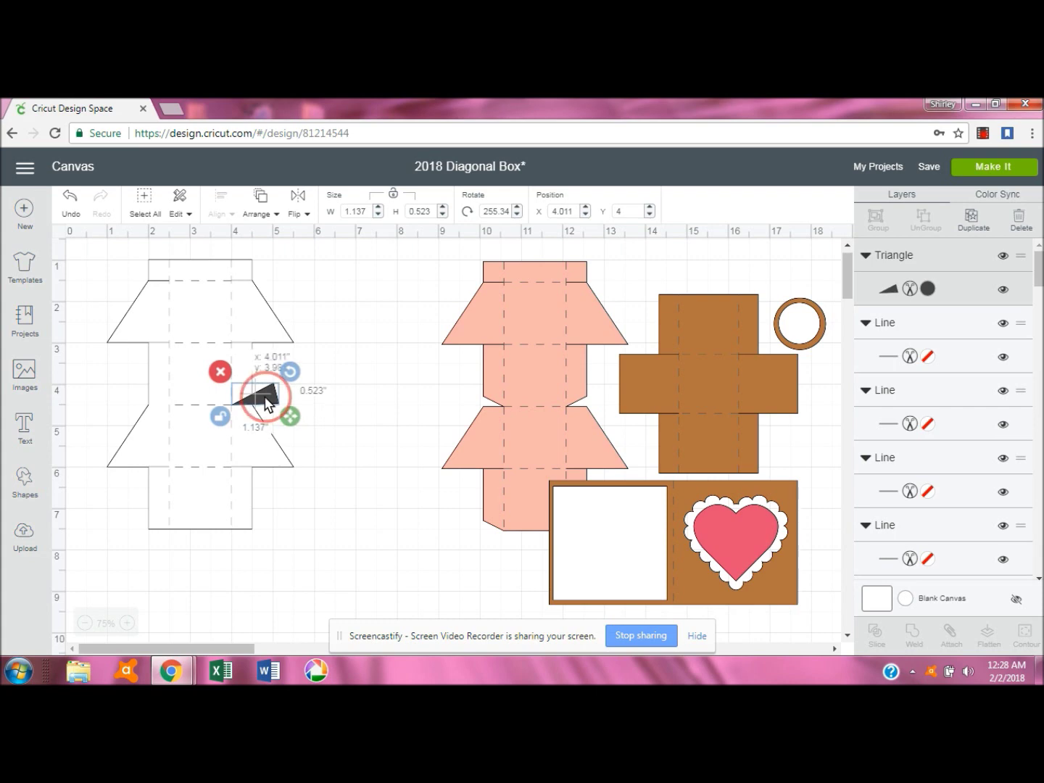
{"action": "left_click_drag", "start_coordinate": [266, 405], "coordinate": [264, 404]}
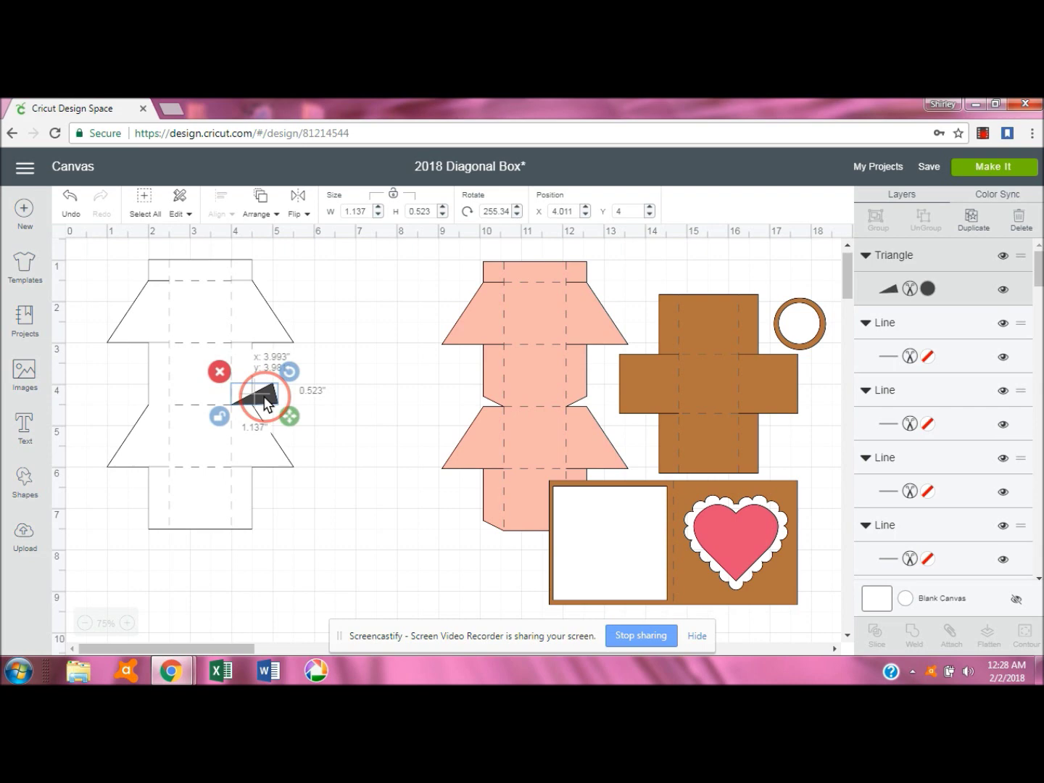
{"action": "left_click", "coordinate": [341, 421]}
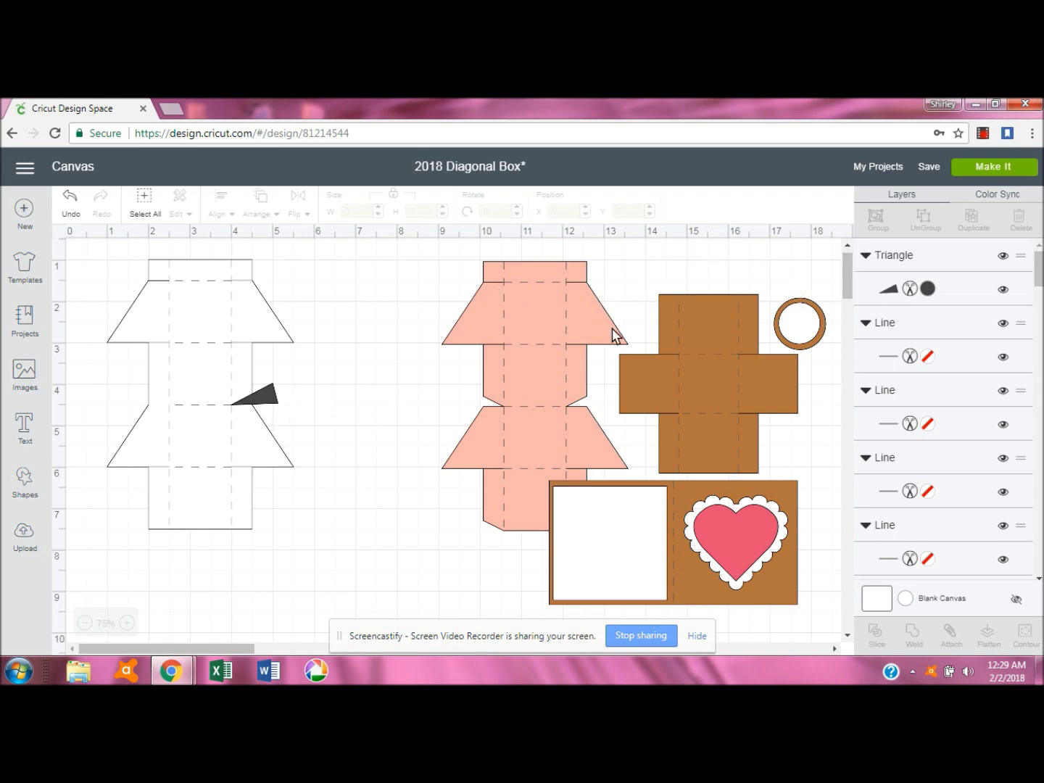
Duplicate the triangle, flip the copy horizontally, and place it at the middle score line's left end, about X 1.36, Y 3.96.
{"action": "left_click", "coordinate": [269, 395]}
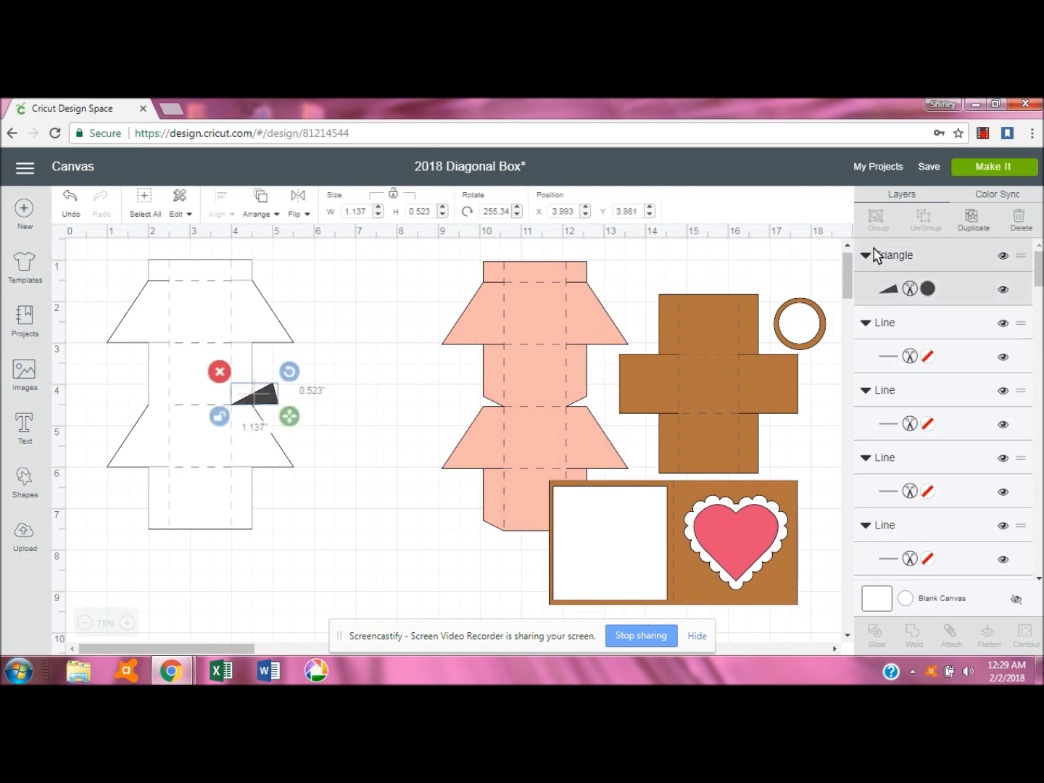
{"action": "left_click", "coordinate": [970, 221]}
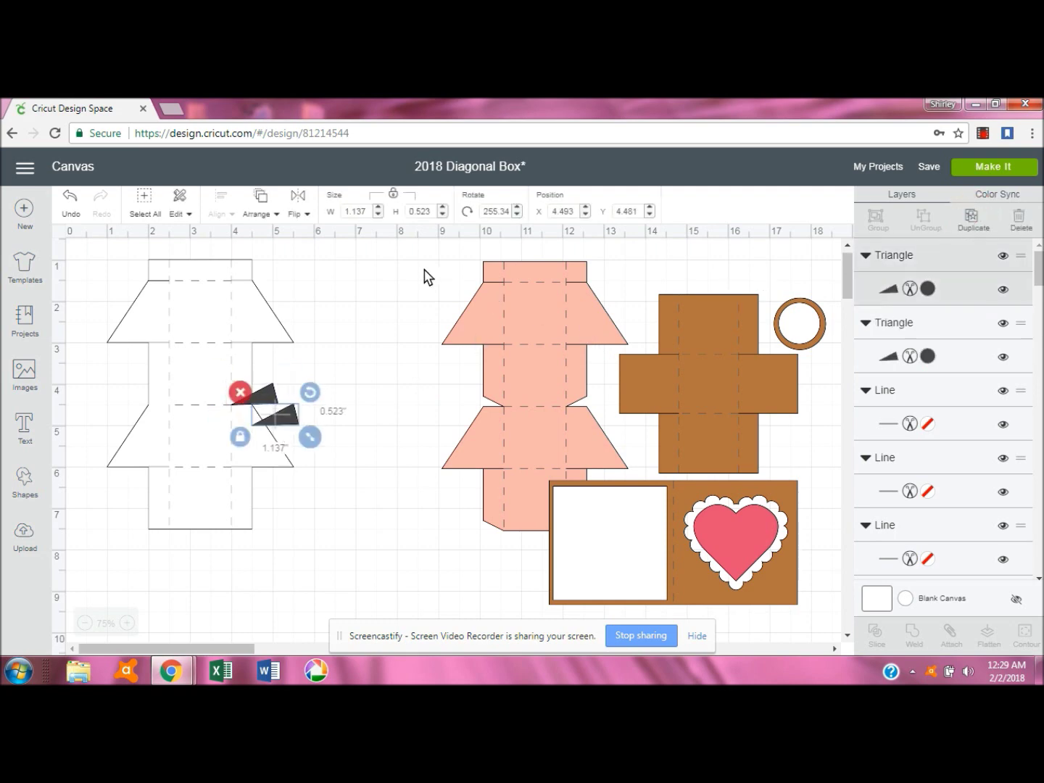
{"action": "left_click", "coordinate": [305, 211]}
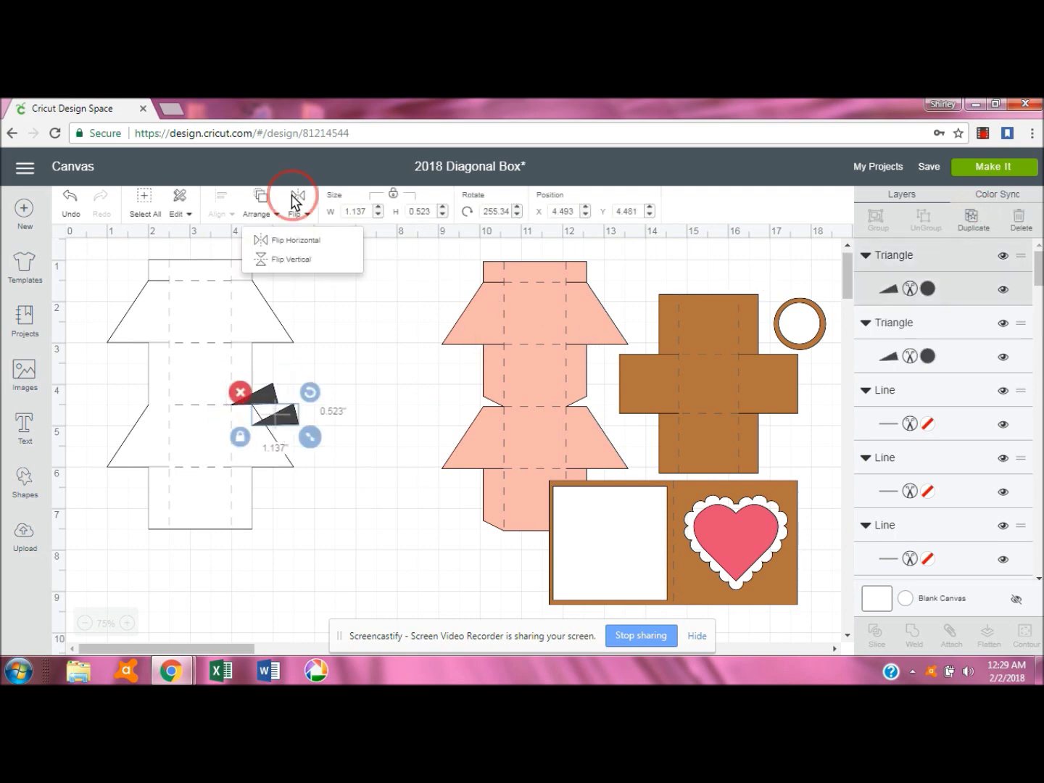
{"action": "left_click", "coordinate": [276, 238]}
{"action": "left_click_drag", "start_coordinate": [276, 419], "coordinate": [137, 397]}
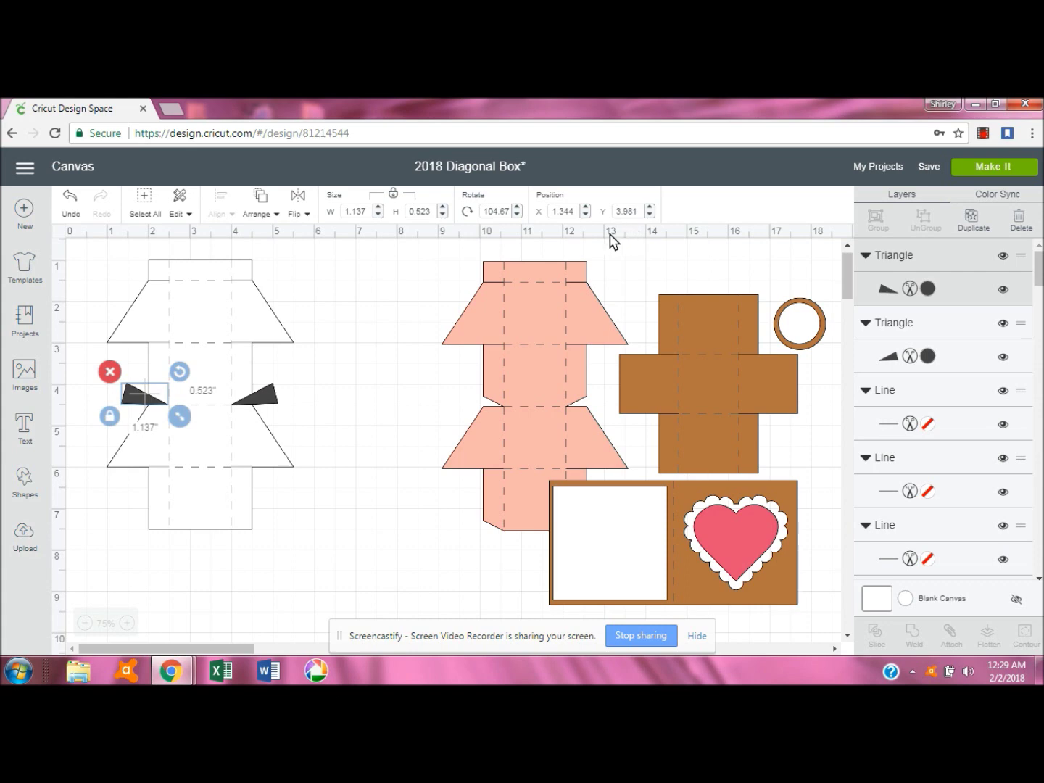
{"action": "left_click_drag", "start_coordinate": [128, 401], "coordinate": [128, 401]}
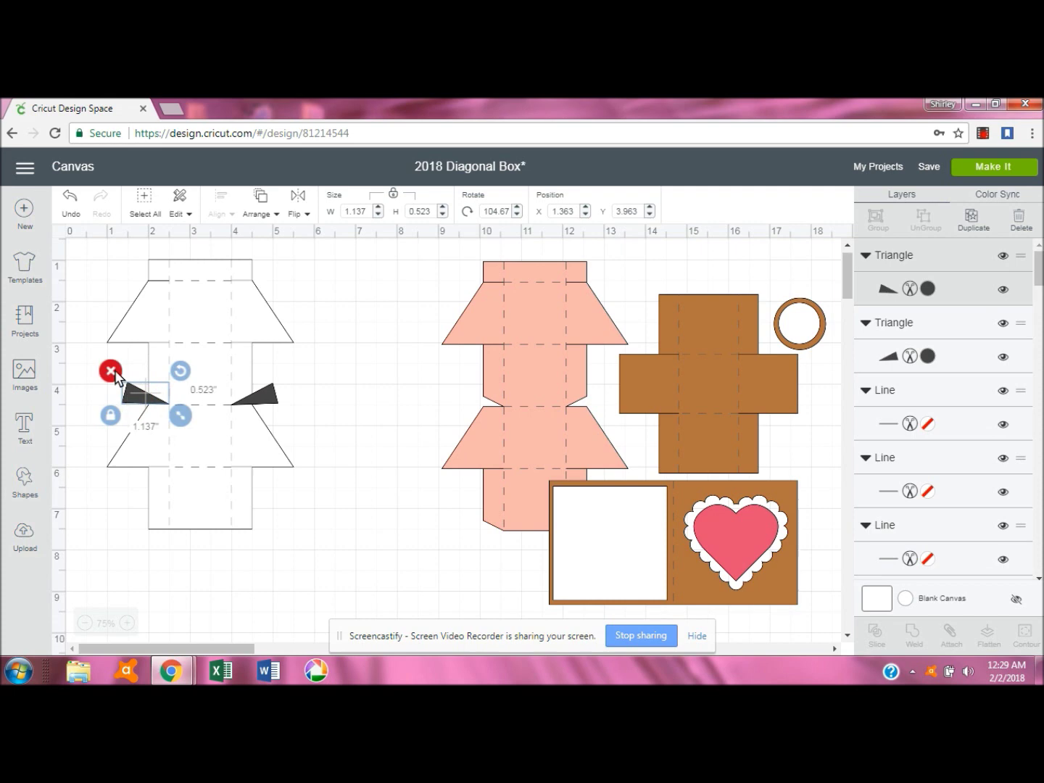
{"action": "left_click", "coordinate": [144, 398]}
{"action": "left_click", "coordinate": [369, 361]}
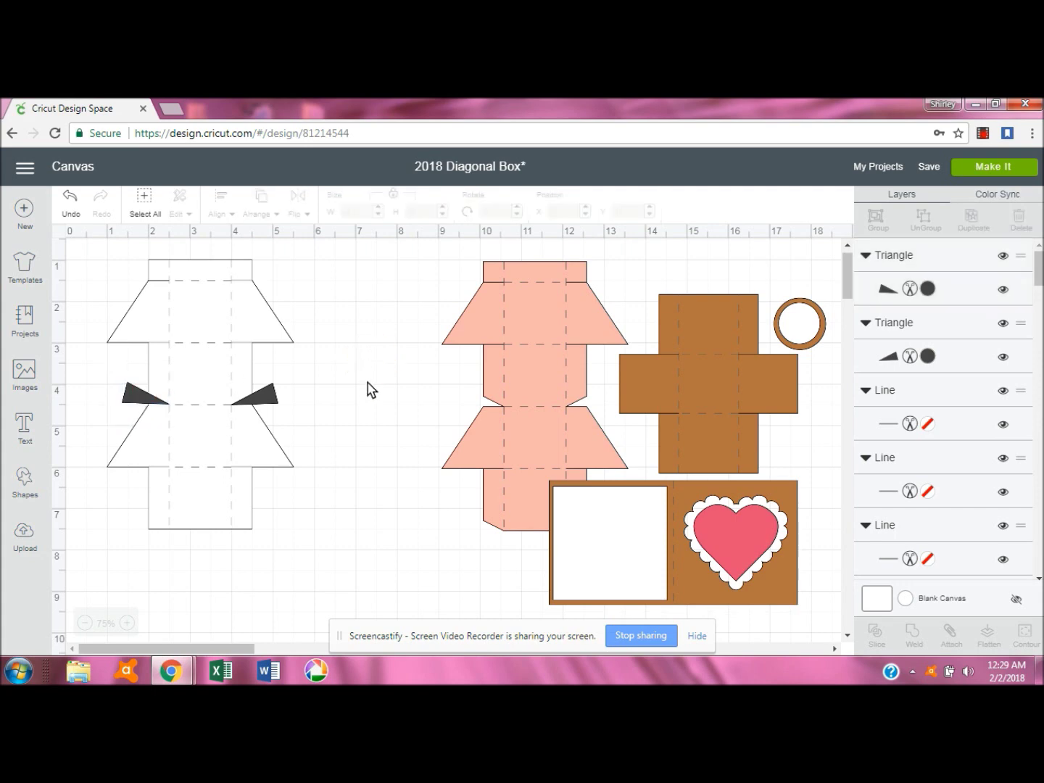
Nudge the left triangle slightly down to about Y 3.98 so its tip meets the middle score line.
{"action": "left_click", "coordinate": [140, 398]}
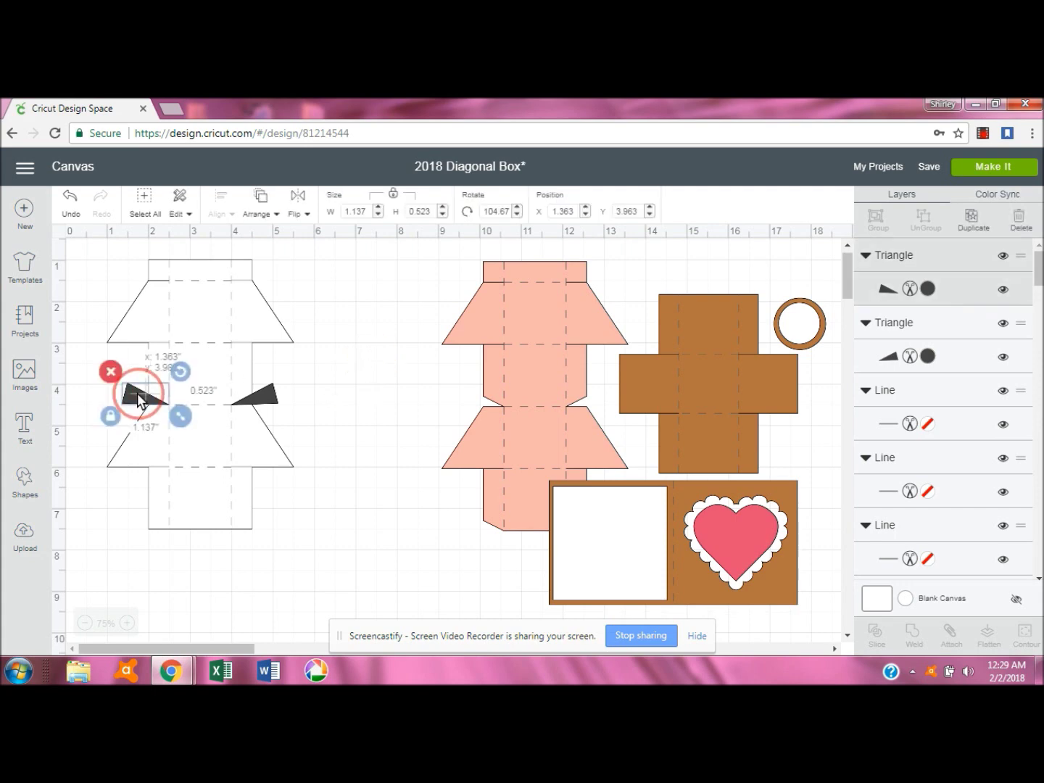
{"action": "left_click_drag", "start_coordinate": [138, 394], "coordinate": [138, 395]}
{"action": "left_click", "coordinate": [138, 397]}
{"action": "left_click", "coordinate": [397, 384]}
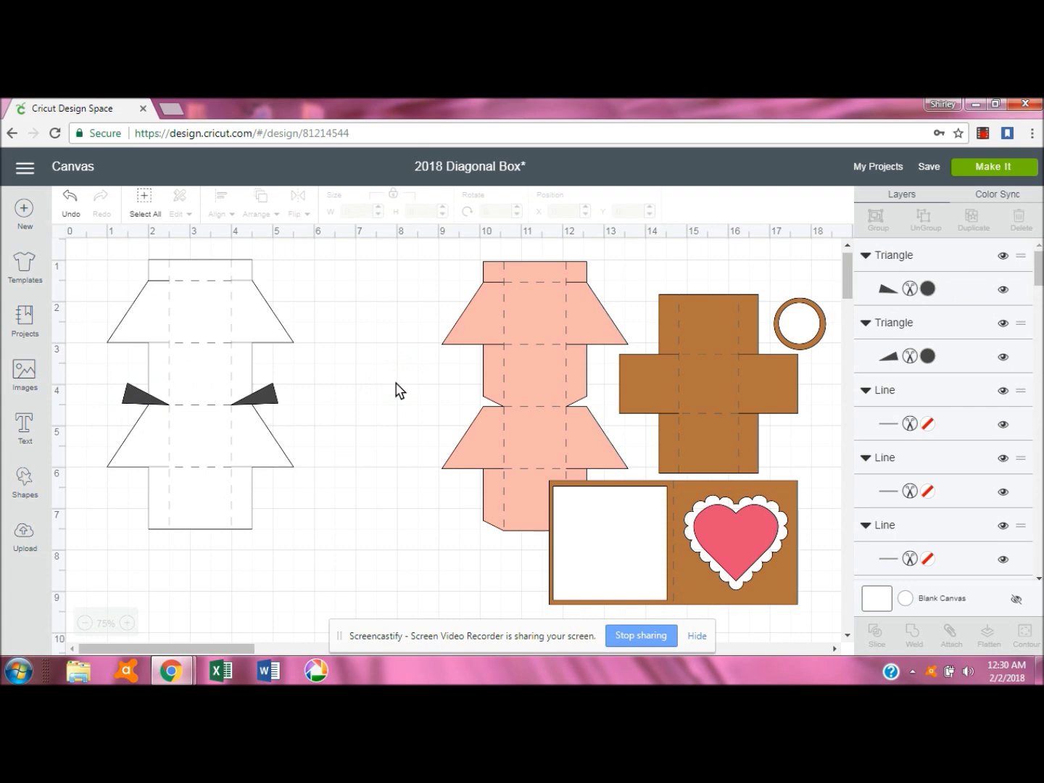
Duplicate the right triangle and place the copy over the panel's lower-right corner at about X 4.01, Y 7.
{"action": "left_click", "coordinate": [268, 394]}
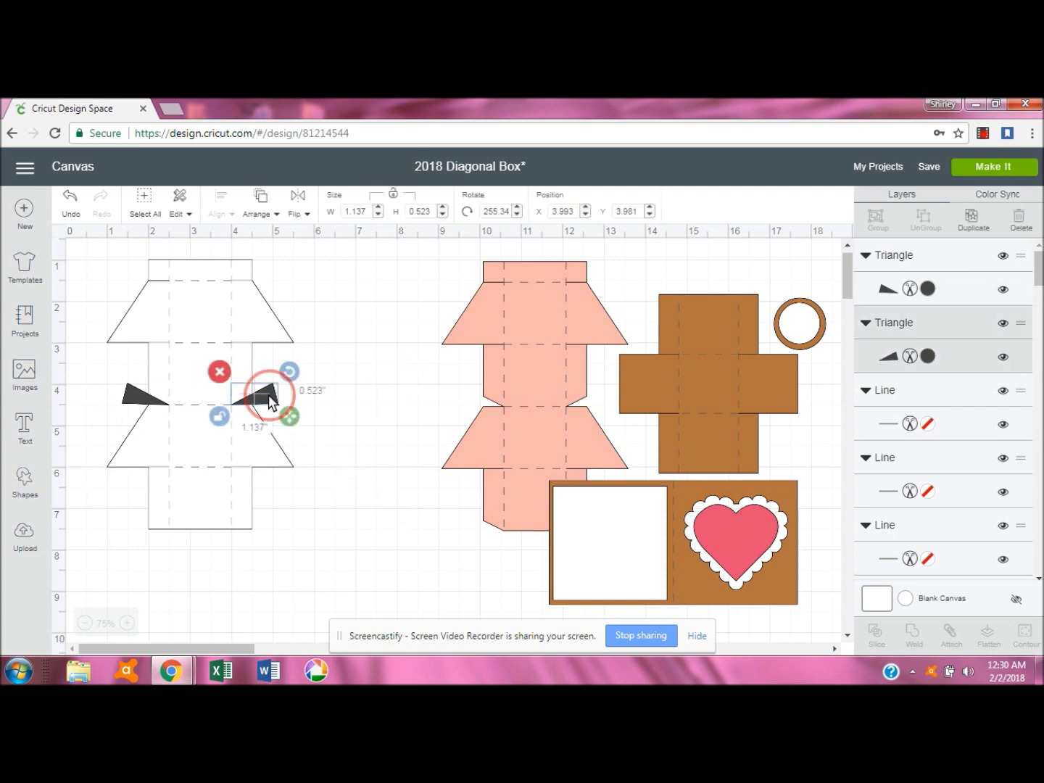
{"action": "left_click", "coordinate": [972, 226]}
{"action": "left_click_drag", "start_coordinate": [282, 423], "coordinate": [260, 518]}
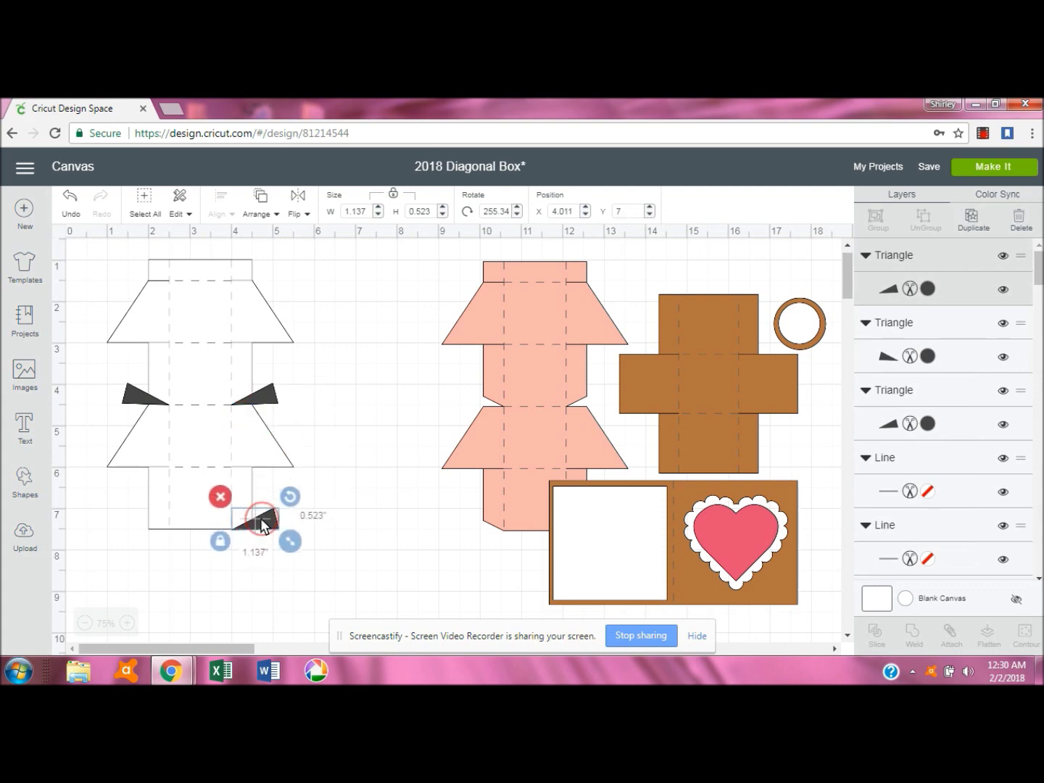
Duplicate the upper-left triangle and place the copy over the panel's lower-left corner at about X 1.4, Y 6.98.
{"action": "left_click", "coordinate": [146, 399]}
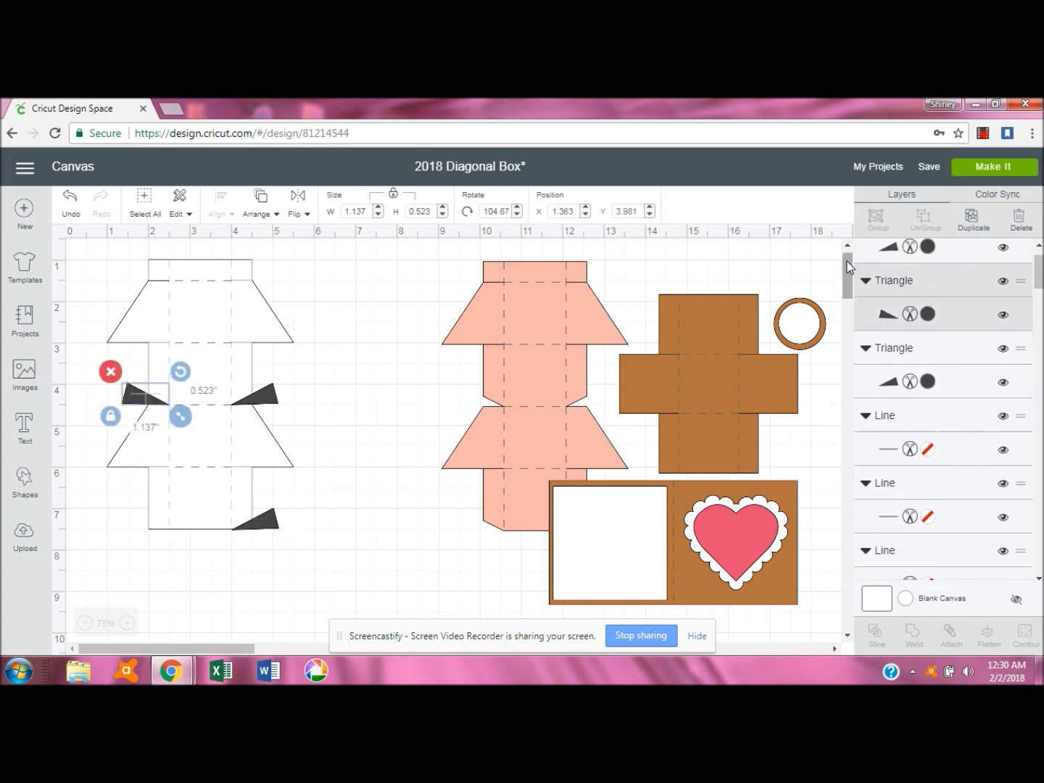
{"action": "left_click", "coordinate": [971, 218]}
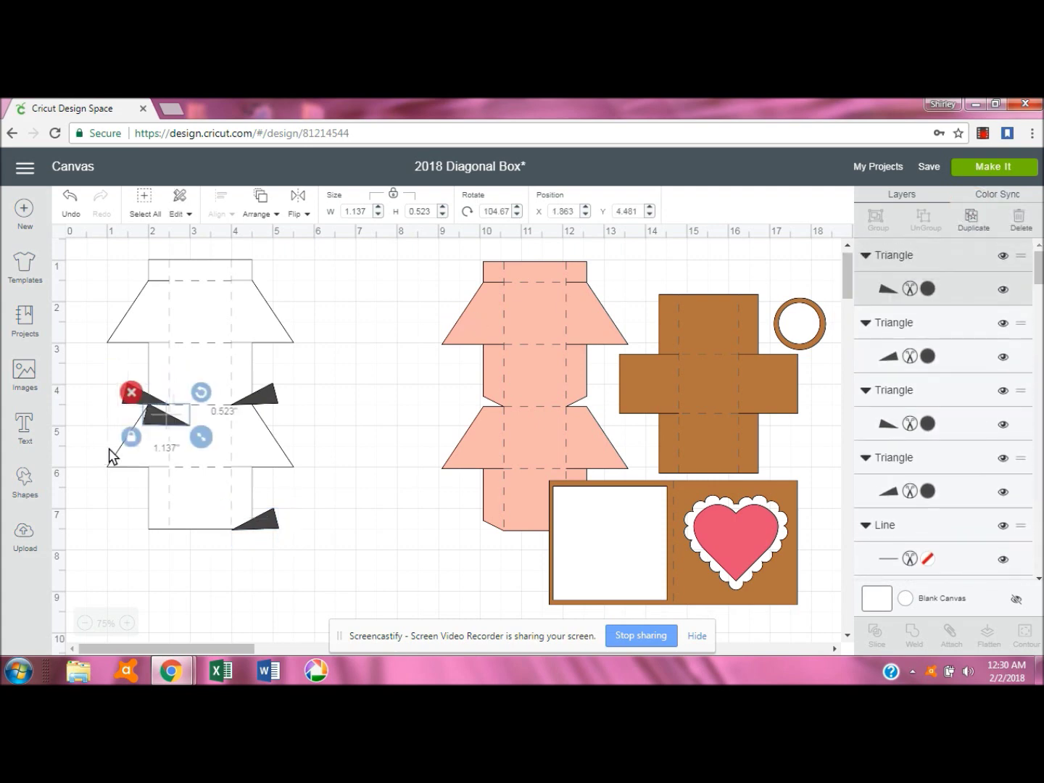
{"action": "left_click_drag", "start_coordinate": [163, 424], "coordinate": [140, 521]}
{"action": "left_click_drag", "start_coordinate": [141, 518], "coordinate": [141, 520]}
{"action": "left_click", "coordinate": [343, 577]}
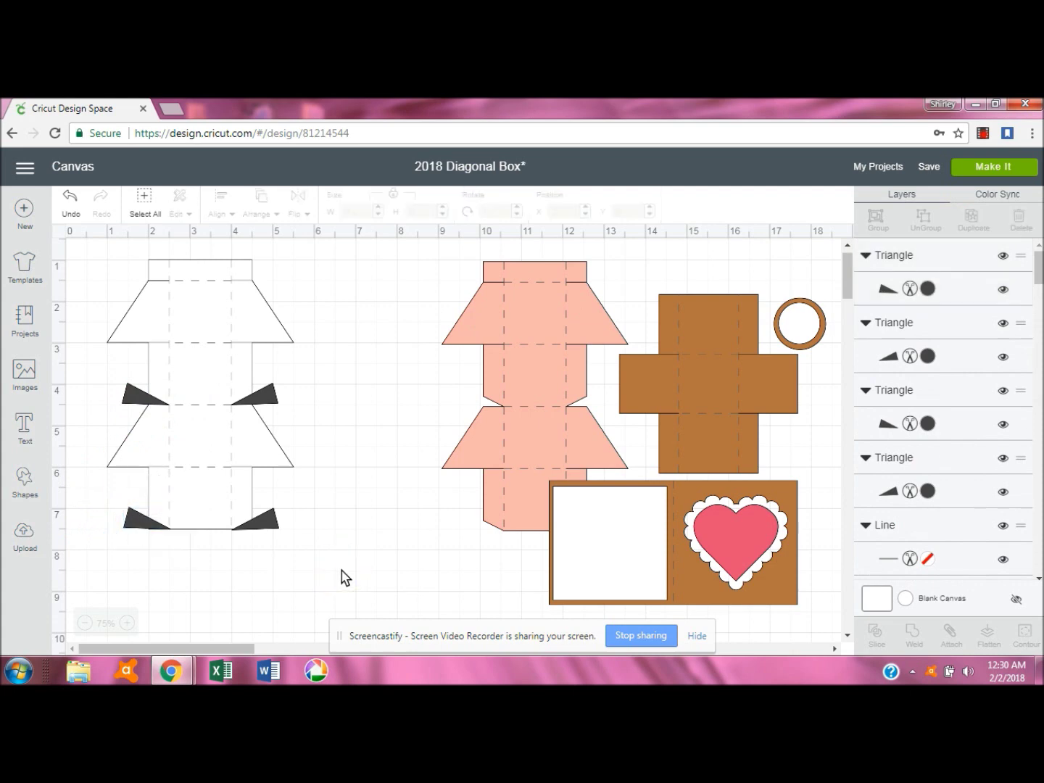
{"action": "left_click", "coordinate": [139, 518]}
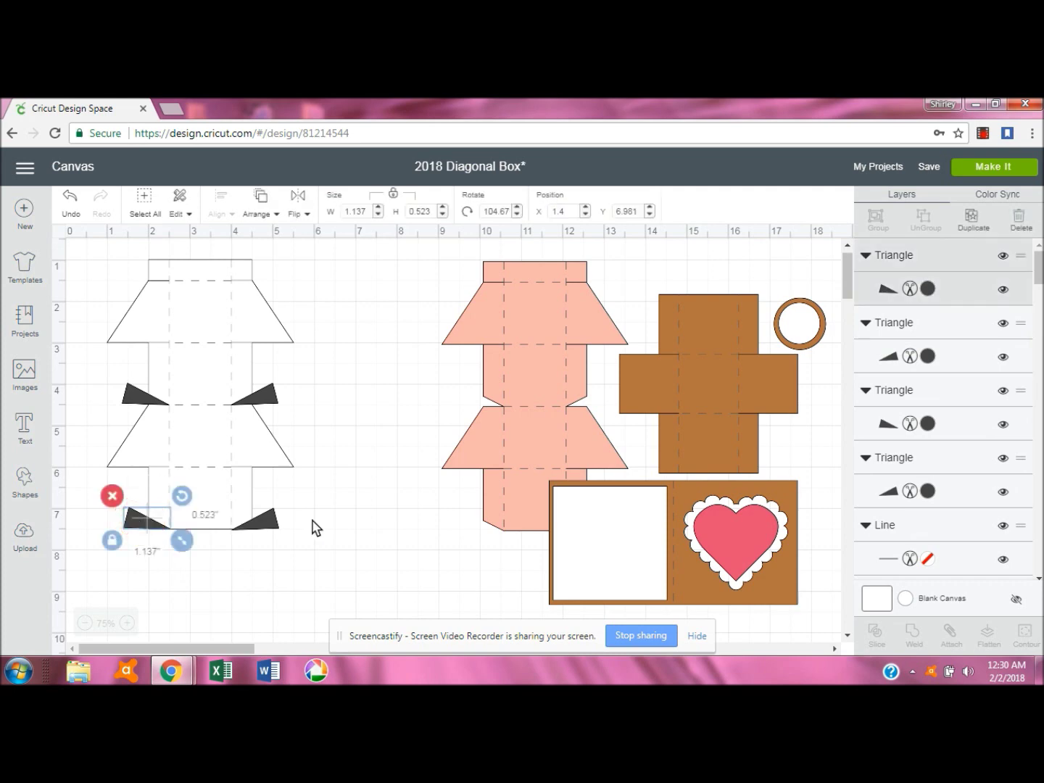
Fine-tune the two bottom triangles, placing the left one at about X 1.4, Y 7 and the right one at about X 4.01, Y 6.98.
{"action": "left_click", "coordinate": [270, 522]}
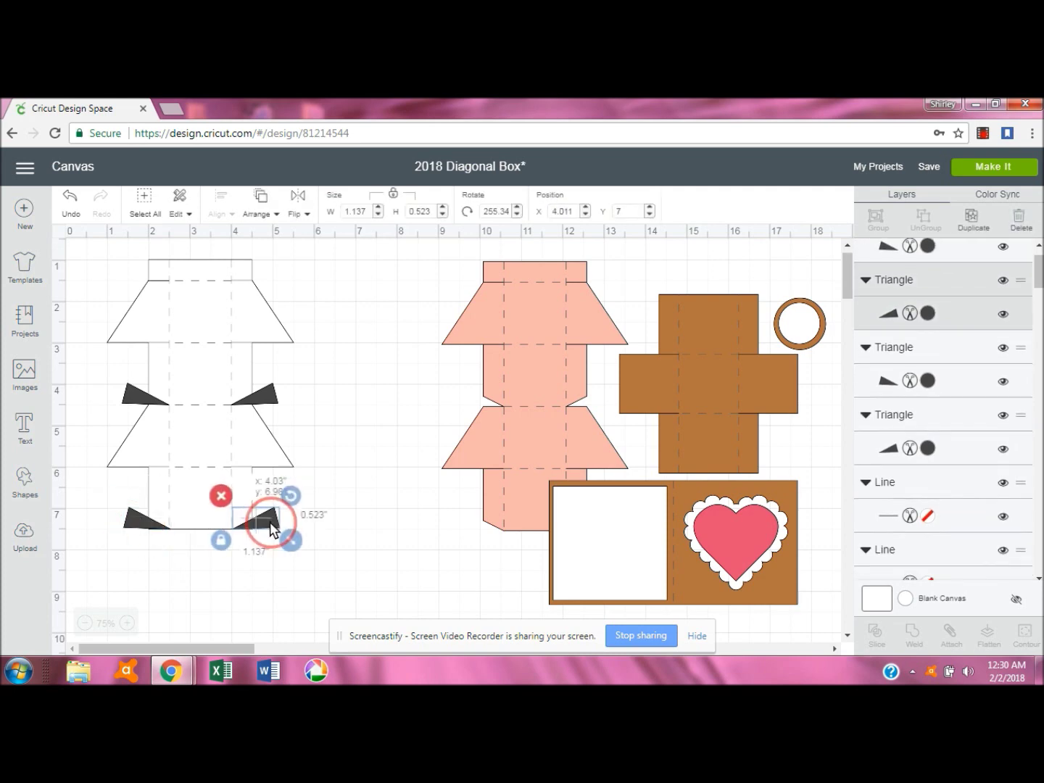
{"action": "left_click", "coordinate": [139, 519]}
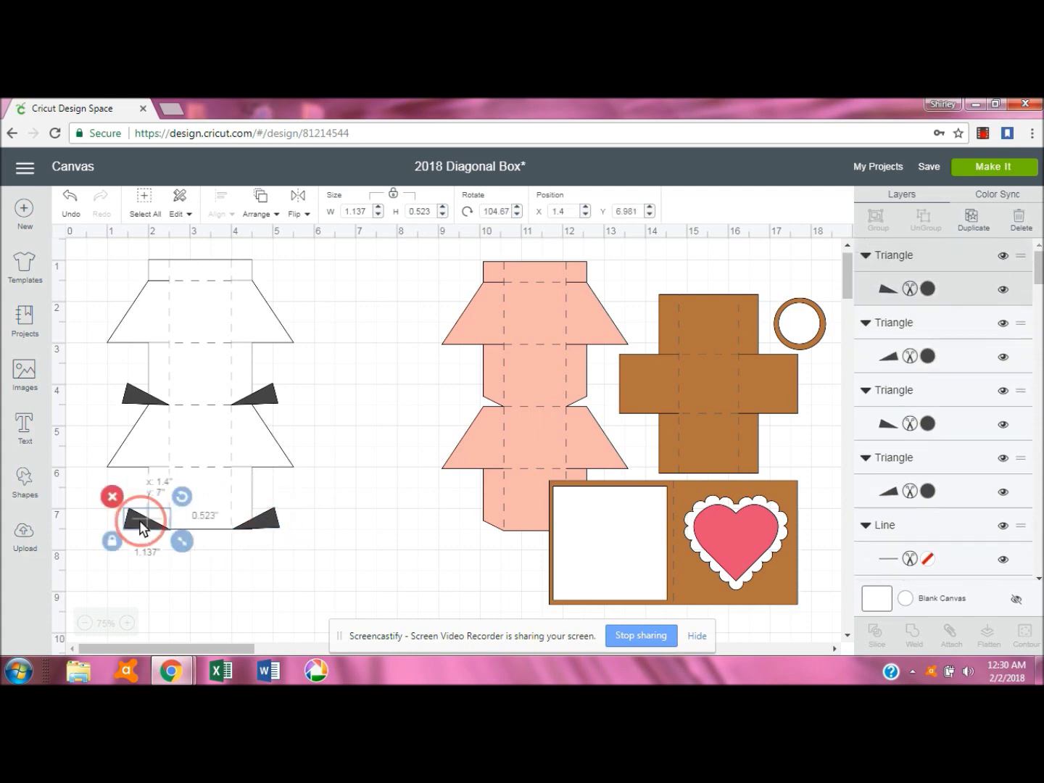
{"action": "left_click", "coordinate": [211, 572]}
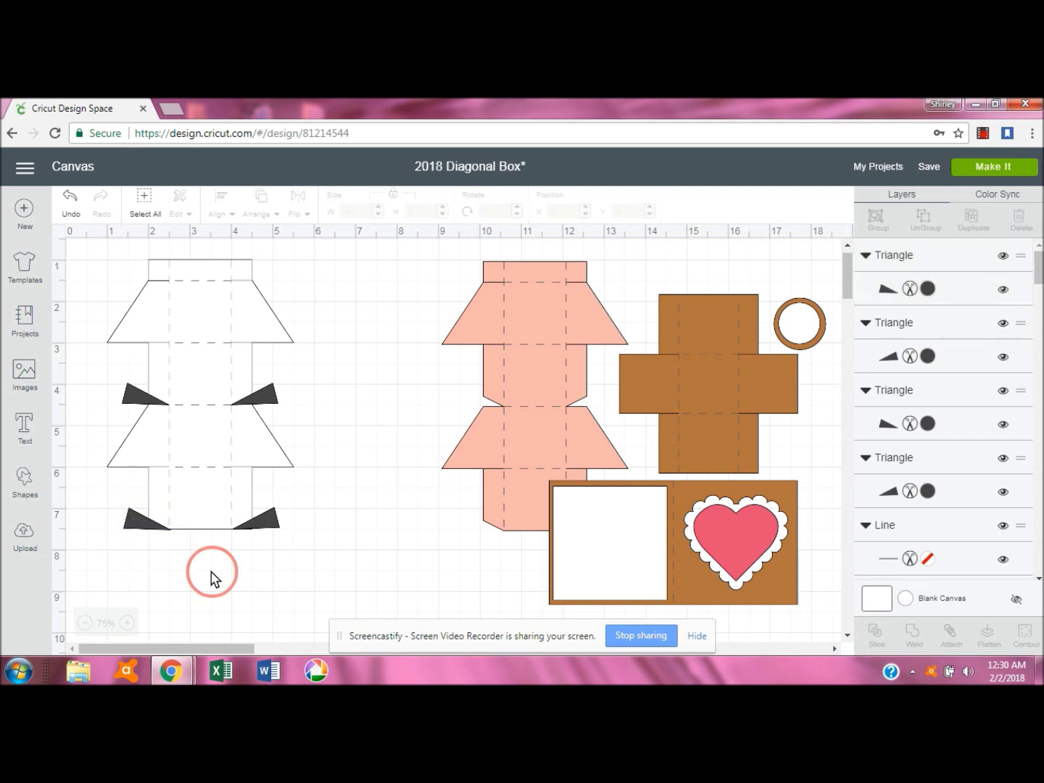
{"action": "left_click", "coordinate": [139, 525]}
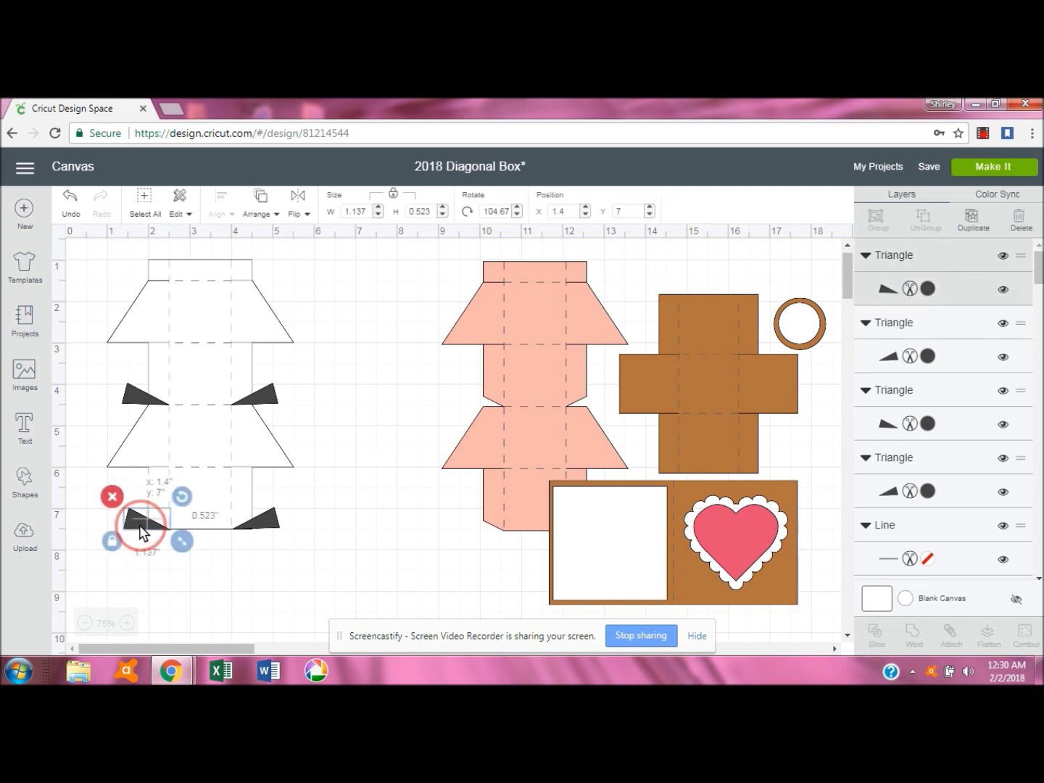
{"action": "left_click", "coordinate": [278, 519]}
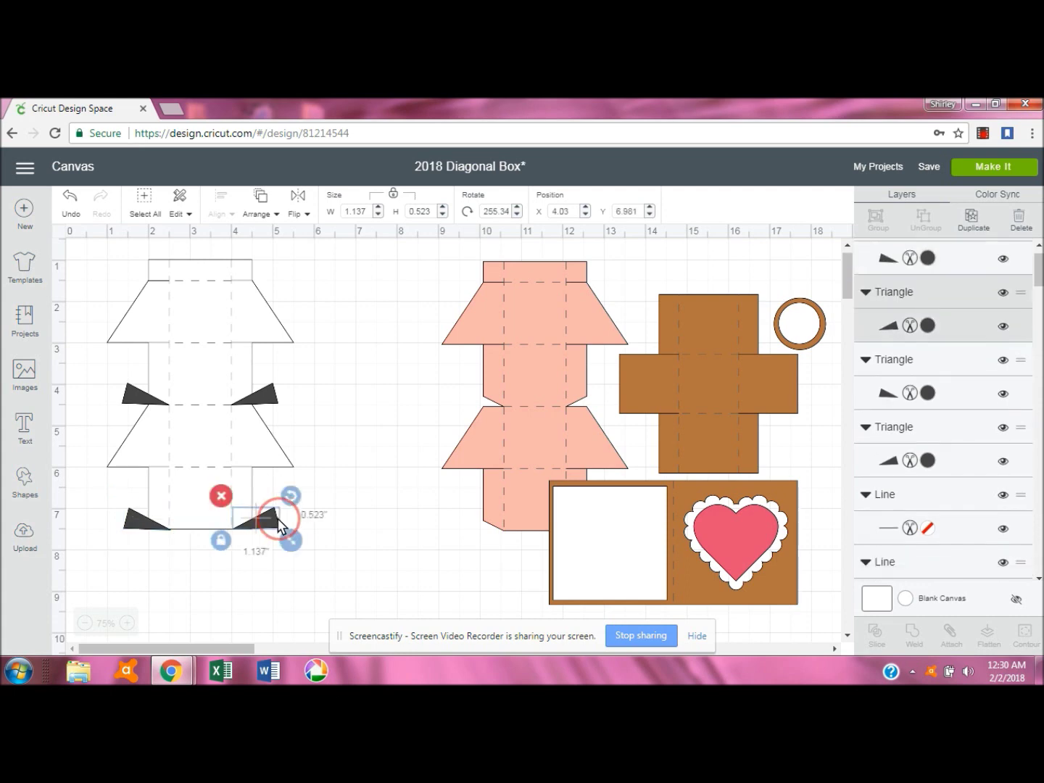
{"action": "left_click_drag", "start_coordinate": [277, 518], "coordinate": [276, 517]}
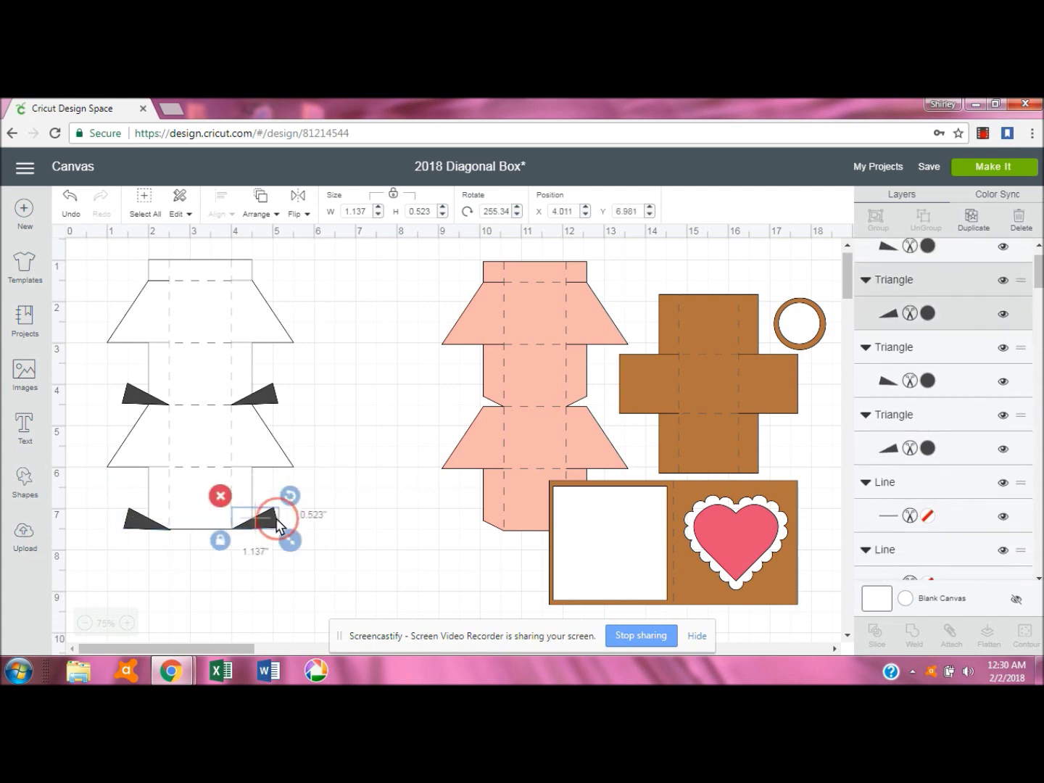
Slice the lower-right triangle out of the white panel and delete the leftover slice pieces.
{"action": "left_click", "coordinate": [205, 434]}
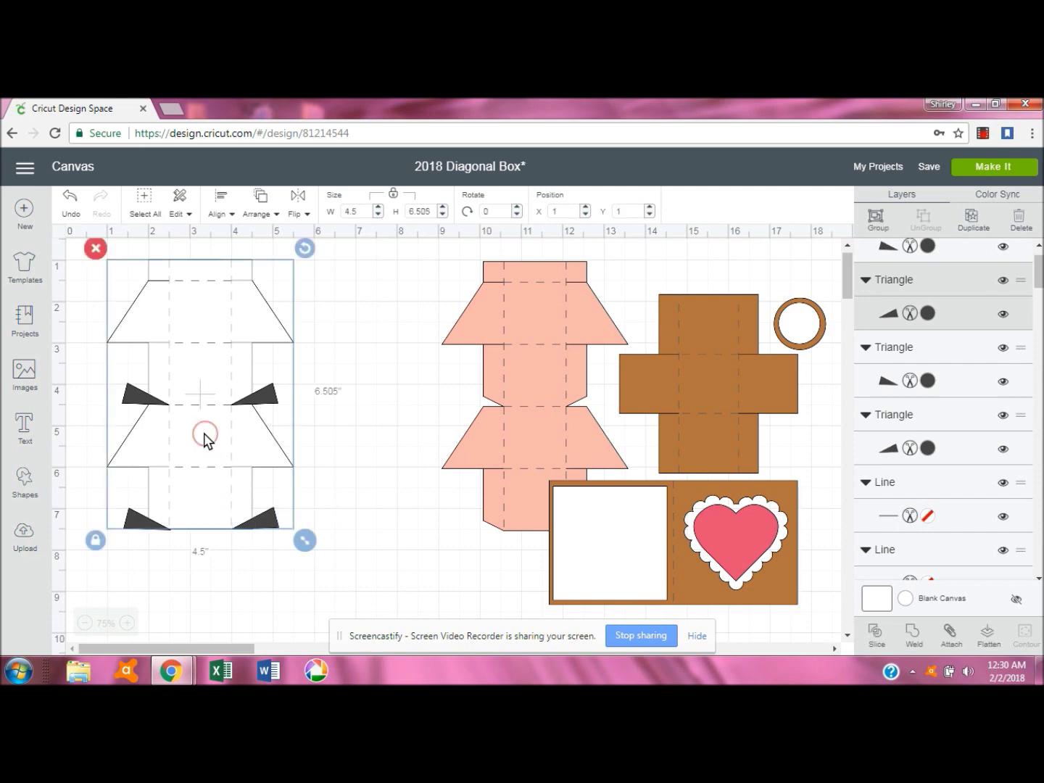
{"action": "left_click", "coordinate": [874, 630]}
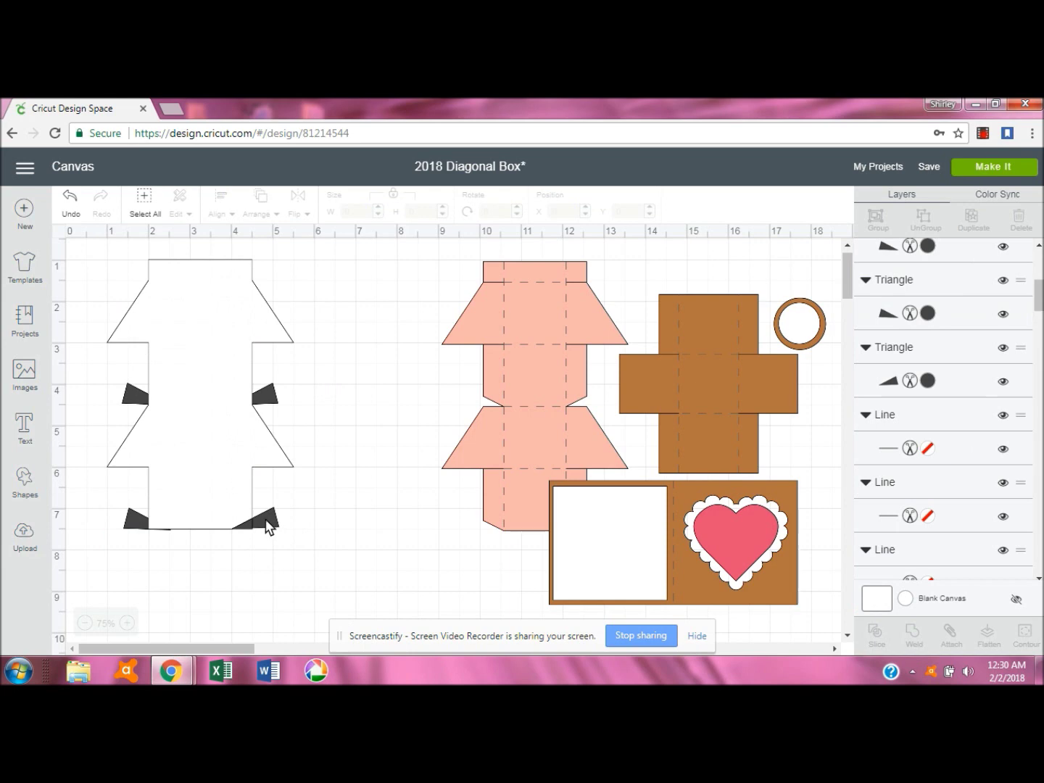
{"action": "left_click", "coordinate": [265, 521]}
{"action": "left_click", "coordinate": [241, 496]}
{"action": "left_click", "coordinate": [249, 527]}
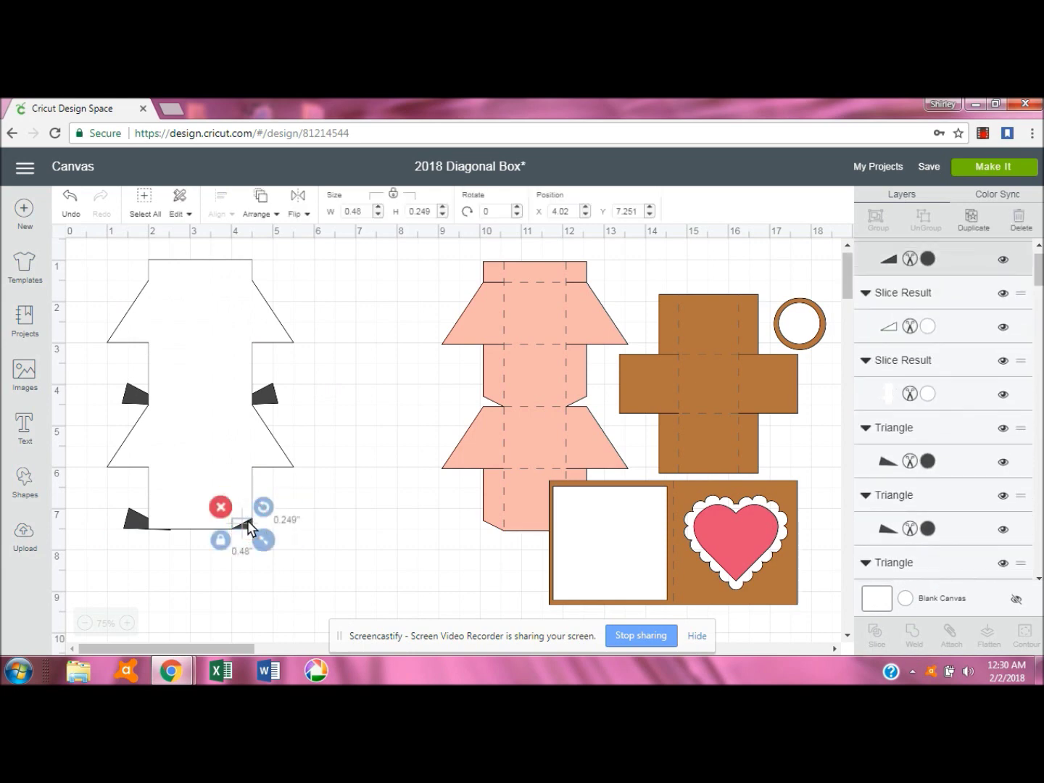
{"action": "left_click", "coordinate": [221, 507]}
{"action": "left_click", "coordinate": [246, 526]}
{"action": "left_click", "coordinate": [218, 506]}
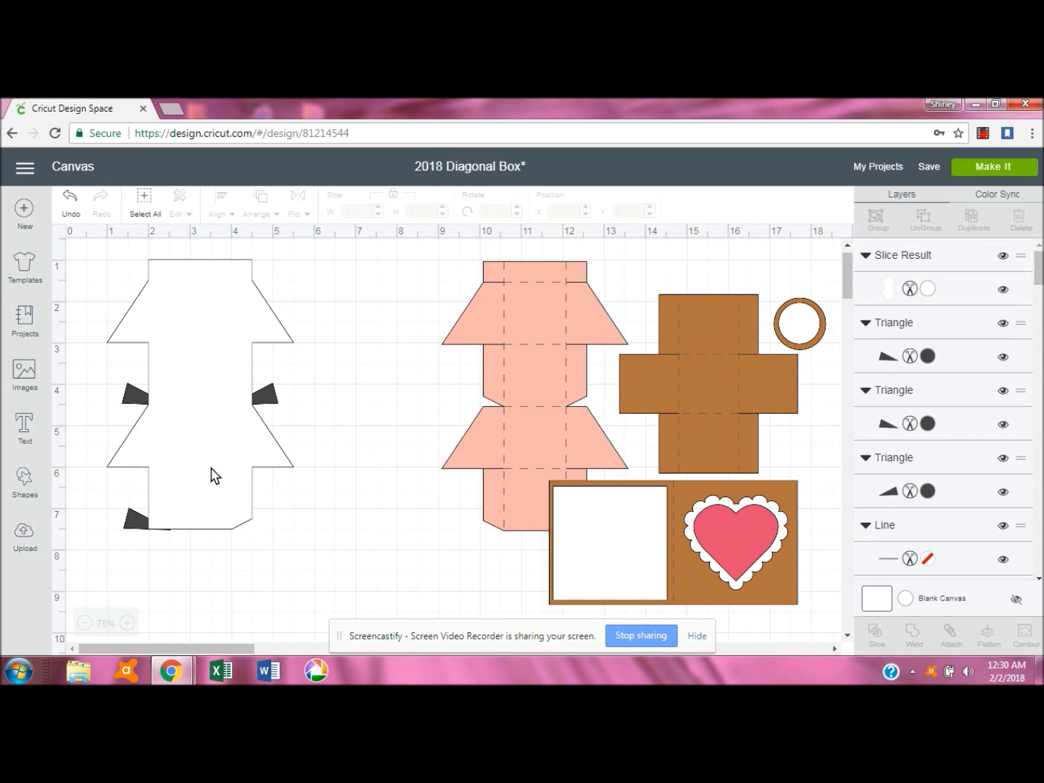
Send the sliced white panel to the back, behind the score lines and remaining triangles.
{"action": "left_click", "coordinate": [215, 476]}
{"action": "left_click", "coordinate": [265, 215]}
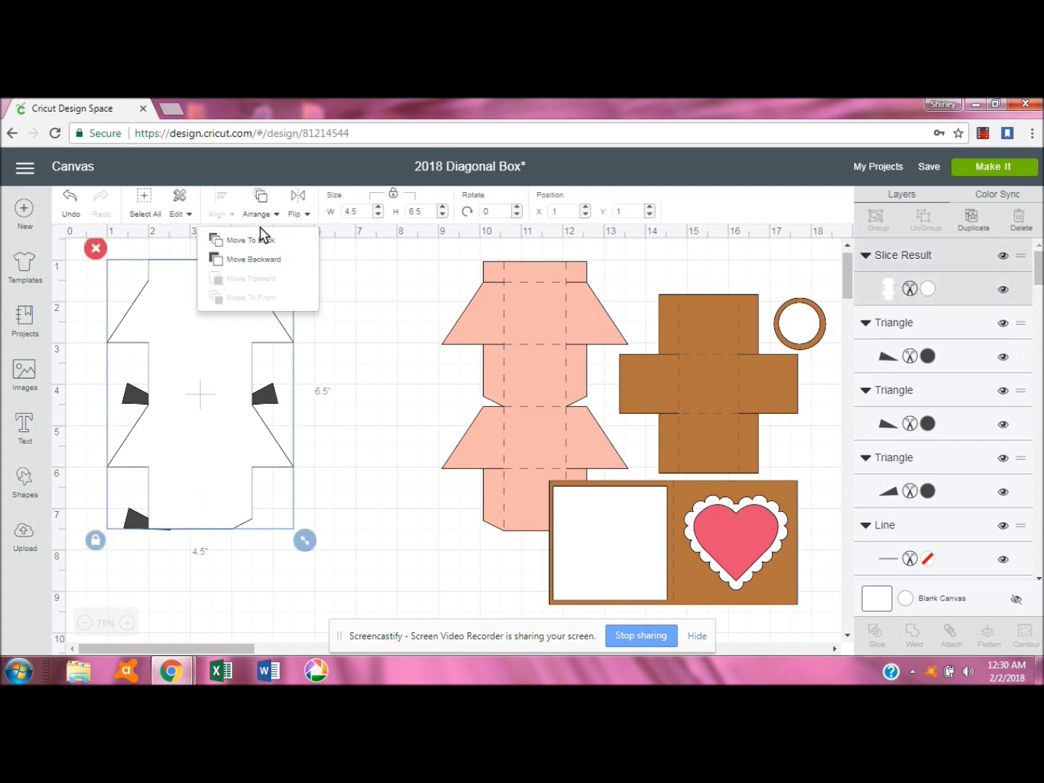
{"action": "left_click", "coordinate": [262, 241]}
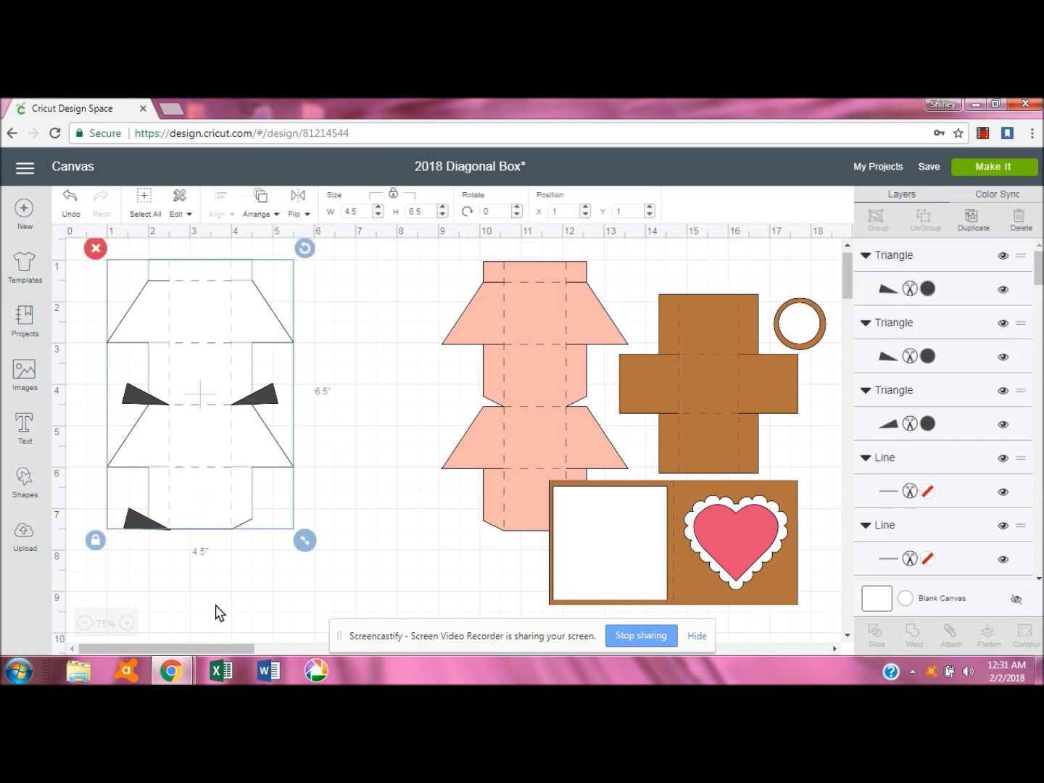
Slice the lower-left triangle out of the white panel and delete the leftover slice pieces.
{"action": "left_click", "coordinate": [136, 523]}
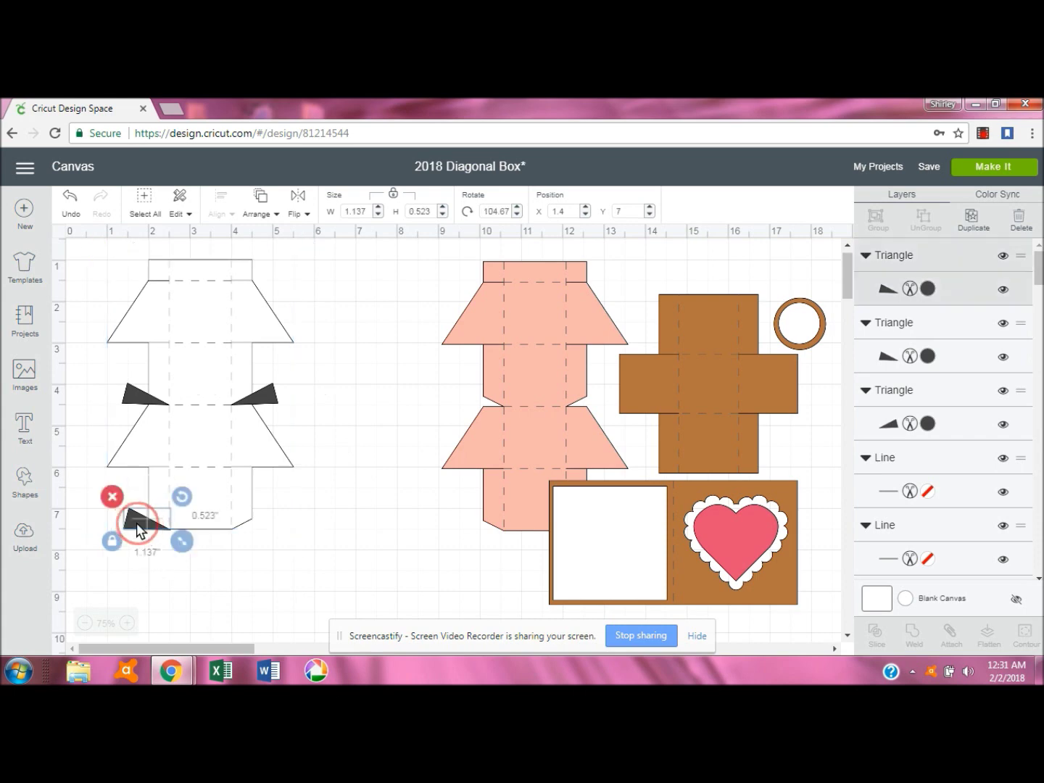
{"action": "left_click", "coordinate": [188, 444], "text": "shift"}
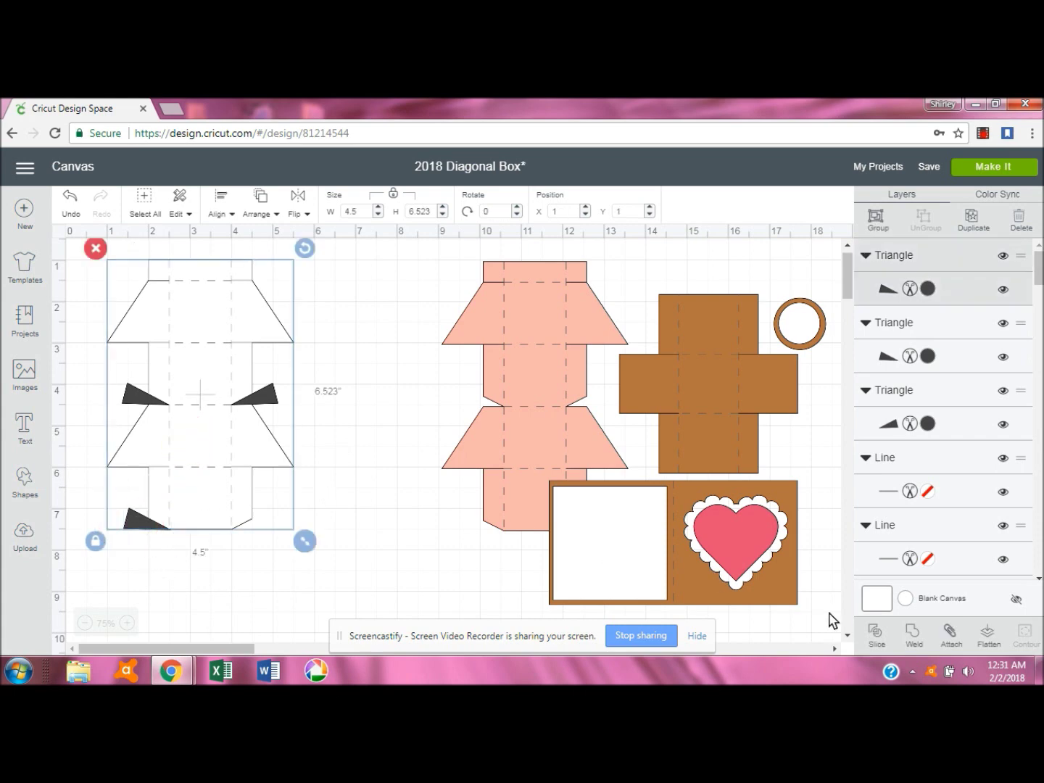
{"action": "left_click", "coordinate": [874, 636]}
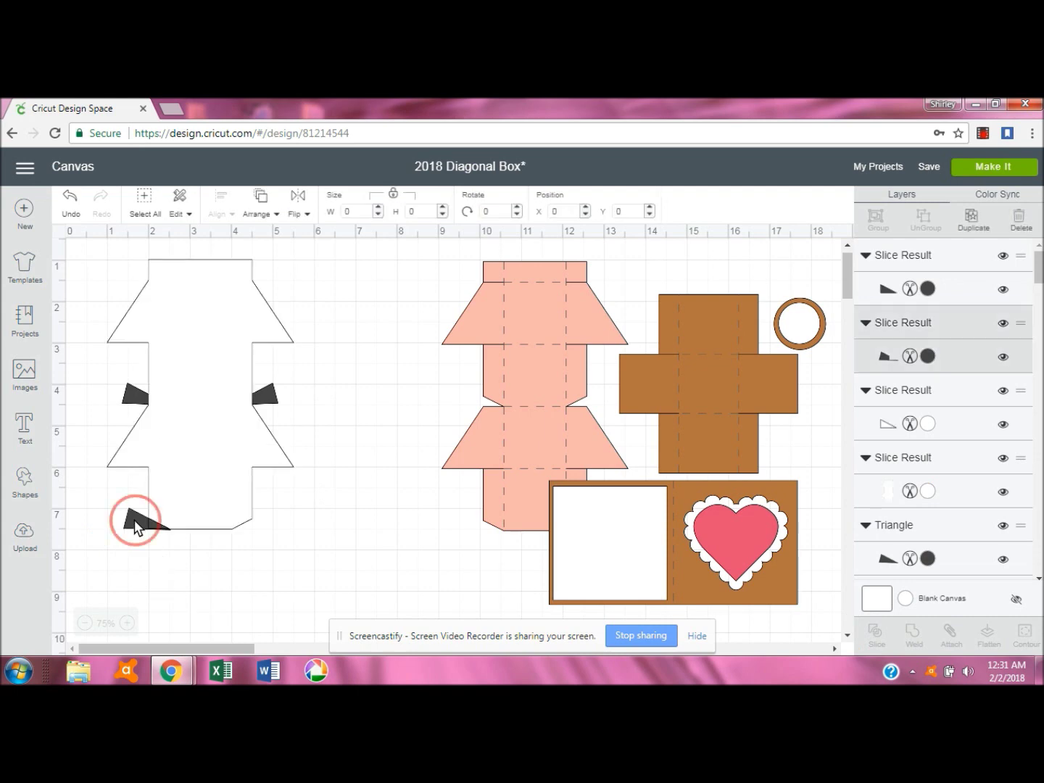
{"action": "left_click", "coordinate": [138, 527]}
{"action": "left_click", "coordinate": [114, 495]}
{"action": "left_click", "coordinate": [152, 524]}
{"action": "left_click", "coordinate": [136, 507]}
{"action": "left_click", "coordinate": [151, 525]}
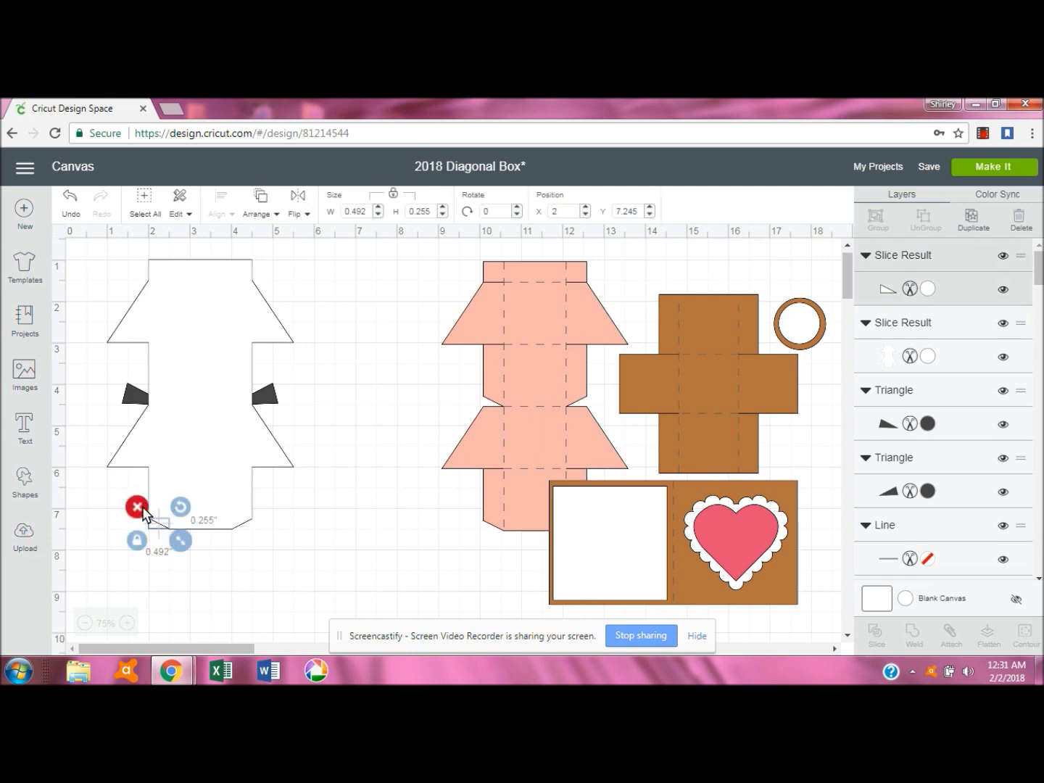
{"action": "left_click", "coordinate": [141, 507]}
Move the white panel to the back, behind the two middle triangles and the score lines.
{"action": "left_click", "coordinate": [132, 400]}
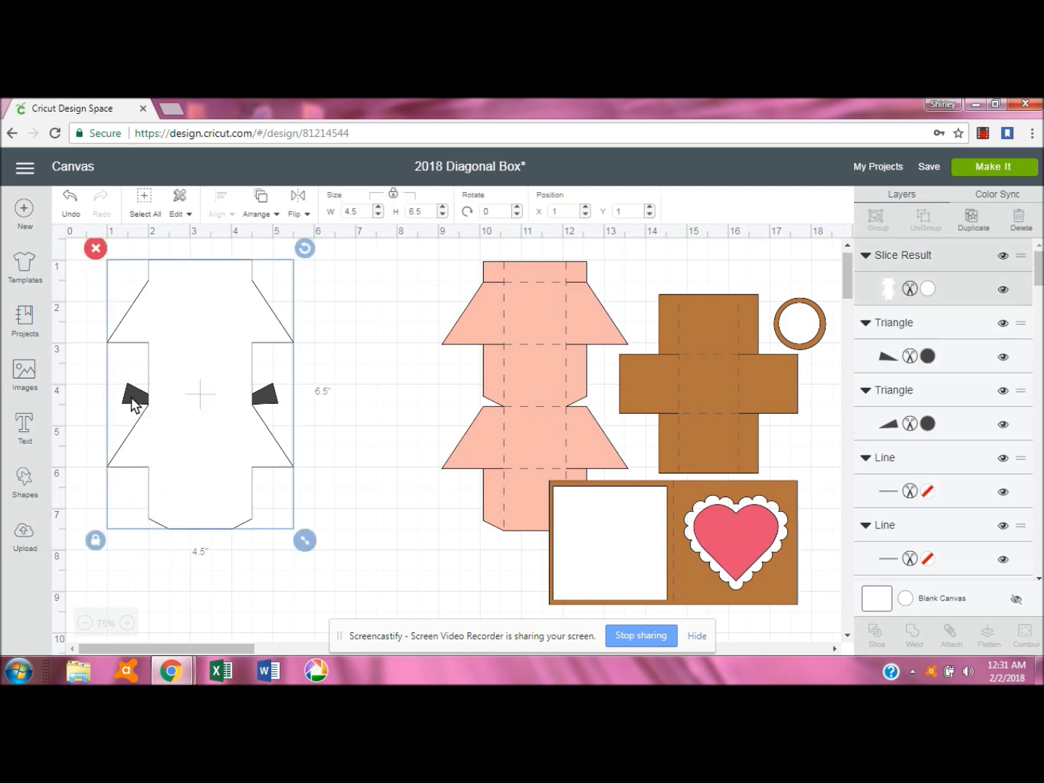
{"action": "left_click", "coordinate": [350, 431]}
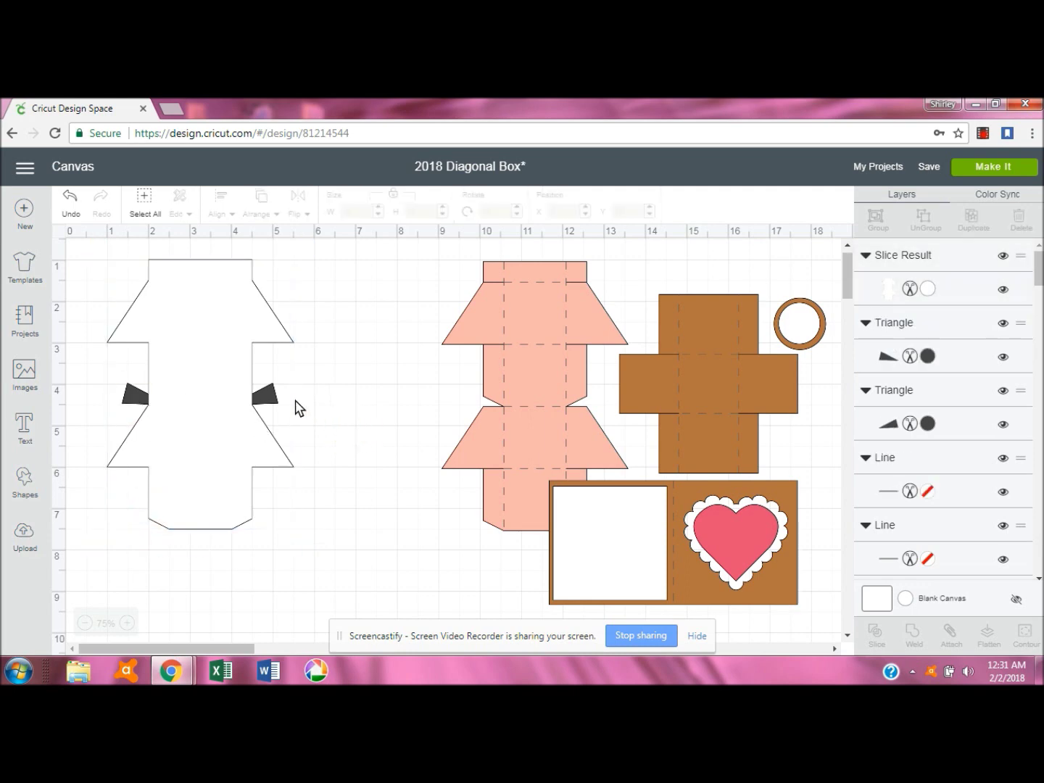
{"action": "left_click", "coordinate": [213, 390]}
{"action": "left_click", "coordinate": [258, 203]}
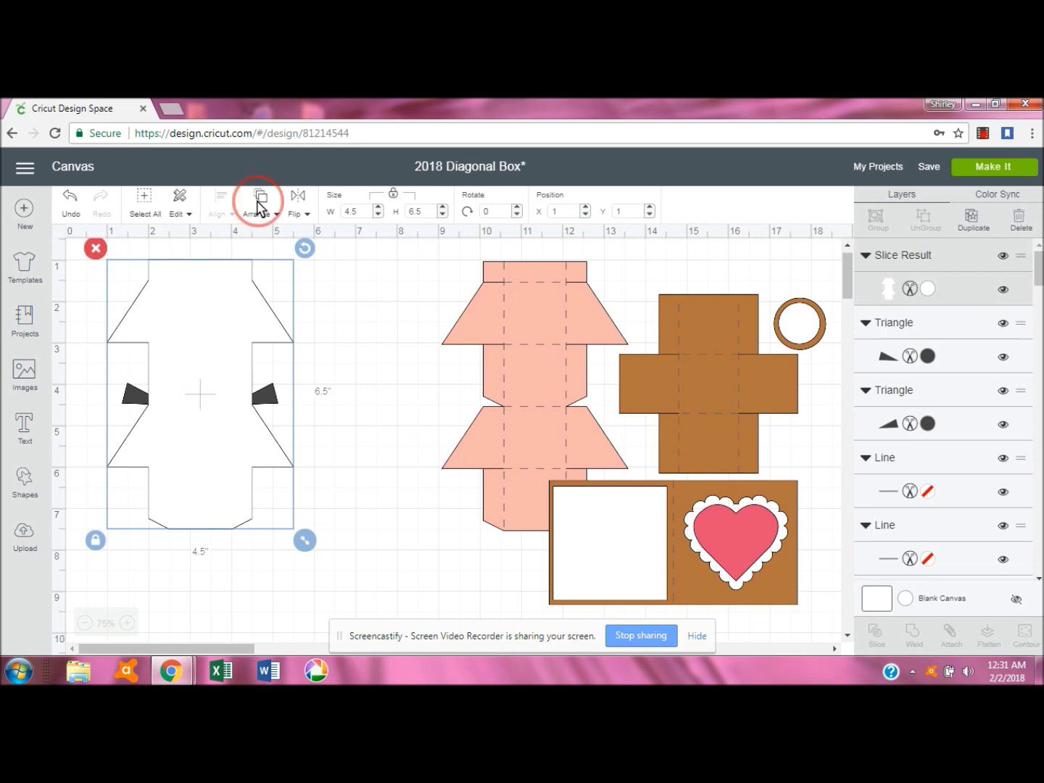
{"action": "left_click", "coordinate": [257, 238]}
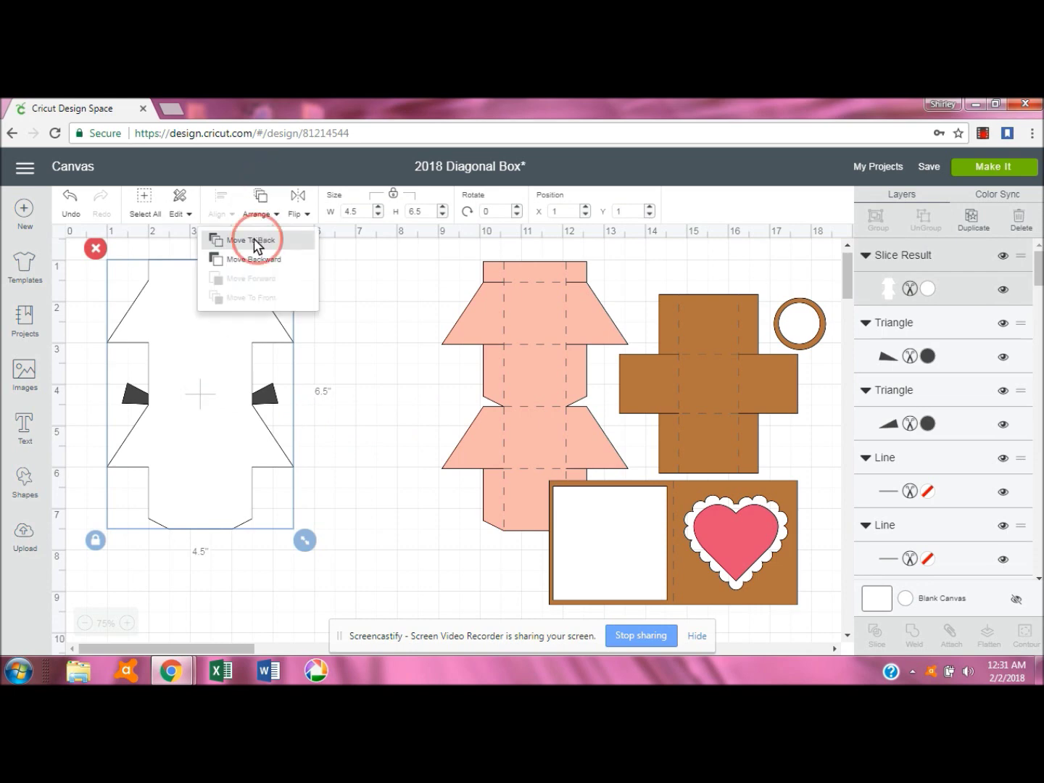
{"action": "left_click", "coordinate": [374, 435]}
Slice the middle-left triangle out of the white panel and delete the leftover slice pieces.
{"action": "left_click", "coordinate": [140, 396]}
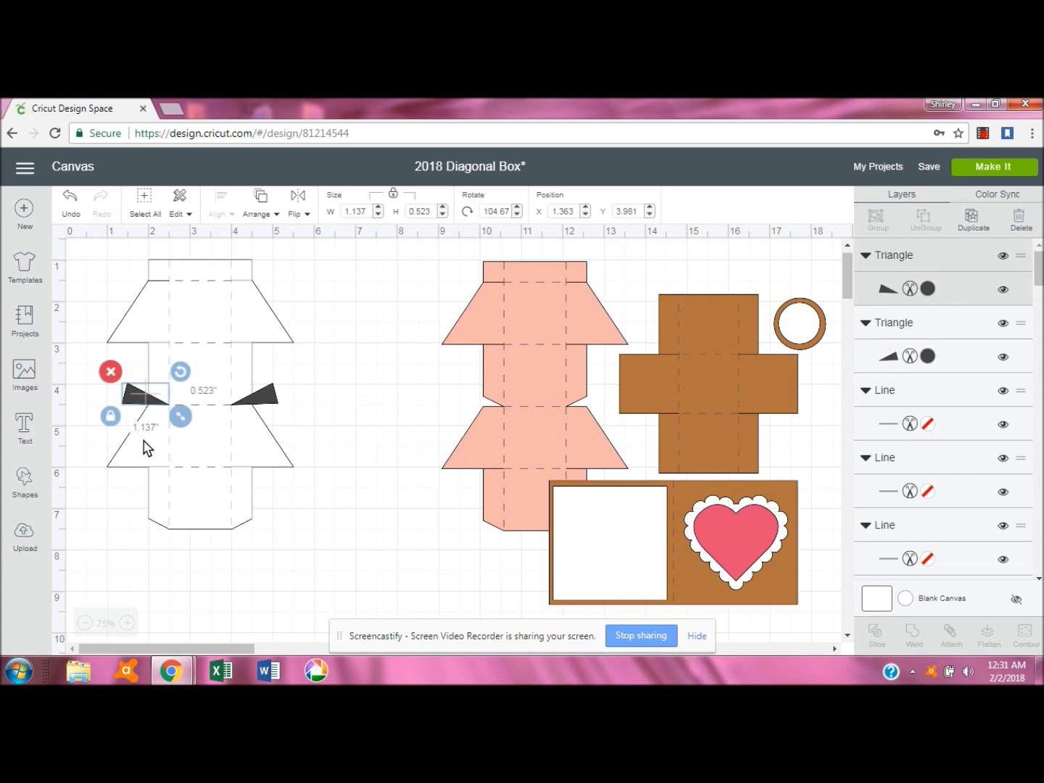
{"action": "left_click", "coordinate": [146, 448], "text": "shift"}
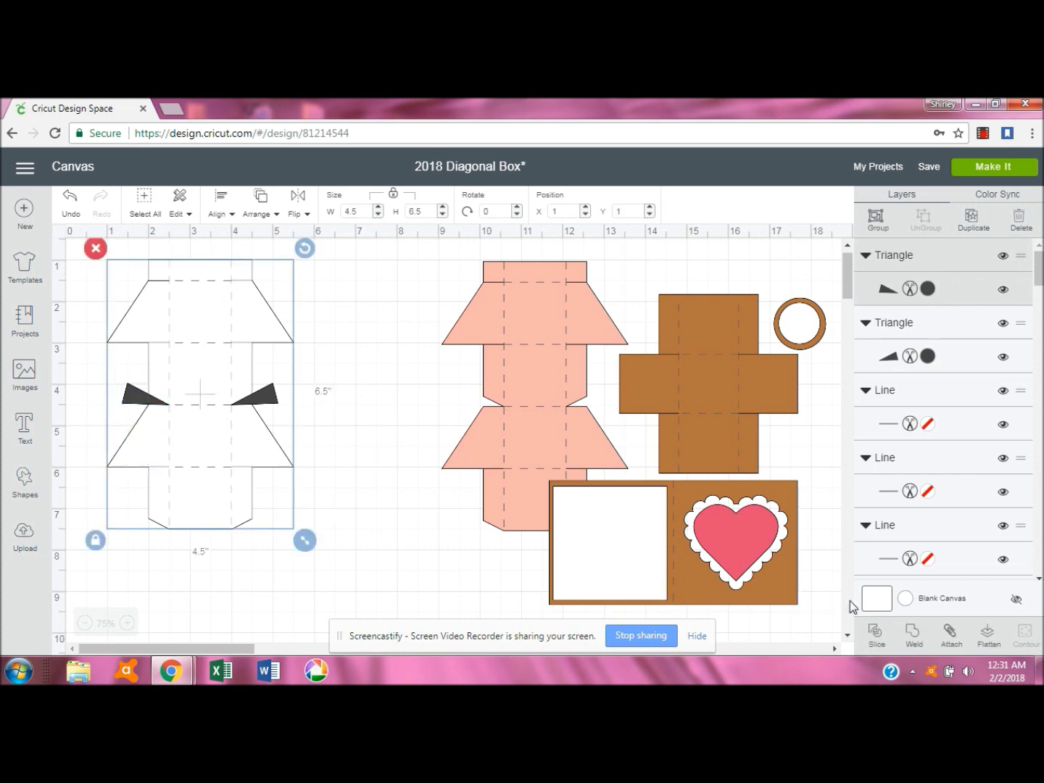
{"action": "left_click", "coordinate": [882, 634]}
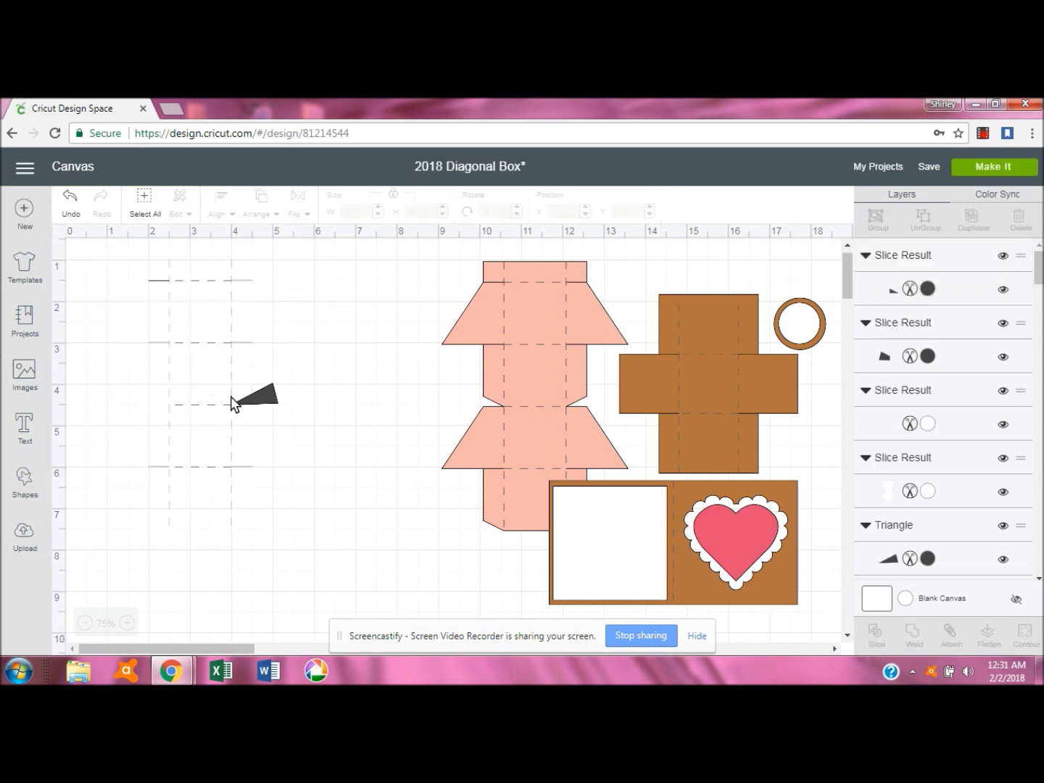
{"action": "left_click", "coordinate": [158, 400]}
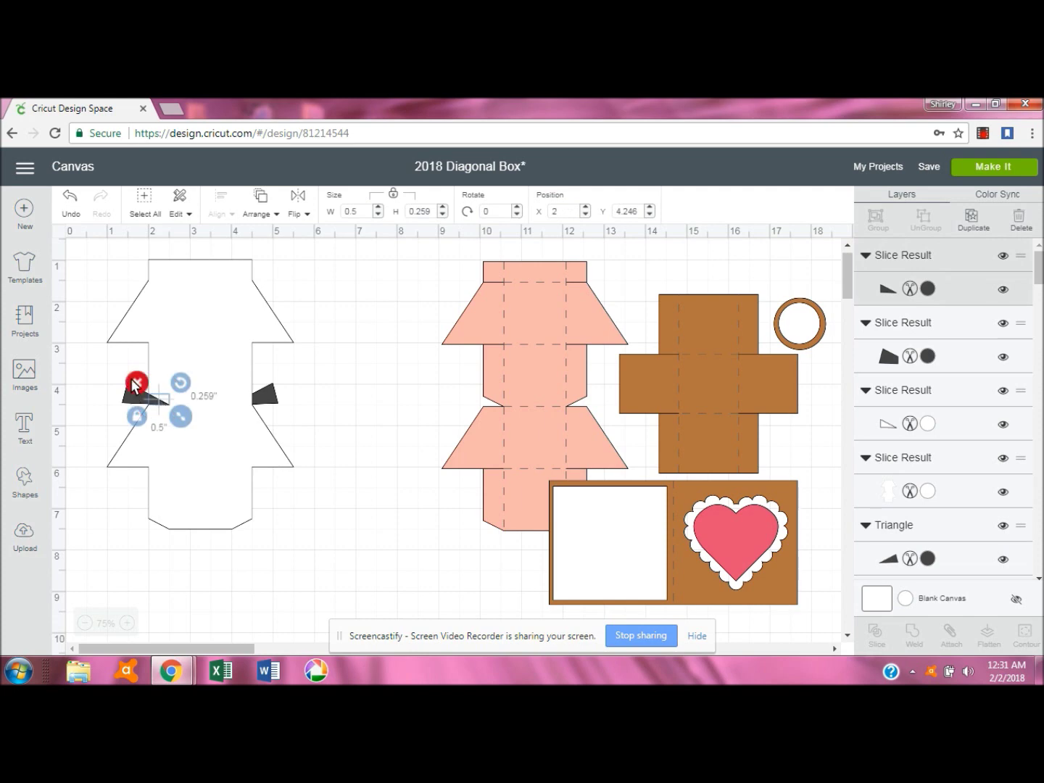
{"action": "left_click", "coordinate": [135, 381]}
{"action": "left_click", "coordinate": [132, 395]}
{"action": "left_click", "coordinate": [111, 372]}
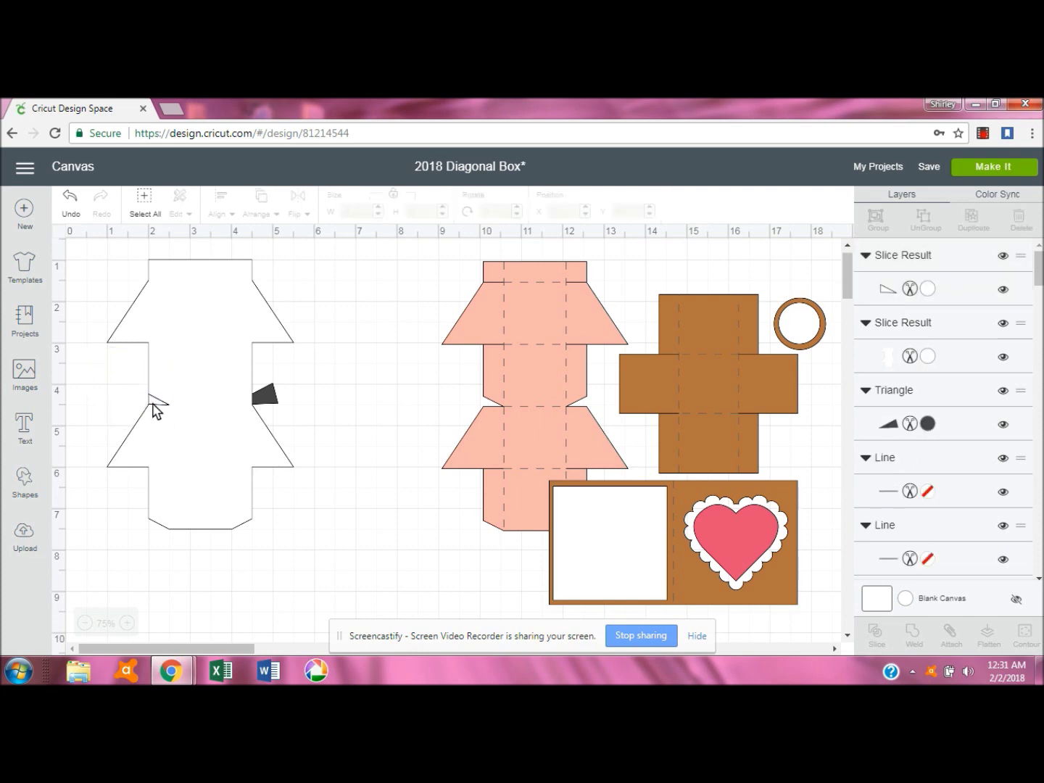
{"action": "left_click", "coordinate": [155, 407]}
{"action": "left_click", "coordinate": [135, 385]}
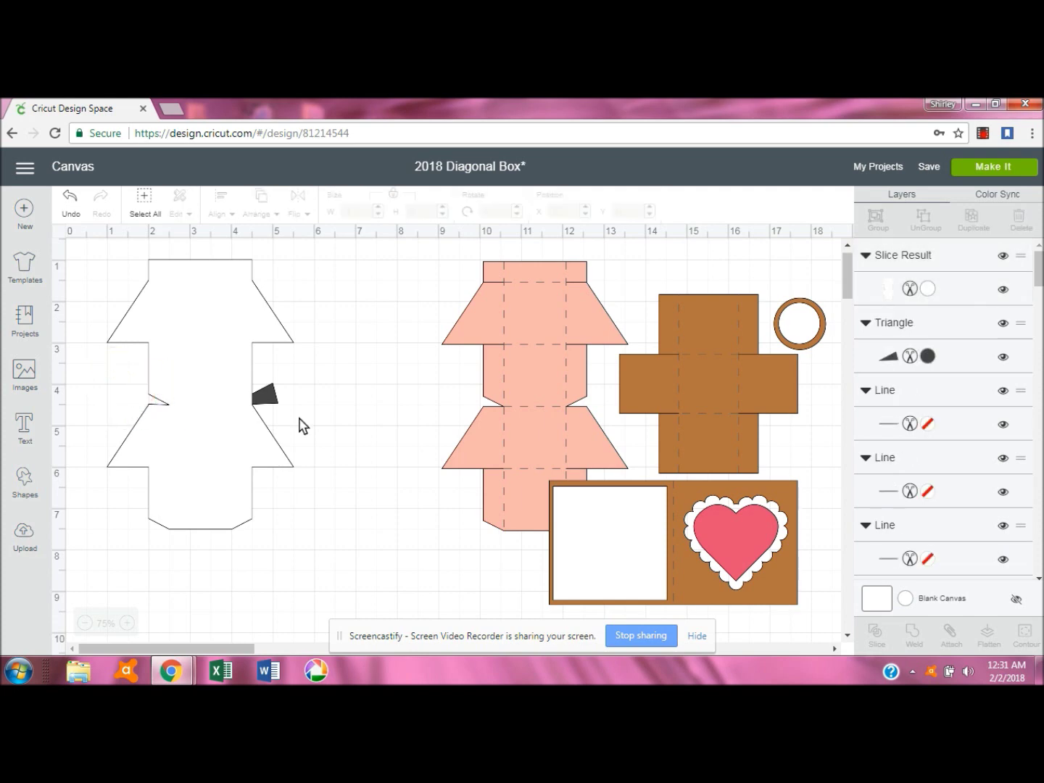
Send the notched white panel to the back, behind the middle-right triangle and the score lines.
{"action": "left_click", "coordinate": [263, 404]}
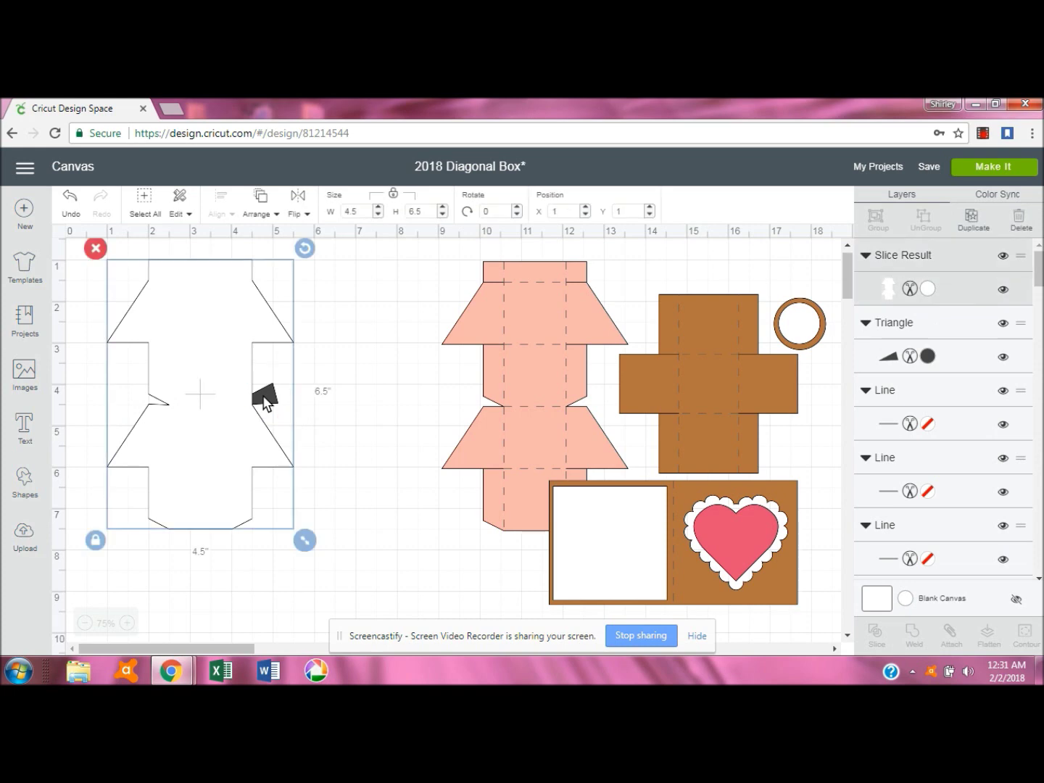
{"action": "left_click", "coordinate": [259, 205]}
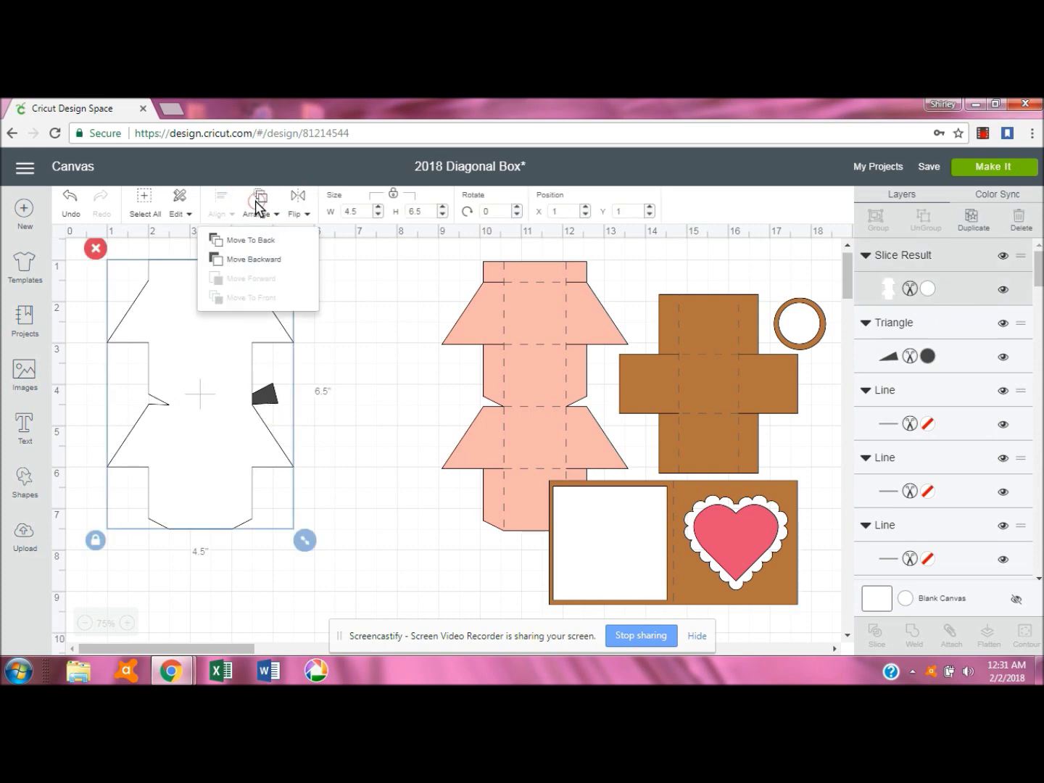
{"action": "left_click", "coordinate": [259, 242]}
{"action": "left_click", "coordinate": [339, 392]}
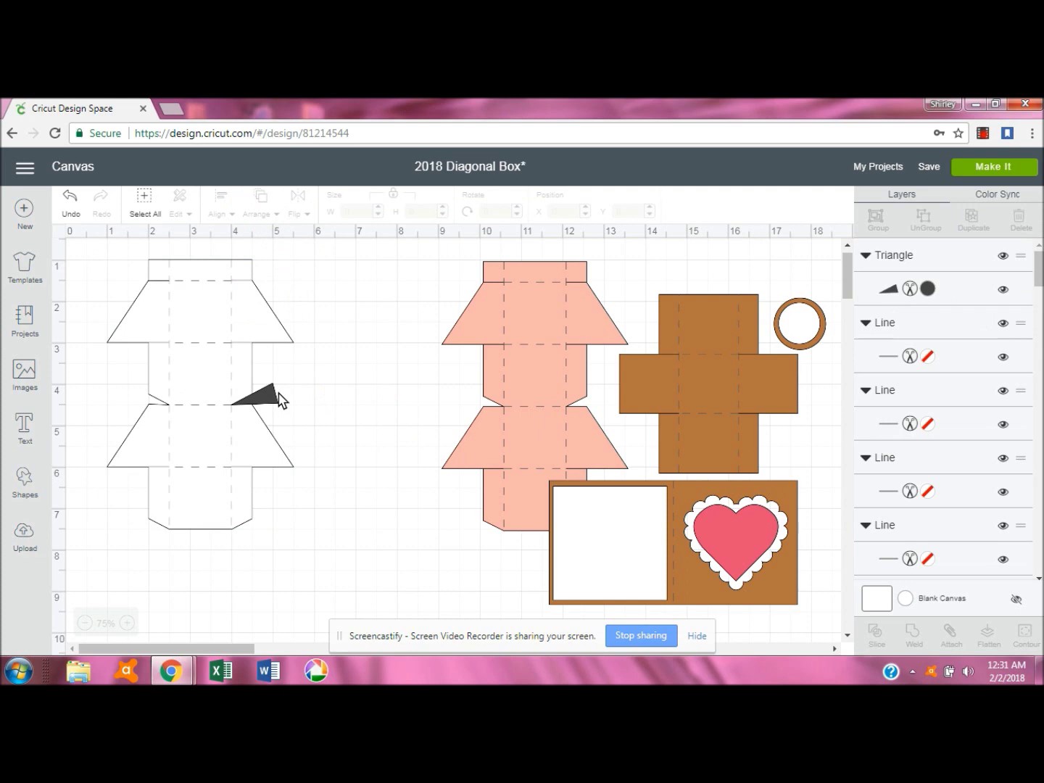
Slice the middle-right triangle out of the white panel and delete the leftover slice pieces.
{"action": "left_click", "coordinate": [277, 393]}
{"action": "left_click", "coordinate": [271, 398]}
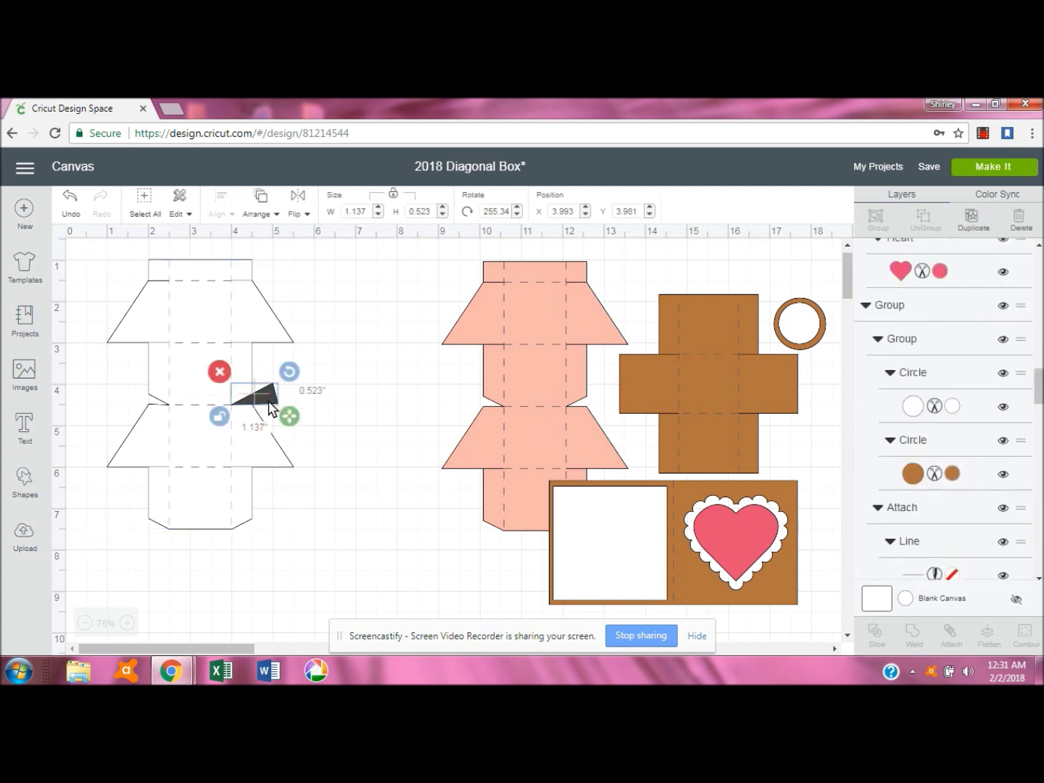
{"action": "left_click", "coordinate": [253, 458]}
{"action": "left_click", "coordinate": [875, 637]}
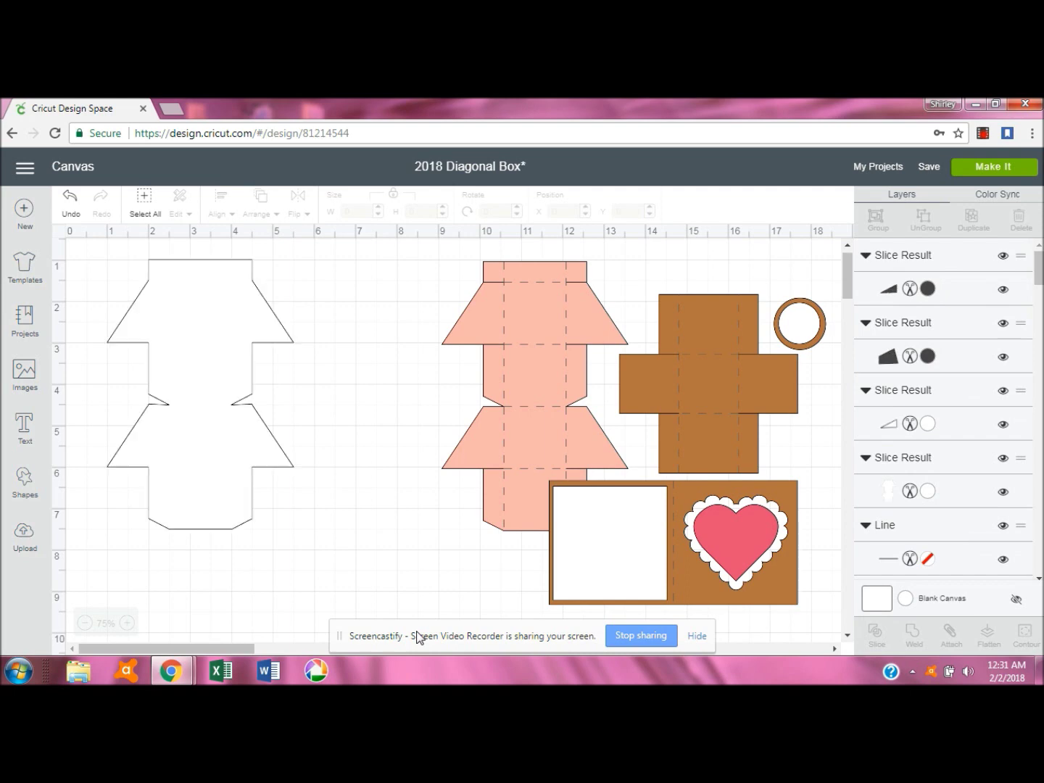
{"action": "left_click", "coordinate": [272, 397]}
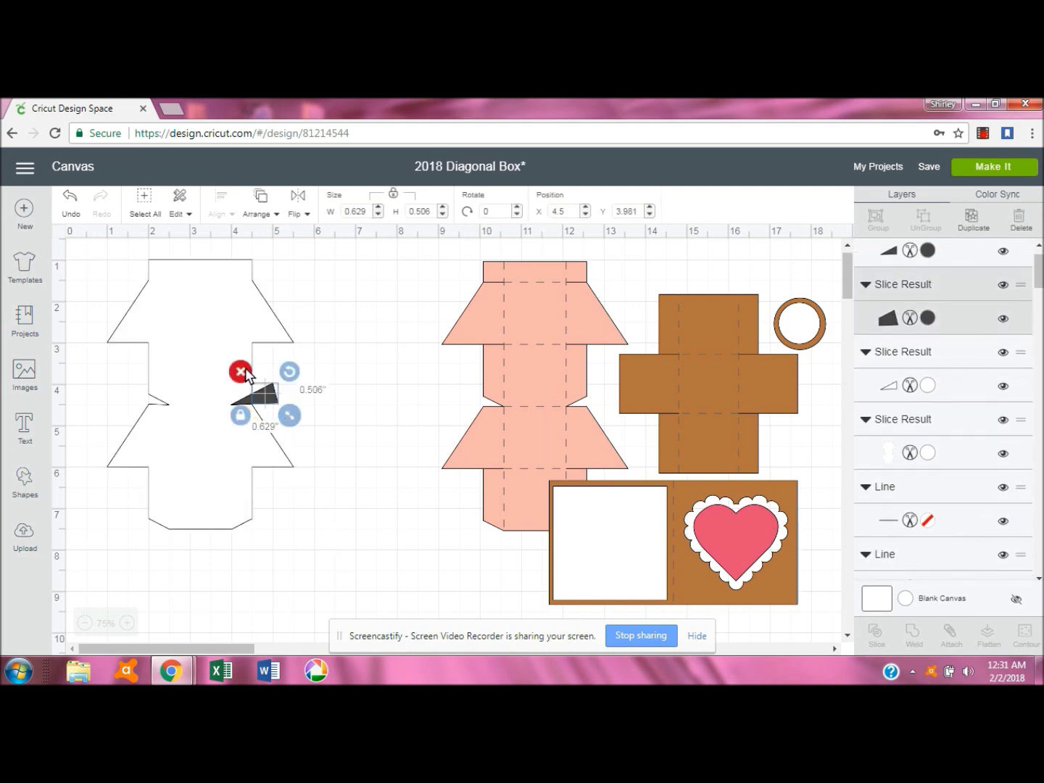
{"action": "left_click", "coordinate": [241, 372]}
{"action": "left_click", "coordinate": [247, 399]}
{"action": "left_click", "coordinate": [218, 378]}
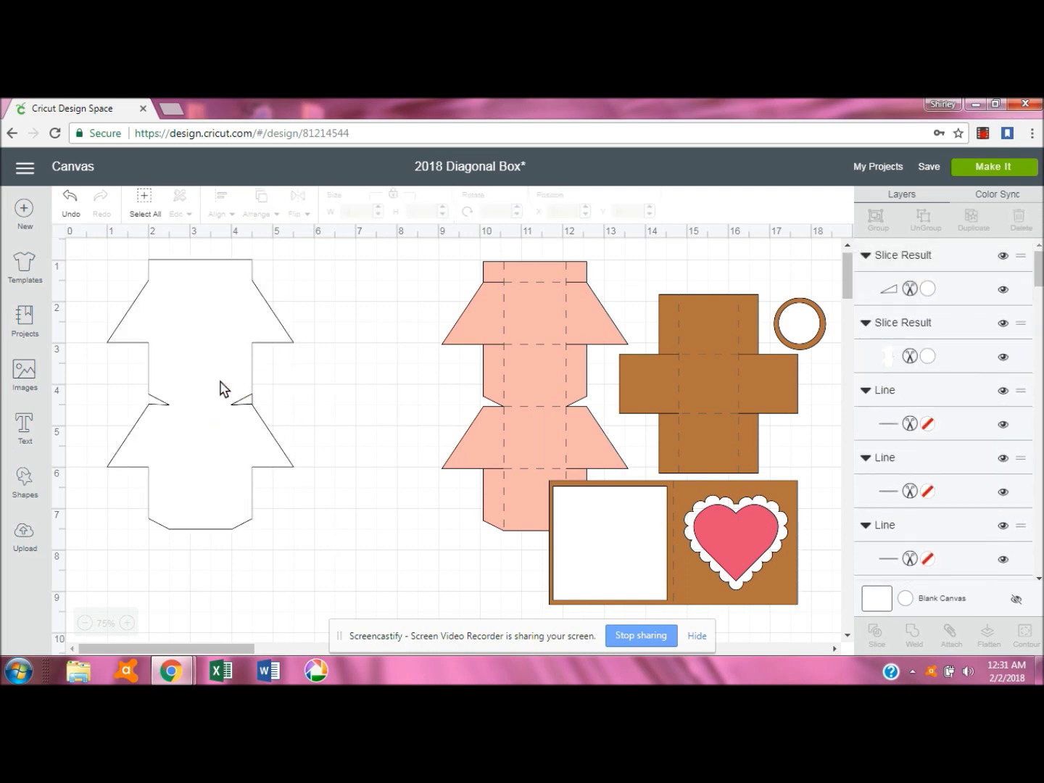
{"action": "left_click", "coordinate": [242, 402]}
{"action": "left_click", "coordinate": [219, 381]}
Send the fully trimmed white panel to the back, behind all the score lines.
{"action": "left_click", "coordinate": [206, 372]}
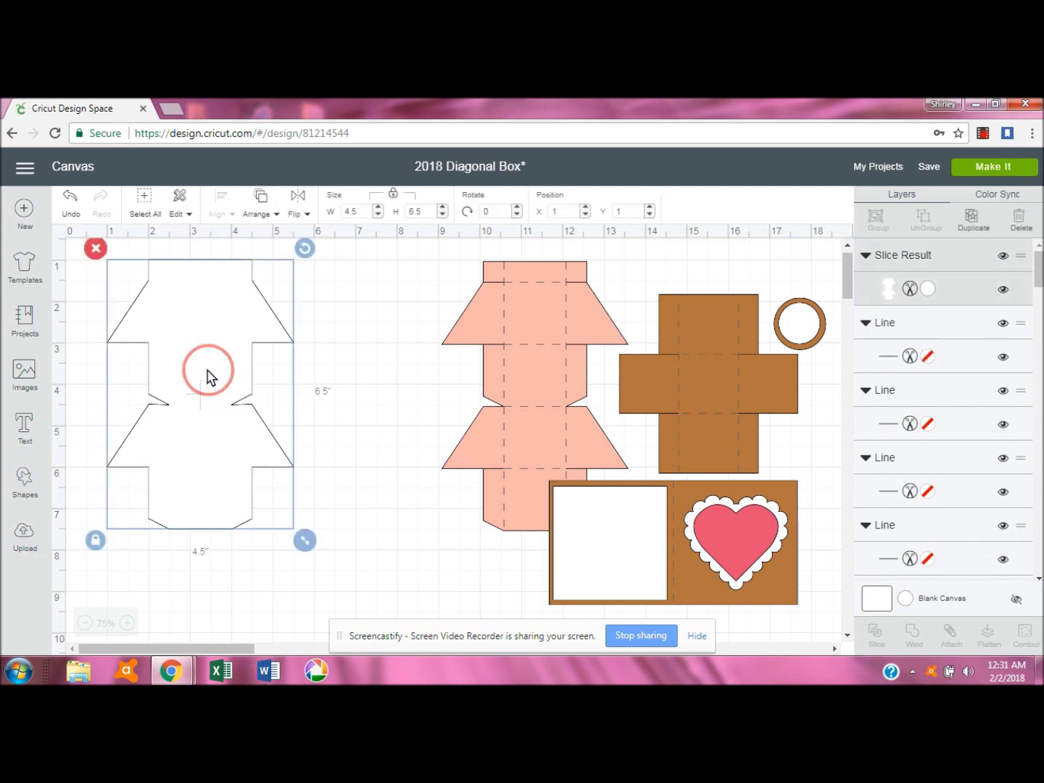
{"action": "left_click", "coordinate": [258, 207]}
{"action": "left_click", "coordinate": [263, 240]}
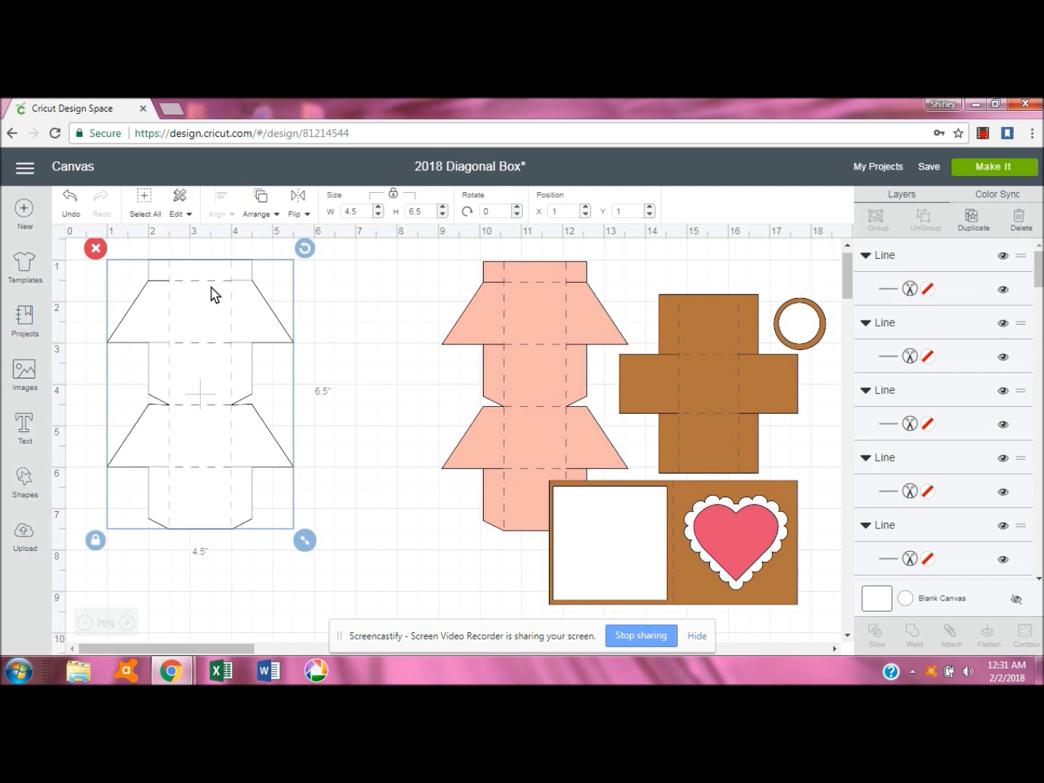
Move the pink and brown sample group clear of the white template, and attach the white panel and all its lines together.
{"action": "left_click_drag", "start_coordinate": [545, 362], "coordinate": [472, 358]}
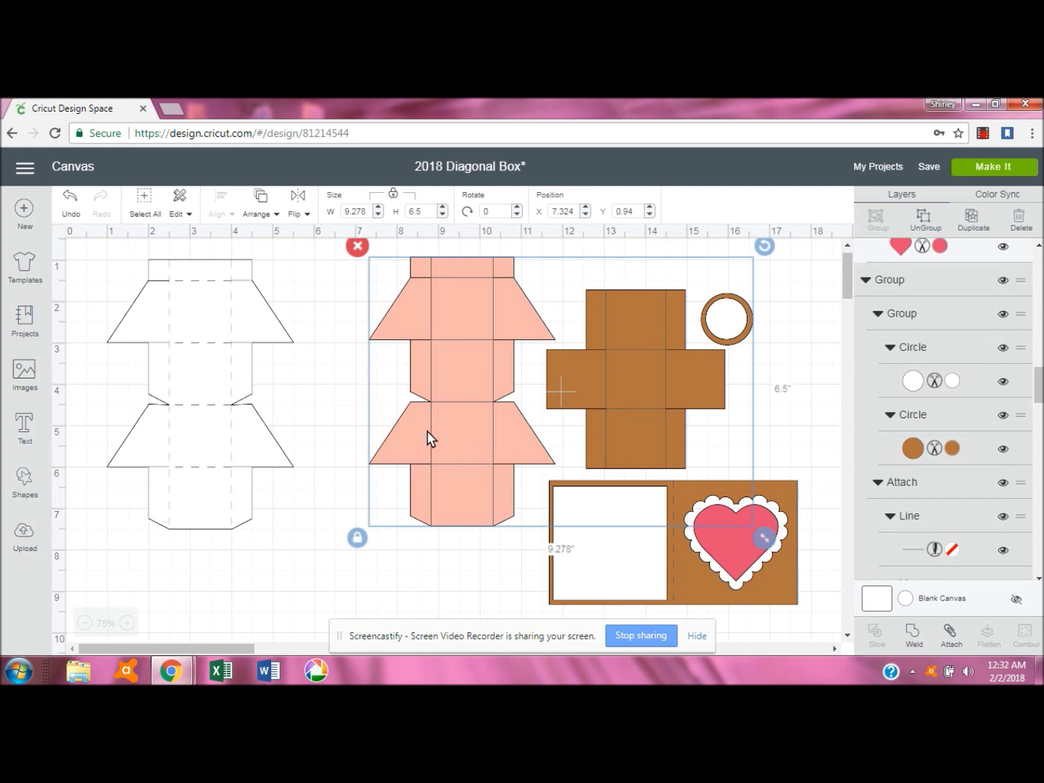
{"action": "left_click_drag", "start_coordinate": [428, 432], "coordinate": [523, 482]}
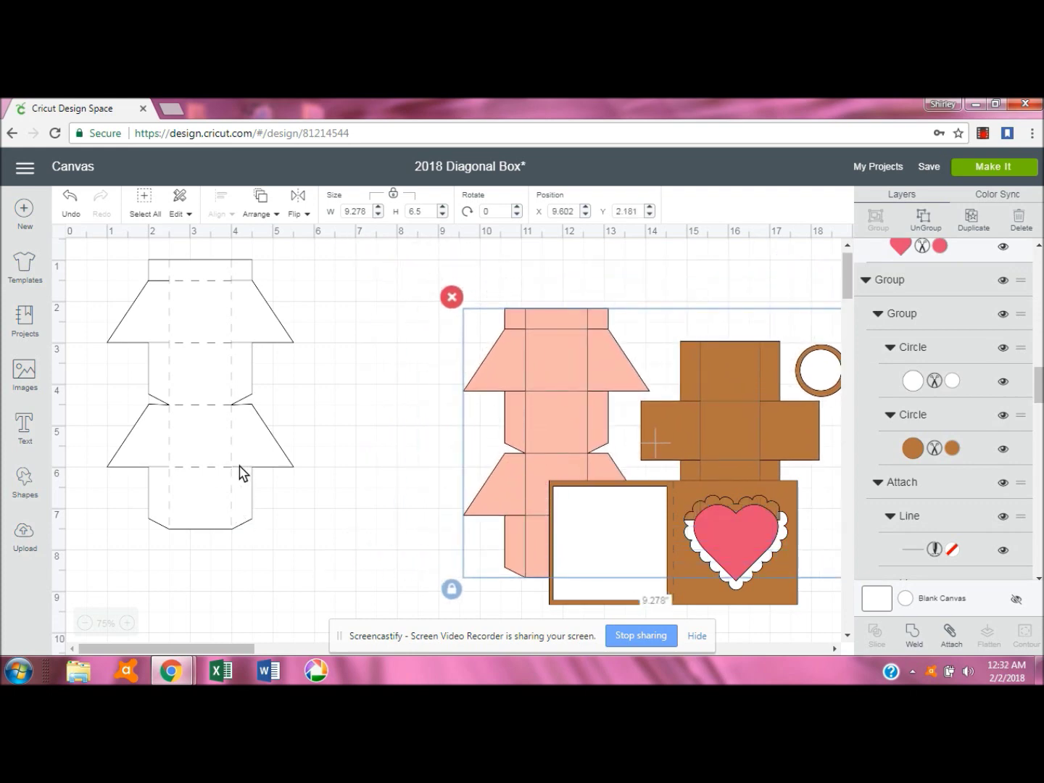
{"action": "left_click_drag", "start_coordinate": [78, 249], "coordinate": [319, 590]}
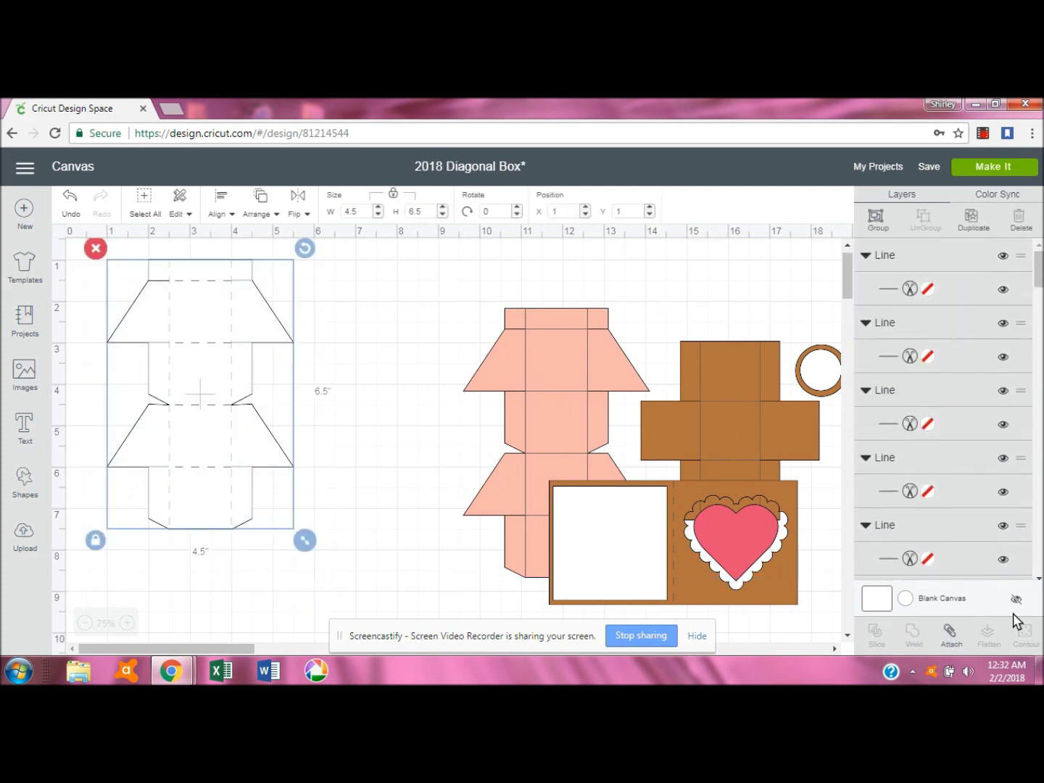
{"action": "left_click", "coordinate": [951, 638]}
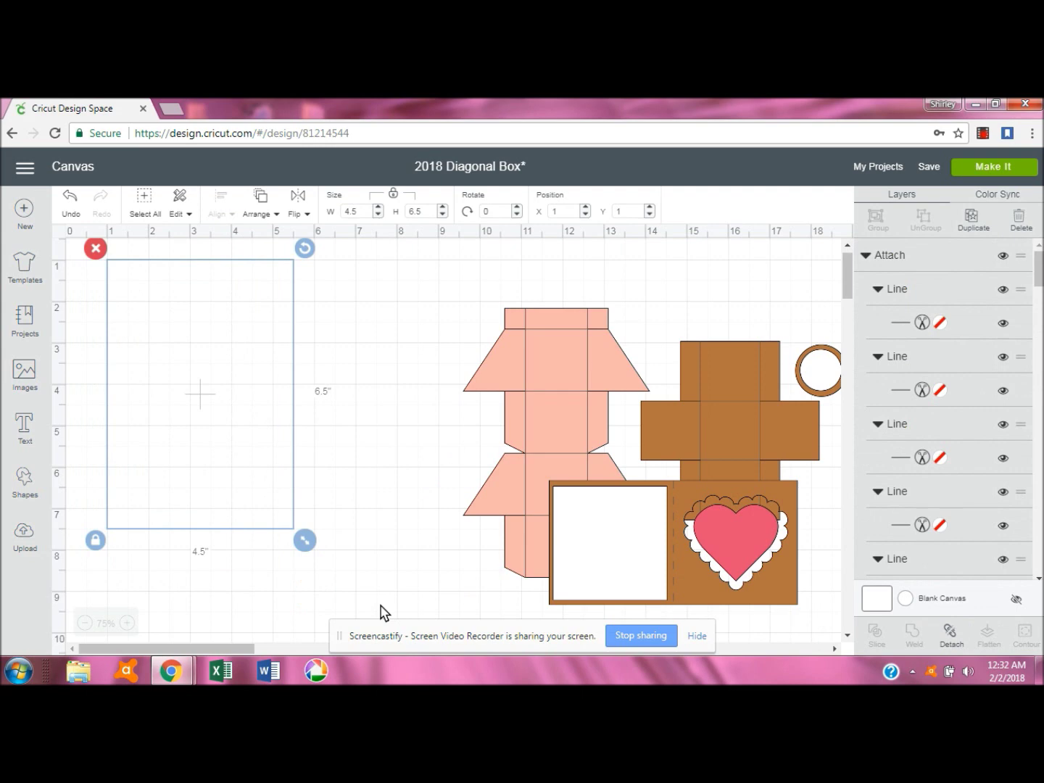
Reposition the pink and brown sample group beside the white template and ungroup it into separate pieces.
{"action": "left_click_drag", "start_coordinate": [766, 423], "coordinate": [634, 401]}
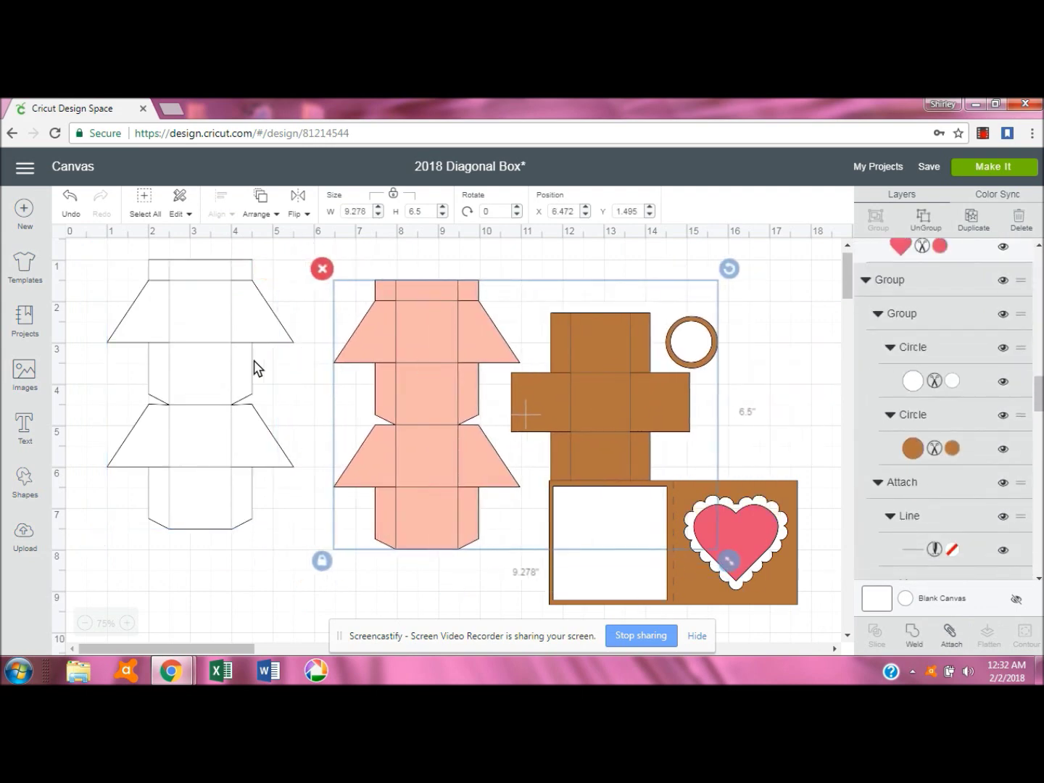
{"action": "left_click", "coordinate": [239, 368]}
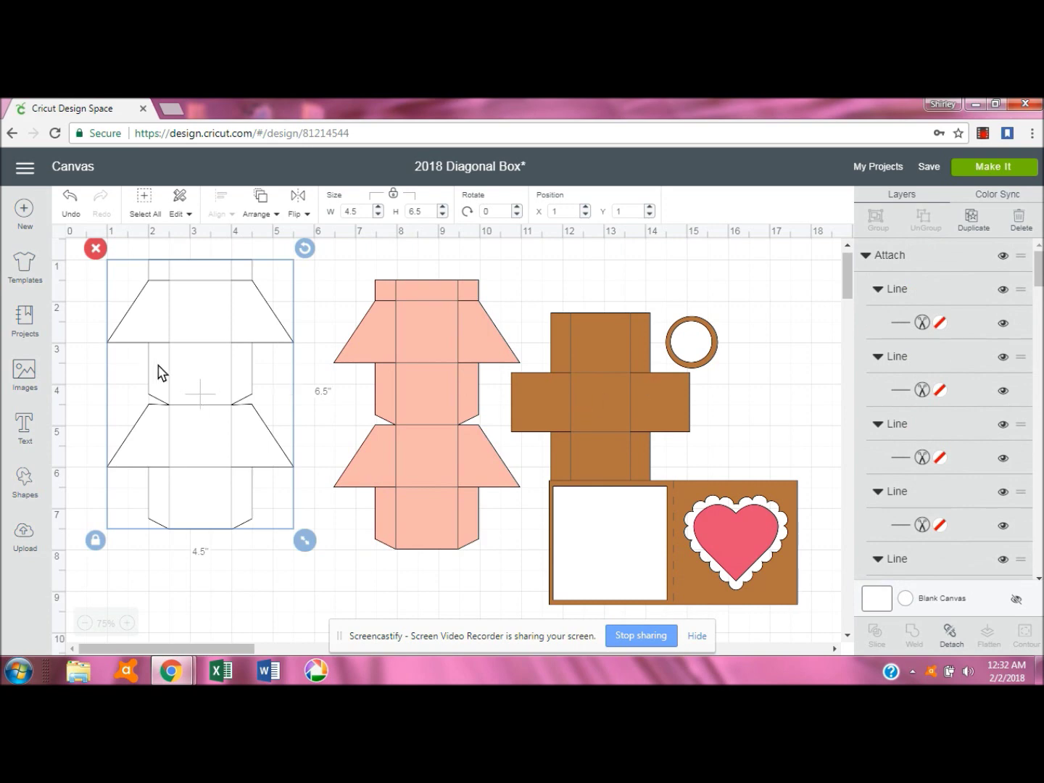
{"action": "left_click_drag", "start_coordinate": [599, 369], "coordinate": [638, 352]}
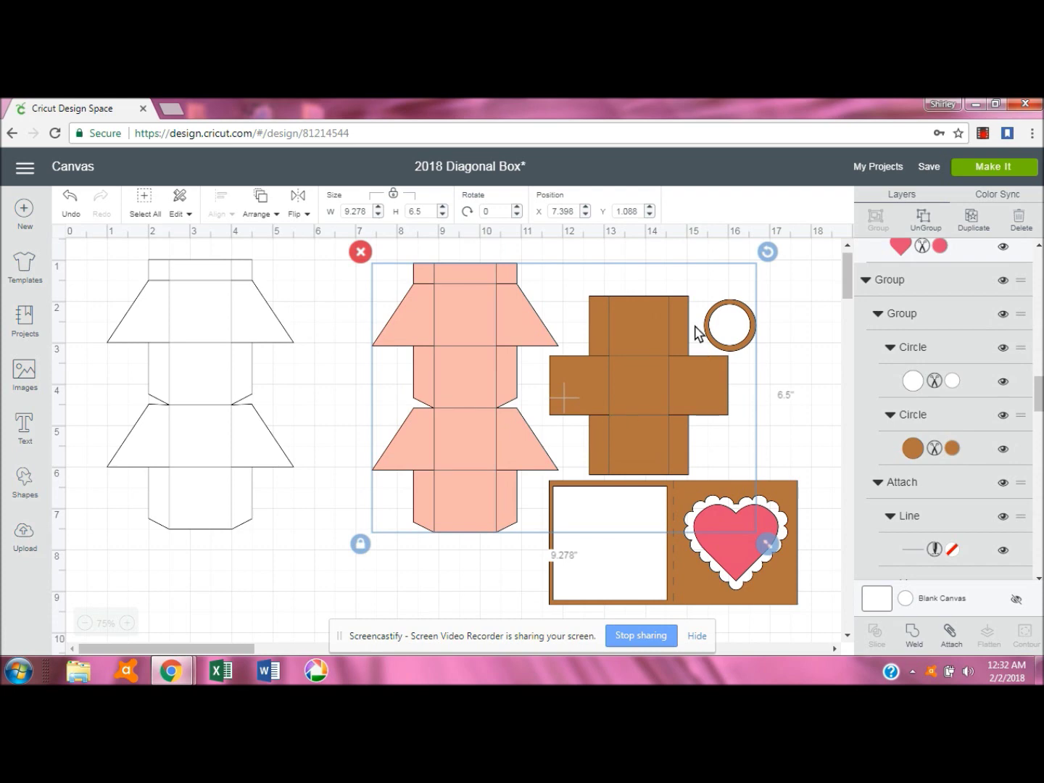
{"action": "left_click", "coordinate": [923, 215]}
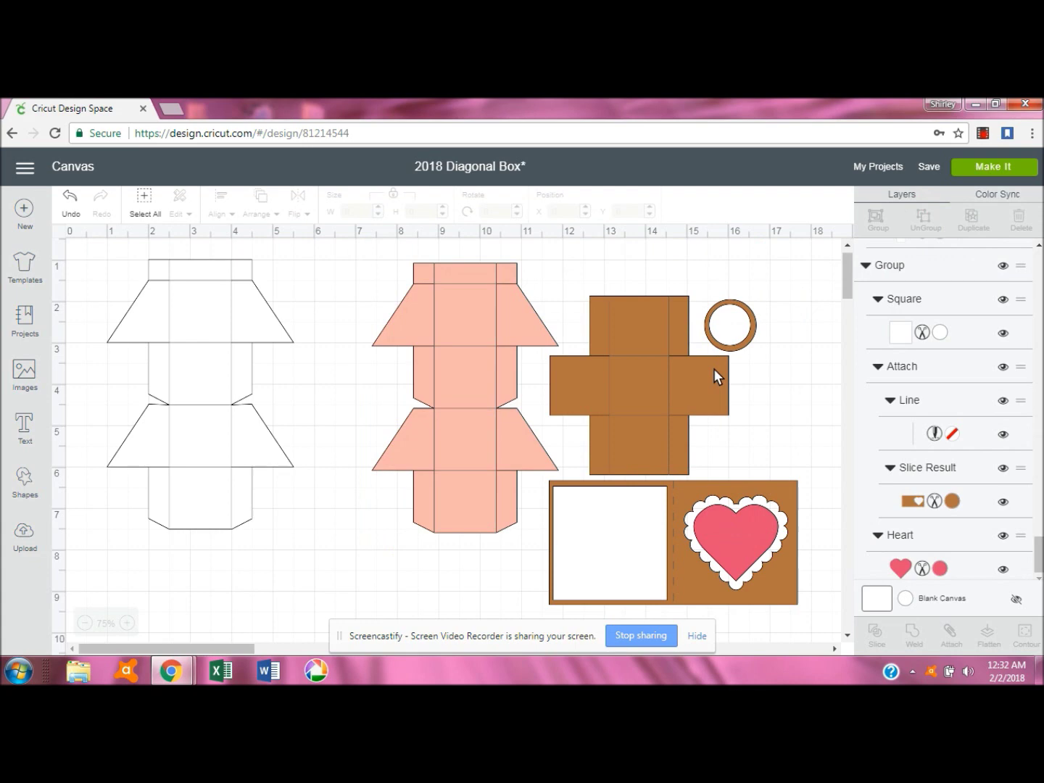
Try the brown cross-shaped box piece over the white template, and return it to the space beside the pink template.
{"action": "left_click", "coordinate": [666, 374]}
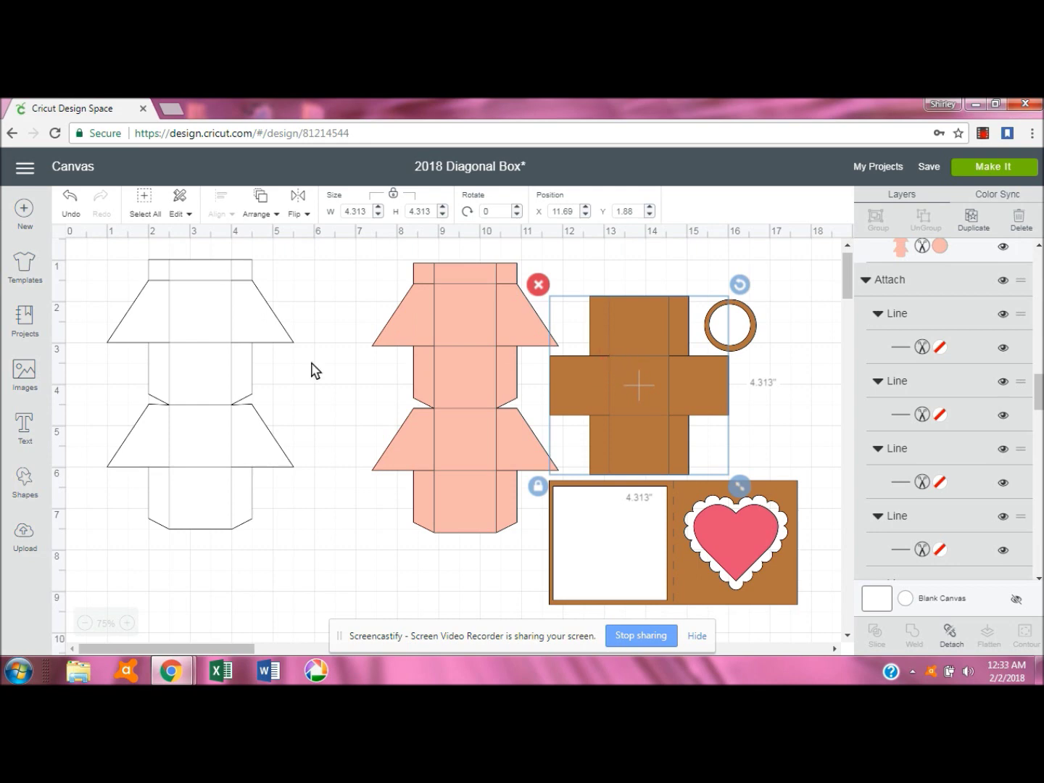
{"action": "left_click", "coordinate": [185, 356]}
{"action": "left_click", "coordinate": [668, 397]}
{"action": "left_click_drag", "start_coordinate": [677, 391], "coordinate": [280, 403]}
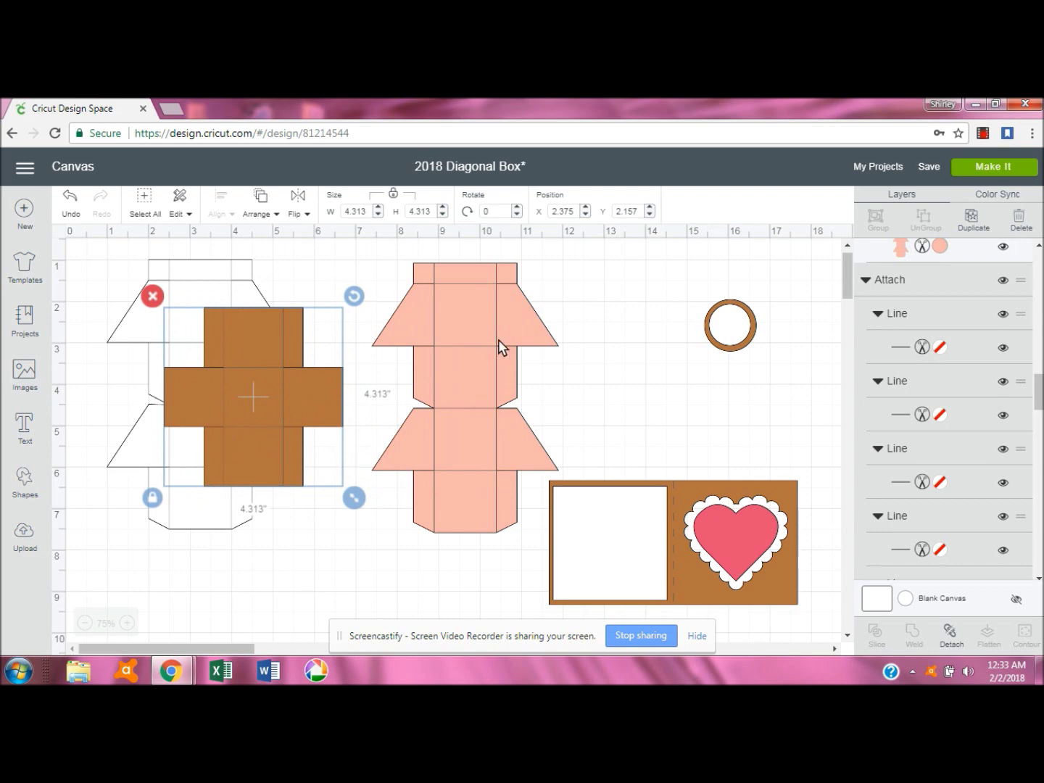
{"action": "left_click_drag", "start_coordinate": [285, 353], "coordinate": [665, 341]}
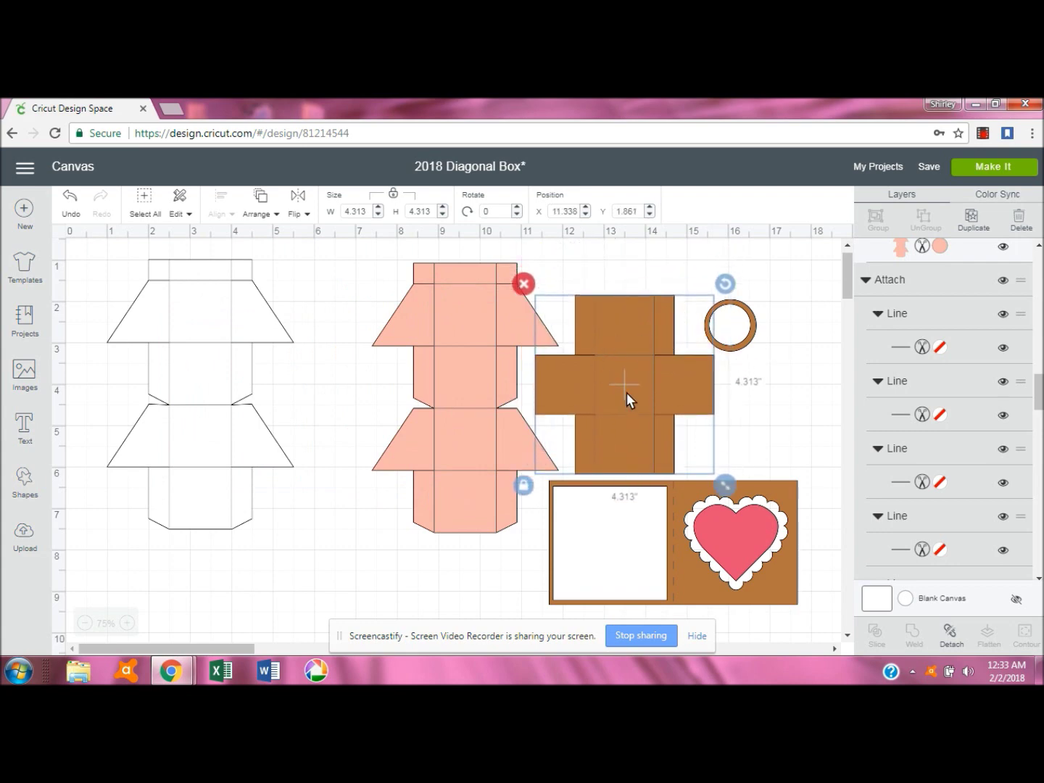